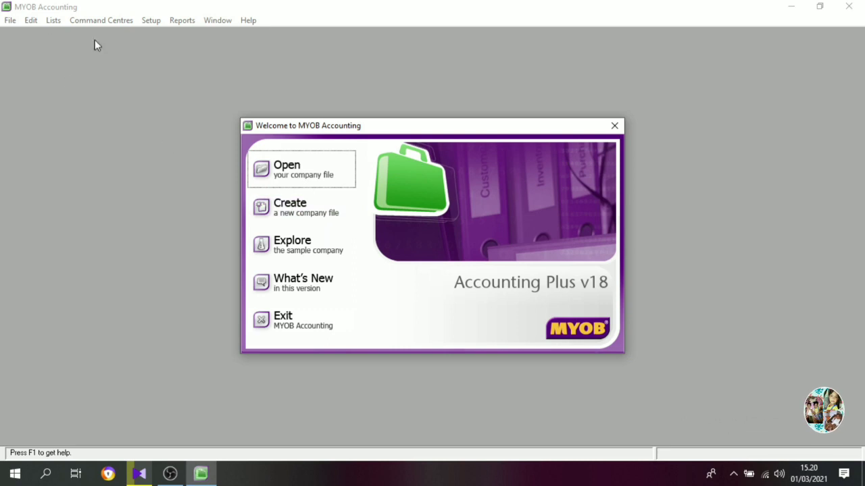
# Start creating a new company file and proceed past the assistant's introduction to the company information.
pyautogui.click(309, 213)
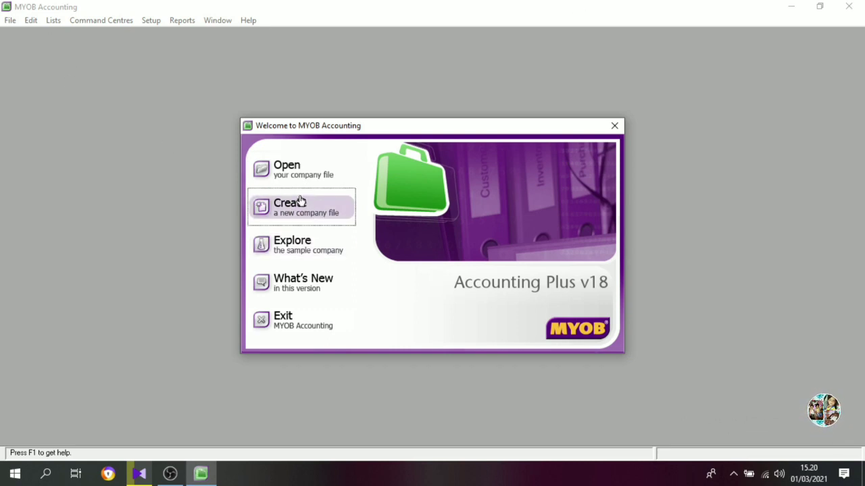
pyautogui.click(296, 211)
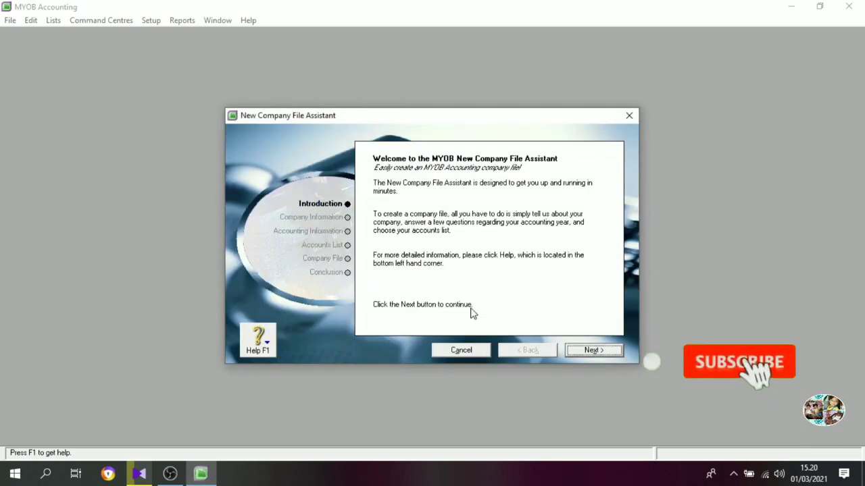
pyautogui.click(592, 352)
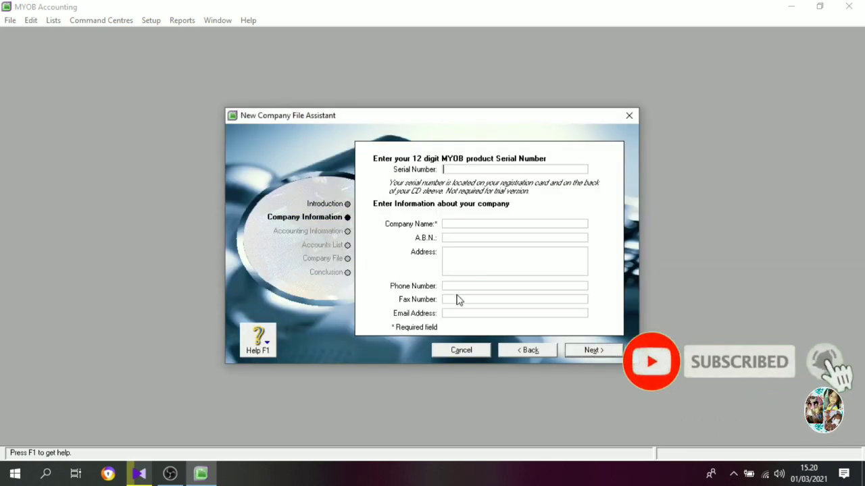
# Enter PT. BANGKIT INDONESIAKU as the company name.
pyautogui.click(456, 225)
pyautogui.write('PT')
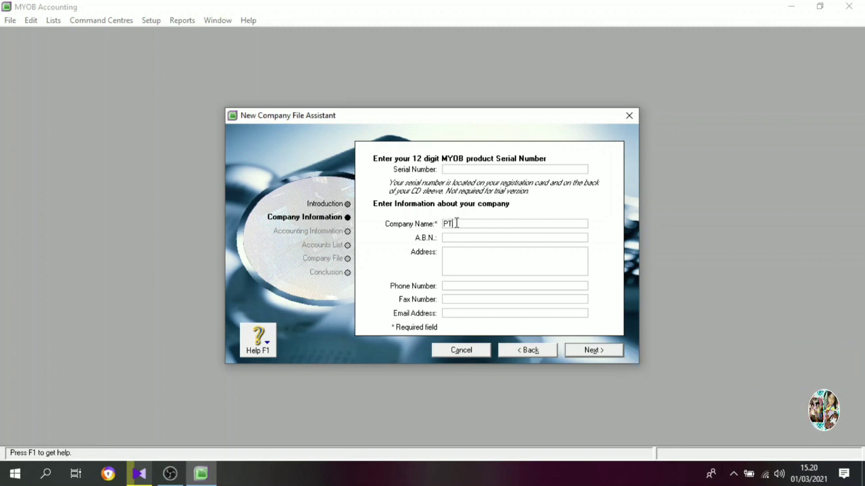
pyautogui.write('. BANGKIT I')
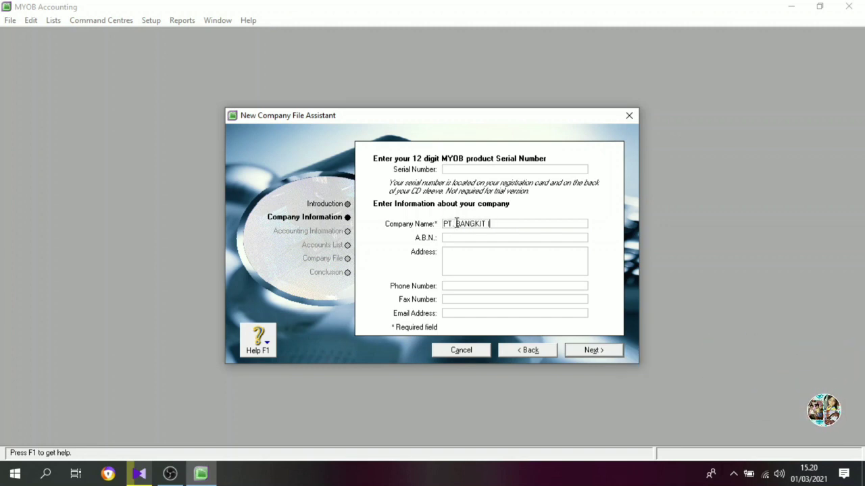
pyautogui.write('NDONESIAKU')
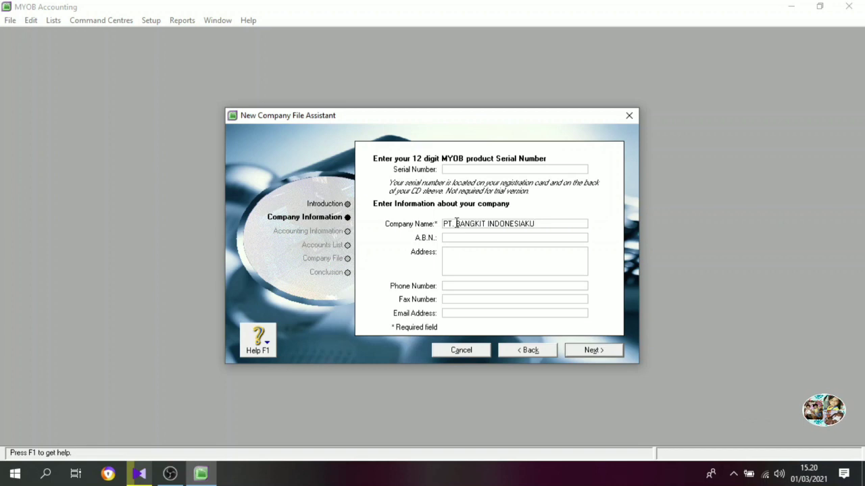
# Fill in the company's postal address, leaving the A.B.N. blank.
pyautogui.press('Tab')
pyautogui.press('Tab')
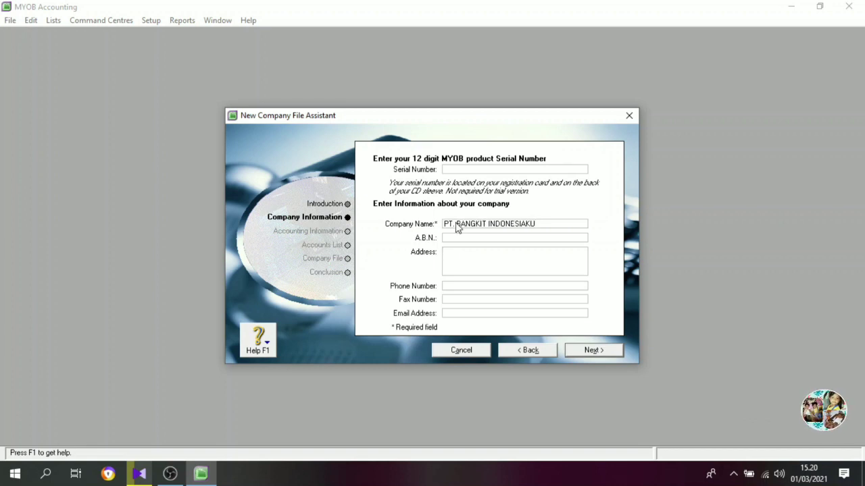
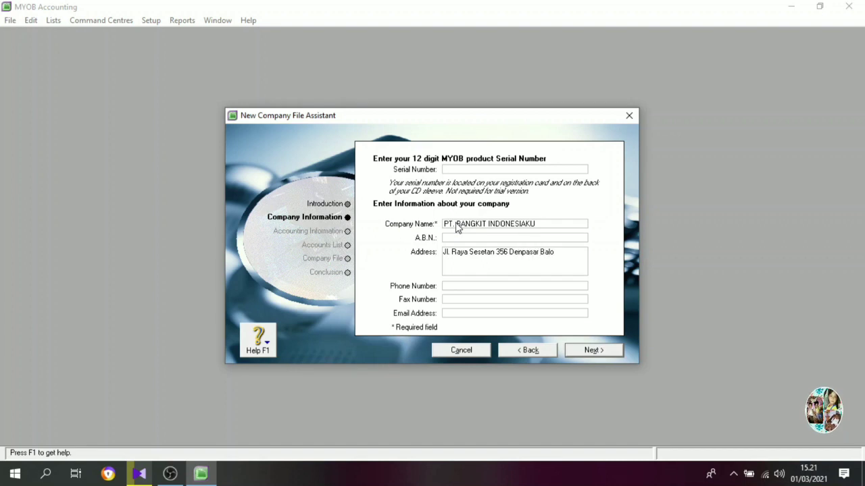
# Enter the company's phone number, including the area code in parentheses.
pyautogui.press('Tab')
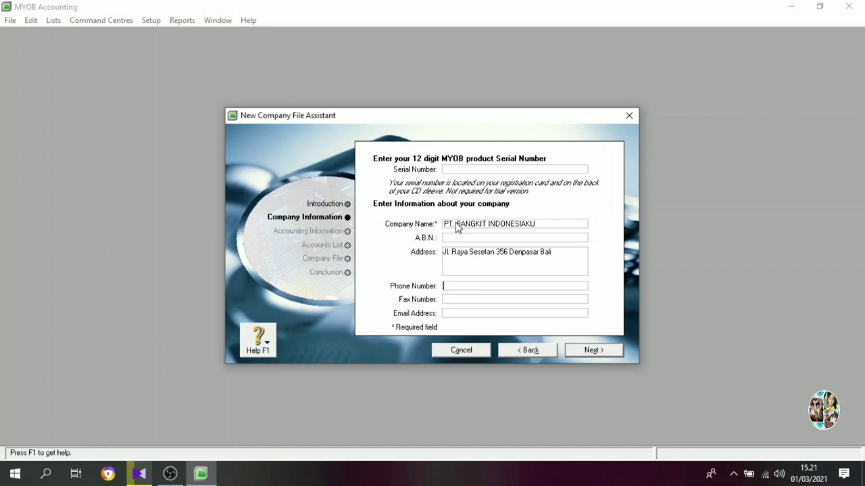
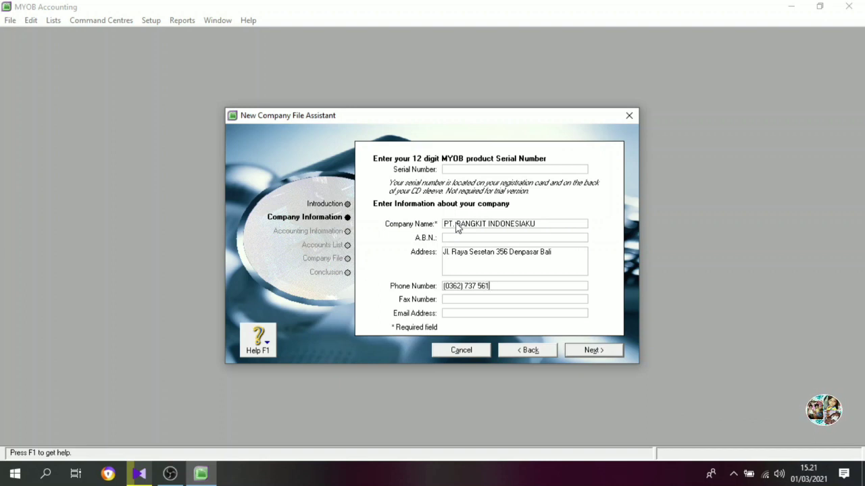
# Enter the company's fax number, including the area code in parentheses.
pyautogui.press('Tab')
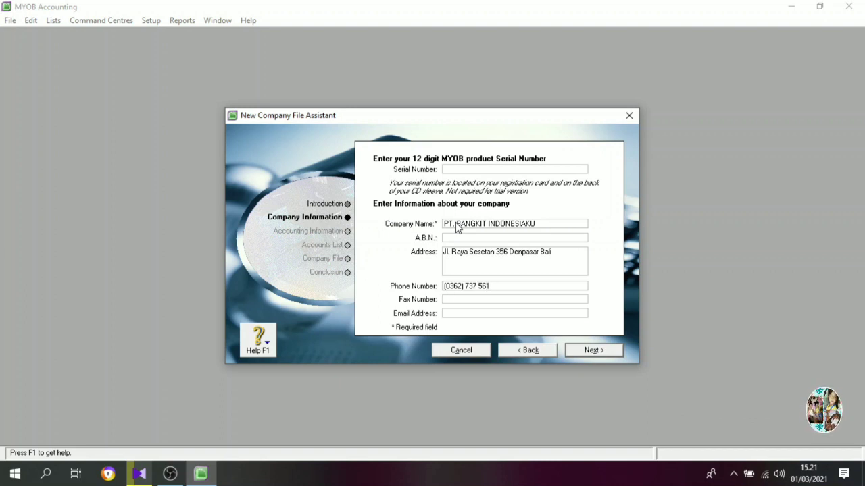
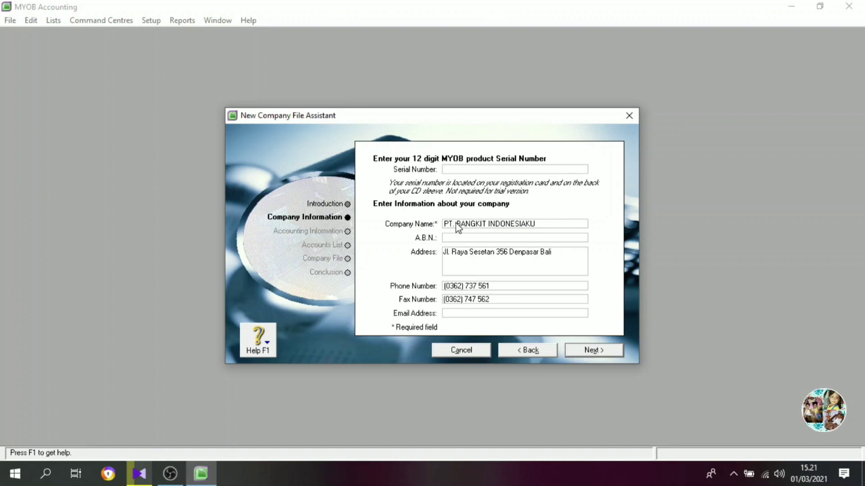
# Fill in the company's e-mail address and continue to the accounting year information.
pyautogui.press('Tab')
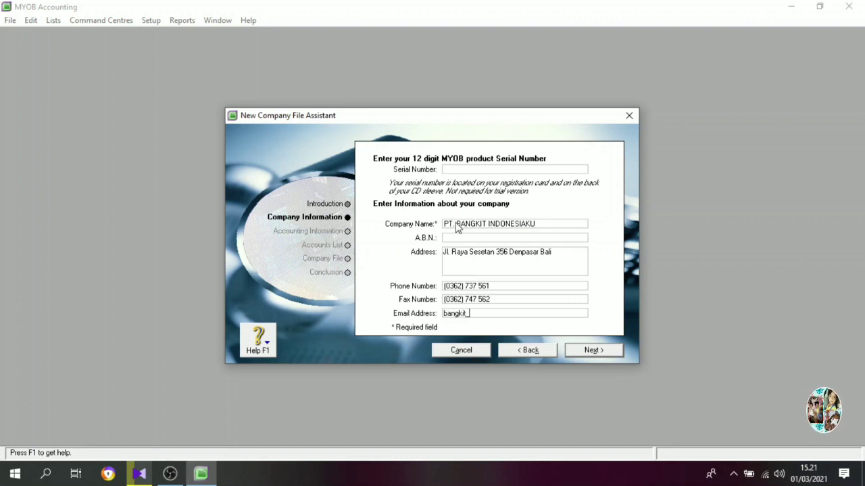
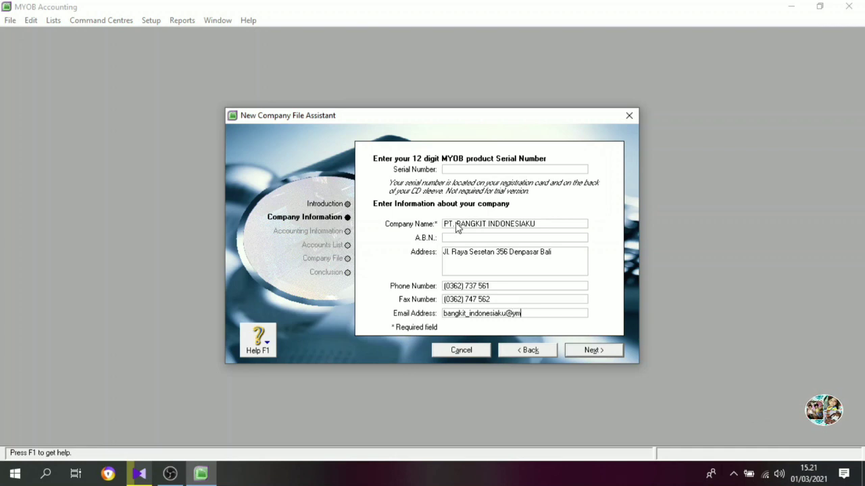
pyautogui.click(583, 348)
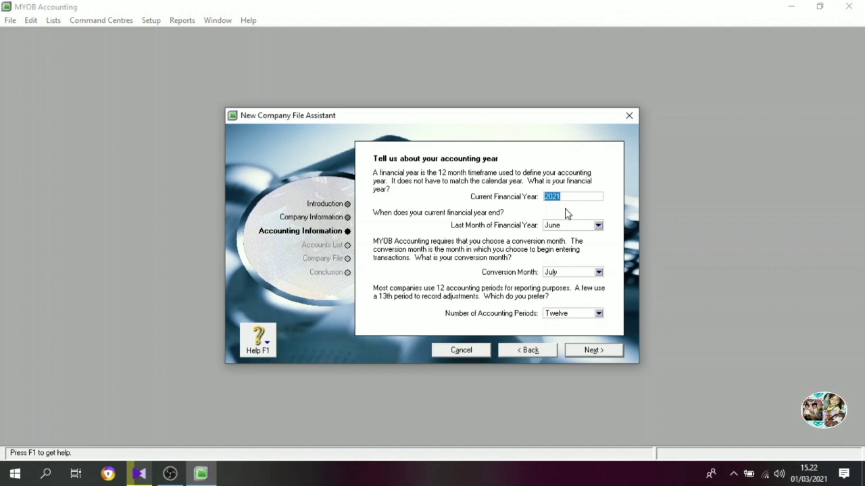
# Set the current financial year to 2014 with December as its last month.
pyautogui.write('201')
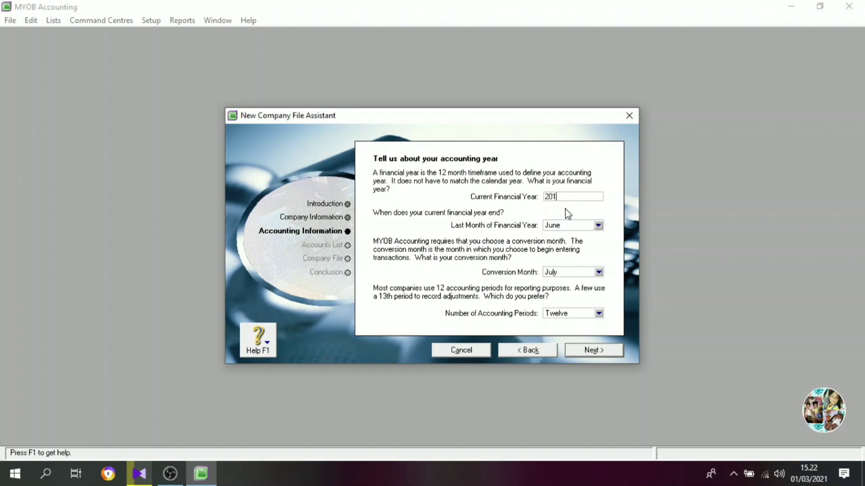
pyautogui.write('4')
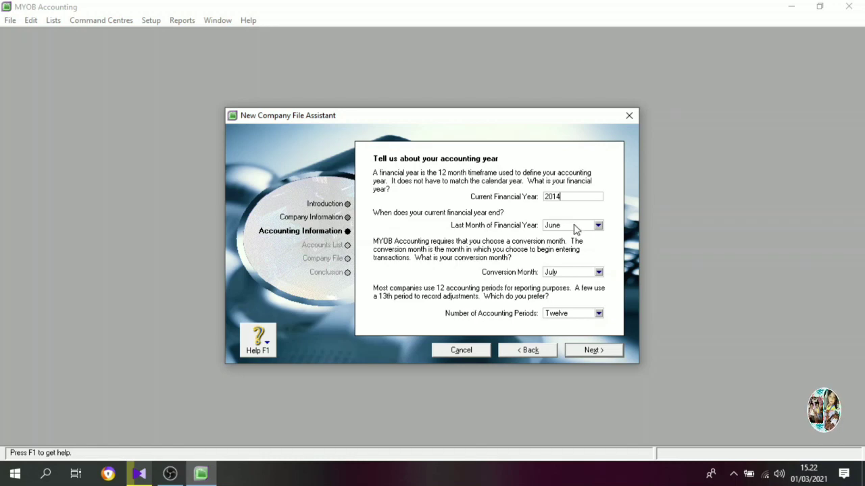
pyautogui.click(586, 228)
pyautogui.click(574, 327)
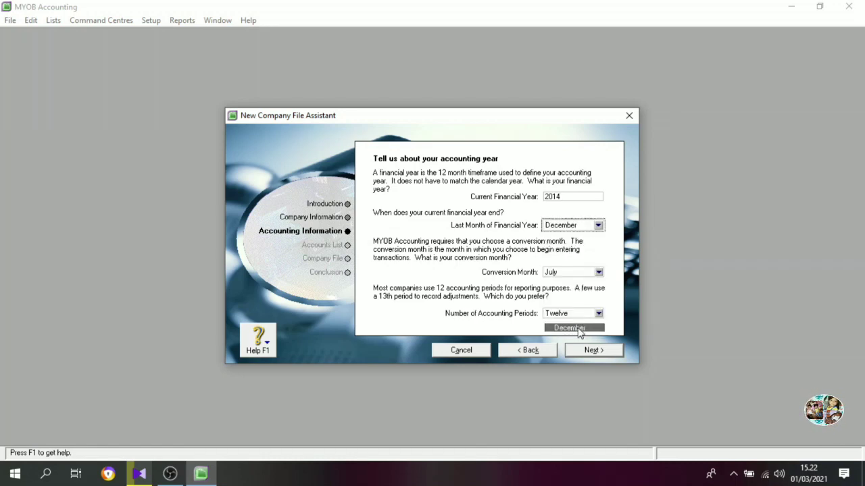
# Set the conversion month to December and the number of accounting periods to Thirteen, then confirm the accounting year through to the accounts list.
pyautogui.click(598, 273)
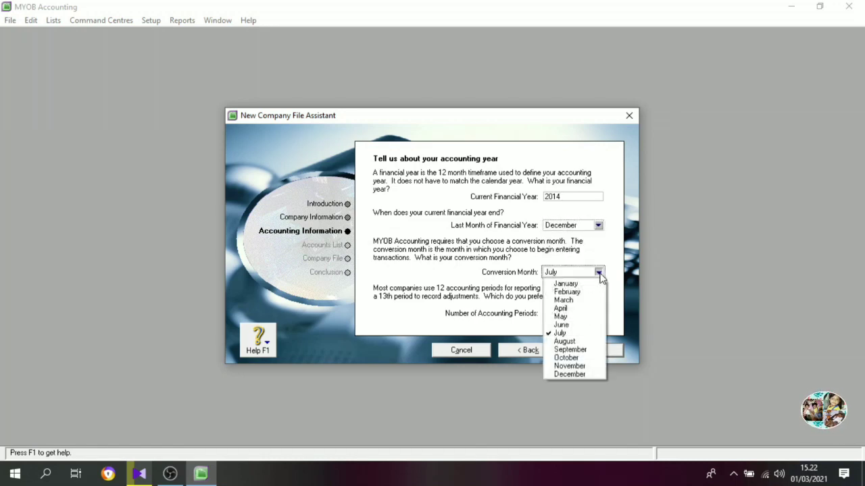
pyautogui.click(576, 373)
pyautogui.click(597, 313)
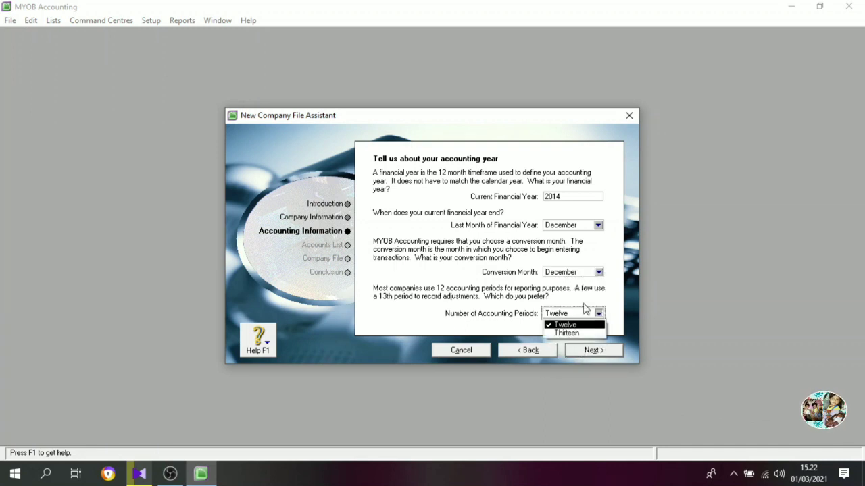
pyautogui.click(566, 333)
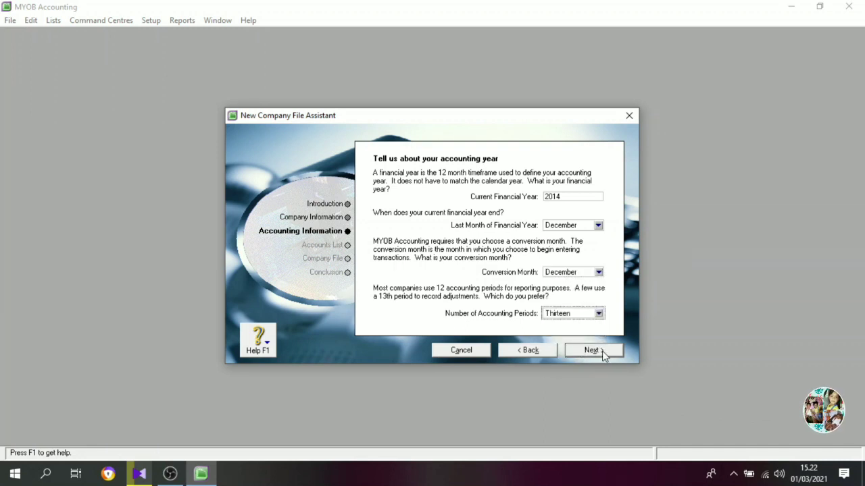
pyautogui.click(602, 351)
pyautogui.click(602, 351)
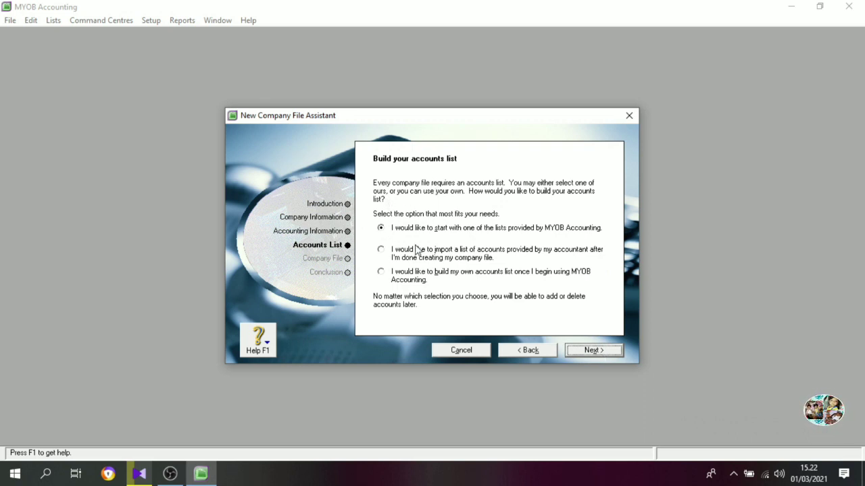
# Choose to import a list of accounts provided by the accountant after creating the company file, and continue to the company file settings.
pyautogui.click(385, 255)
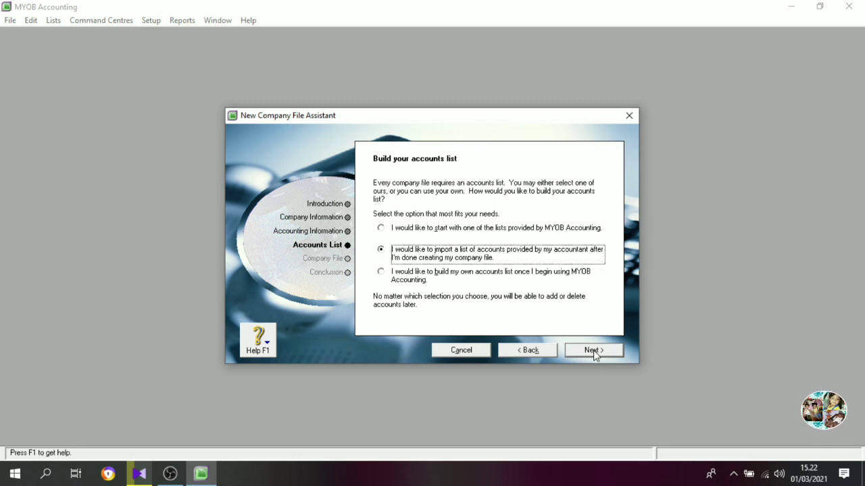
pyautogui.click(400, 277)
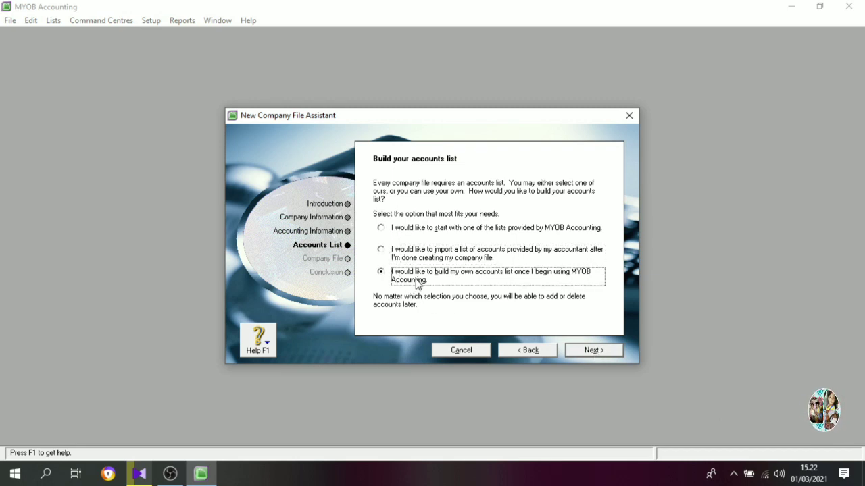
pyautogui.click(381, 251)
pyautogui.click(589, 350)
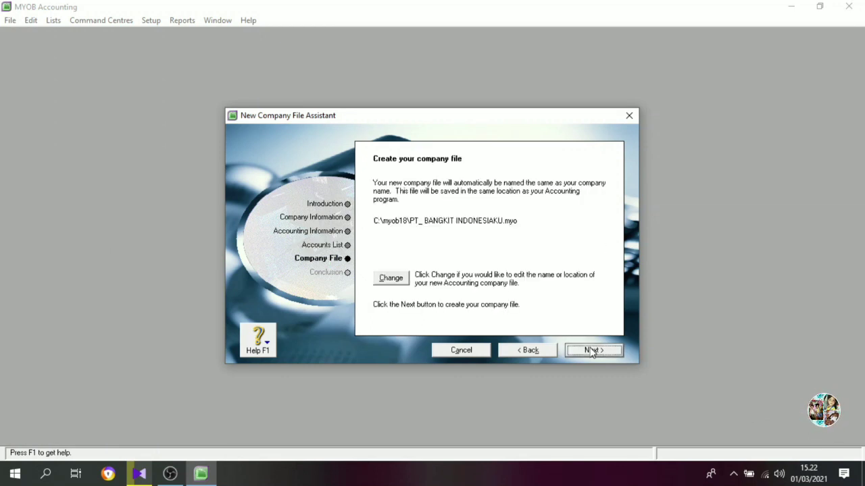
# Change the company file's name to PT_ BANGKIT INDONESIAKU followed by an underscore and the person's first name.
pyautogui.click(391, 278)
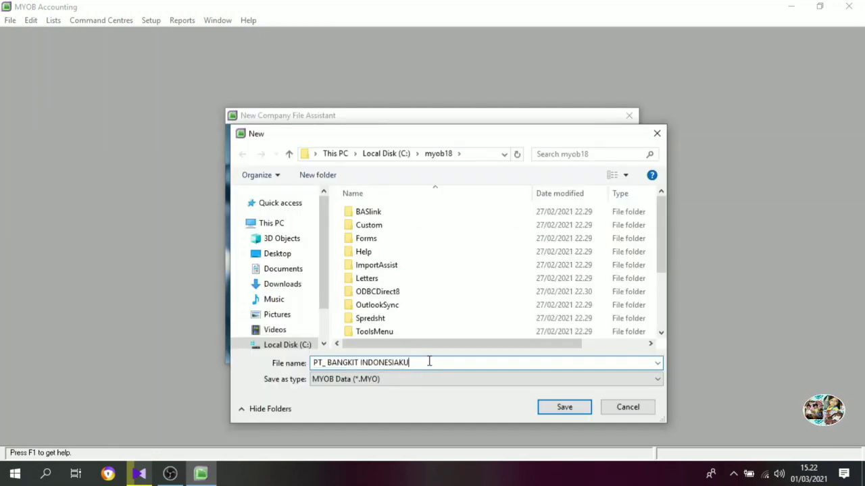
pyautogui.write('_Reyhana')
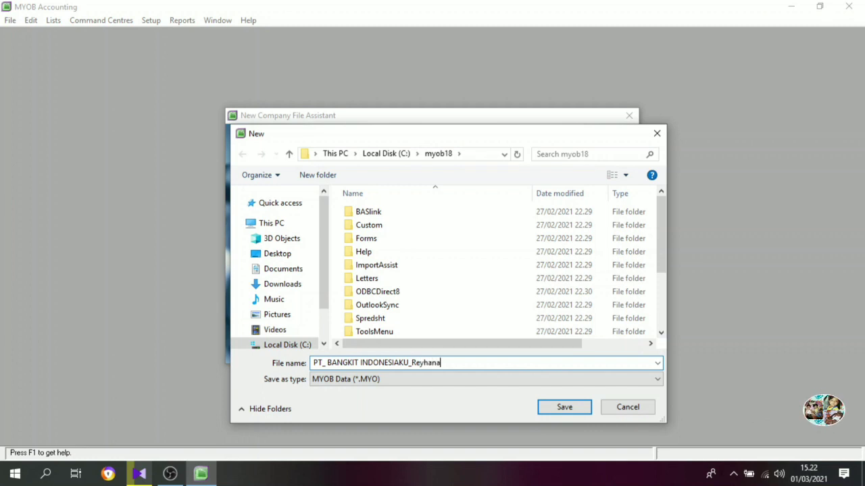
pyautogui.click(565, 408)
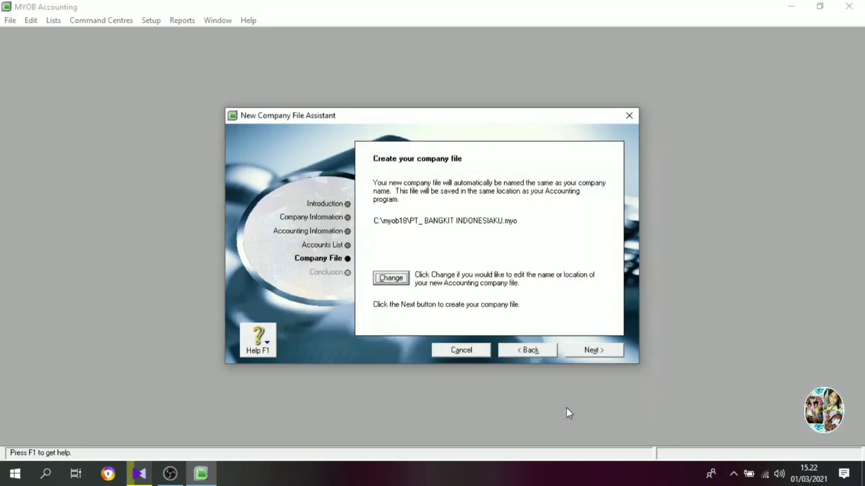
# Create the company file and display the Asset accounts in its accounts list.
pyautogui.click(593, 350)
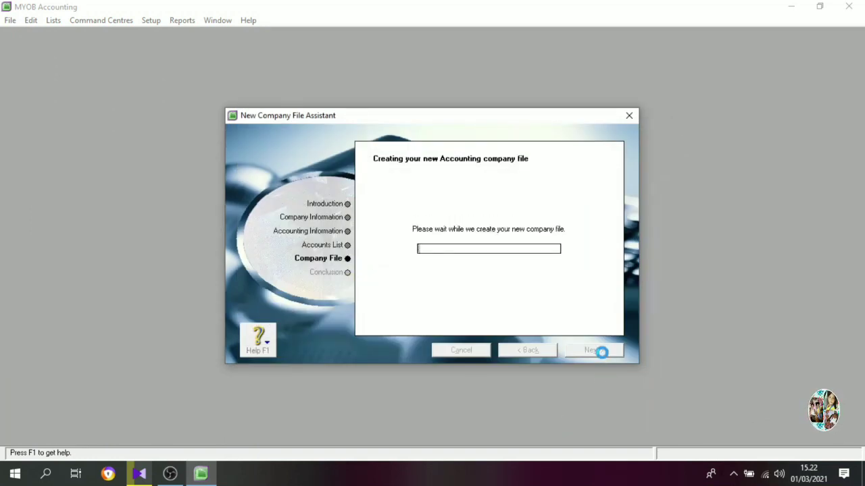
pyautogui.click(417, 272)
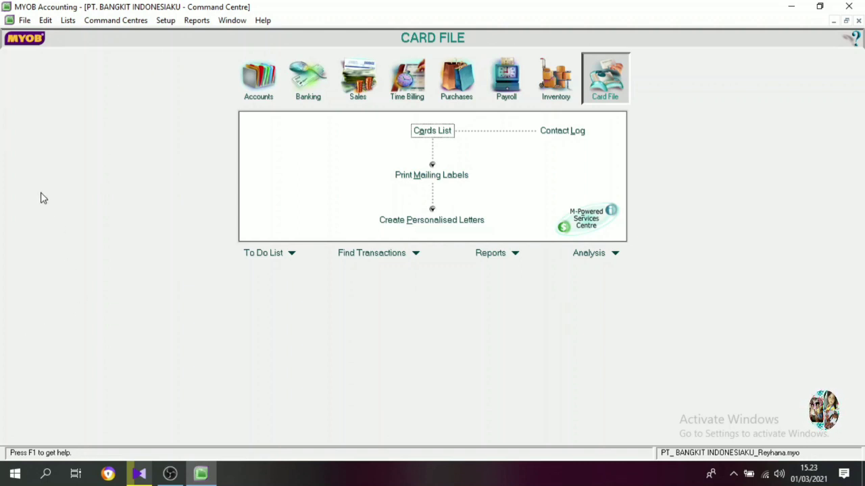
pyautogui.click(258, 86)
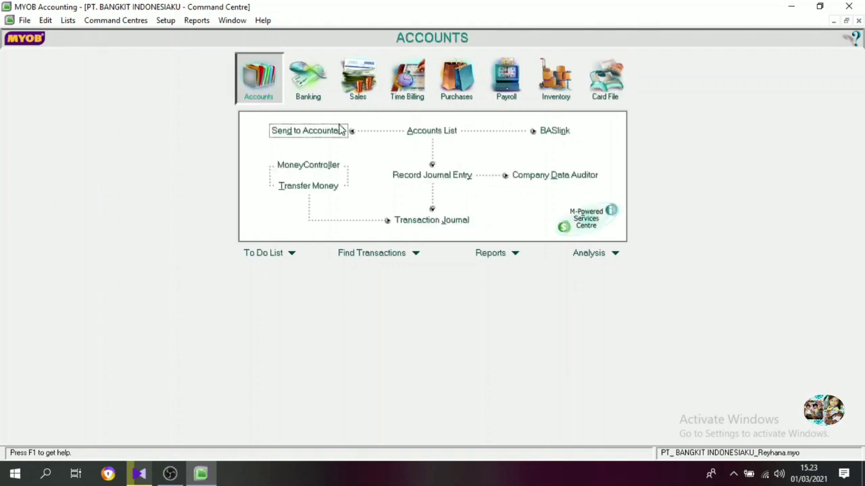
pyautogui.click(435, 135)
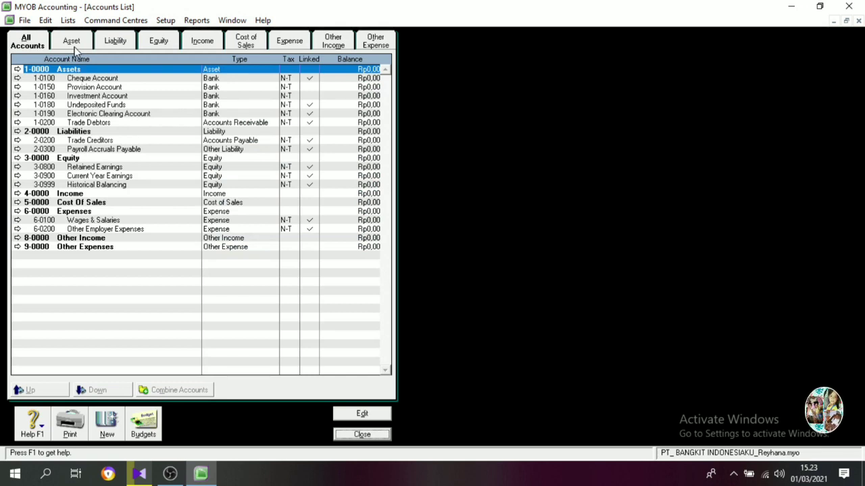
pyautogui.click(72, 41)
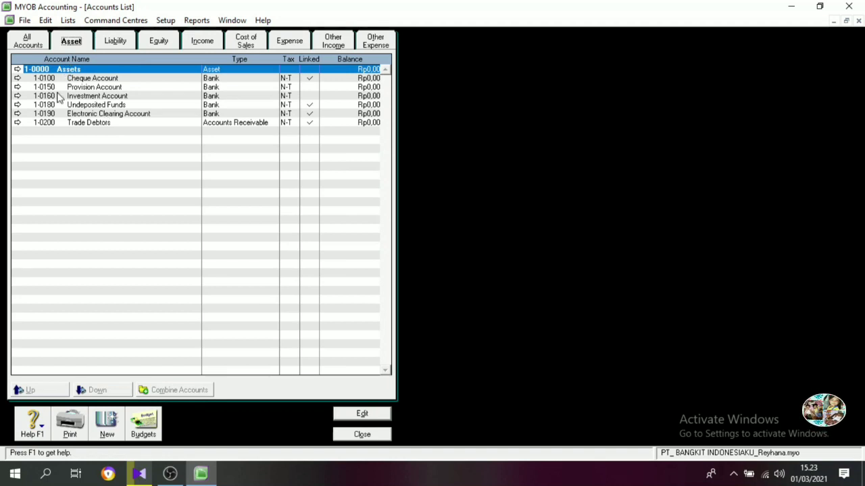
# Create asset header account 1-1000 named CURRENT ASSET.
pyautogui.click(107, 423)
pyautogui.write('1000')
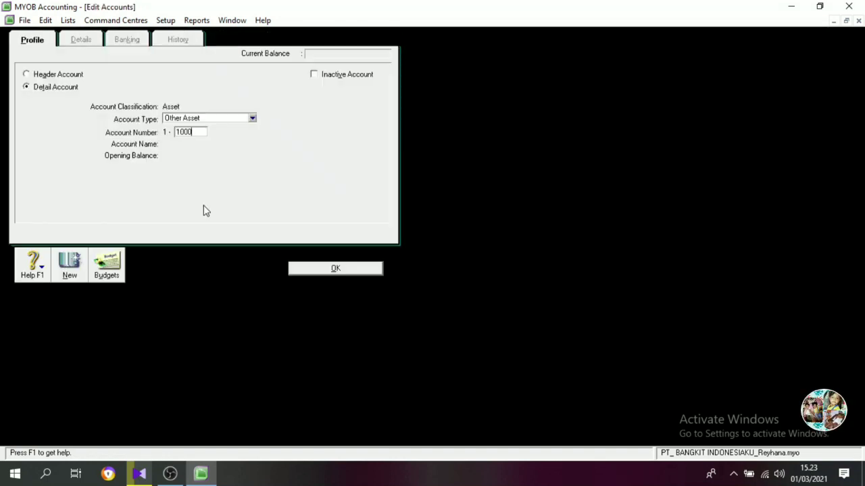
pyautogui.press('Tab')
pyautogui.write('CUUR')
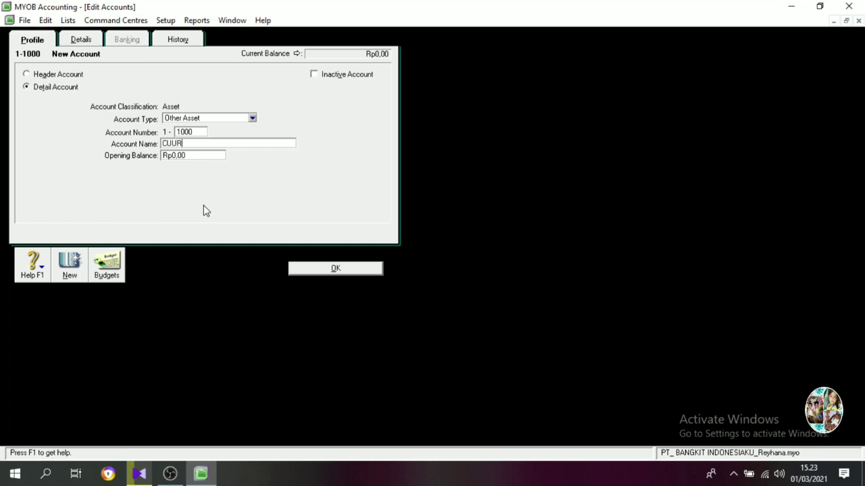
pyautogui.press('BackSpace')
pyautogui.press('BackSpace')
pyautogui.write('RRENT ASSET')
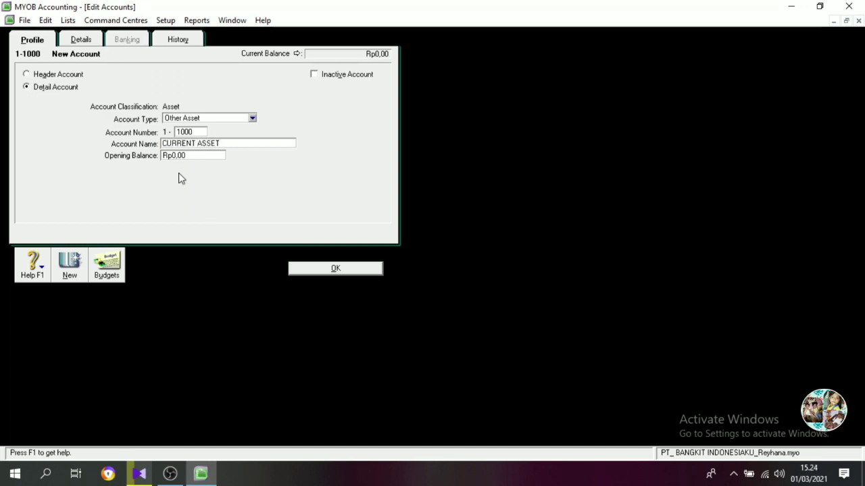
pyautogui.click(58, 75)
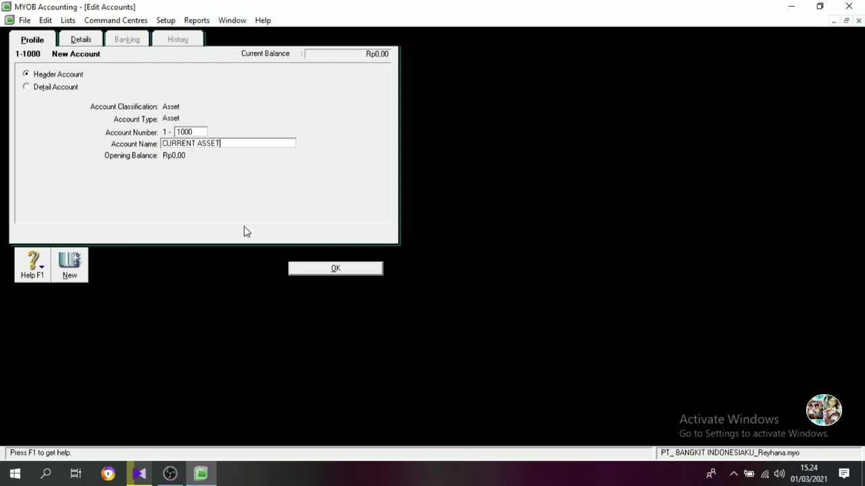
pyautogui.click(329, 268)
# Create asset header account 1-2000 named NON CURRENT ASSET.
pyautogui.click(106, 422)
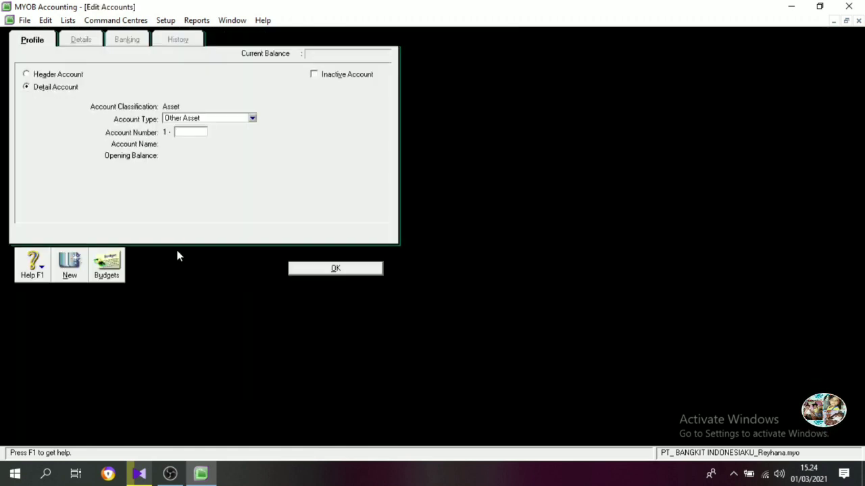
pyautogui.write('2000')
pyautogui.press('Tab')
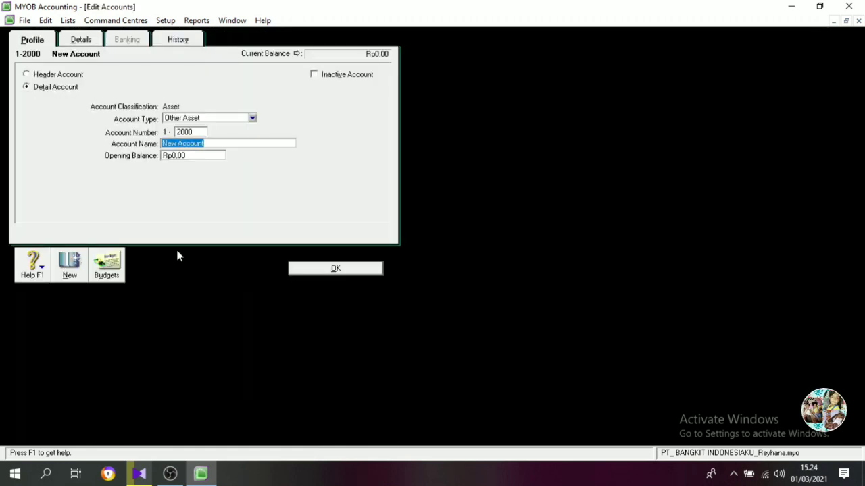
pyautogui.click(42, 79)
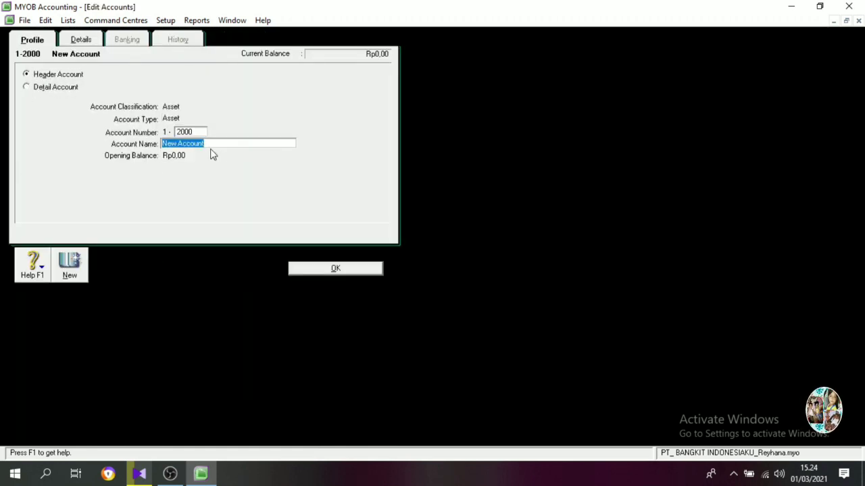
pyautogui.write('NON')
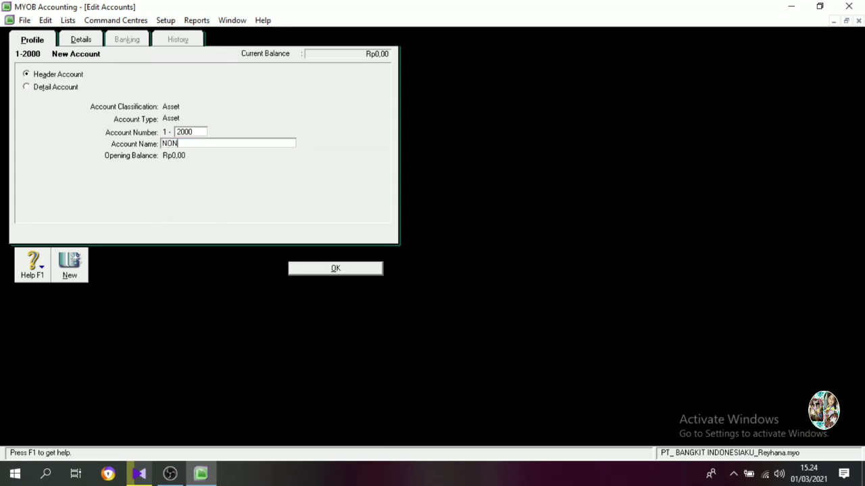
pyautogui.write(' CURRENT ASST')
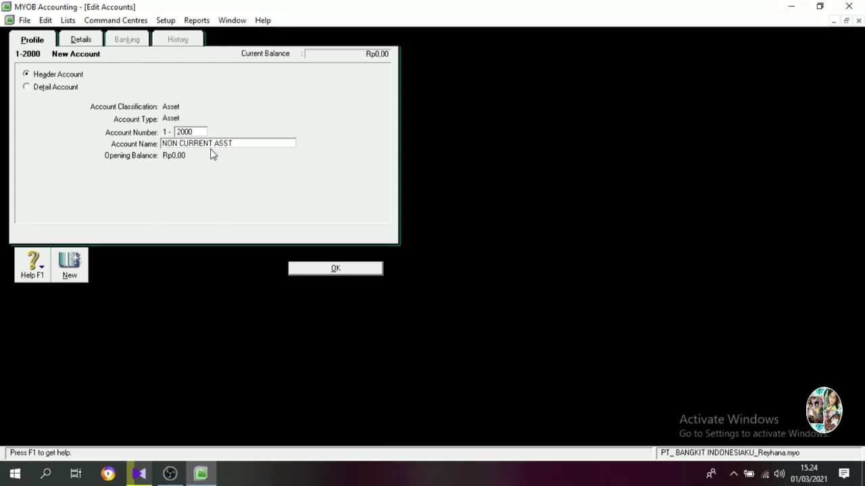
pyautogui.press('BackSpace')
pyautogui.write('ET')
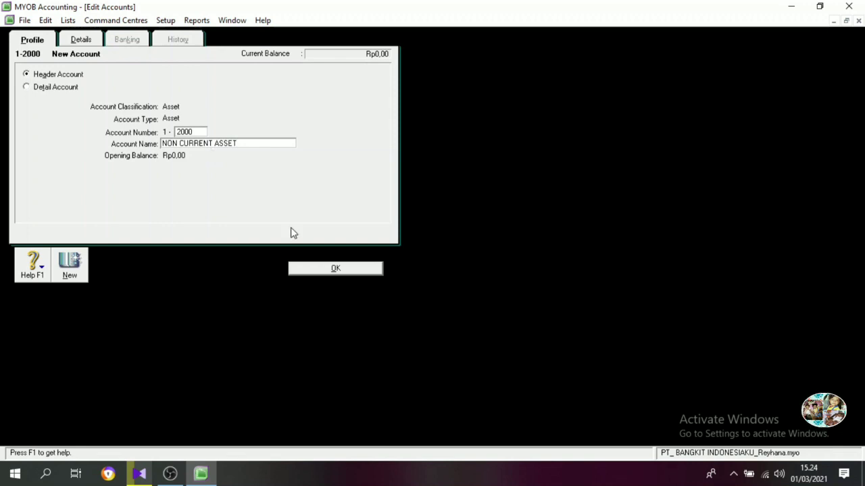
pyautogui.click(328, 270)
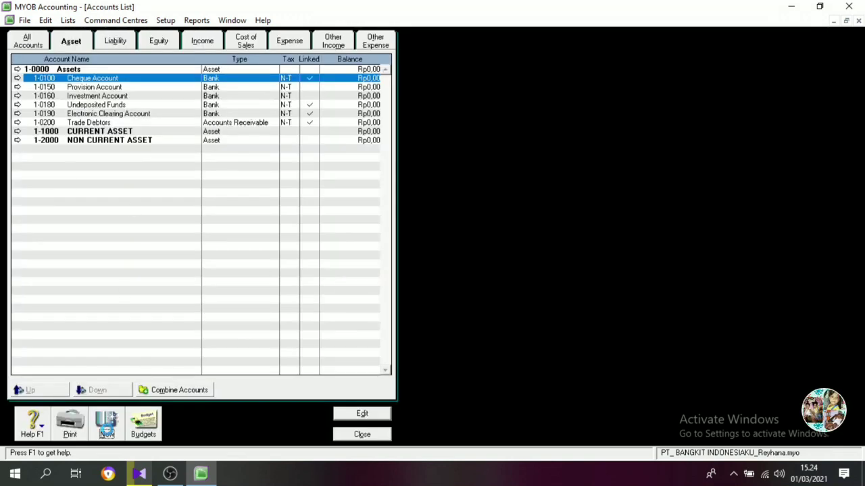
# Create asset header account 1-1100 named CASH & EQUIVALENT CASH.
pyautogui.click(106, 426)
pyautogui.write('100')
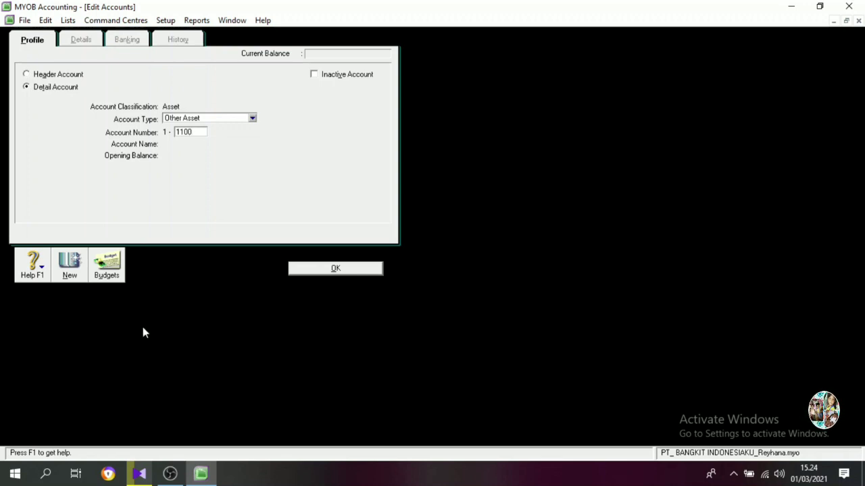
pyautogui.press('Tab')
pyautogui.write('C')
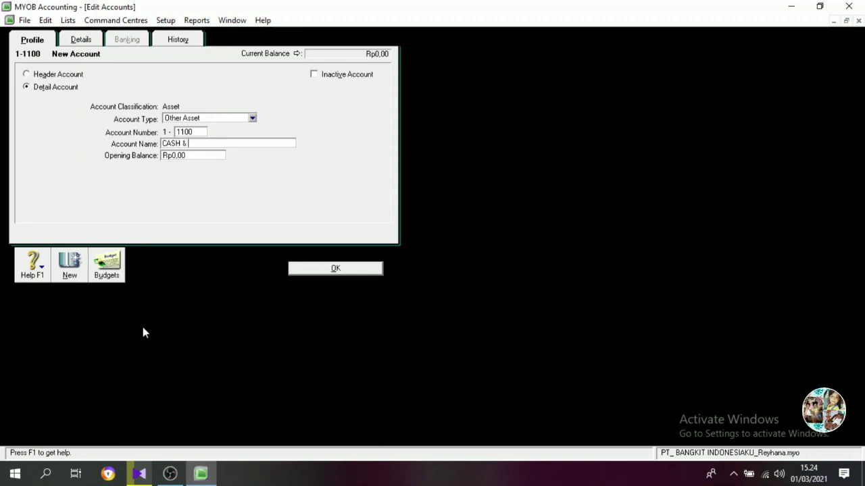
pyautogui.write('EQUIVALENT')
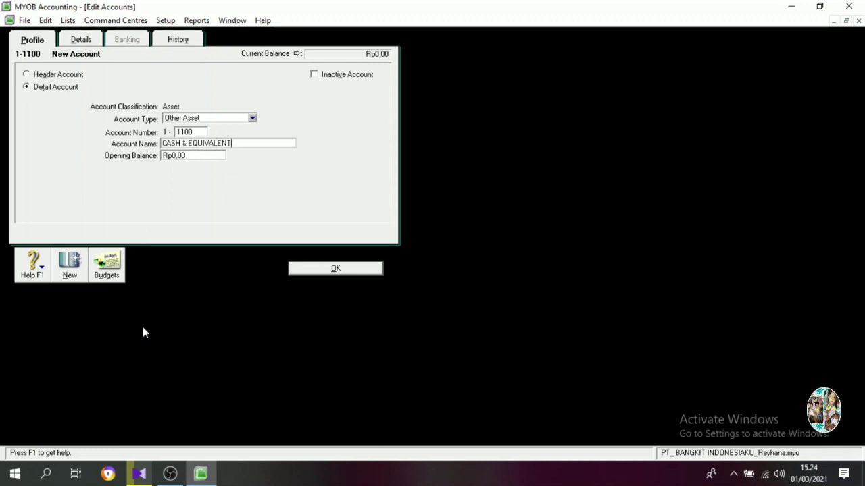
pyautogui.write(' CASH')
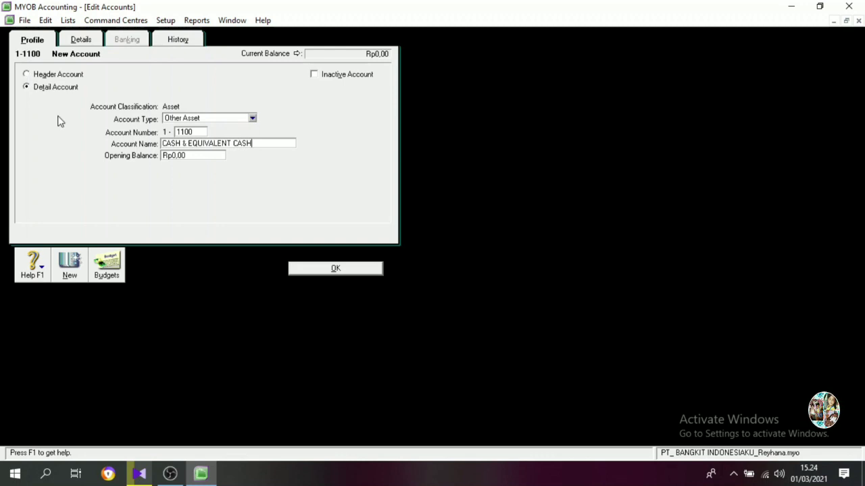
pyautogui.click(67, 75)
pyautogui.click(318, 269)
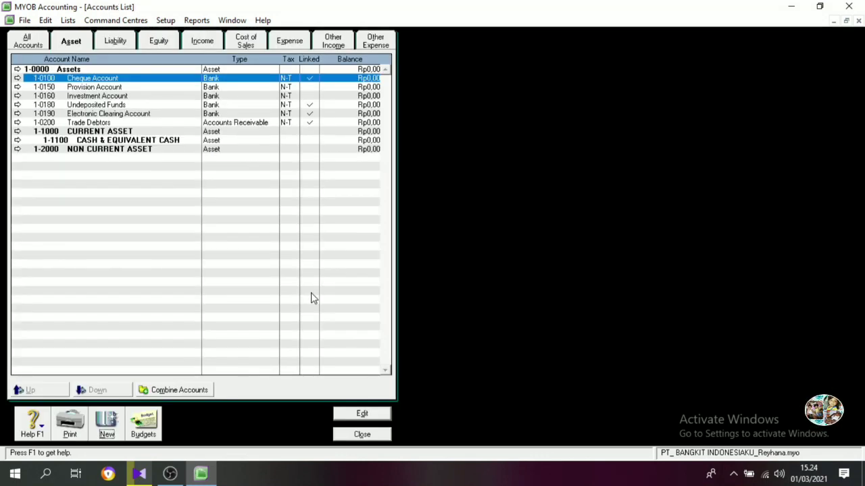
# Create asset header account 1-1200 named RECEIVABLE.
pyautogui.click(107, 424)
pyautogui.write('1200')
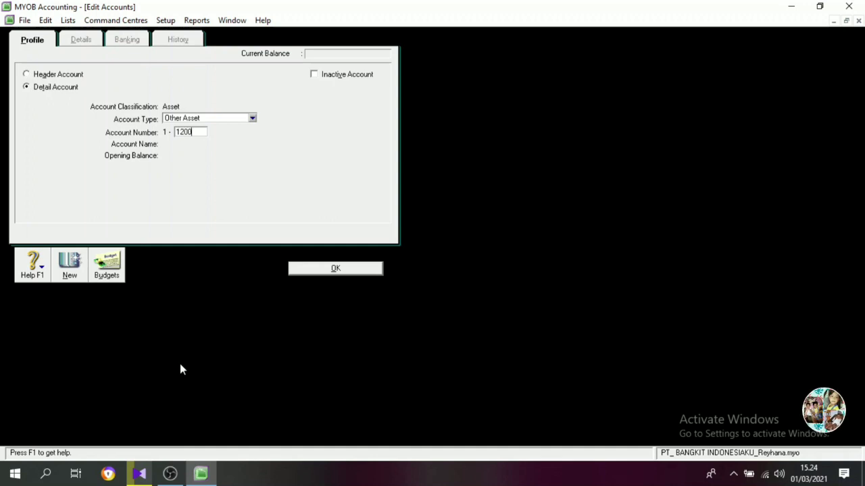
pyautogui.press('Tab')
pyautogui.write('RECEIVABLE')
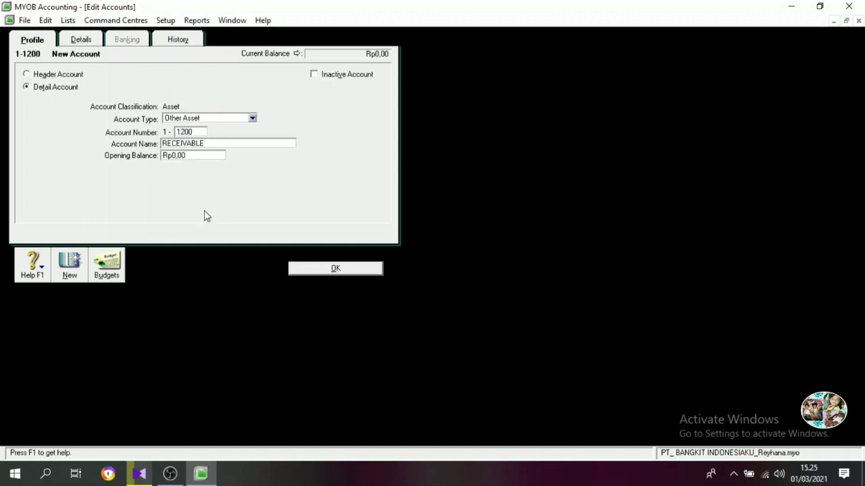
pyautogui.click(73, 79)
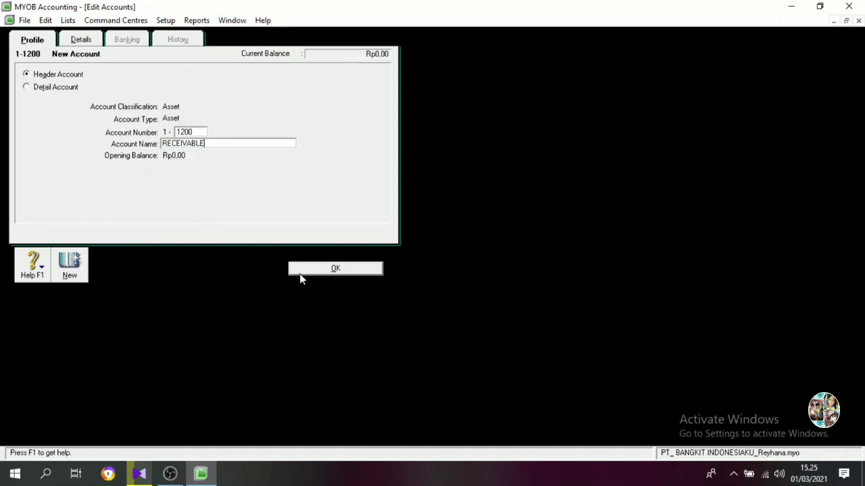
pyautogui.click(309, 268)
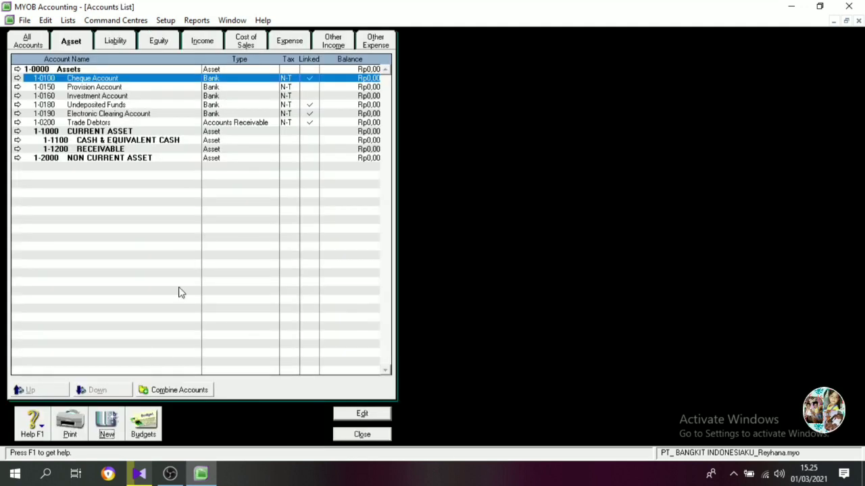
# Create asset header account 1-1300 named INVENTORY.
pyautogui.click(111, 422)
pyautogui.write('1300')
pyautogui.press('Tab')
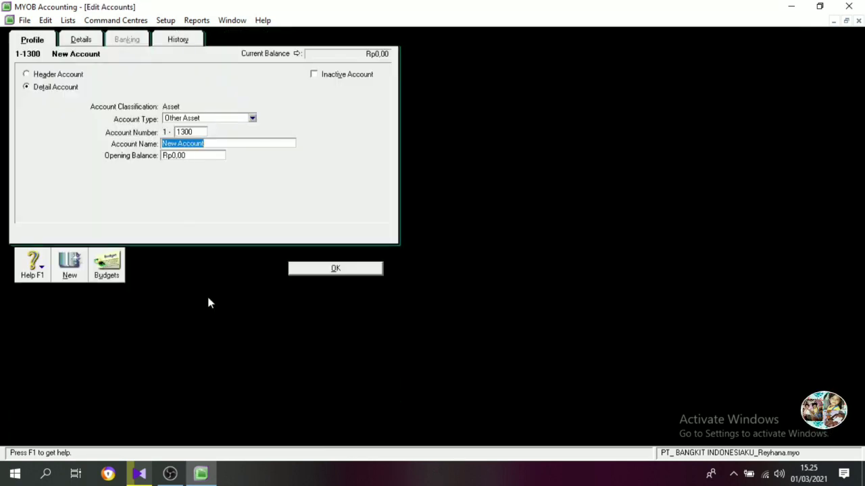
pyautogui.write('INVENTORY')
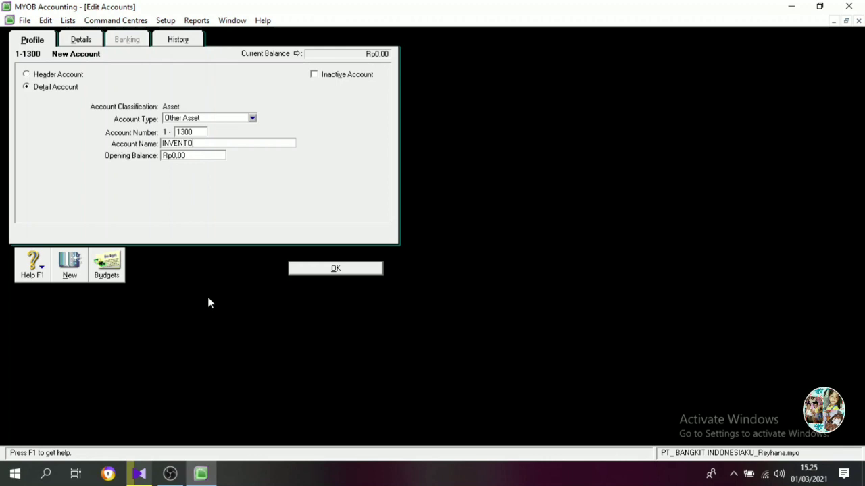
pyautogui.click(66, 74)
pyautogui.click(311, 270)
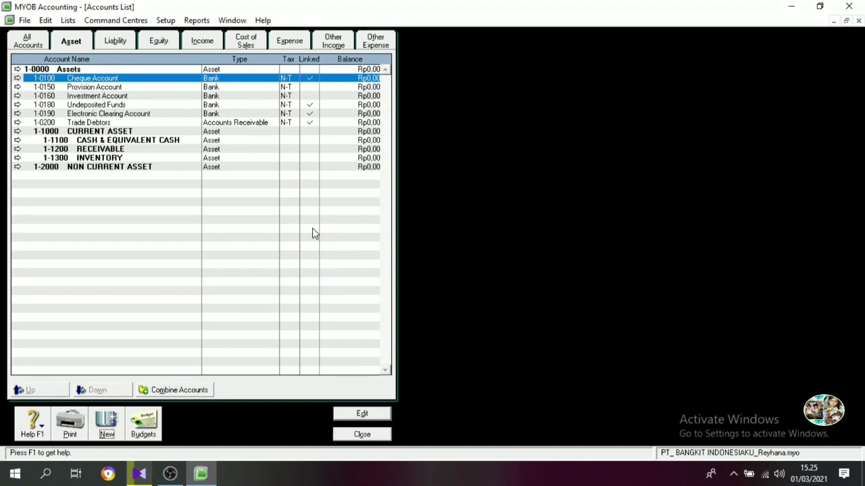
# Create asset header account 1-1400 named OTHER CURRENT ASSETS.
pyautogui.click(114, 420)
pyautogui.click(61, 74)
pyautogui.click(184, 132)
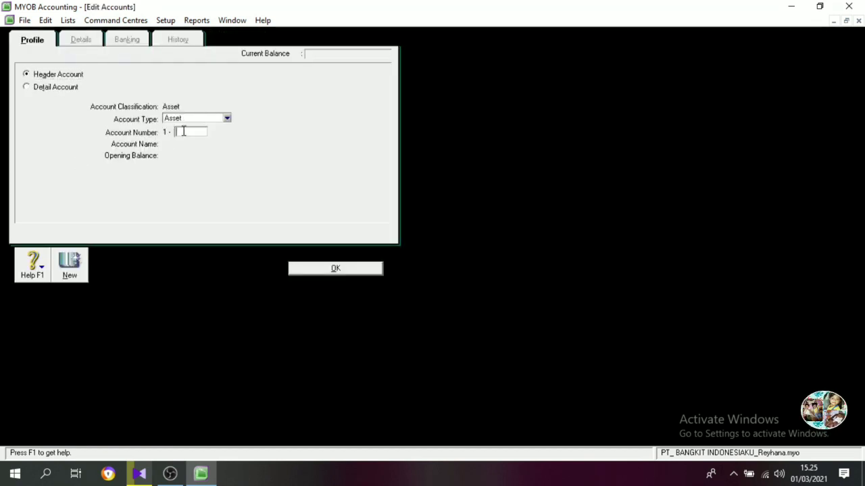
pyautogui.write('1400')
pyautogui.press('Tab')
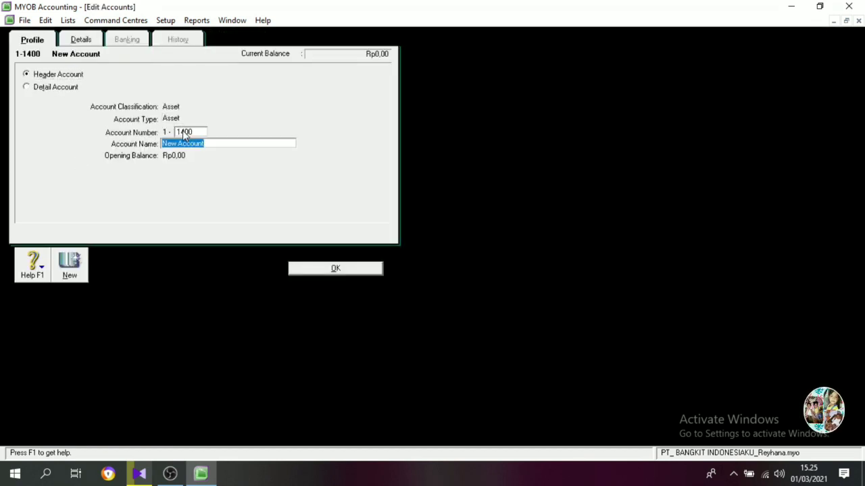
pyautogui.write('OTHER CURRE')
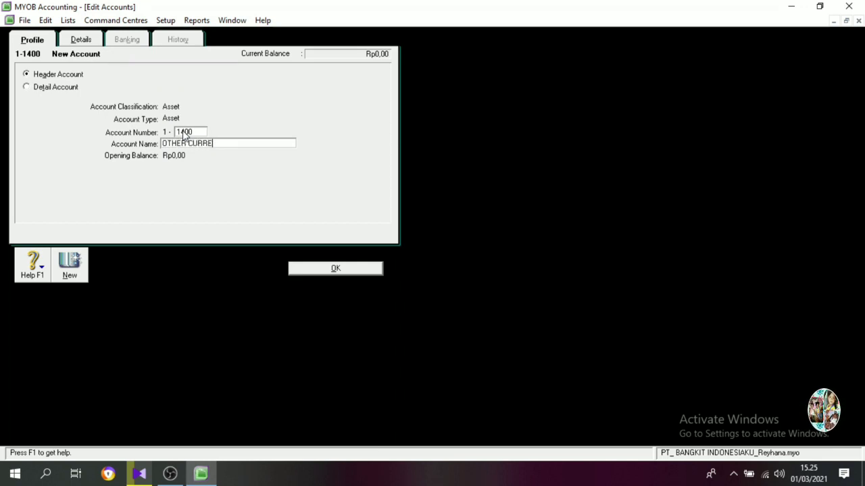
pyautogui.write('NT INVENTORY')
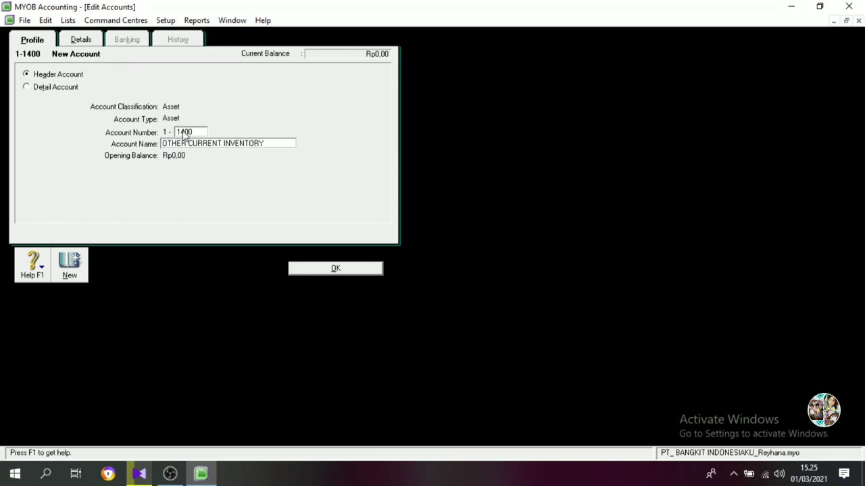
pyautogui.press('BackSpace')
pyautogui.press('BackSpace')
pyautogui.press('BackSpace')
pyautogui.press('BackSpace')
pyautogui.press('BackSpace')
pyautogui.press('BackSpace')
pyautogui.press('BackSpace')
pyautogui.press('BackSpace')
pyautogui.press('BackSpace')
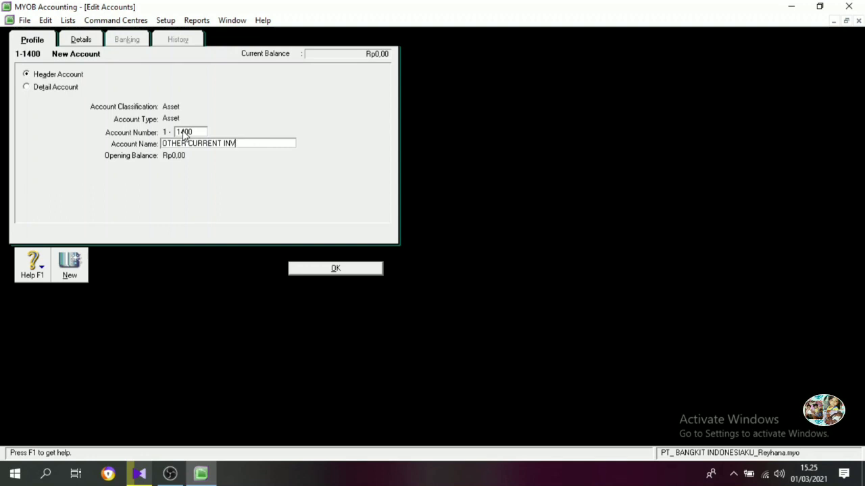
pyautogui.write('ASSETS')
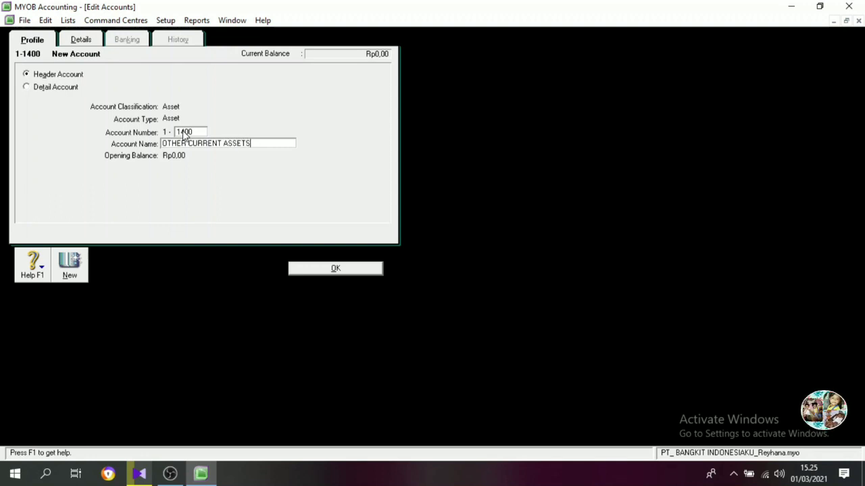
pyautogui.click(323, 269)
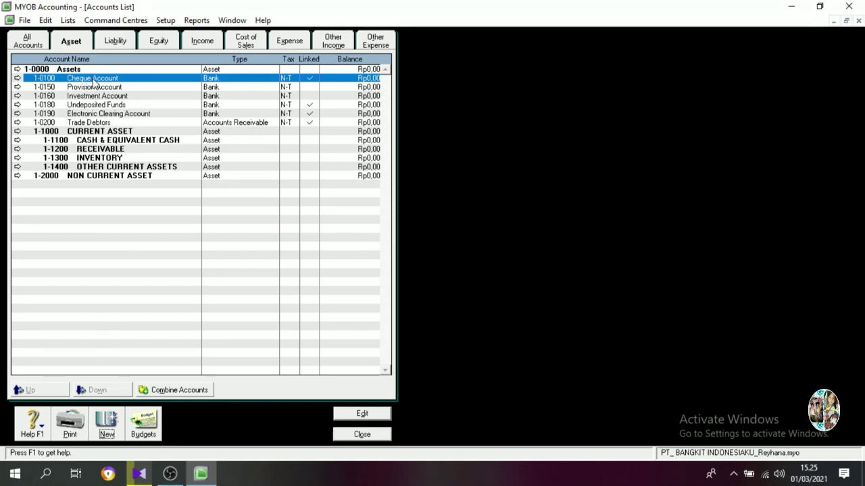
# Renumber the Cheque Account to 1-1110 and rename it Cash In Bank.
pyautogui.doubleClick(94, 81)
pyautogui.write('11')
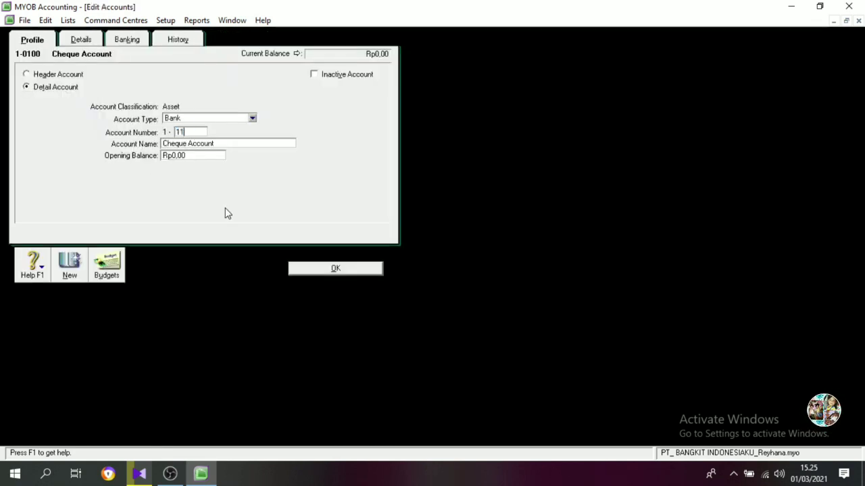
pyautogui.write('10')
pyautogui.press('Tab')
pyautogui.write('cASH')
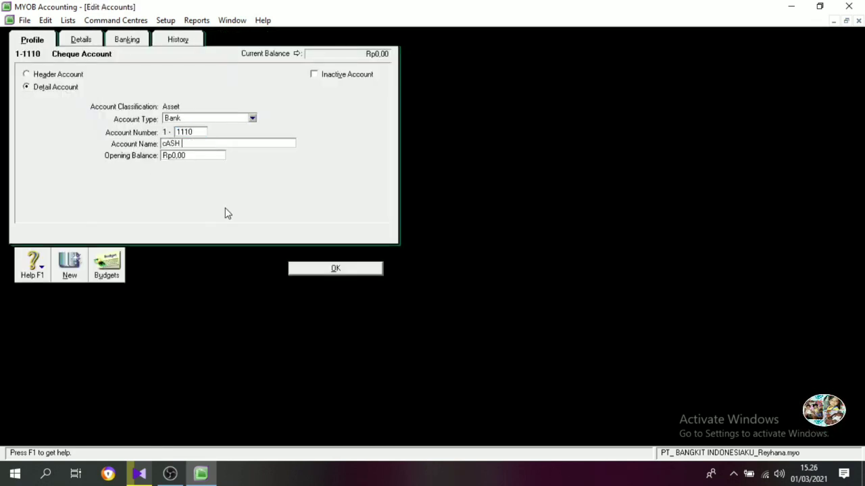
pyautogui.press('BackSpace')
pyautogui.press('BackSpace')
pyautogui.press('BackSpace')
pyautogui.press('BackSpace')
pyautogui.write('Cash')
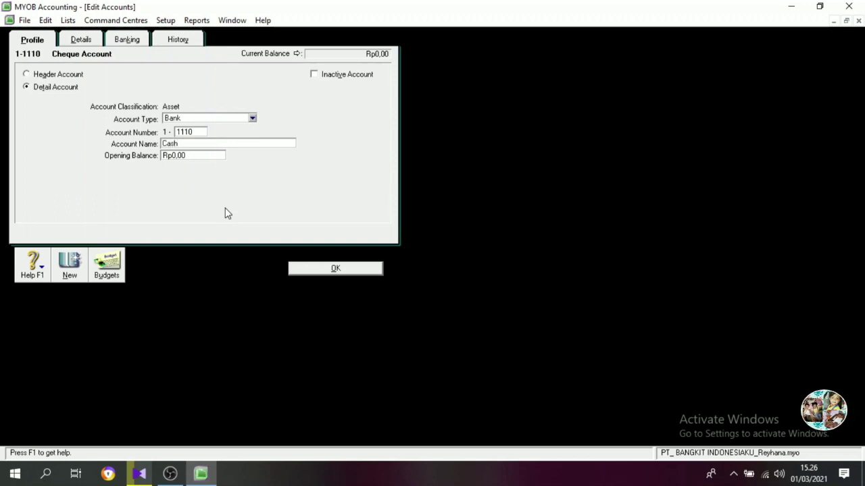
pyautogui.write(' In Bank')
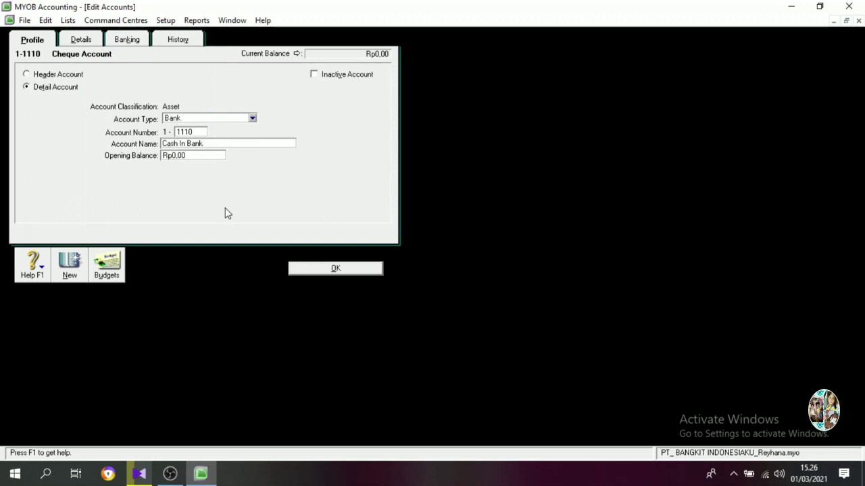
pyautogui.click(329, 270)
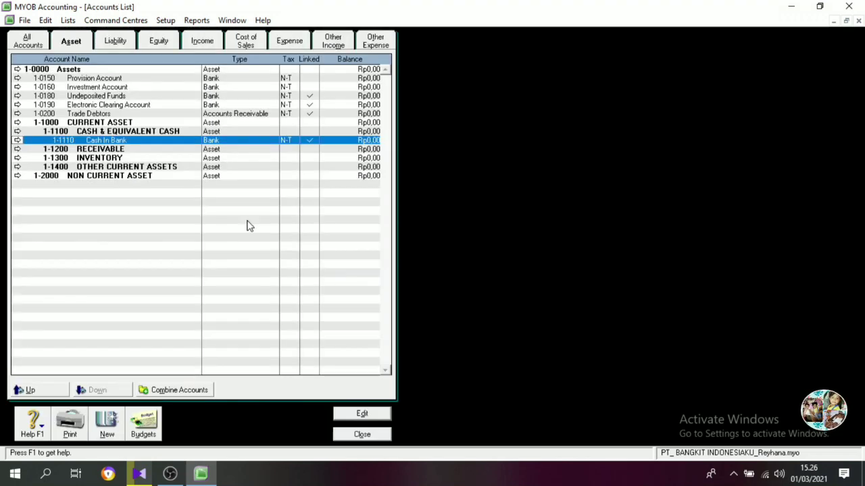
# Change the Undeposited Funds account to number 1-1120 with the name Petty Cash.
pyautogui.doubleClick(119, 96)
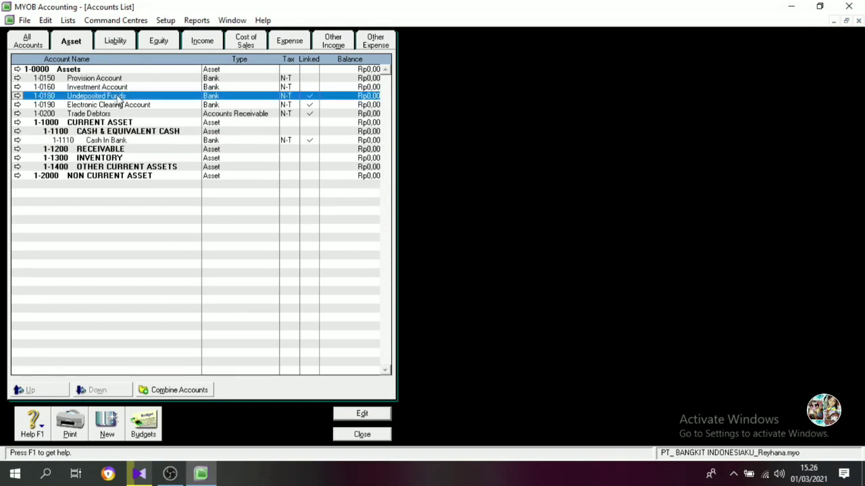
pyautogui.write('11')
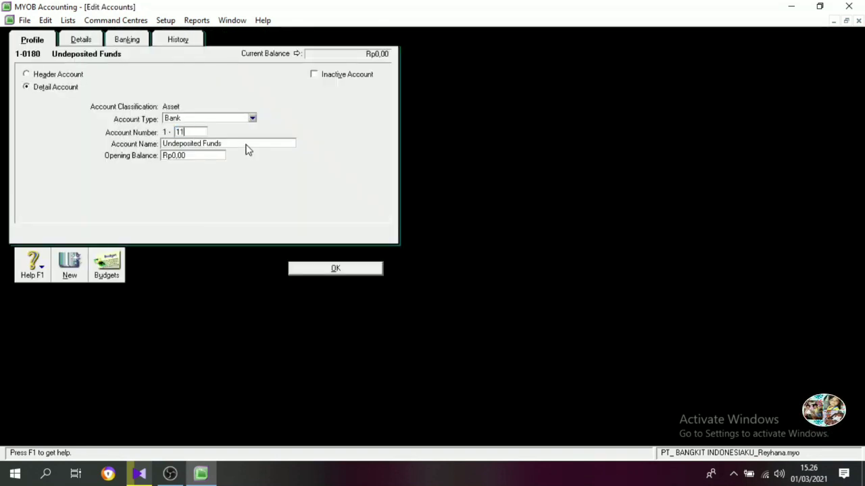
pyautogui.write('20')
pyautogui.press('Tab')
pyautogui.write('Pet')
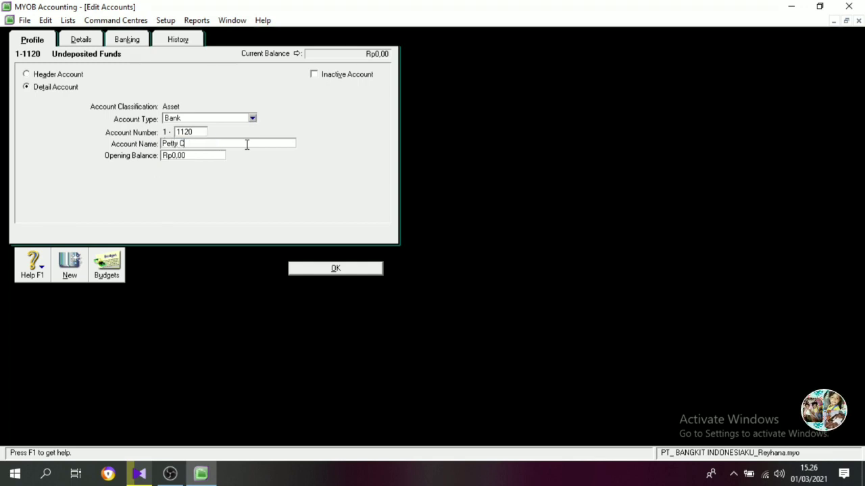
pyautogui.write('ty Cash')
pyautogui.click(355, 272)
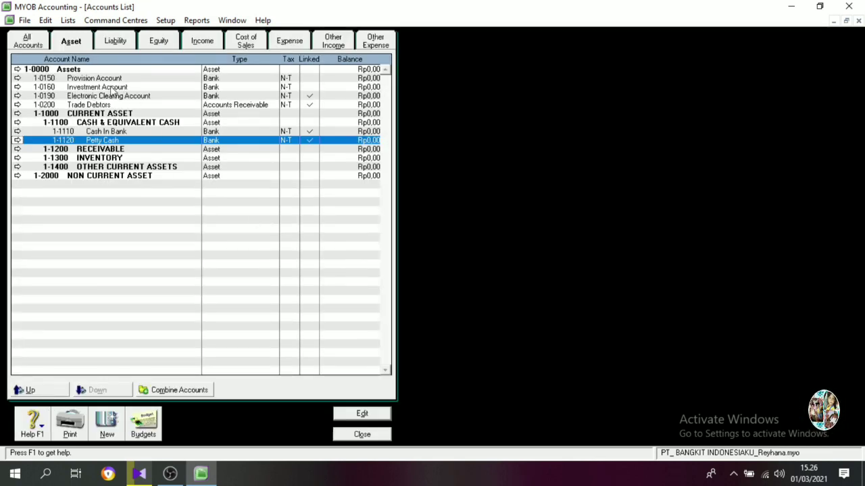
# Change the Provision Account to number 1-1130 with the name Marketable securities.
pyautogui.doubleClick(111, 106)
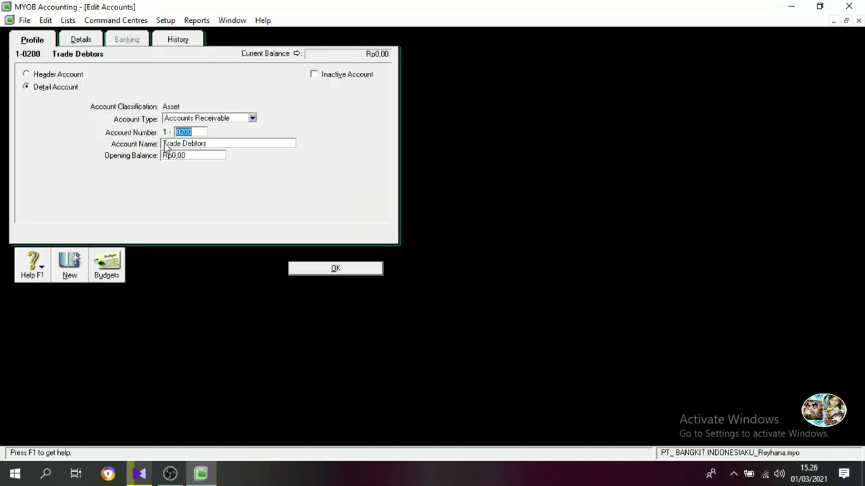
pyautogui.click(299, 270)
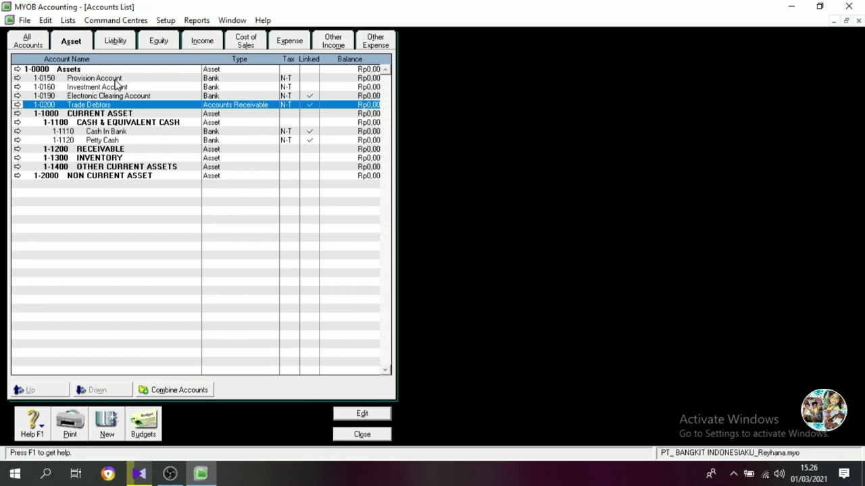
pyautogui.doubleClick(115, 79)
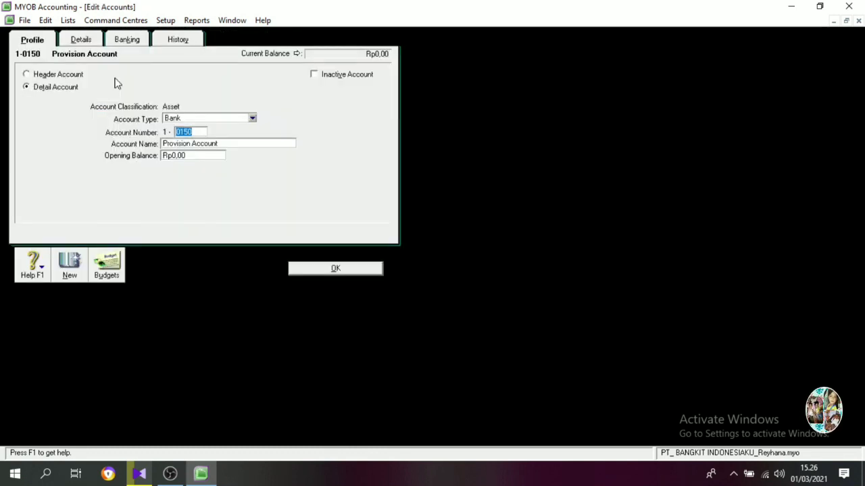
pyautogui.write('1130')
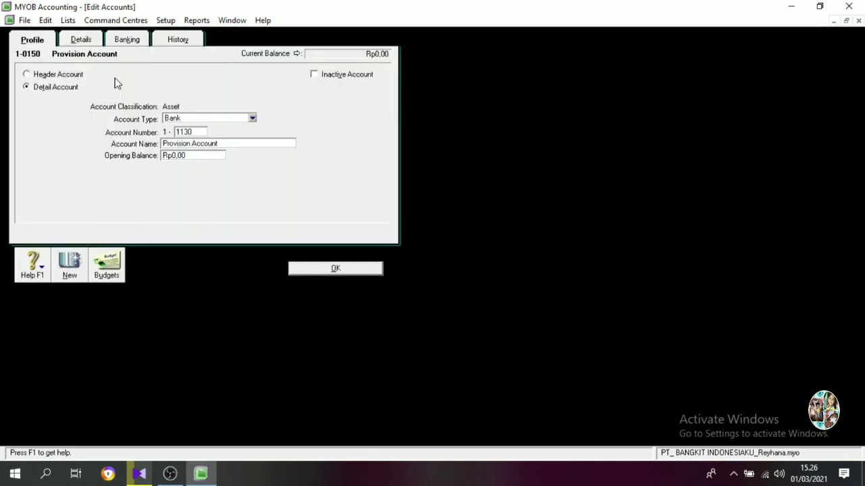
pyautogui.press('Tab')
pyautogui.write('Marketing')
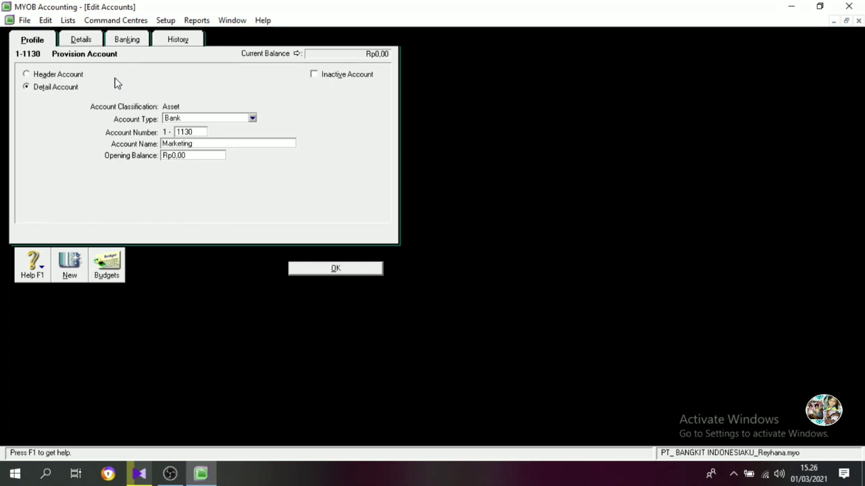
pyautogui.press('BackSpace')
pyautogui.press('BackSpace')
pyautogui.press('BackSpace')
pyautogui.write('able ')
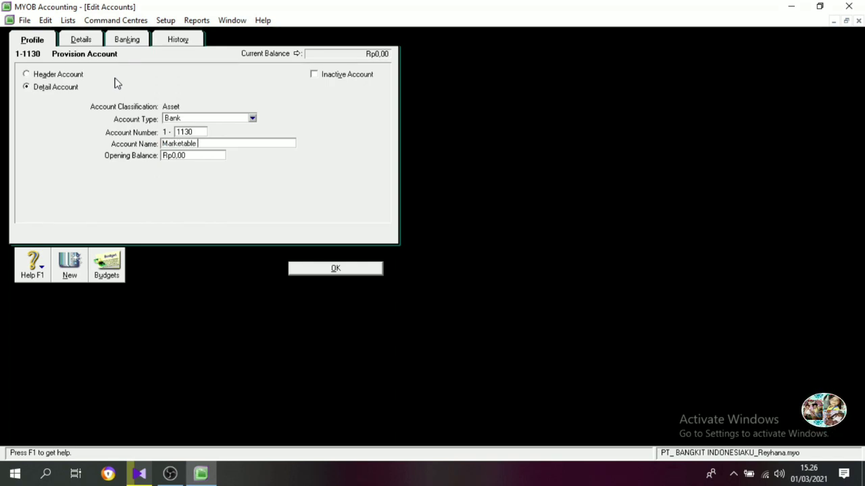
pyautogui.write('securitie')
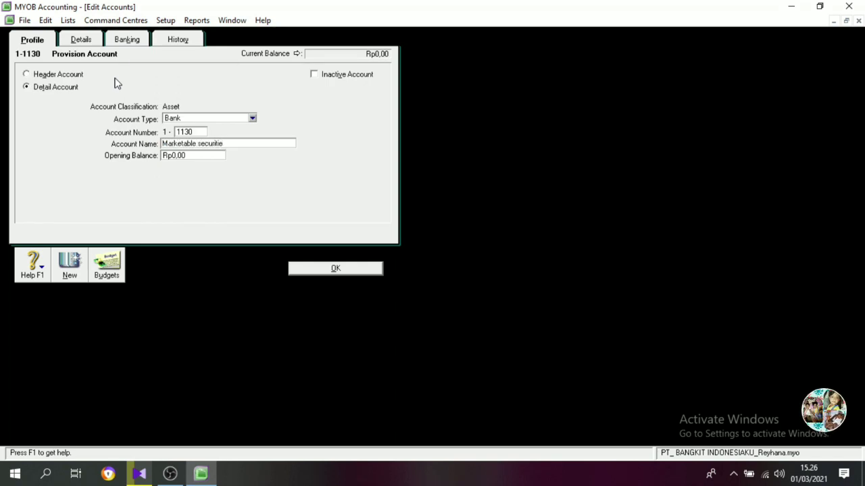
pyautogui.write('s')
pyautogui.click(335, 269)
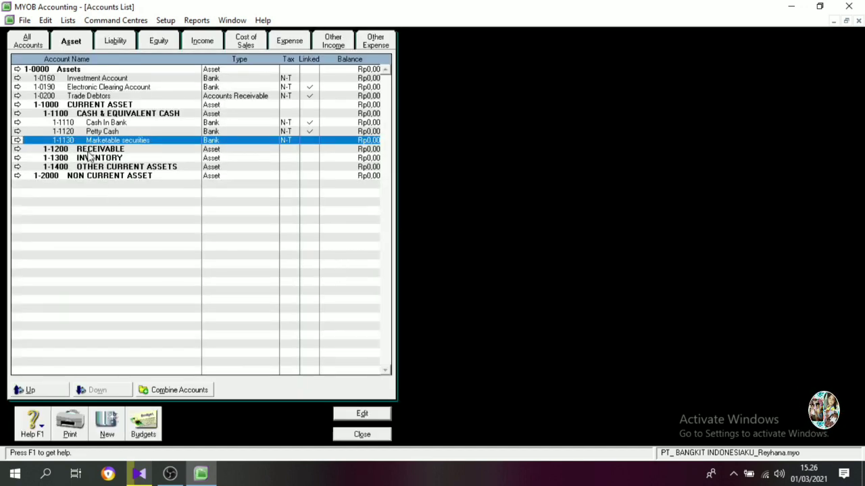
# Change the Trade Debtors account to number 1-1210 with the name Account Receivable.
pyautogui.doubleClick(100, 96)
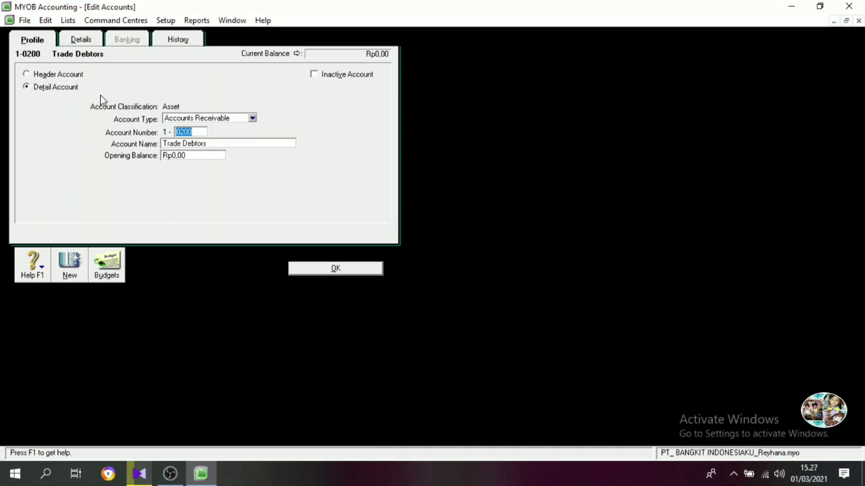
pyautogui.write('1210')
pyautogui.press('Tab')
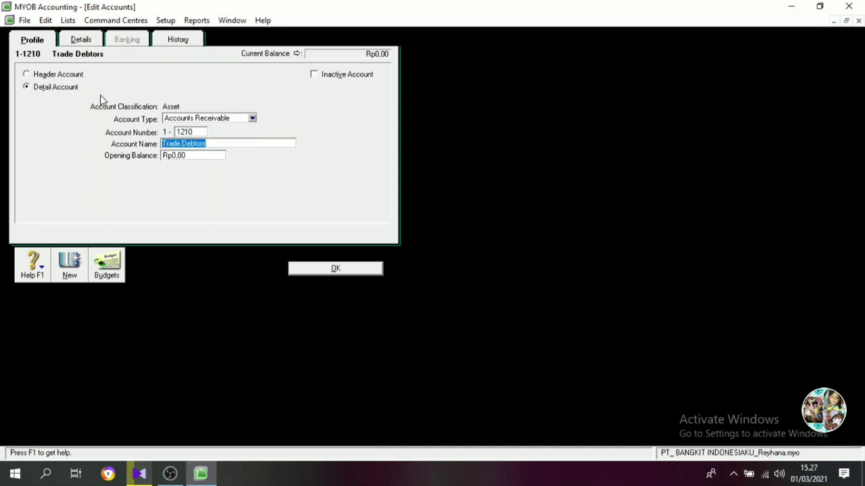
pyautogui.write('Account Recei')
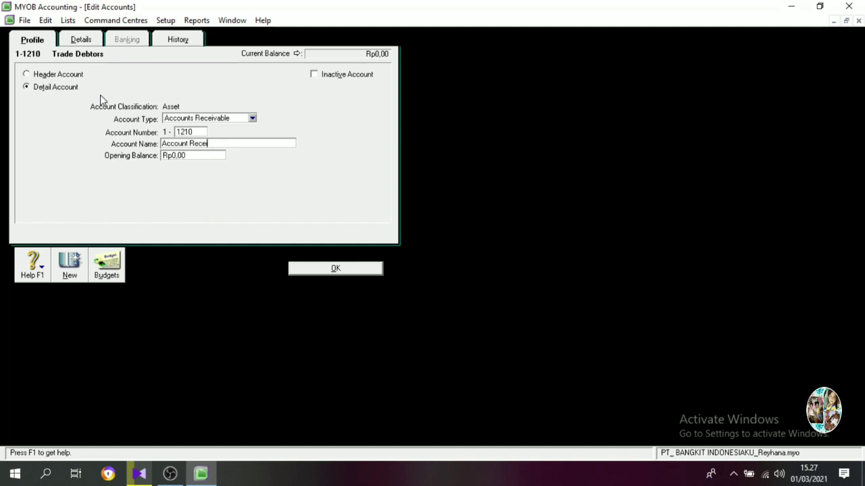
pyautogui.write('vable')
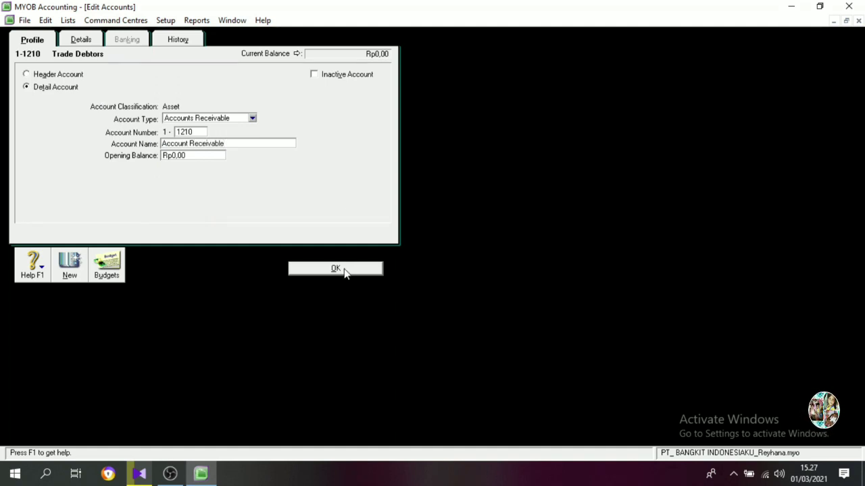
pyautogui.click(336, 269)
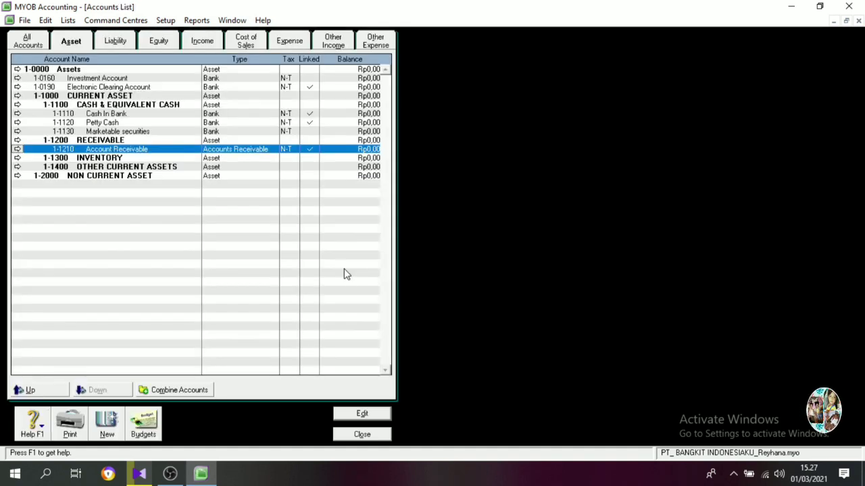
# Change the Investment Account to number 1-1220 with the name Allowance for debtfull debt.
pyautogui.doubleClick(107, 82)
pyautogui.write('122')
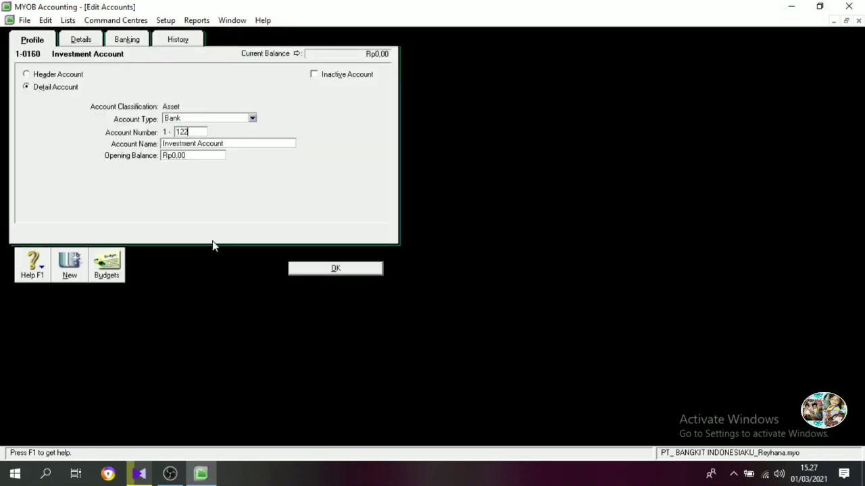
pyautogui.write('0')
pyautogui.press('Tab')
pyautogui.write('A')
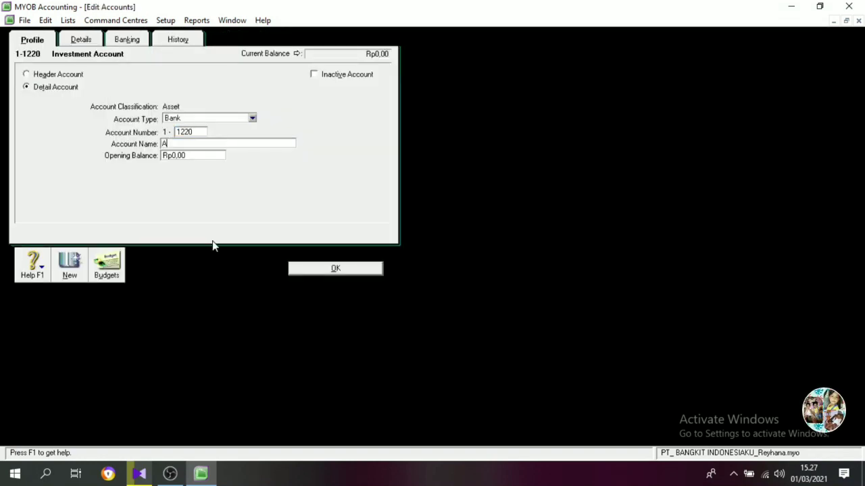
pyautogui.write('llowanc')
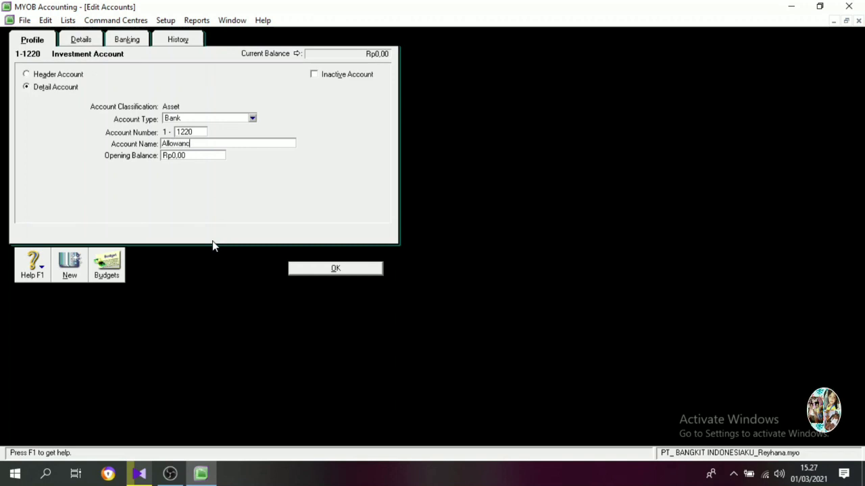
pyautogui.write('e for debt full')
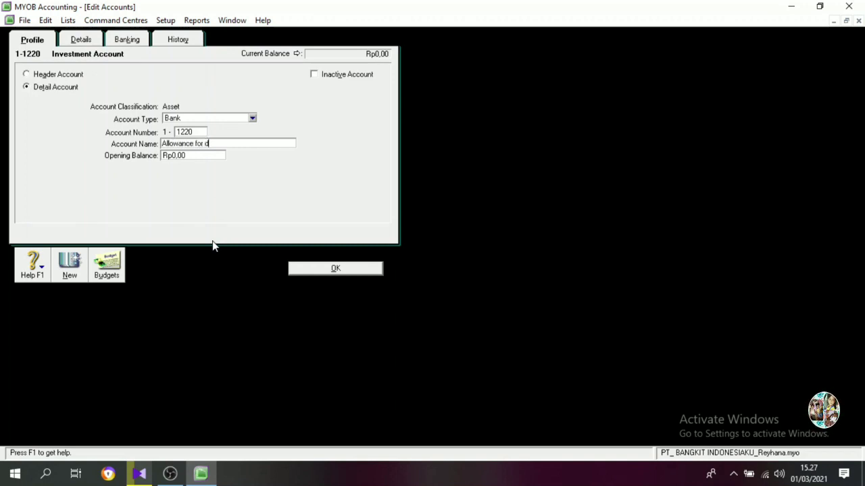
pyautogui.press('BackSpace')
pyautogui.press('BackSpace')
pyautogui.press('BackSpace')
pyautogui.press('BackSpace')
pyautogui.press('BackSpace')
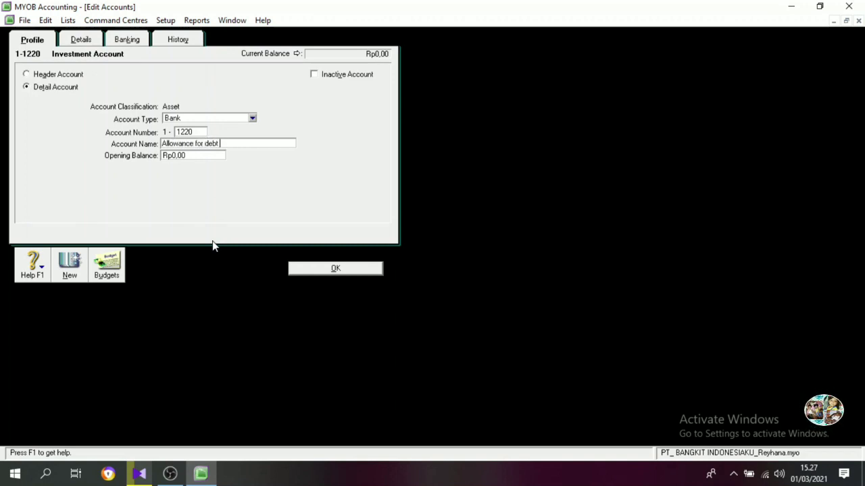
pyautogui.write('full debt')
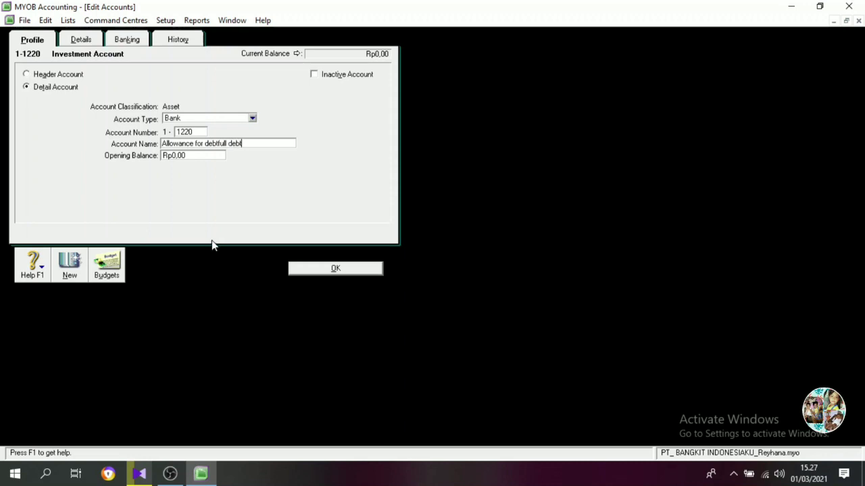
pyautogui.click(307, 268)
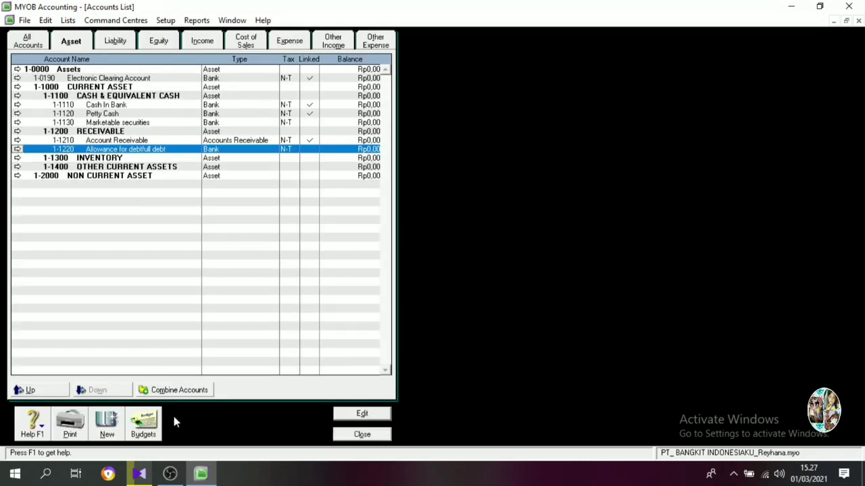
# Renumber the Electronic Clearing Account to 1-9999.
pyautogui.doubleClick(66, 79)
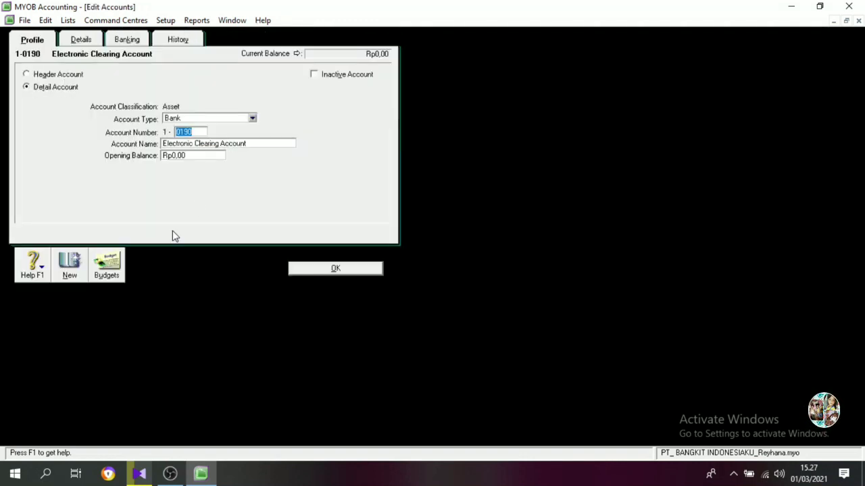
pyautogui.write('9999')
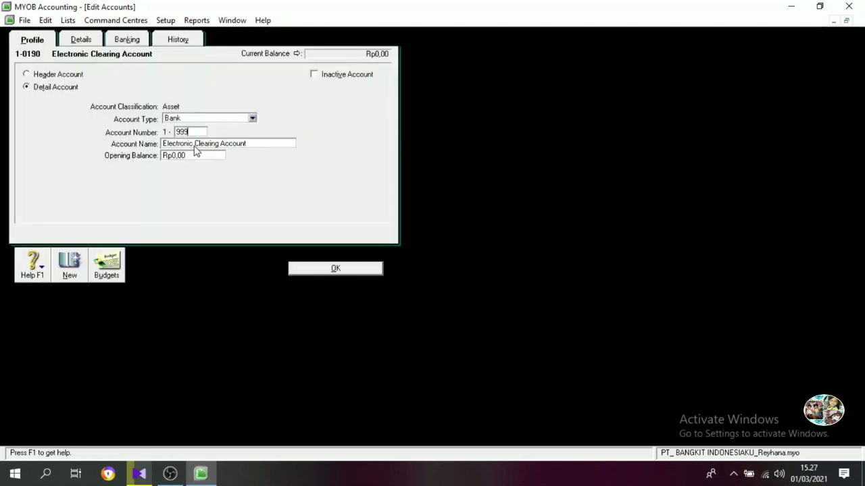
pyautogui.click(348, 270)
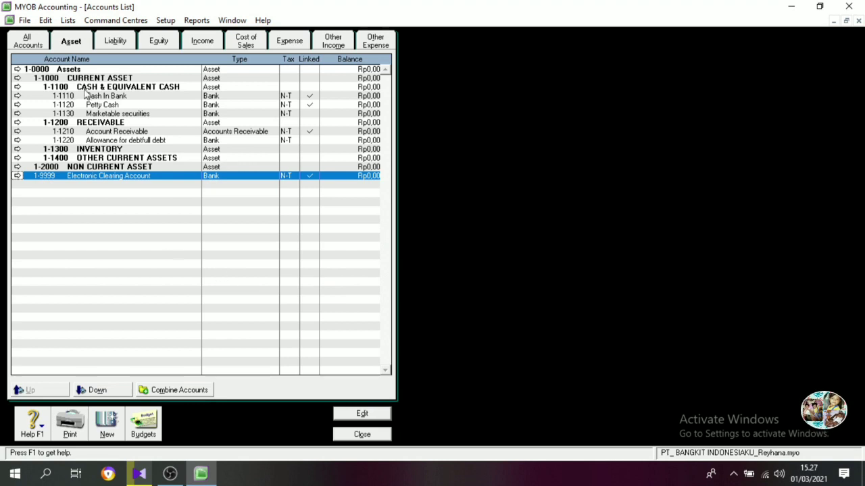
# Create an Other Asset detail account numbered 1-1310 with the name Merchandisk inventory.
pyautogui.click(109, 430)
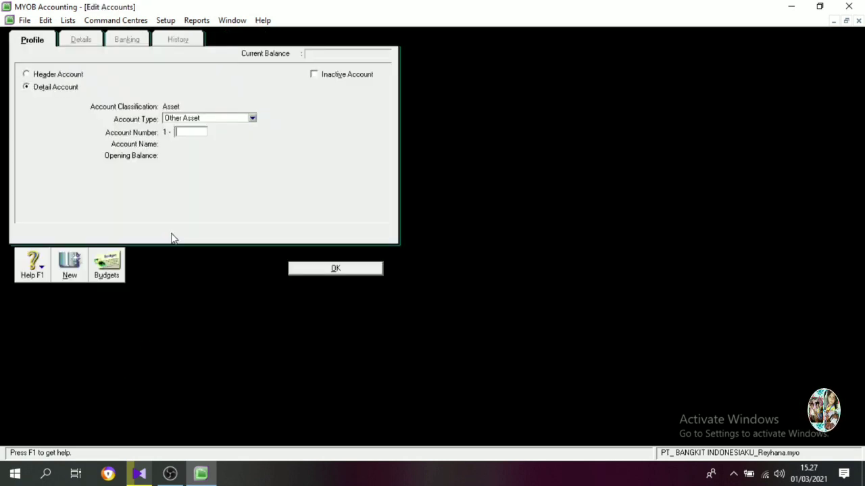
pyautogui.write('1310')
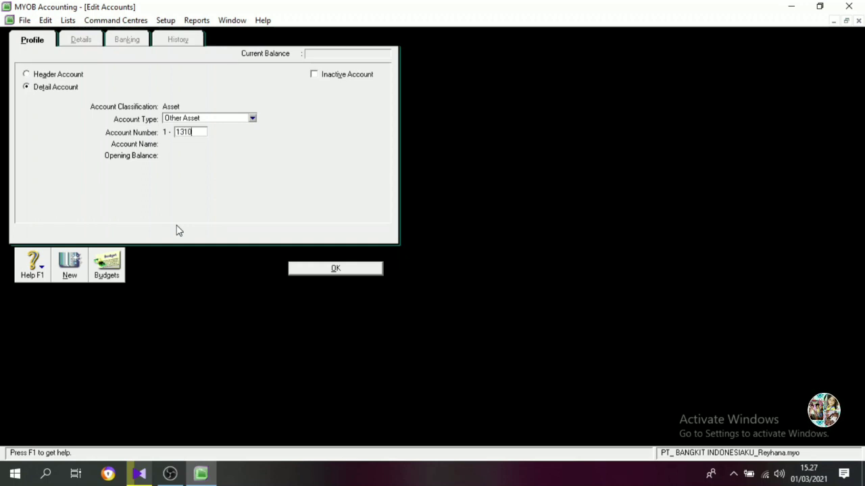
pyautogui.press('Tab')
pyautogui.write('Mer')
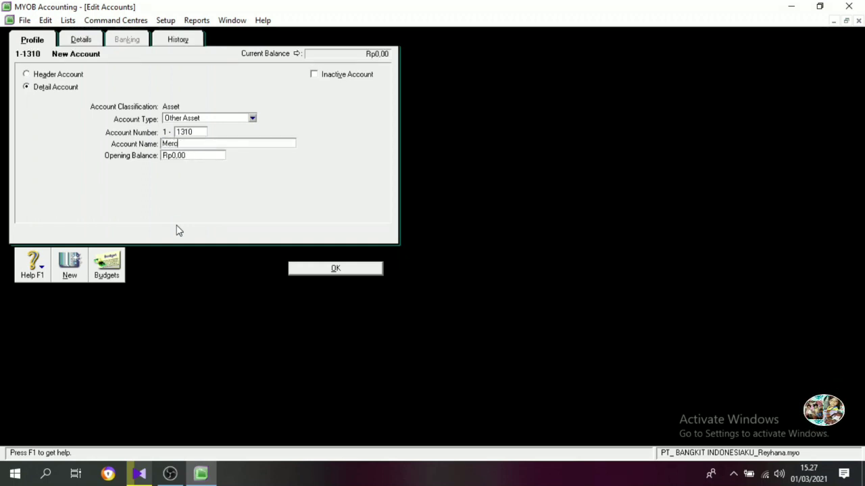
pyautogui.write('chandisk ')
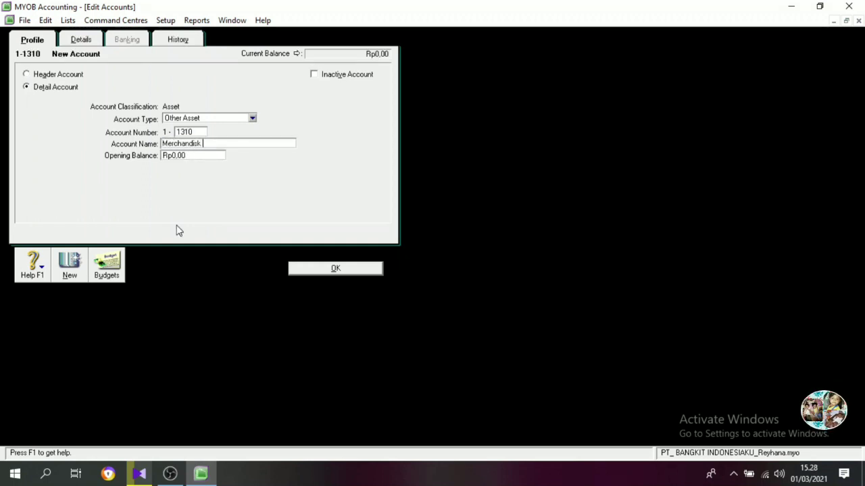
pyautogui.write('inventory')
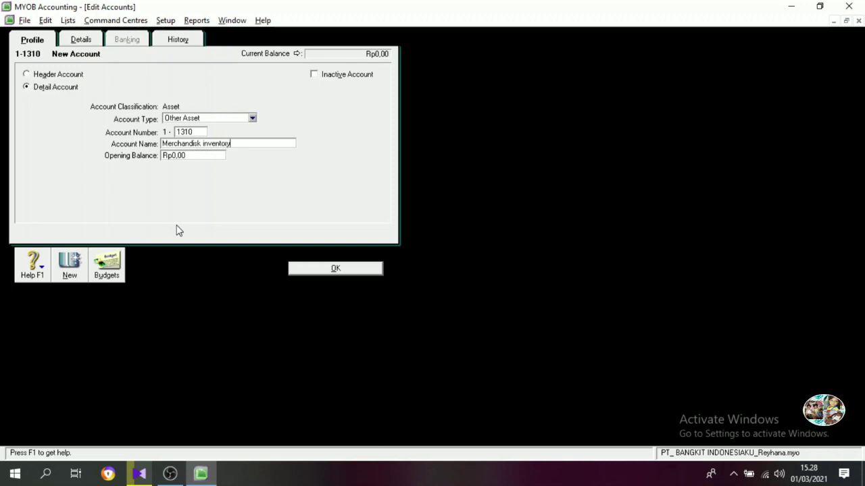
pyautogui.press('Return')
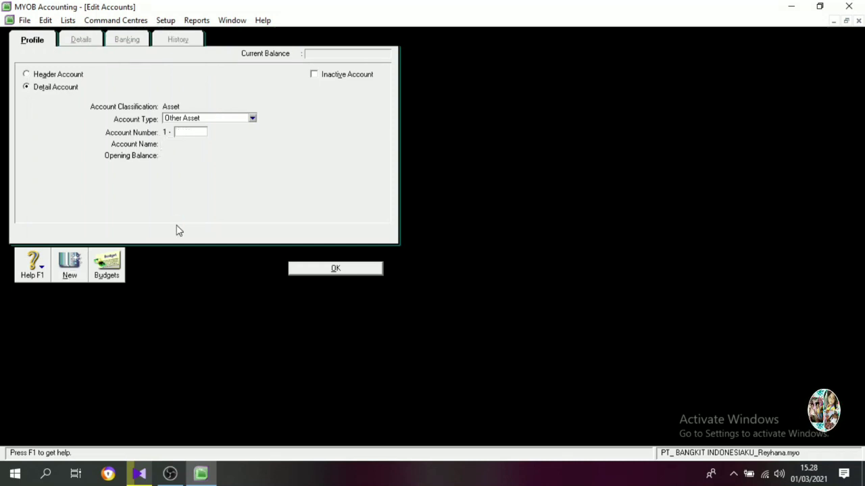
# Create an Other Asset detail account numbered 1-1320 with the name Store Supplies.
pyautogui.write('1320')
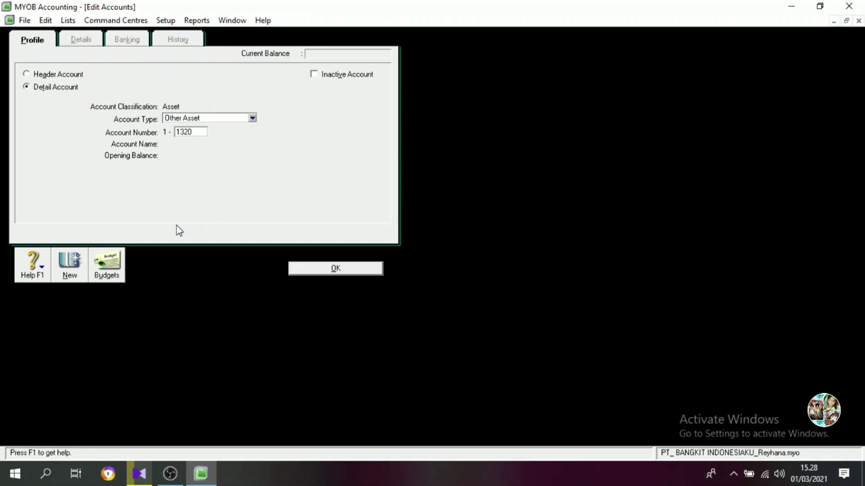
pyautogui.press('Tab')
pyautogui.write('Store S')
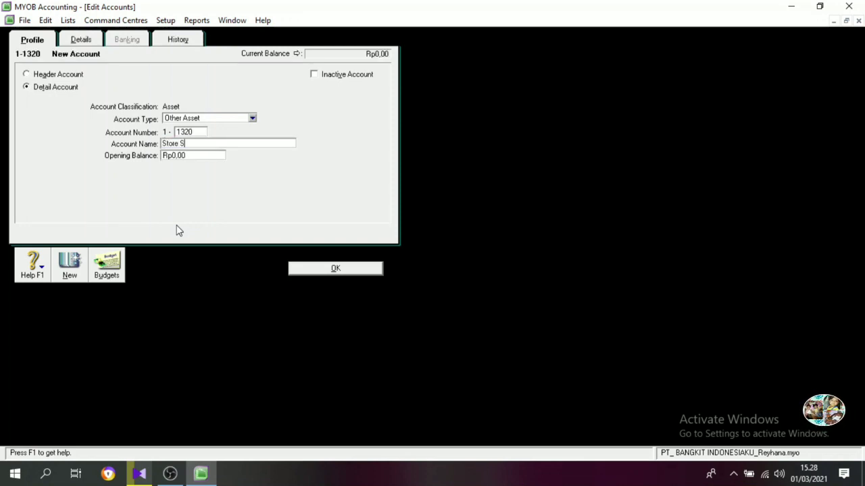
pyautogui.write('upplies')
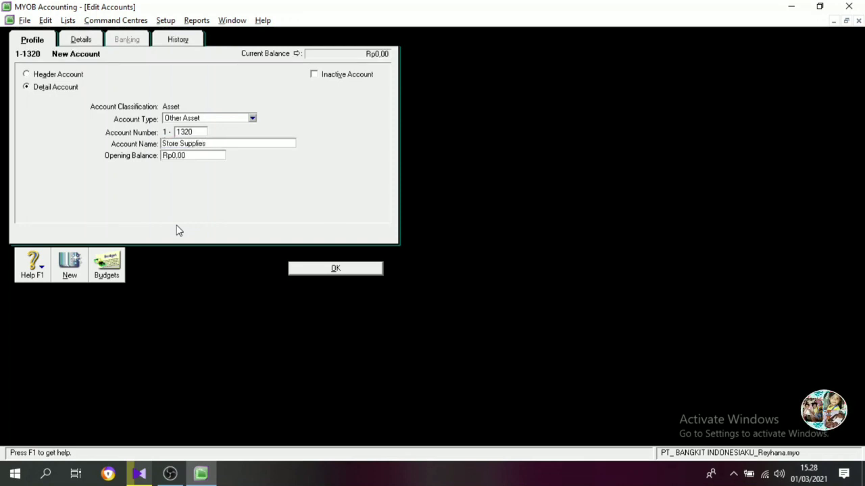
pyautogui.press('Return')
# Create an Other Asset detail account numbered 1-1410 with the name Prepaid insurance.
pyautogui.write('1410')
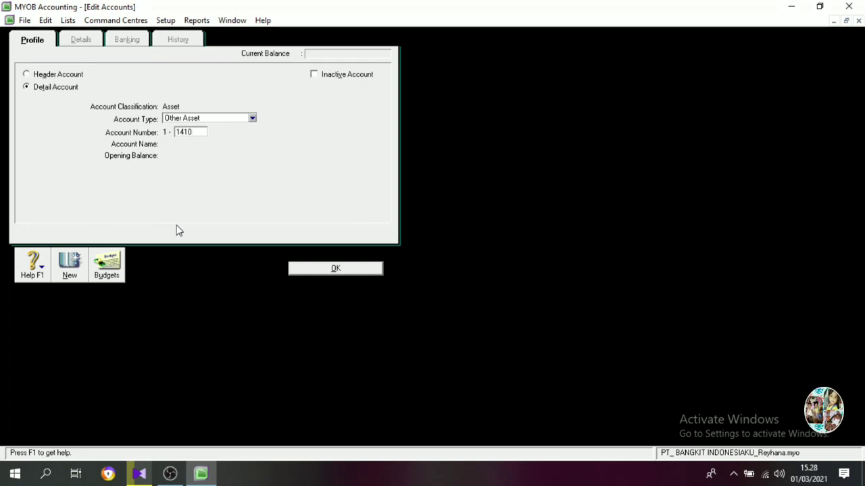
pyautogui.press('Tab')
pyautogui.write('Prepaid')
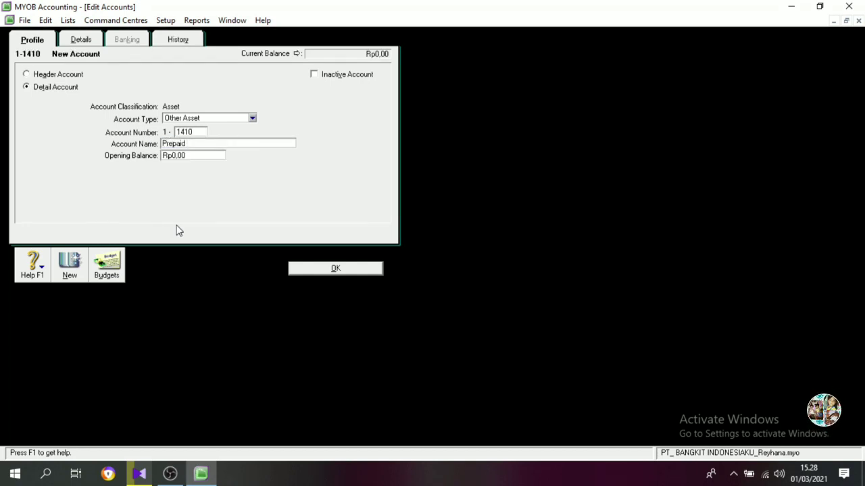
pyautogui.write(' insurance')
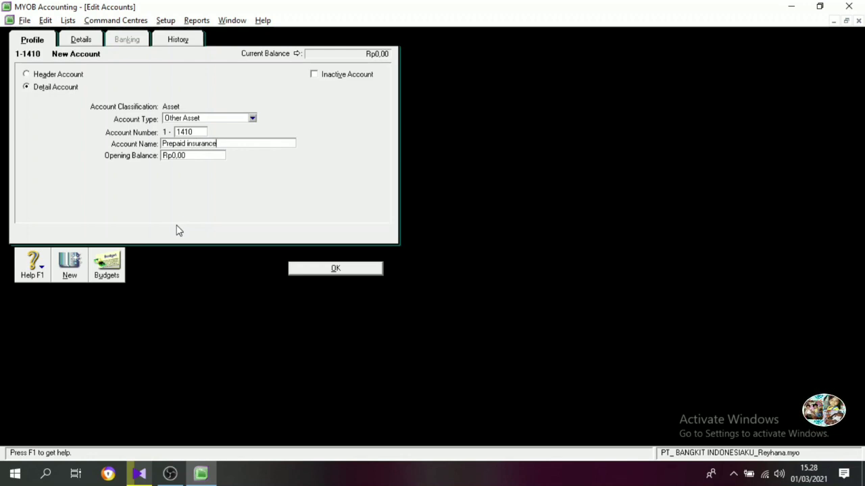
pyautogui.press('Return')
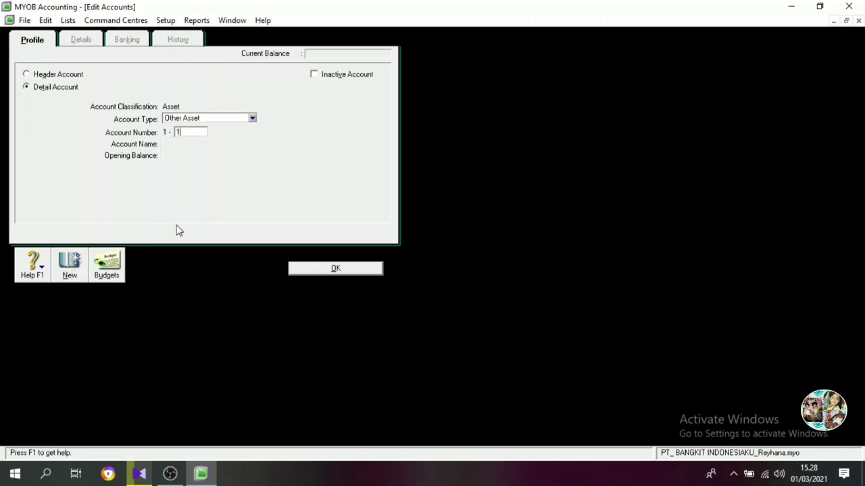
# Create an Other Asset detail account numbered 1-1420 with the name VAT-In.
pyautogui.press('Tab')
pyautogui.write('VA')
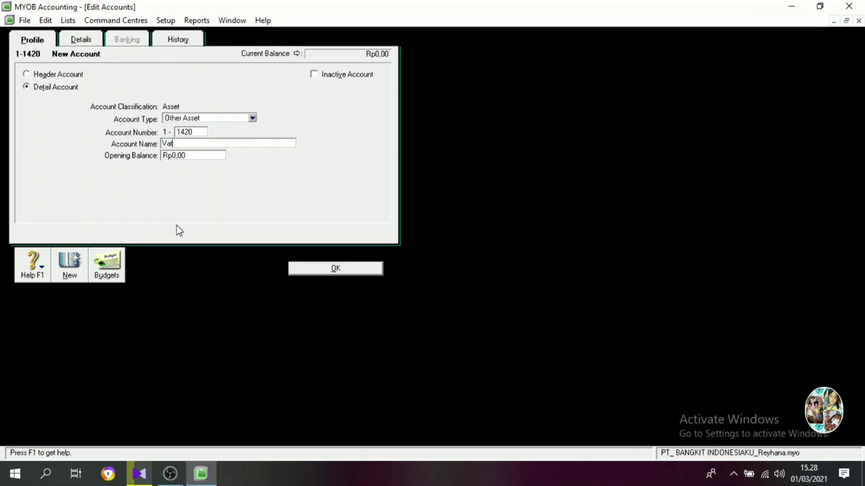
pyautogui.write('T-In')
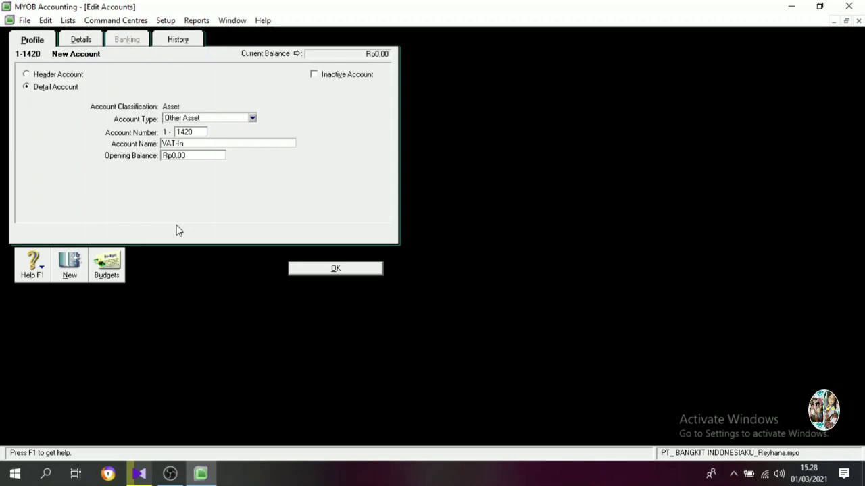
pyautogui.press('Tab')
pyautogui.press('Return')
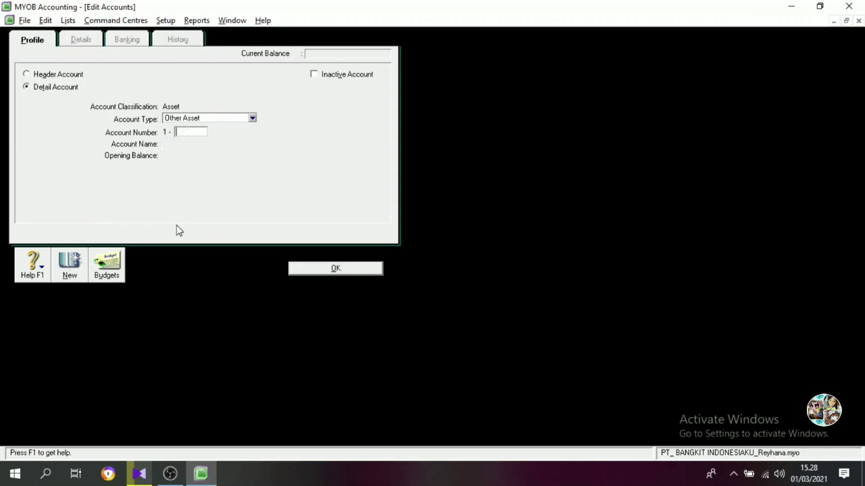
# Create an Other Asset detail account numbered 1-1430 with the name Prepaid Tax.
pyautogui.write('1430')
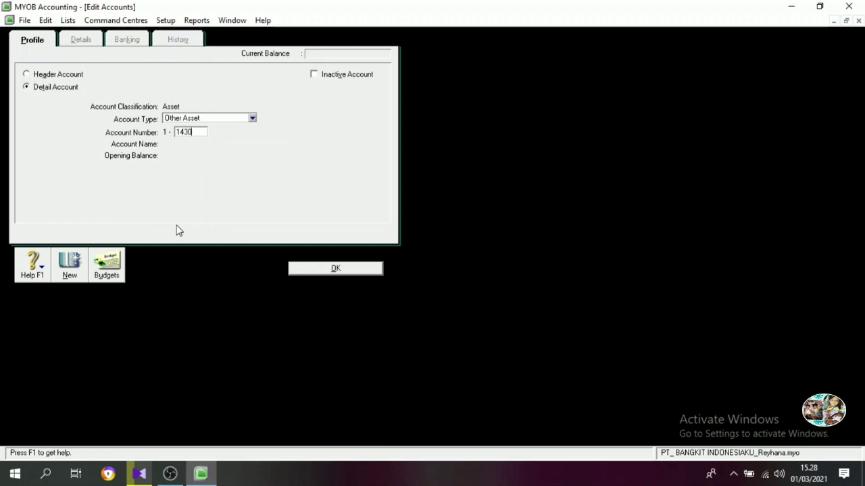
pyautogui.press('Tab')
pyautogui.write('Prepaid')
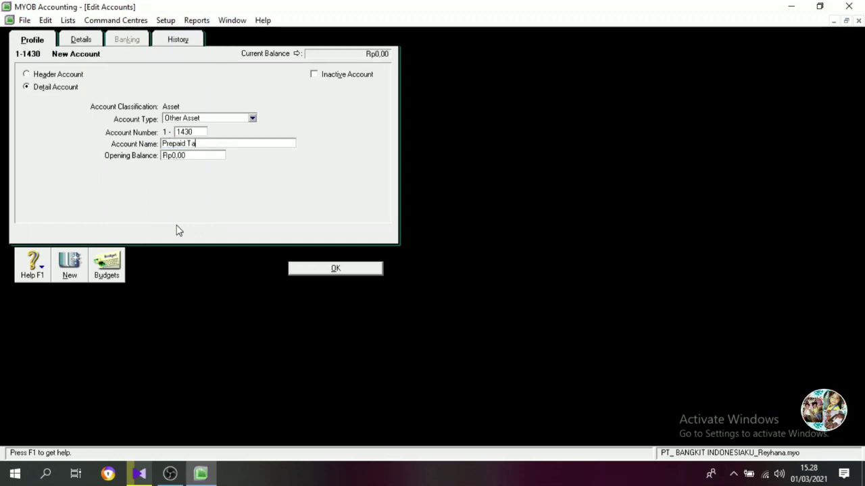
pyautogui.press('Return')
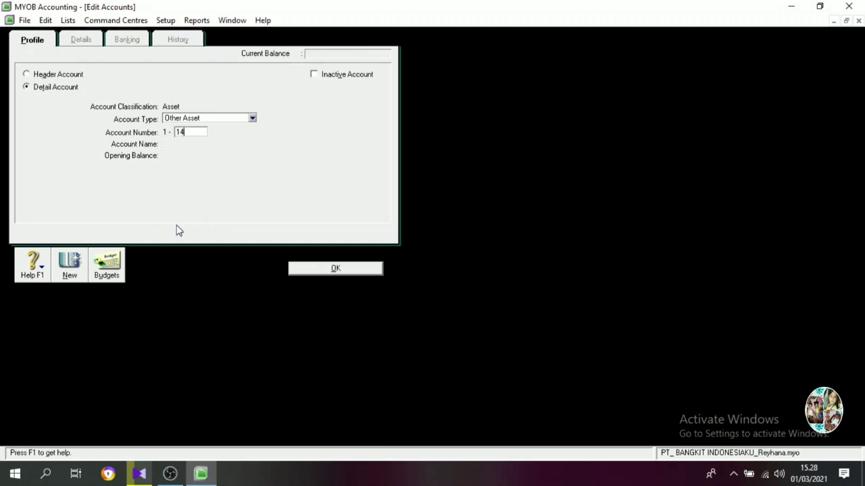
# Create an Other Asset detail account numbered 1-1440 with the name Deposit Paid and return to the accounts list.
pyautogui.press('Tab')
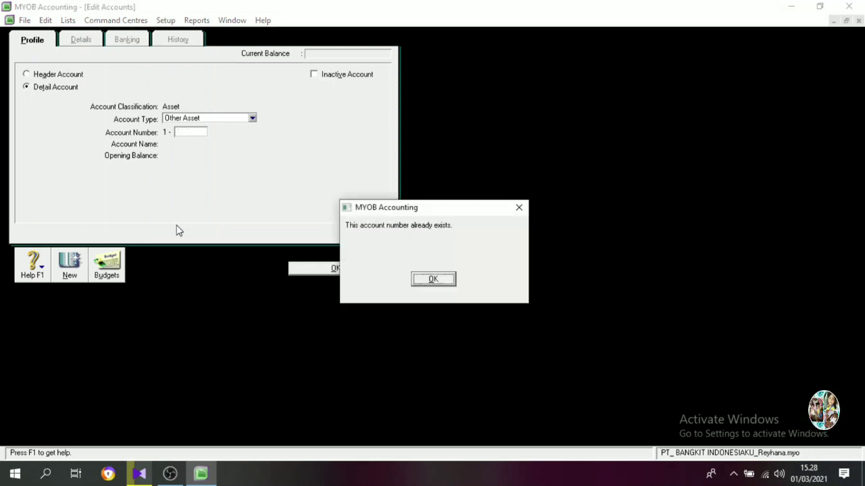
pyautogui.press('Return')
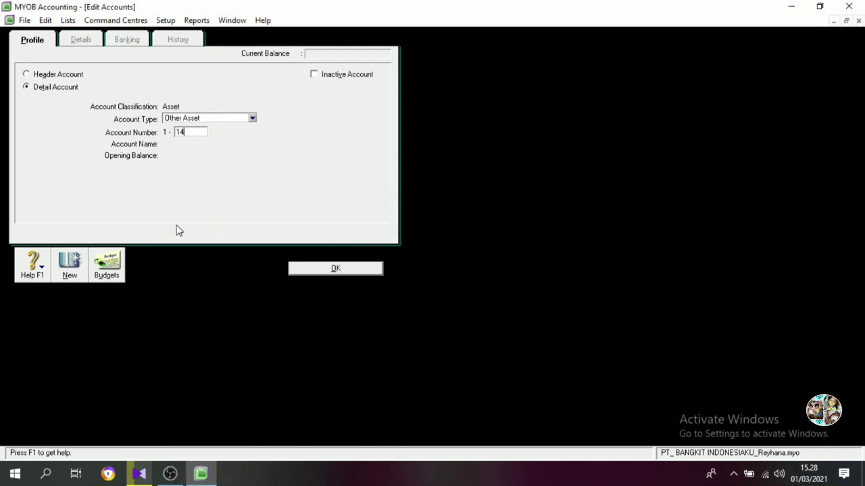
pyautogui.press('Tab')
pyautogui.write('Depo')
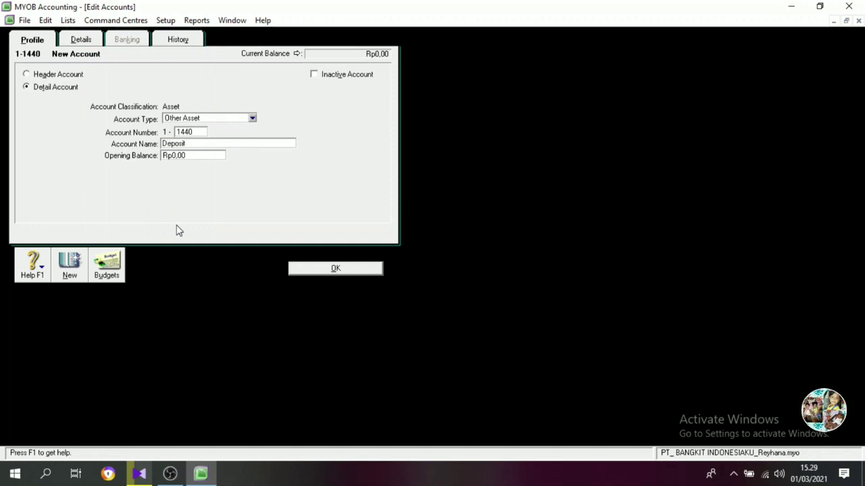
pyautogui.write('sit Paid')
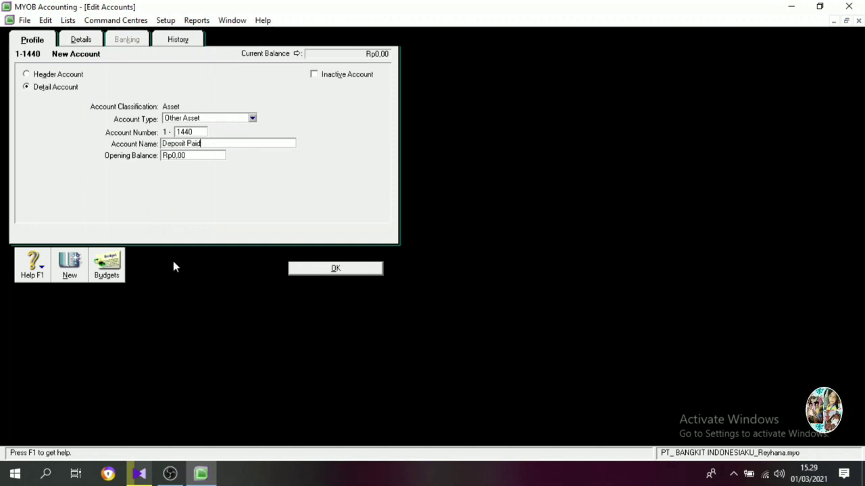
pyautogui.click(318, 270)
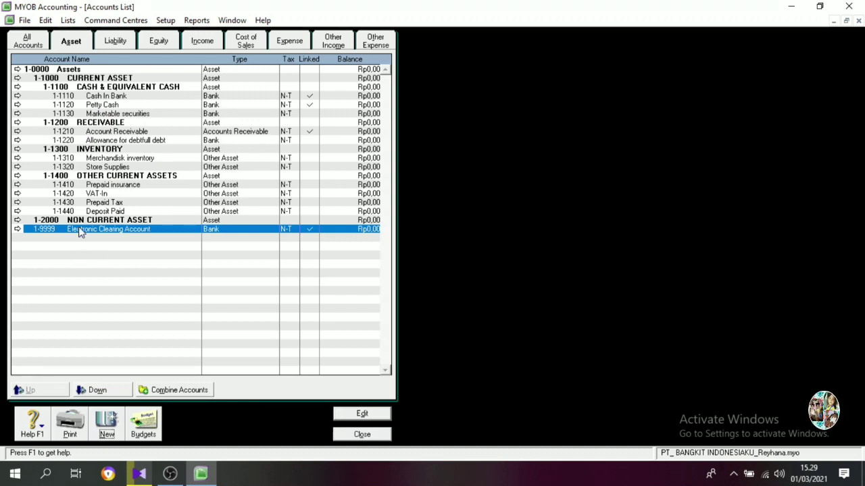
# Create an Other Asset detail account numbered 1-2100 with the name Land at Cost.
pyautogui.click(107, 423)
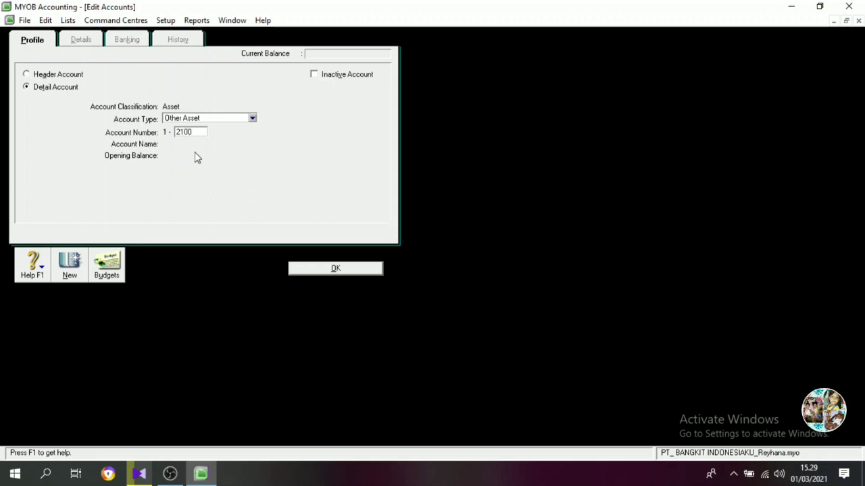
pyautogui.press('Tab')
pyautogui.write('La')
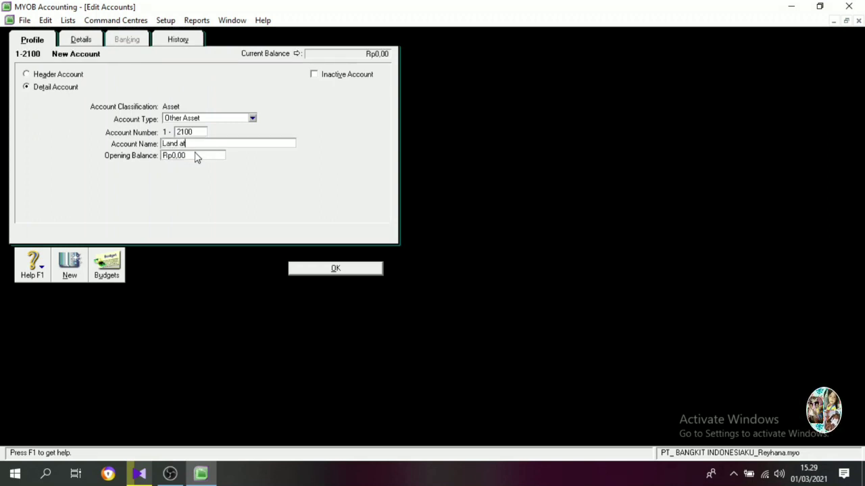
pyautogui.write('nd at Cost')
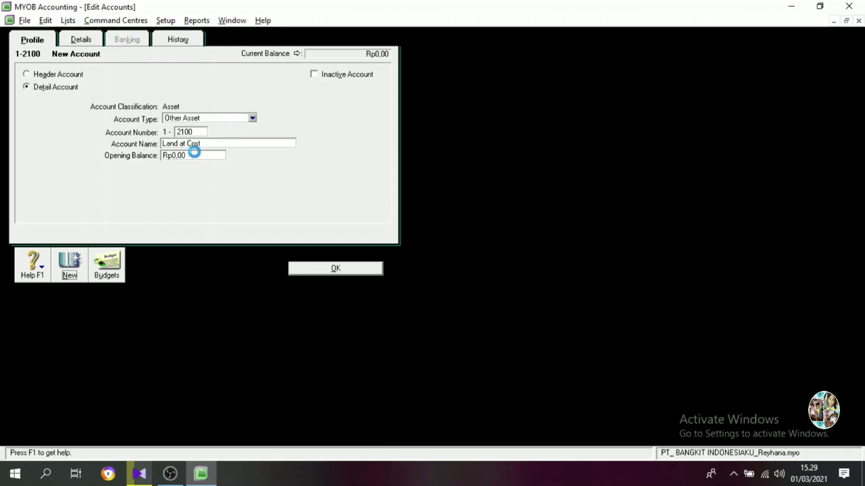
pyautogui.press('Return')
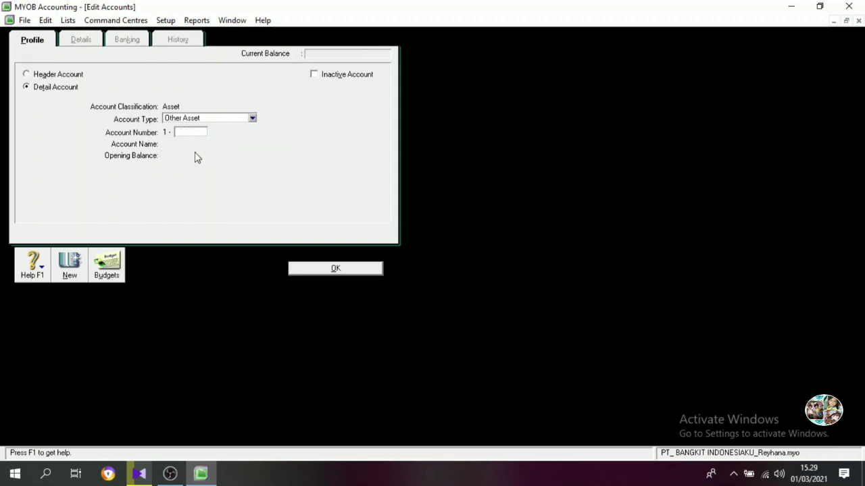
# Create an Asset header account numbered 1-2200 with the name BUILDING NET.
pyautogui.write('1220')
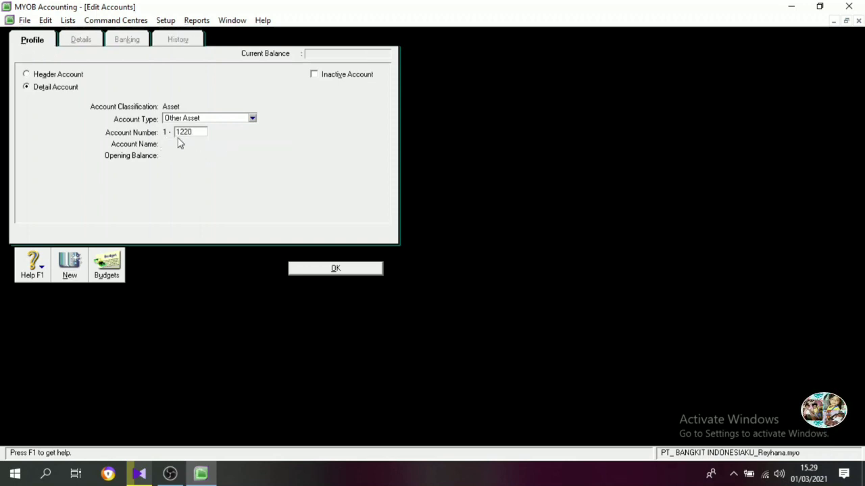
pyautogui.click(56, 74)
pyautogui.press('Tab')
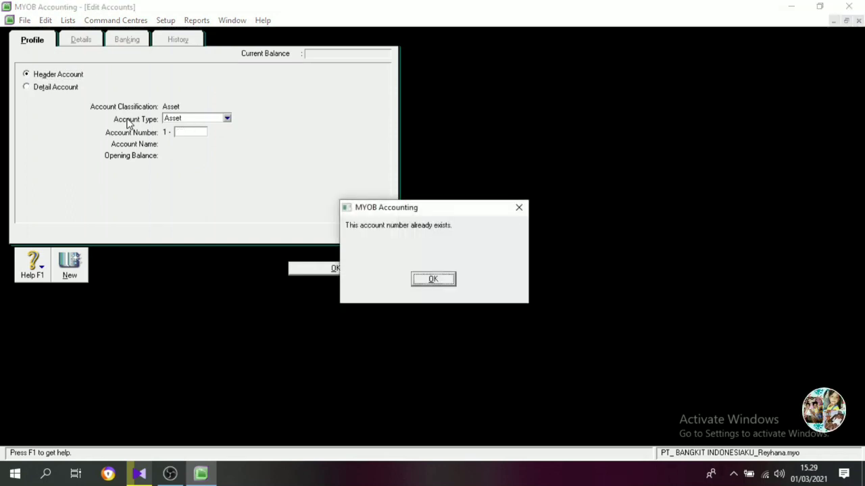
pyautogui.click(412, 278)
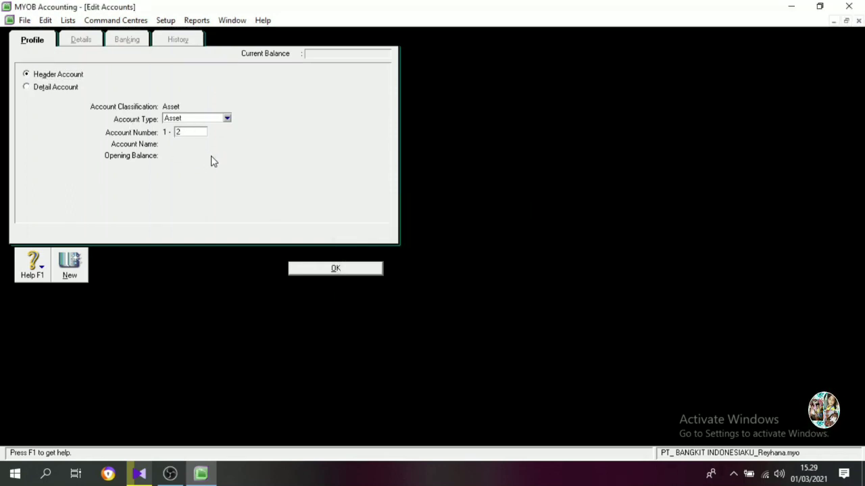
pyautogui.write('2200')
pyautogui.press('Tab')
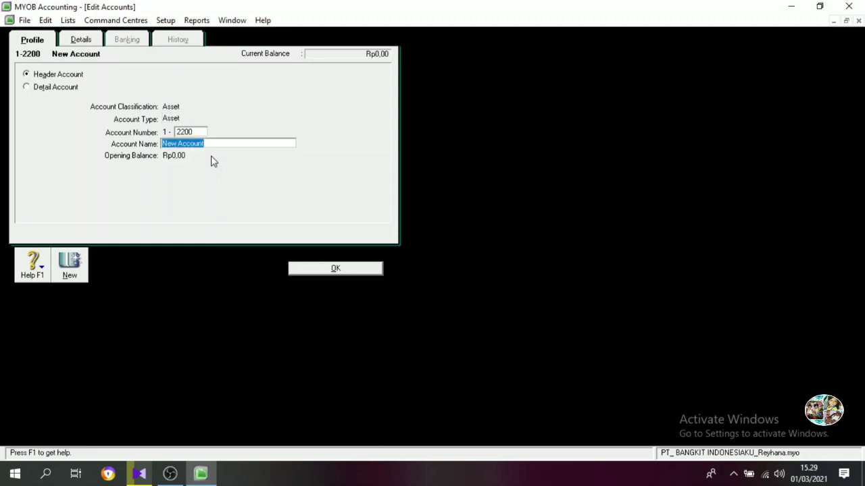
pyautogui.write('BUILDING NET')
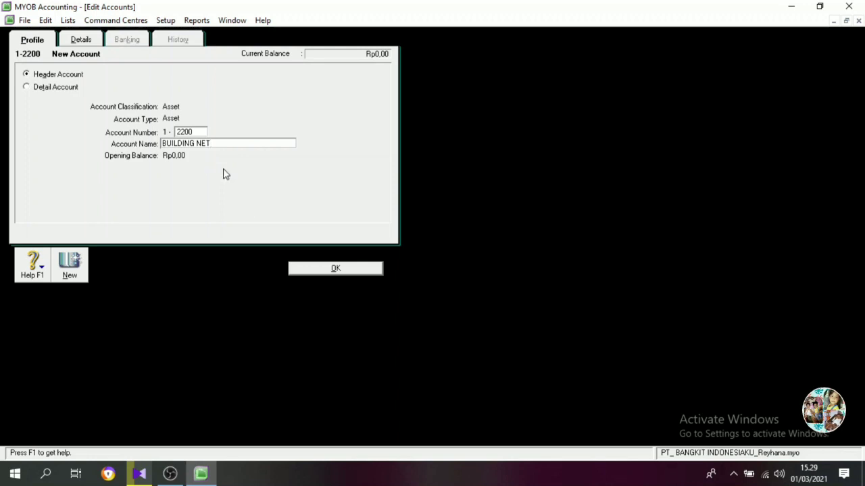
pyautogui.click(324, 272)
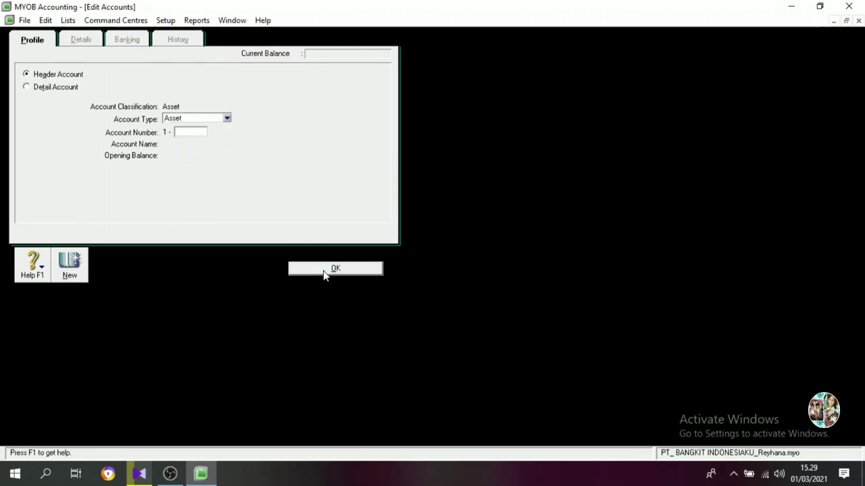
# Create an Asset header account numbered 1-2210 with the name Building at Cost.
pyautogui.write('2210')
pyautogui.press('Tab')
pyautogui.write('B')
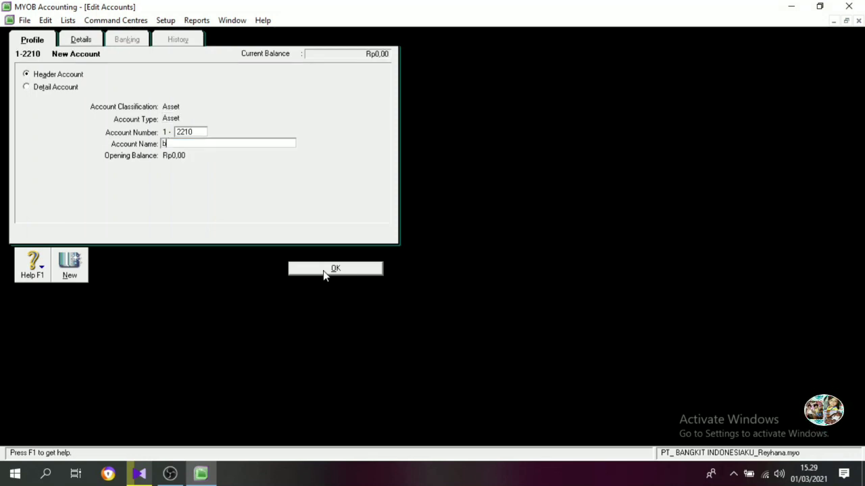
pyautogui.press('BackSpace')
pyautogui.write('Building')
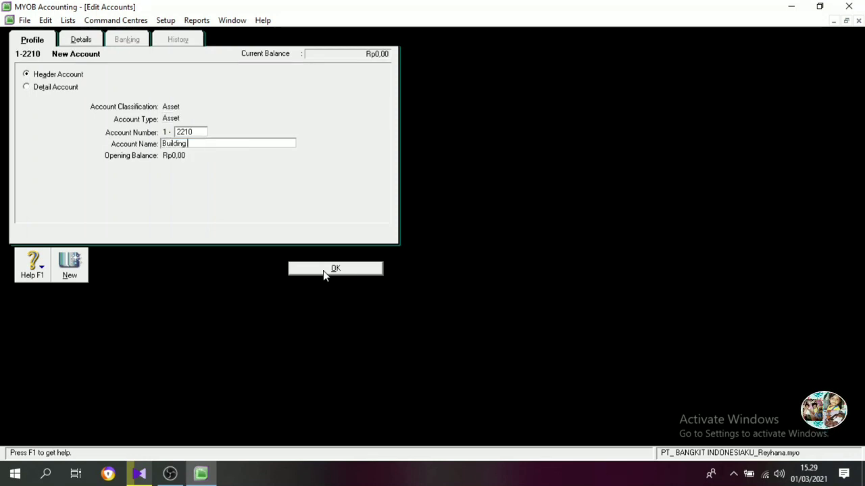
pyautogui.write(' at Cost')
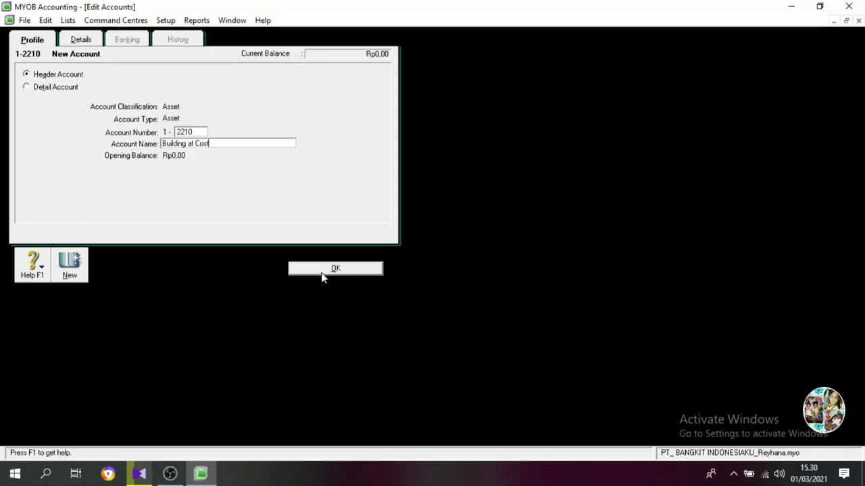
pyautogui.click(322, 270)
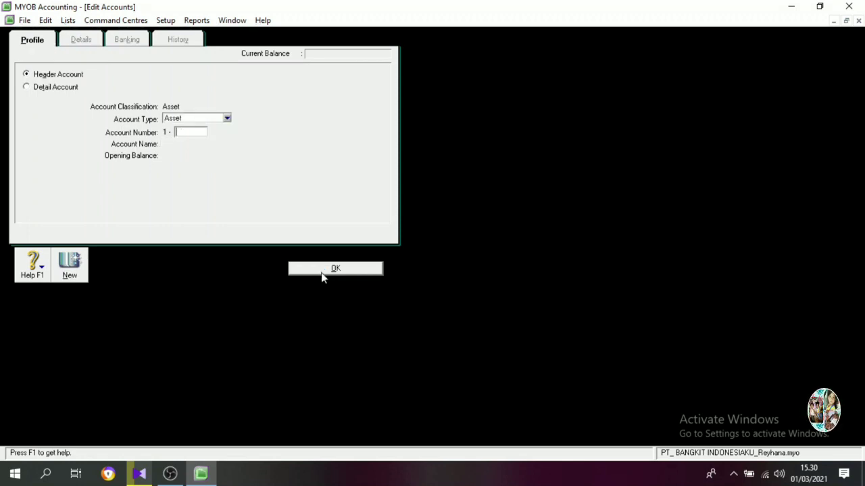
# Create an Asset header account numbered 1-2220 with the name Building Accum Dep.
pyautogui.write('2')
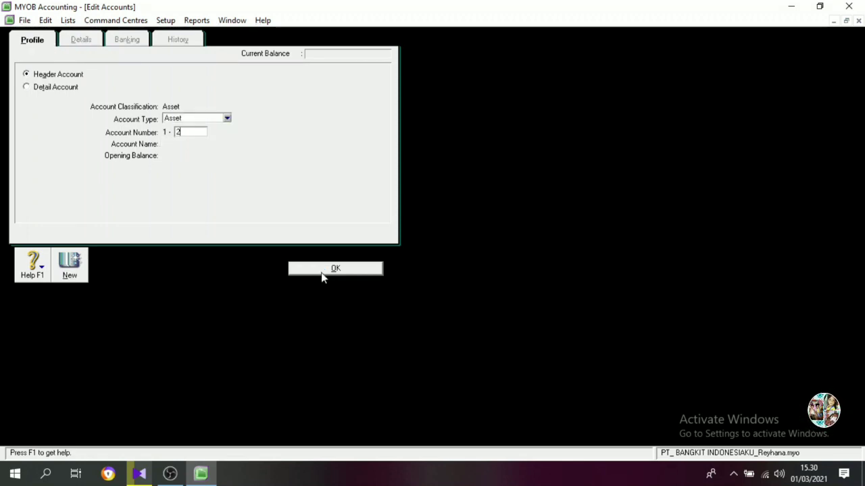
pyautogui.write('220')
pyautogui.press('Tab')
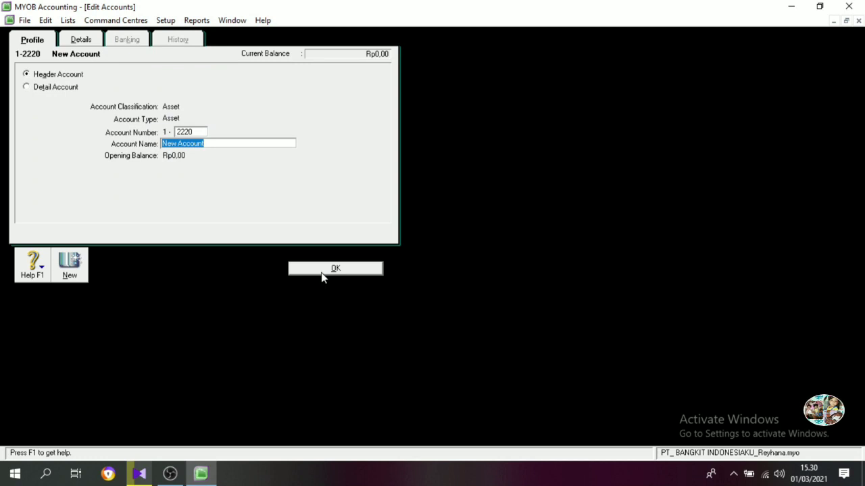
pyautogui.write('Building ')
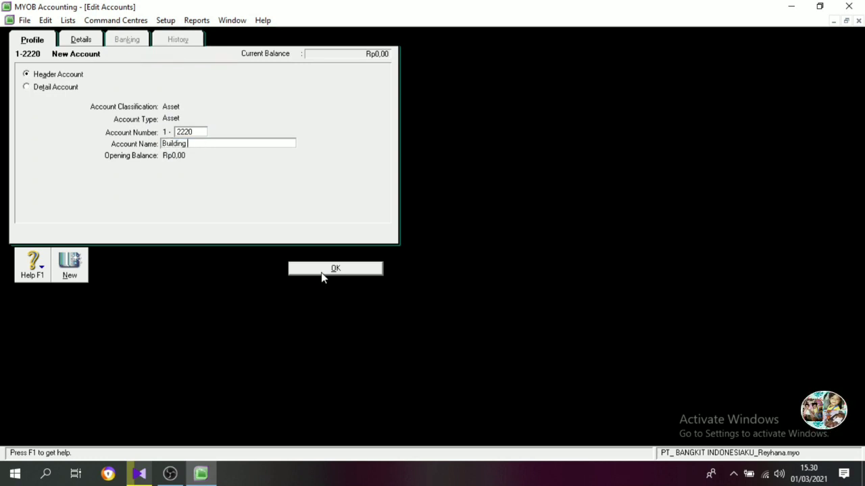
pyautogui.write('Accum Dep')
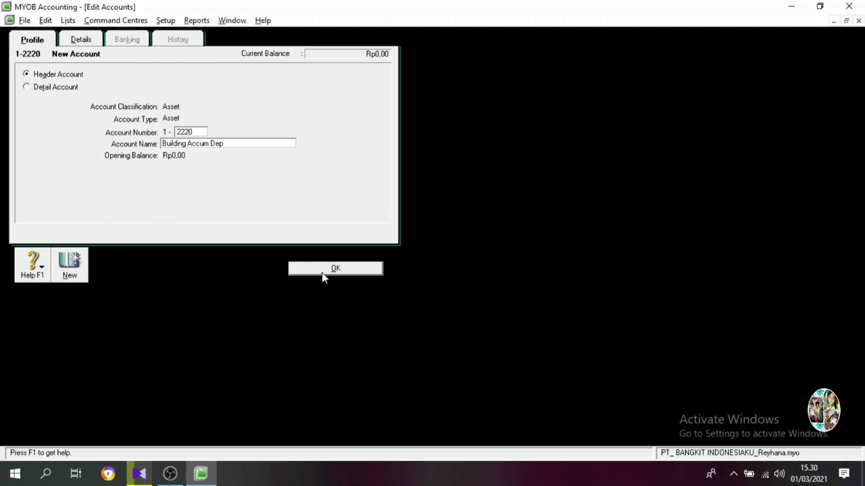
pyautogui.click(322, 272)
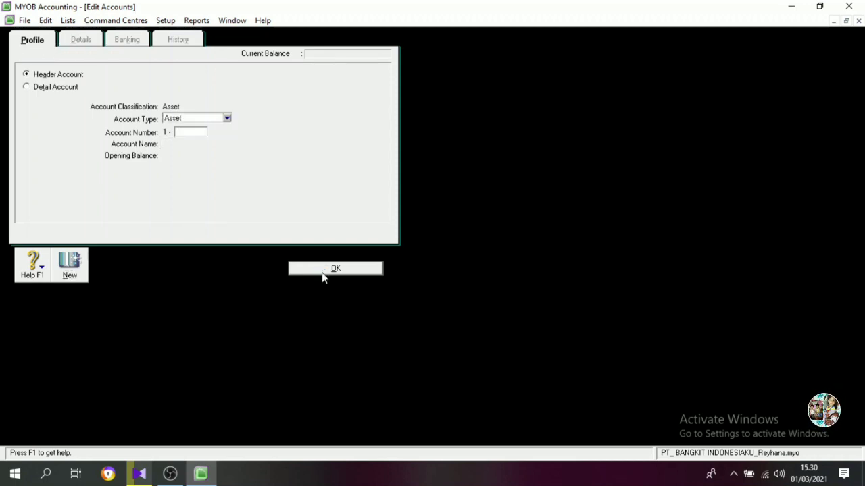
# Create an Asset header account numbered 1-2300 with the name VEHICLE NET and return to the accounts list.
pyautogui.write('2300')
pyautogui.press('Tab')
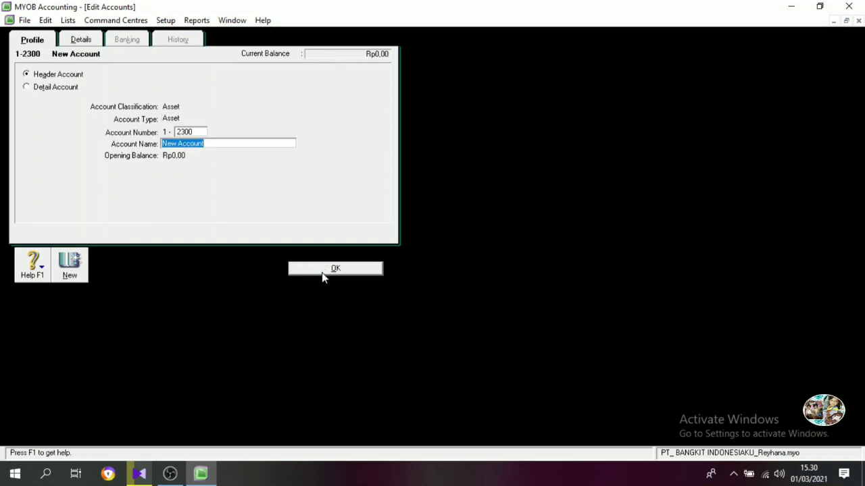
pyautogui.write('VEHICLE')
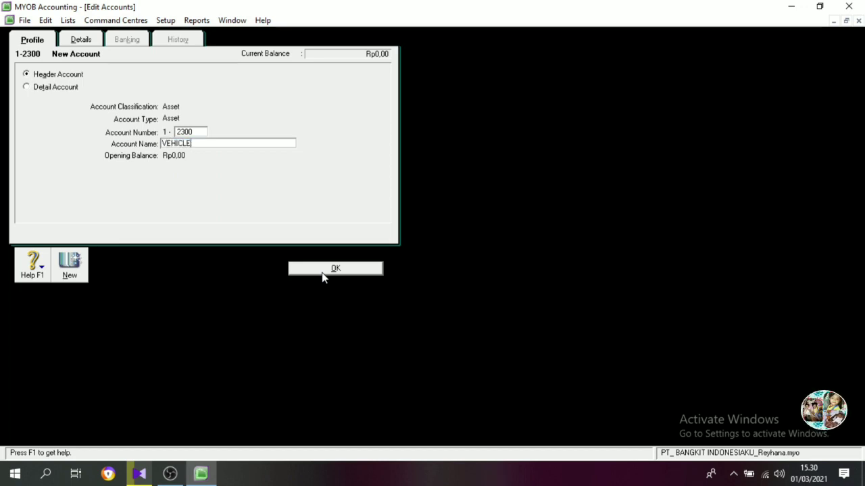
pyautogui.write('NET')
pyautogui.click(322, 273)
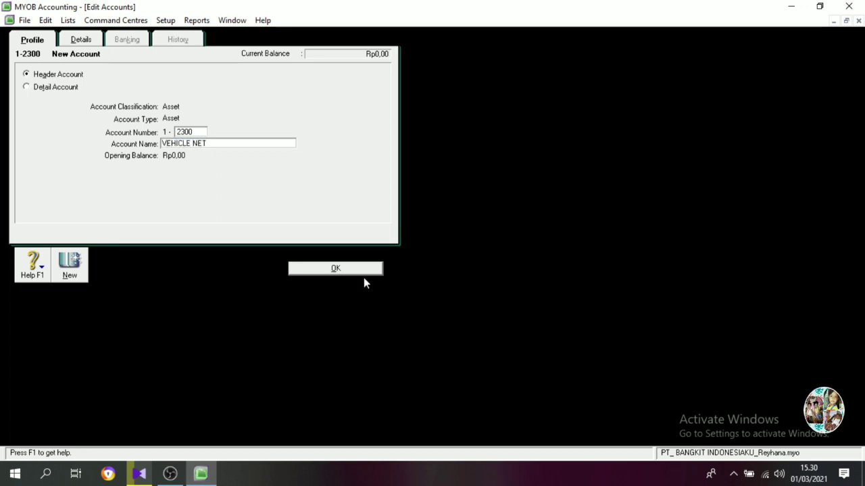
pyautogui.doubleClick(122, 241)
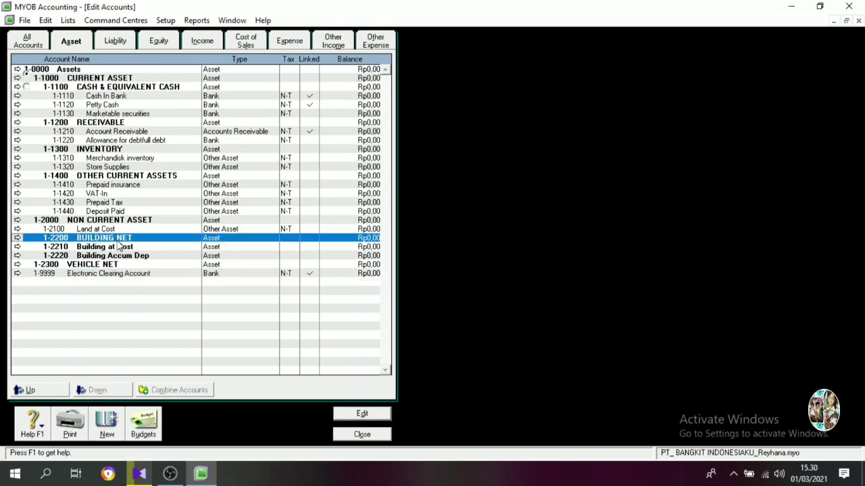
pyautogui.click(58, 88)
pyautogui.click(304, 267)
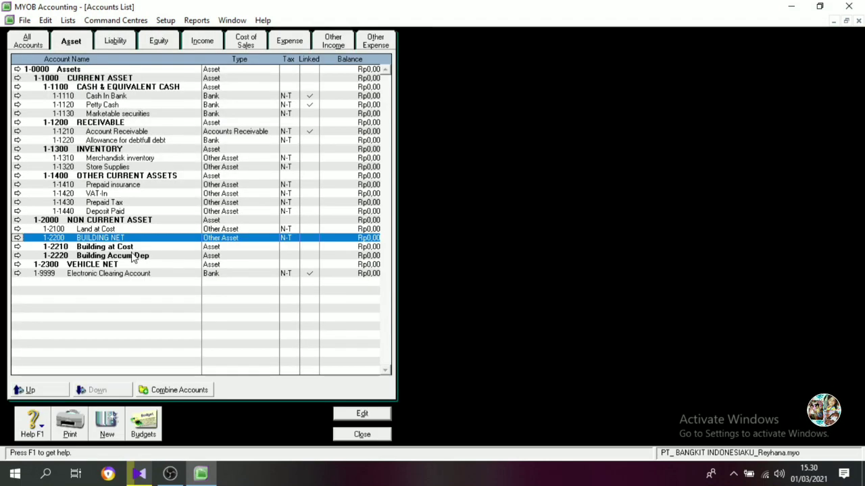
pyautogui.doubleClick(109, 240)
pyautogui.click(41, 72)
pyautogui.click(332, 268)
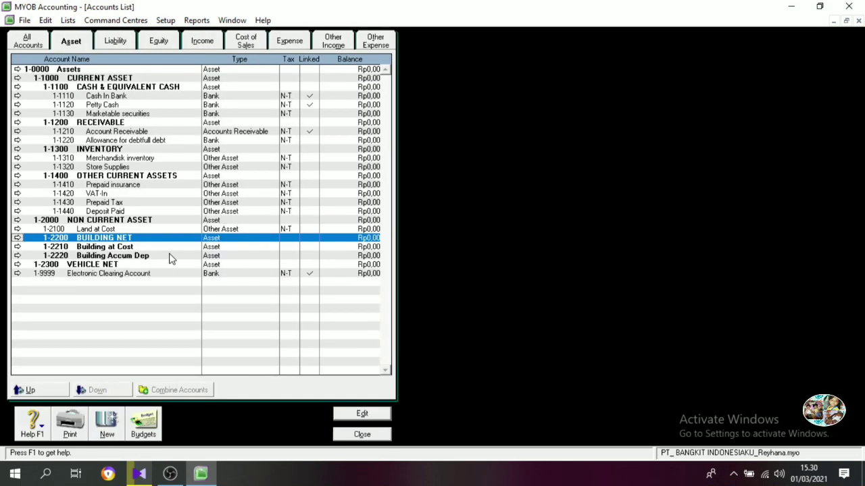
# Change the Building at Cost and Building Accum Dep accounts from header to detail accounts.
pyautogui.doubleClick(128, 247)
pyautogui.click(40, 85)
pyautogui.click(311, 267)
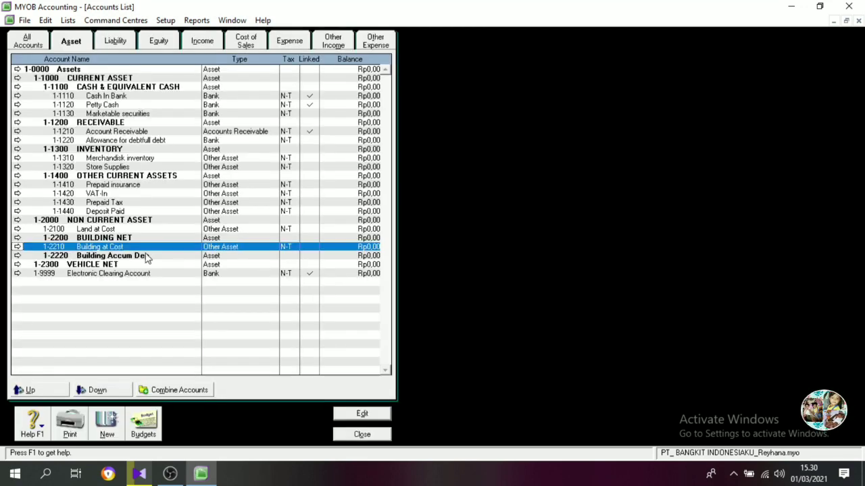
pyautogui.doubleClick(106, 257)
pyautogui.click(40, 85)
pyautogui.click(304, 269)
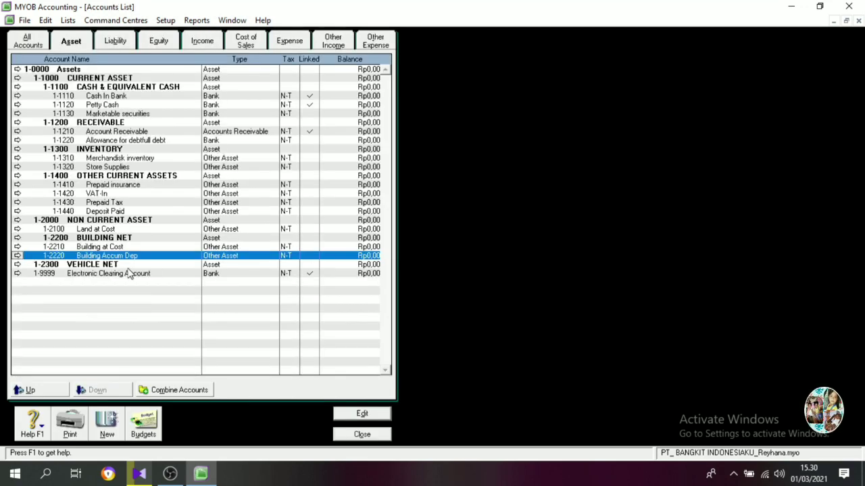
# Create an Other Asset detail account numbered 1-2310 with the name Vehicle at Cost.
pyautogui.click(115, 265)
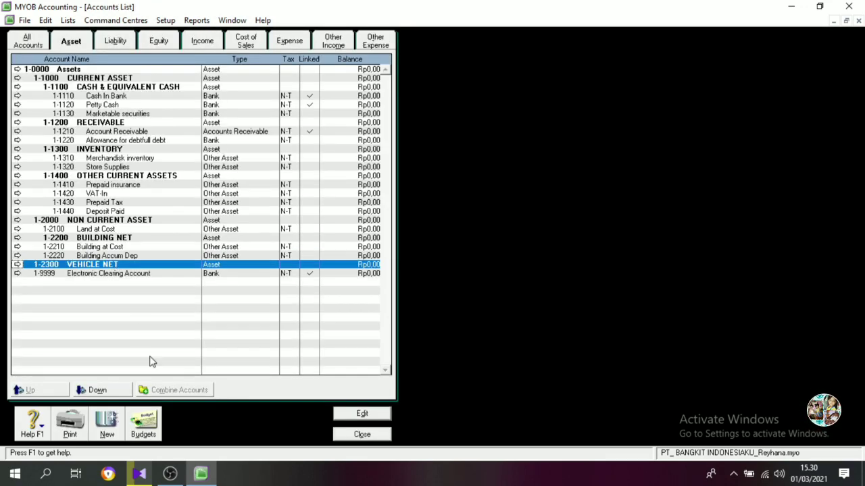
pyautogui.click(106, 425)
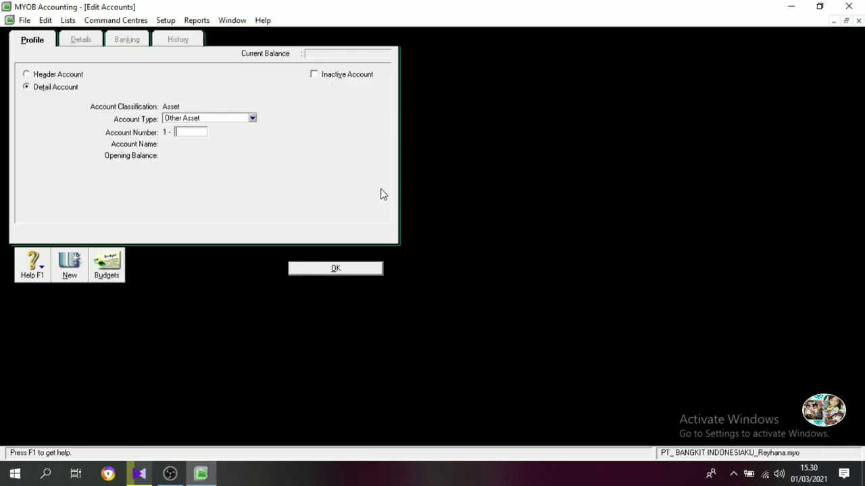
pyautogui.write('2310')
pyautogui.press('Tab')
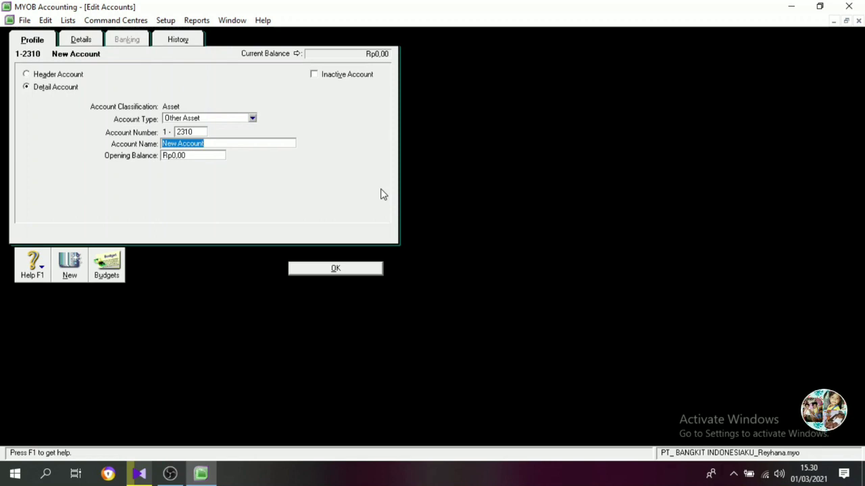
pyautogui.write('VE')
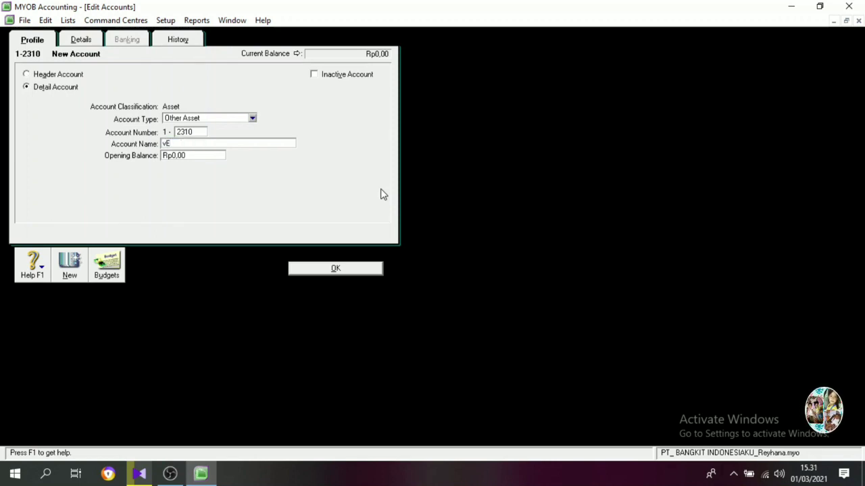
pyautogui.press('BackSpace')
pyautogui.press('BackSpace')
pyautogui.write('Vehicle')
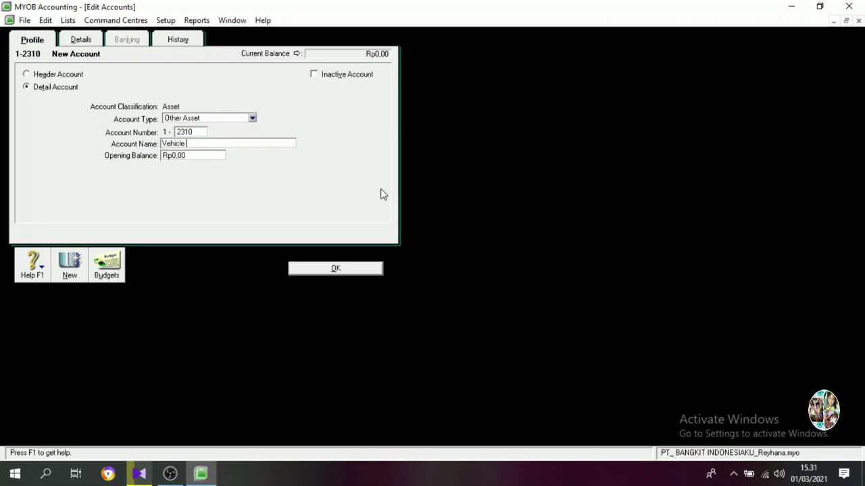
pyautogui.write(' at Cost')
pyautogui.hotkey('alt', 'n')
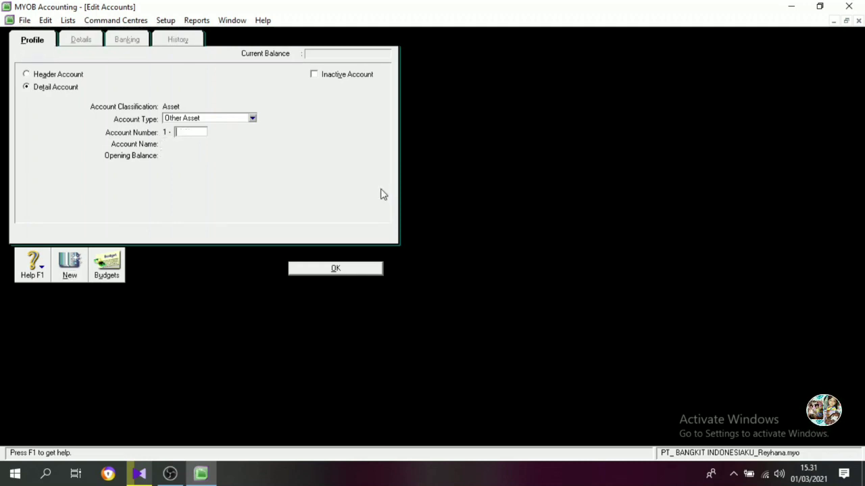
# Create an Other Asset detail account numbered 1-2320 with the name Vehicle Accum Dep.
pyautogui.write('2')
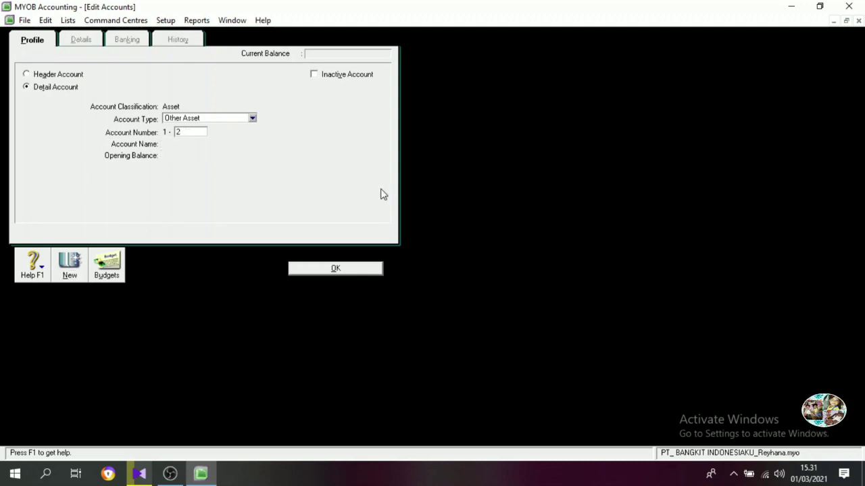
pyautogui.write('320')
pyautogui.press('Tab')
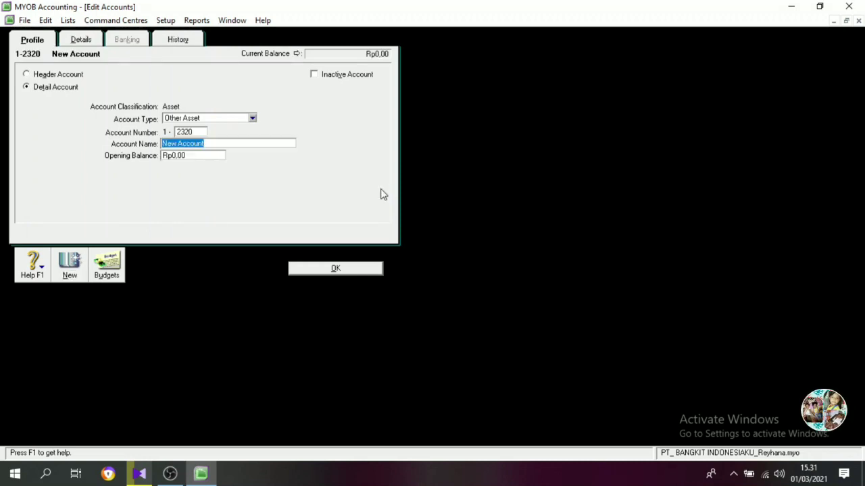
pyautogui.write('Vehicle')
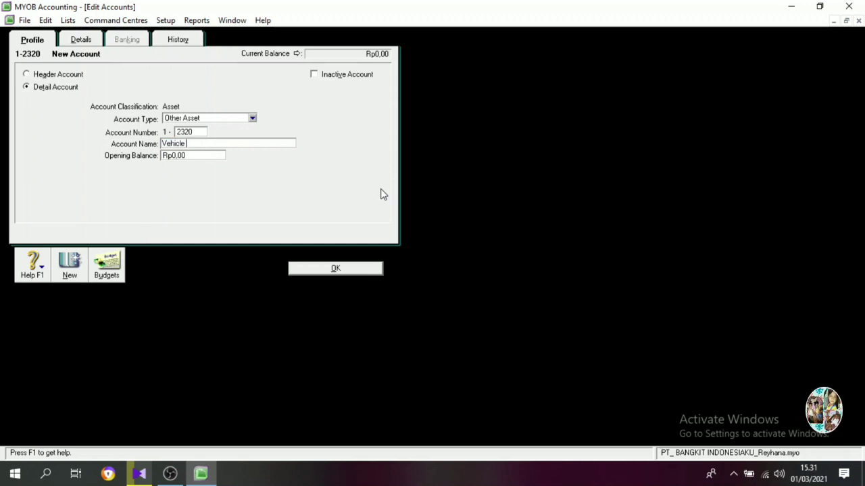
pyautogui.write(' Accum Dep')
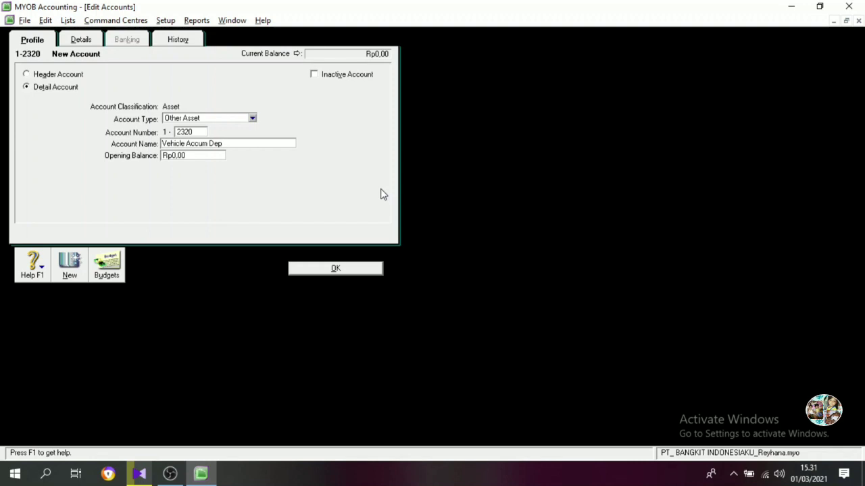
pyautogui.press('Return')
# Create an Asset header account numbered 1-2400 with the name EQUIPMENT NET and return to the accounts list.
pyautogui.write('2400')
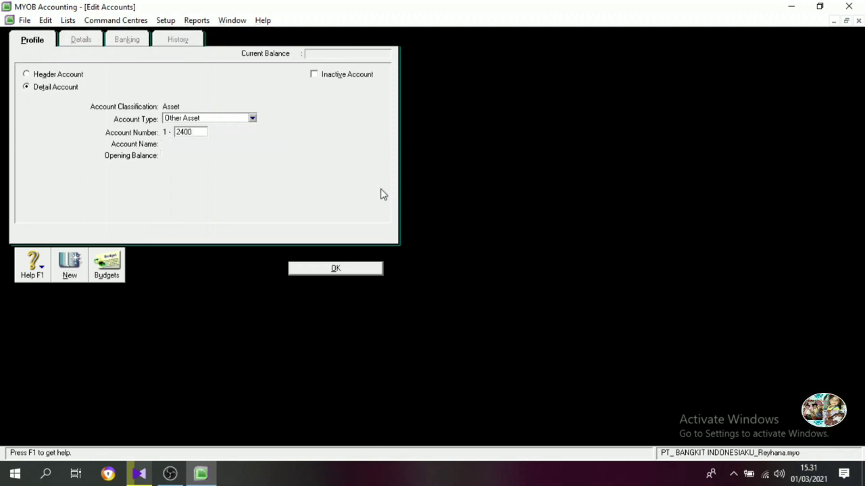
pyautogui.press('Tab')
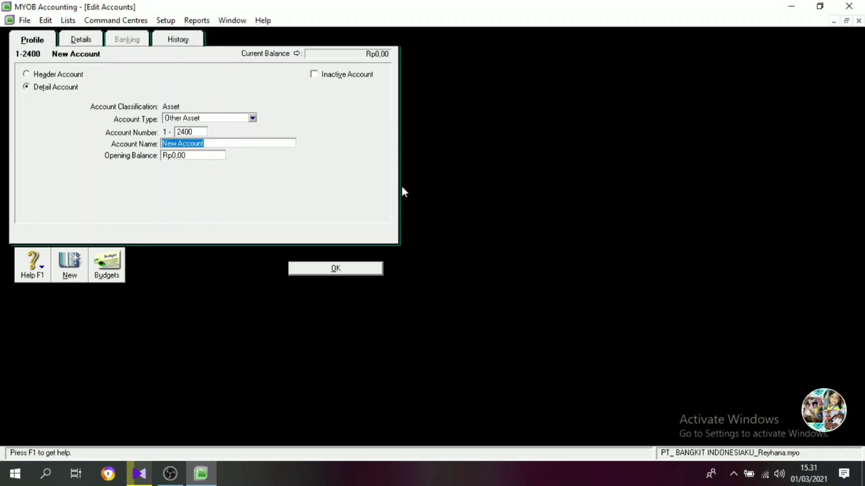
pyautogui.write('EQUIPMENT')
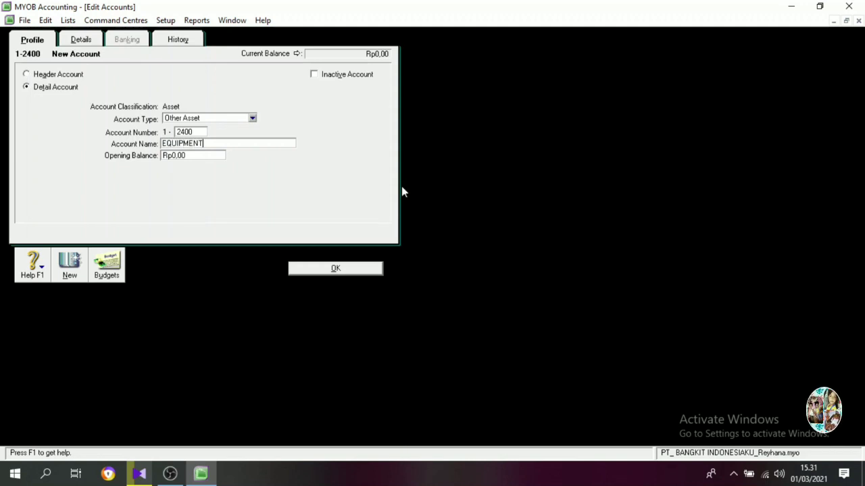
pyautogui.write(' NET')
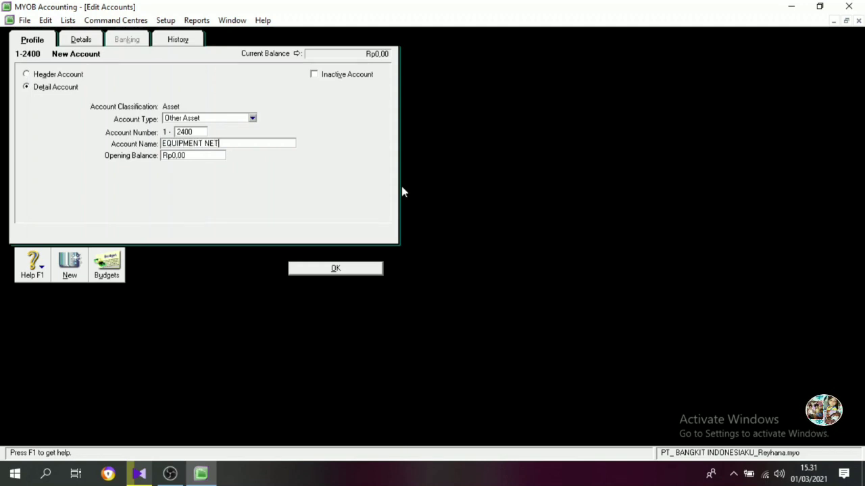
pyautogui.click(66, 74)
pyautogui.click(339, 270)
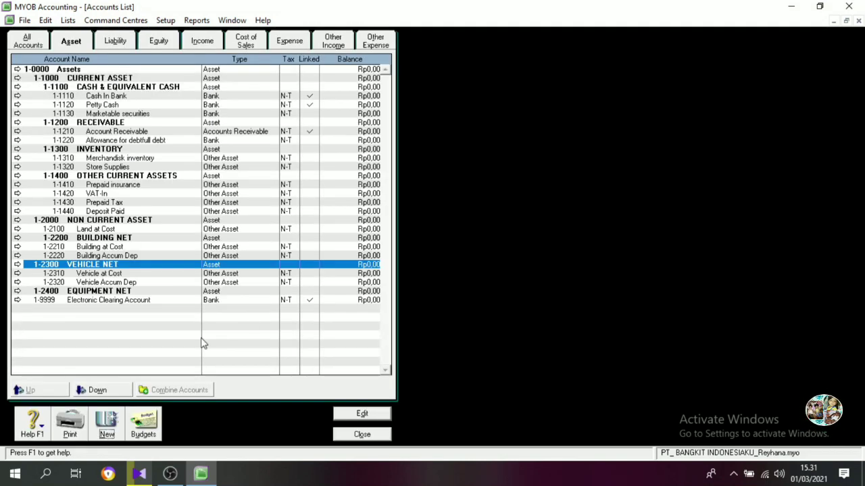
# Create an Other Asset detail account numbered 1-2410 with the name equipment at Cost.
pyautogui.click(106, 422)
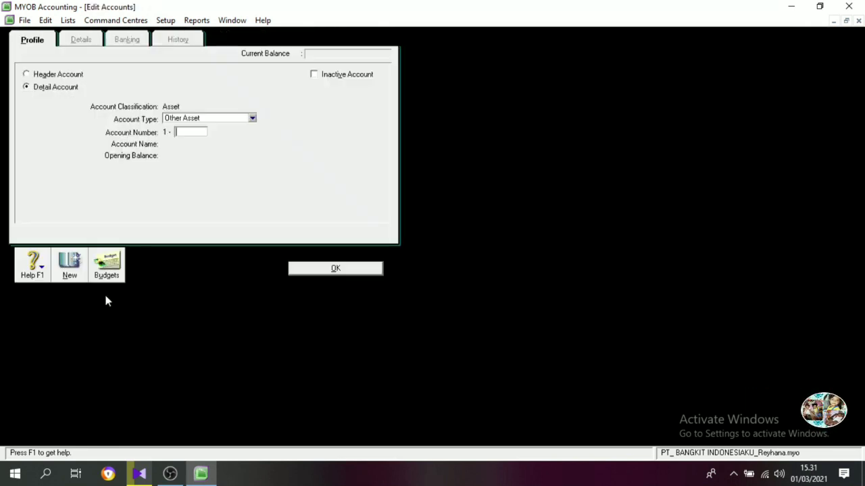
pyautogui.write('2')
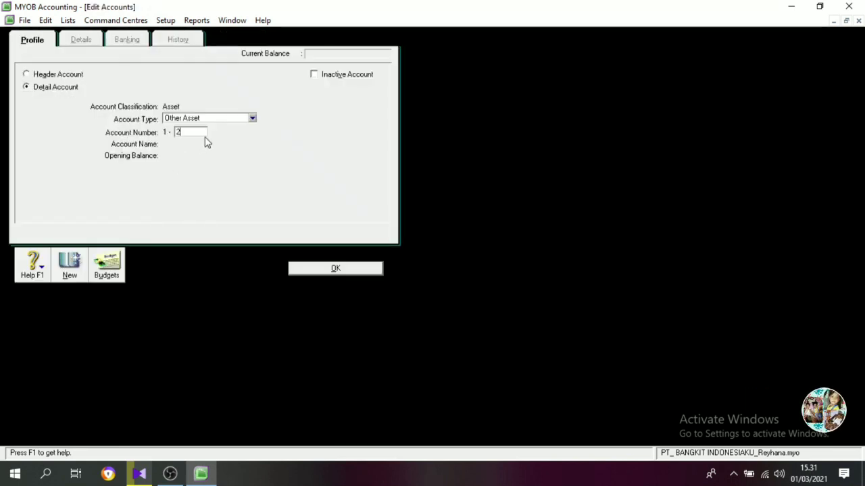
pyautogui.write('410')
pyautogui.press('Tab')
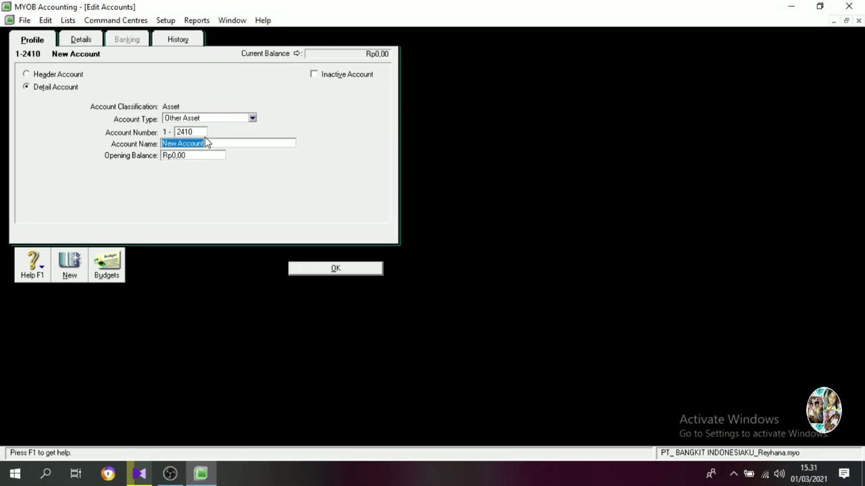
pyautogui.write('equipment')
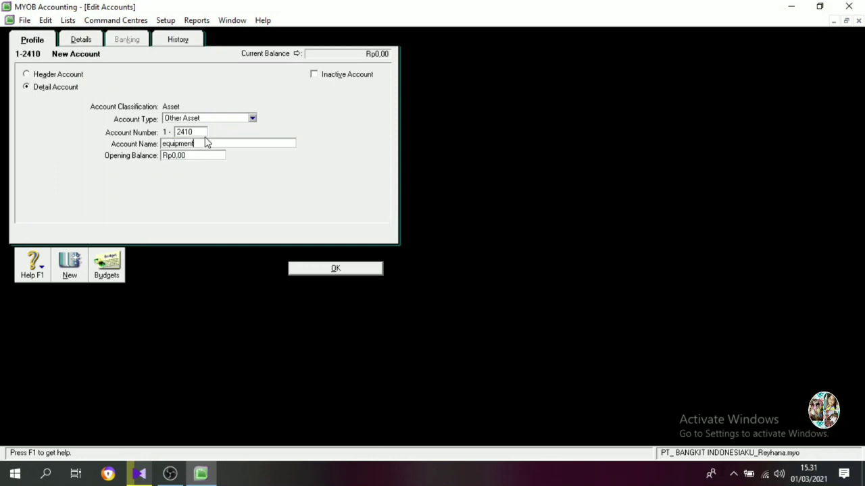
pyautogui.write(' at c')
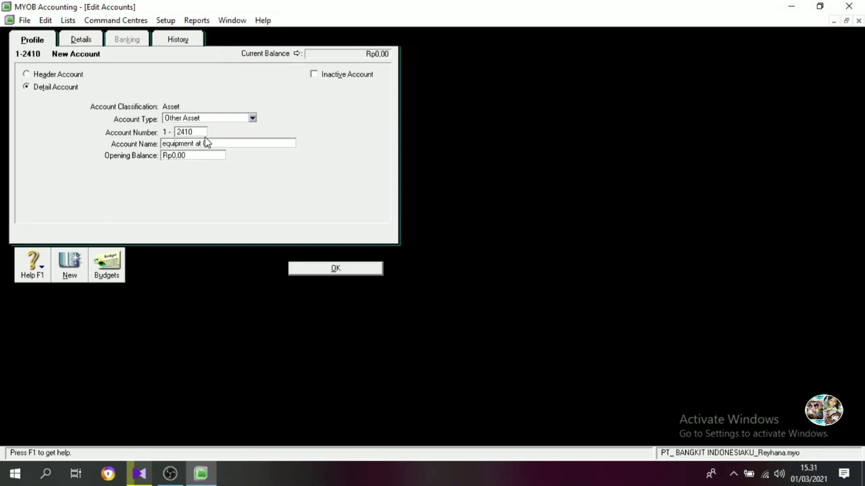
pyautogui.write('ost')
pyautogui.hotkey('alt', 'n')
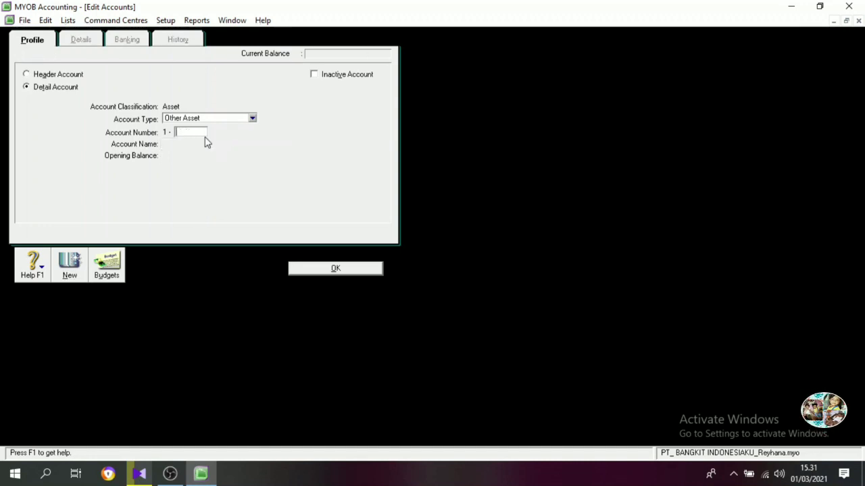
# Create an Other Asset detail account numbered 1-2420 with the name Equipment Accum Dep and return to the accounts list.
pyautogui.write('2420')
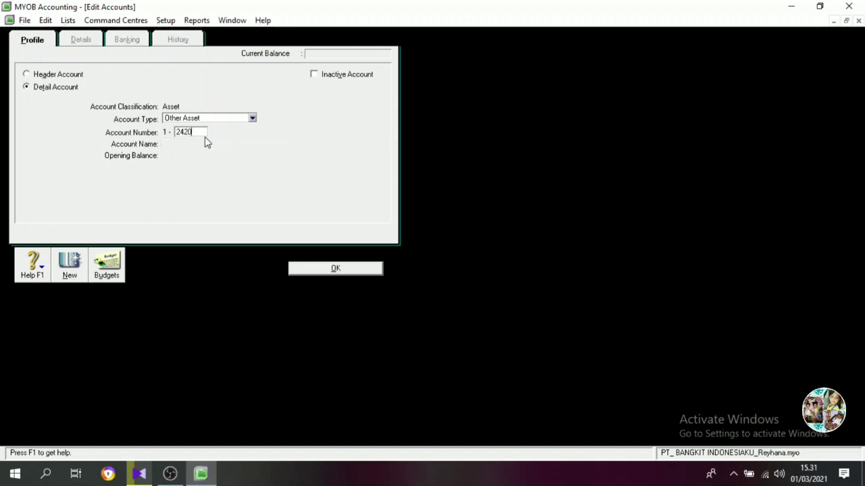
pyautogui.press('Tab')
pyautogui.write('Equ')
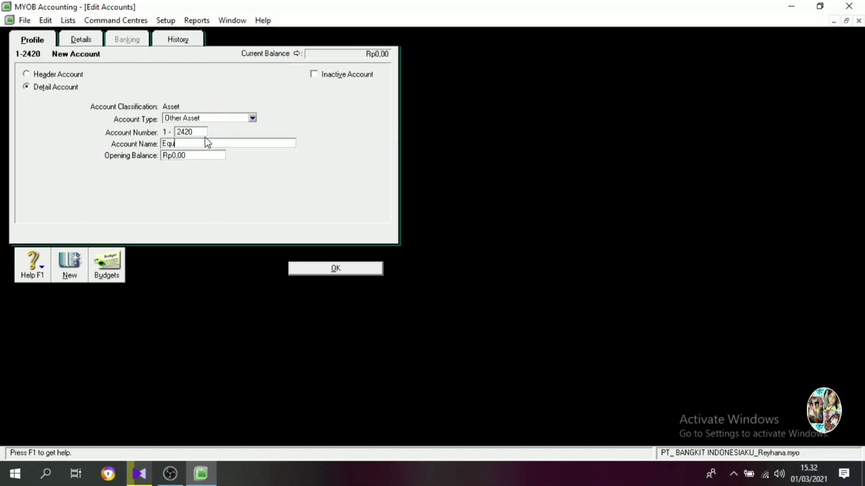
pyautogui.write('ipment Accum Dep')
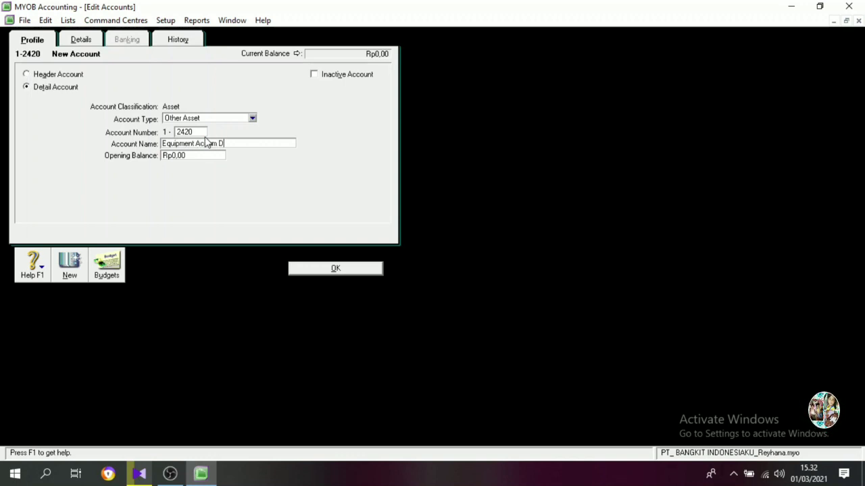
pyautogui.click(331, 270)
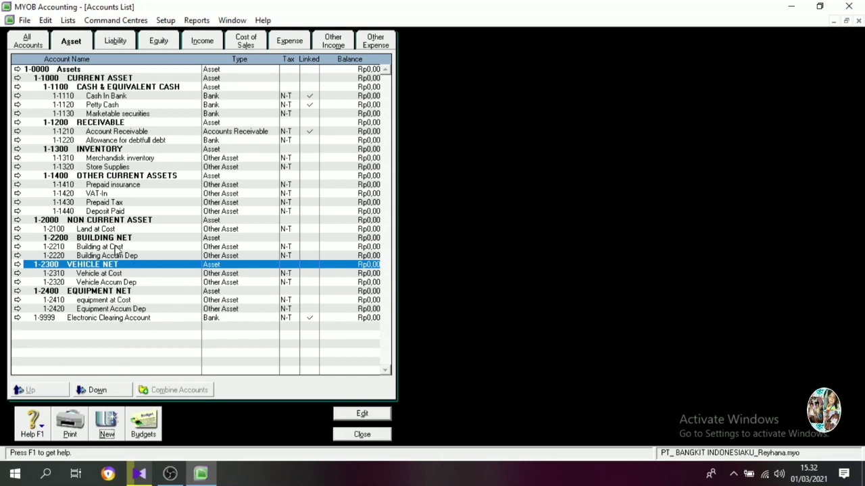
# Among the liability accounts, create a Liability header account numbered 2-1000 with the name CURRENT LIABILITIES.
pyautogui.click(112, 42)
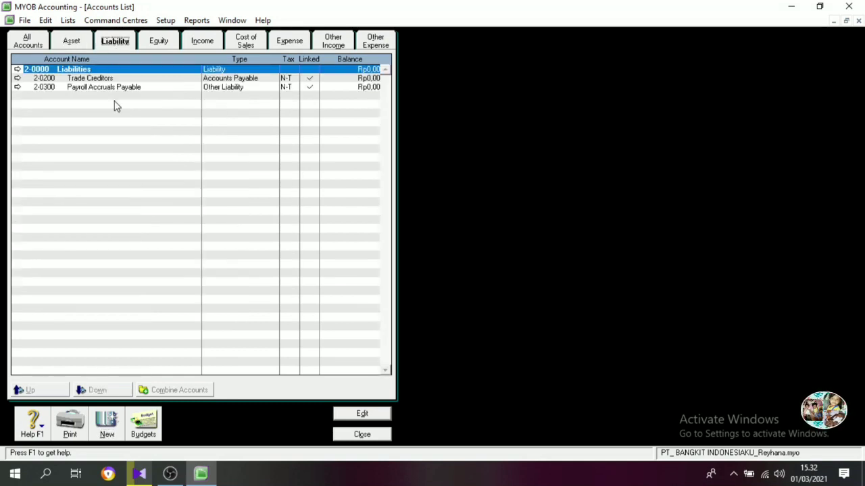
pyautogui.click(89, 79)
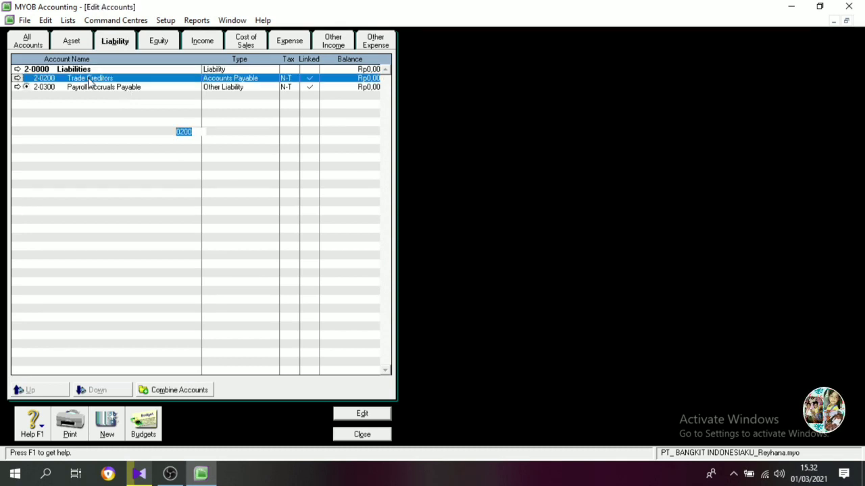
pyautogui.click(316, 270)
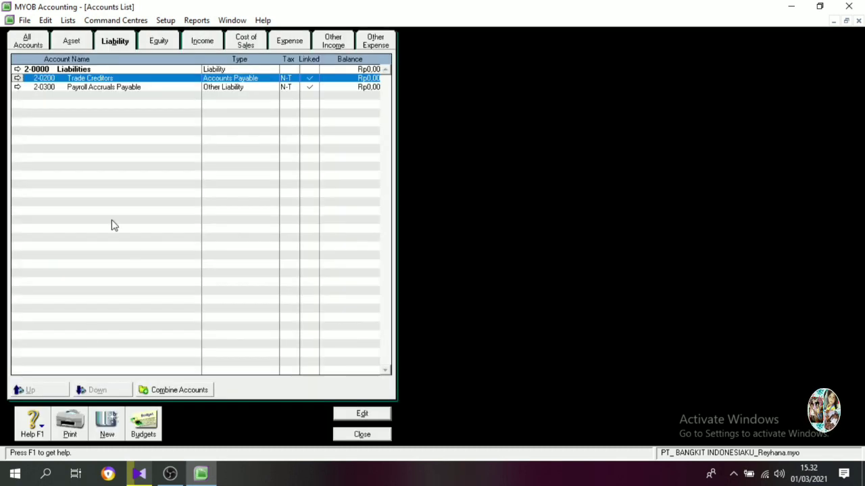
pyautogui.click(110, 420)
pyautogui.click(54, 75)
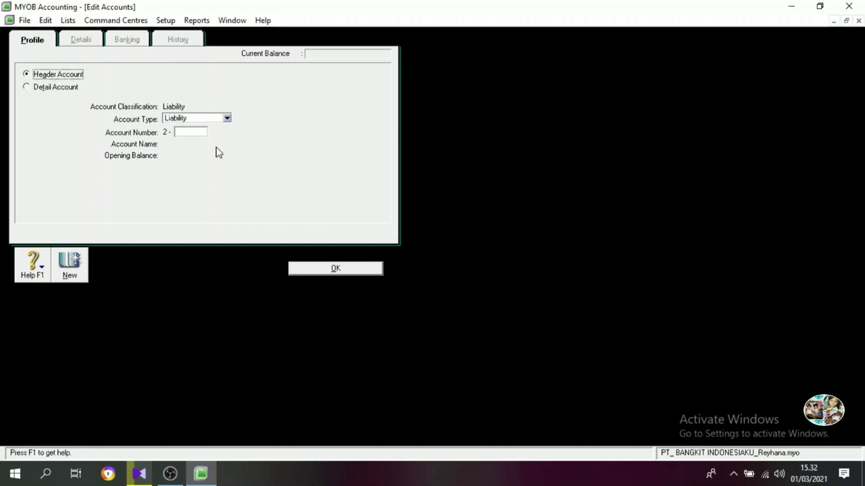
pyautogui.click(196, 132)
pyautogui.write('1000')
pyautogui.press('Tab')
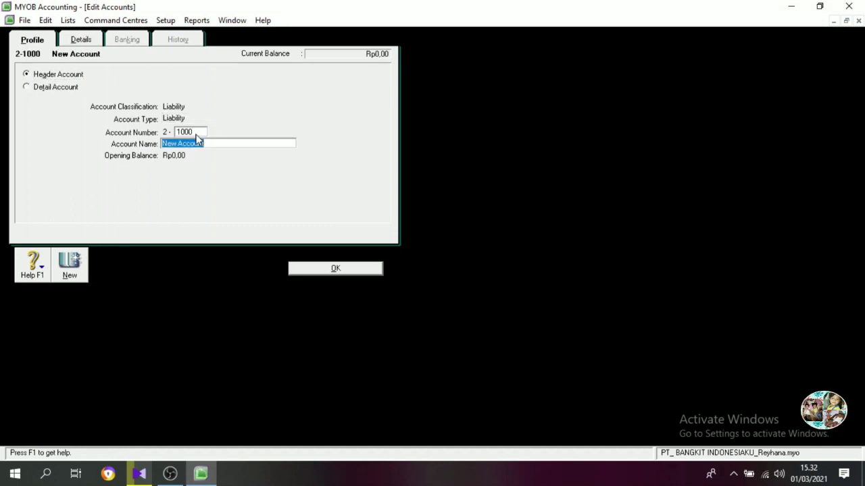
pyautogui.write('CURRENT')
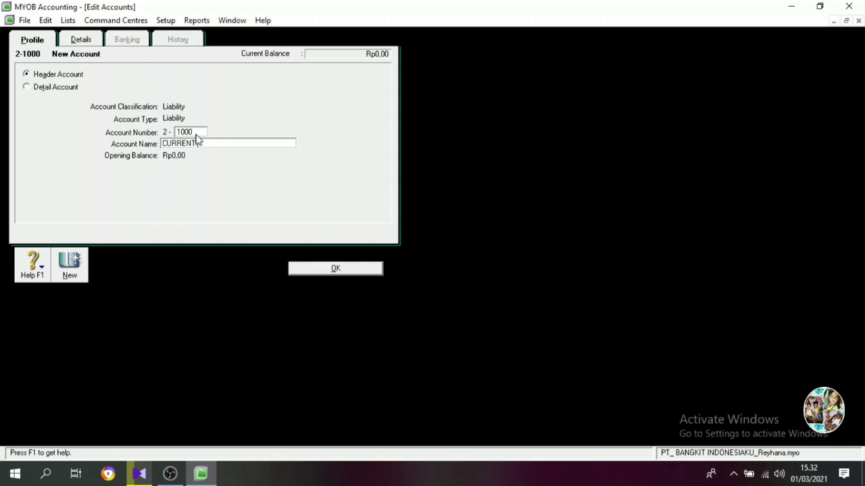
pyautogui.write(' LIABILITIES')
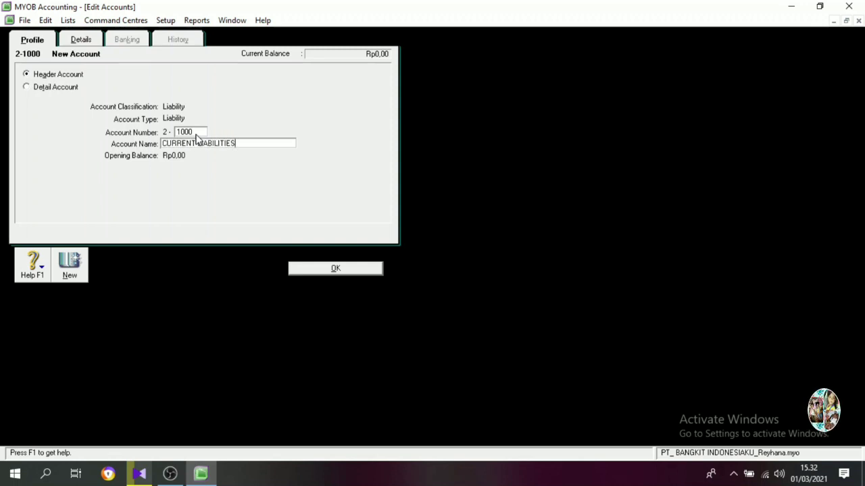
pyautogui.click(304, 268)
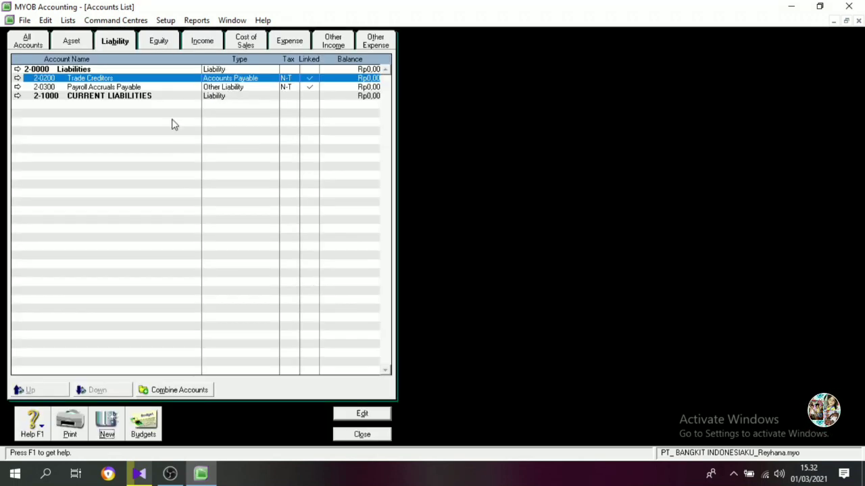
# Change the Trade Creditors account's number to 2-2100 and its name to Account Payable.
pyautogui.doubleClick(100, 77)
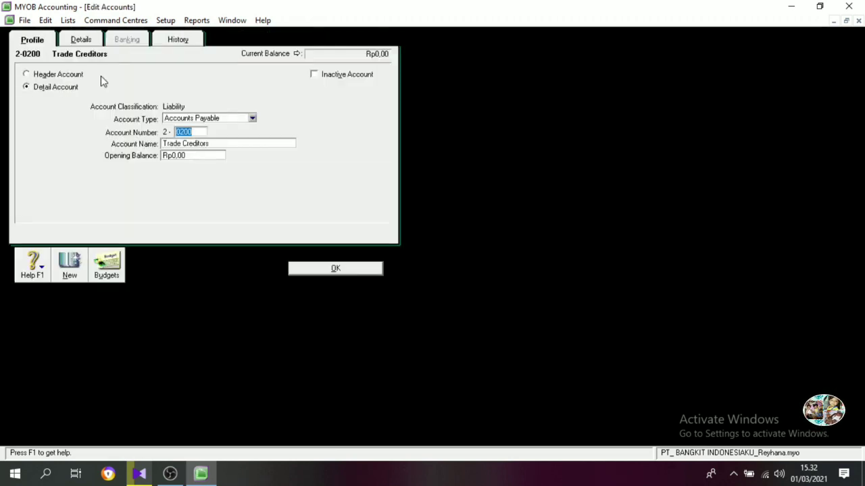
pyautogui.write('21')
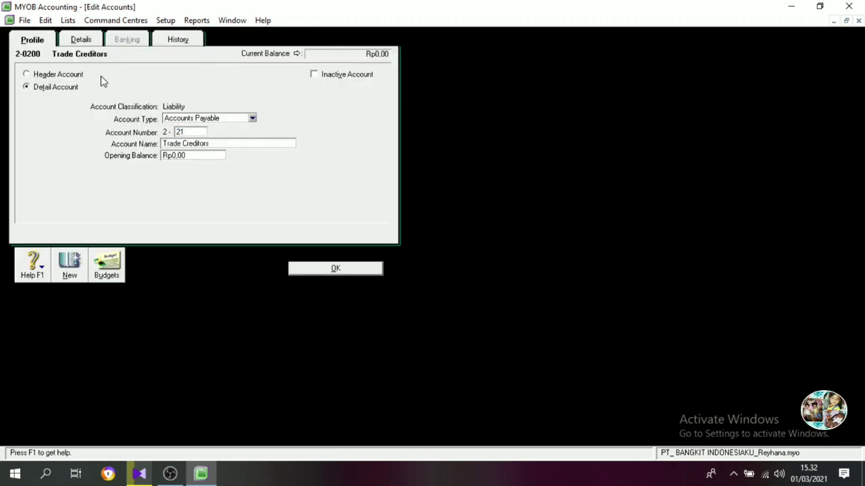
pyautogui.write('00')
pyautogui.press('Tab')
pyautogui.write('a')
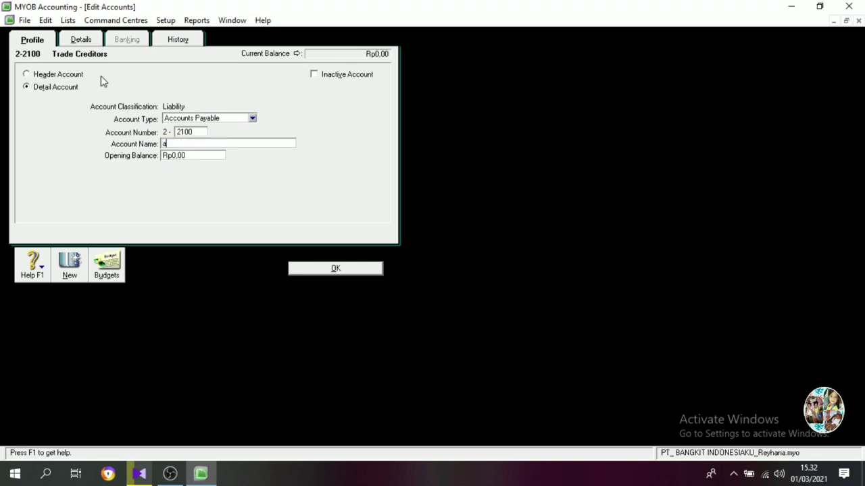
pyautogui.write('CCOUNT')
pyautogui.press('BackSpace')
pyautogui.press('BackSpace')
pyautogui.press('BackSpace')
pyautogui.press('BackSpace')
pyautogui.press('BackSpace')
pyautogui.press('BackSpace')
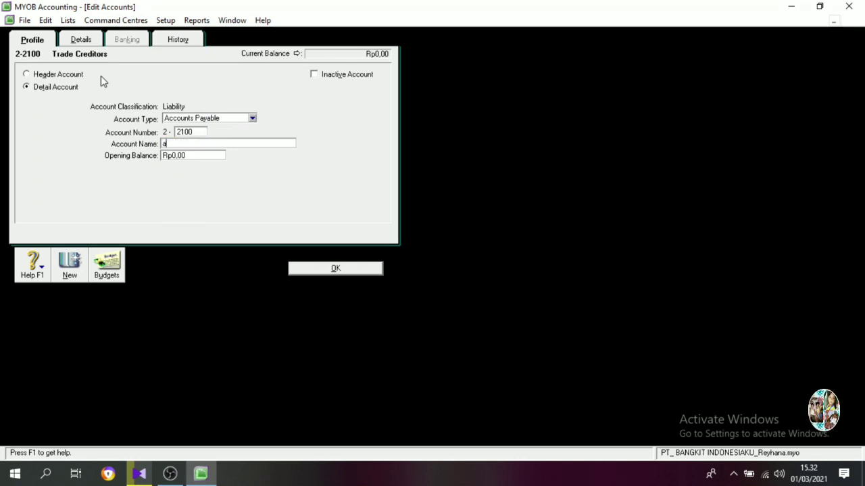
pyautogui.press('BackSpace')
pyautogui.write('Account Pyabl')
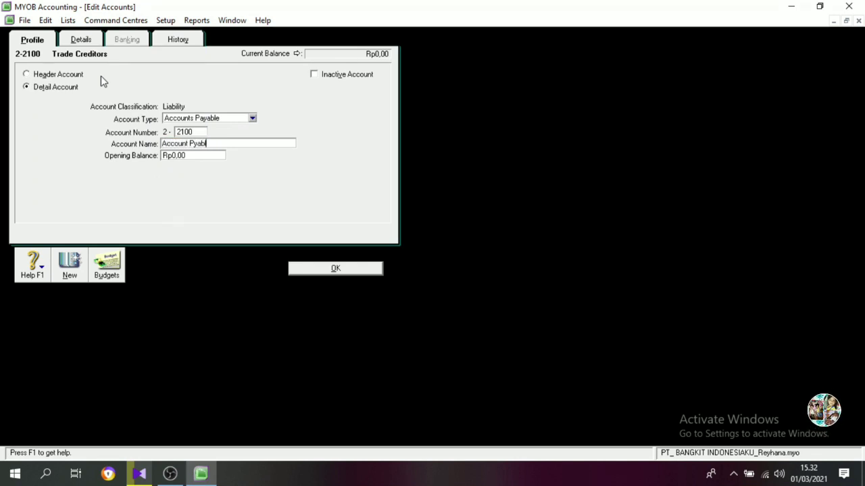
pyautogui.write('e')
pyautogui.press('BackSpace')
pyautogui.press('BackSpace')
pyautogui.press('BackSpace')
pyautogui.press('BackSpace')
pyautogui.press('BackSpace')
pyautogui.write('ayab')
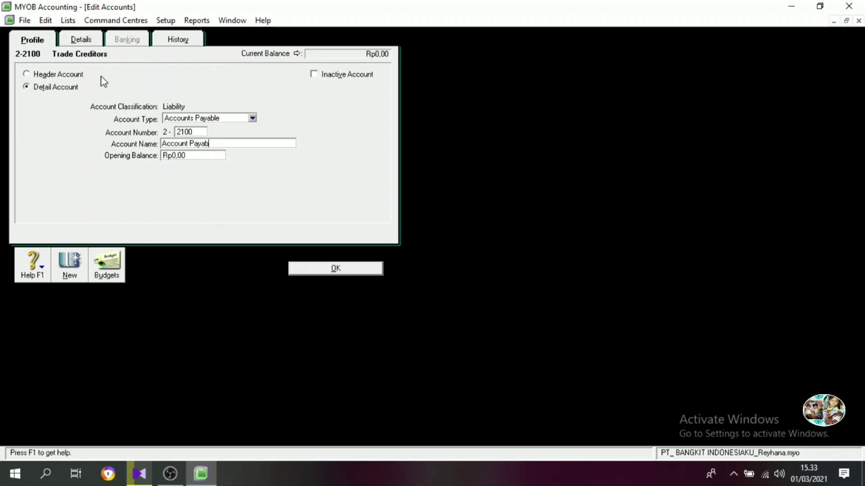
pyautogui.write('le')
pyautogui.click(319, 270)
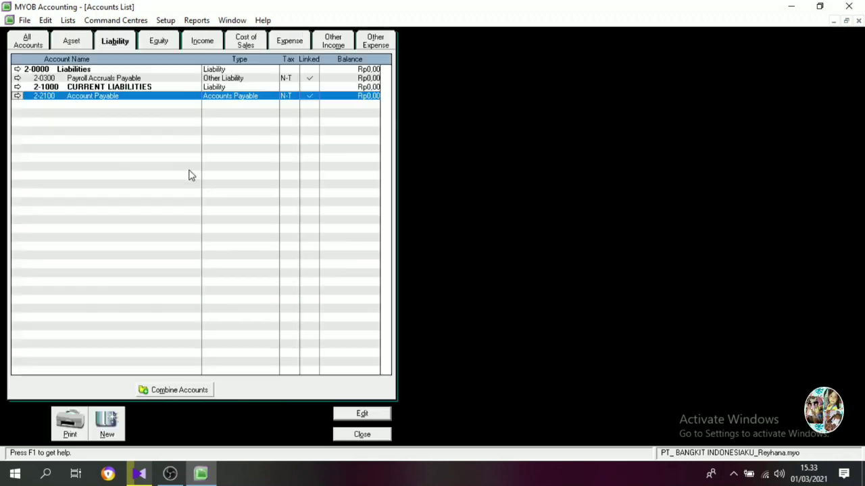
# Change the Payroll Accruals Payable account's number to 2-1200 and its name to Tax Payable.
pyautogui.doubleClick(97, 80)
pyautogui.write('12')
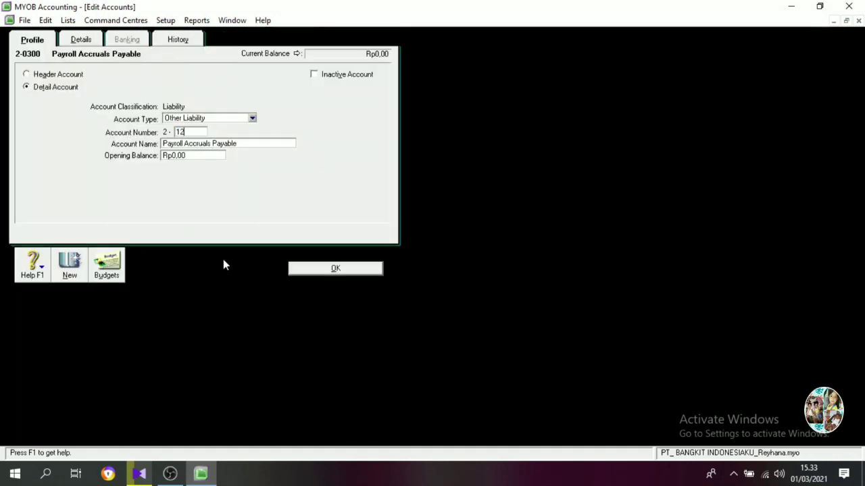
pyautogui.write('00')
pyautogui.press('Tab')
pyautogui.write('Tax')
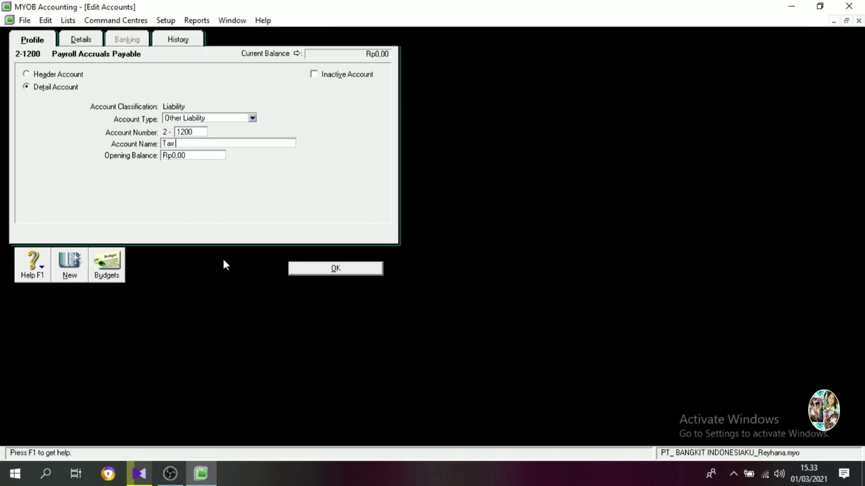
pyautogui.write(' Payable')
pyautogui.click(338, 270)
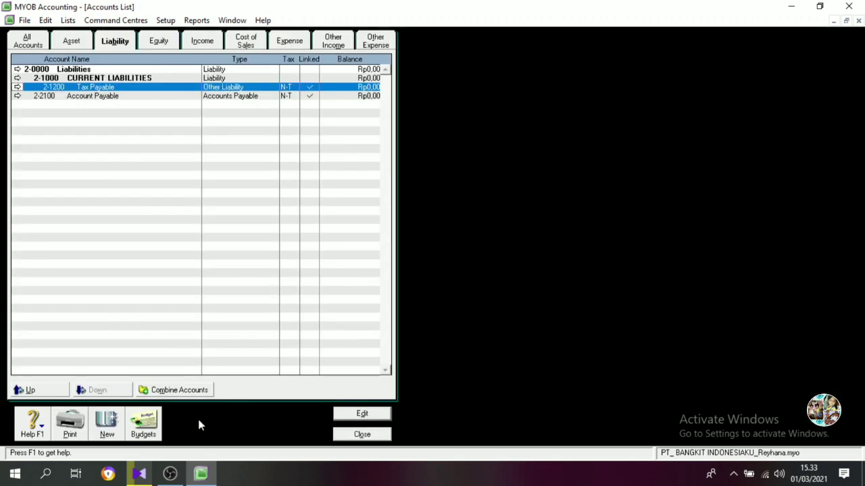
# Create an Other Liability detail account numbered 2-1300 with the name Accured Expense.
pyautogui.click(107, 423)
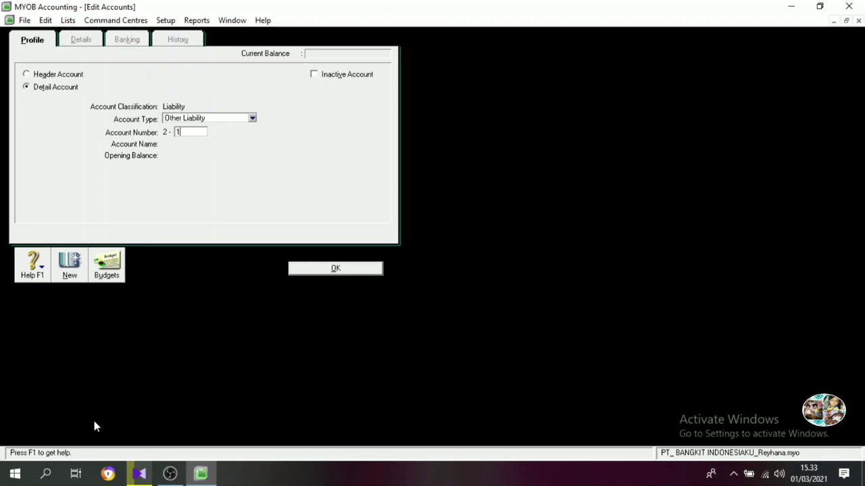
pyautogui.press('Tab')
pyautogui.write('Accu')
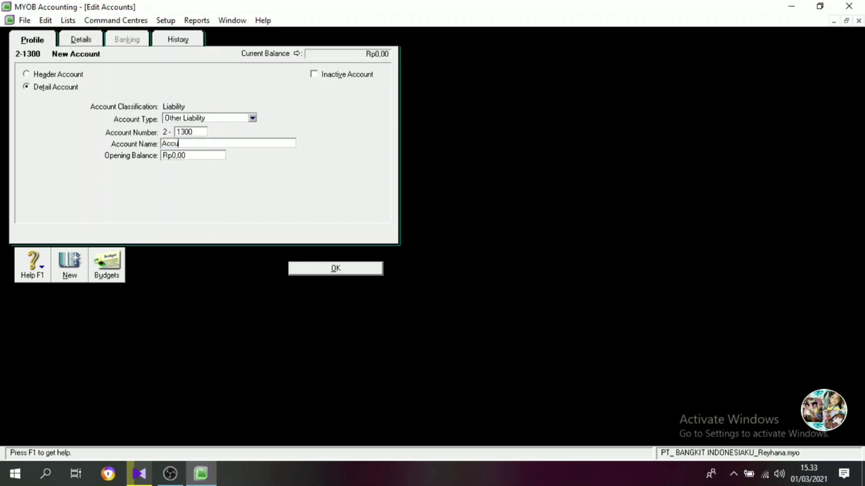
pyautogui.write('red E')
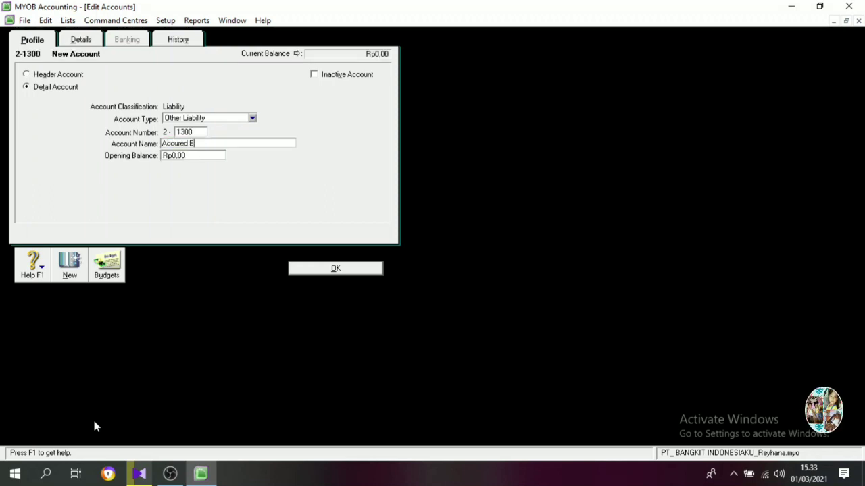
pyautogui.write('xpens')
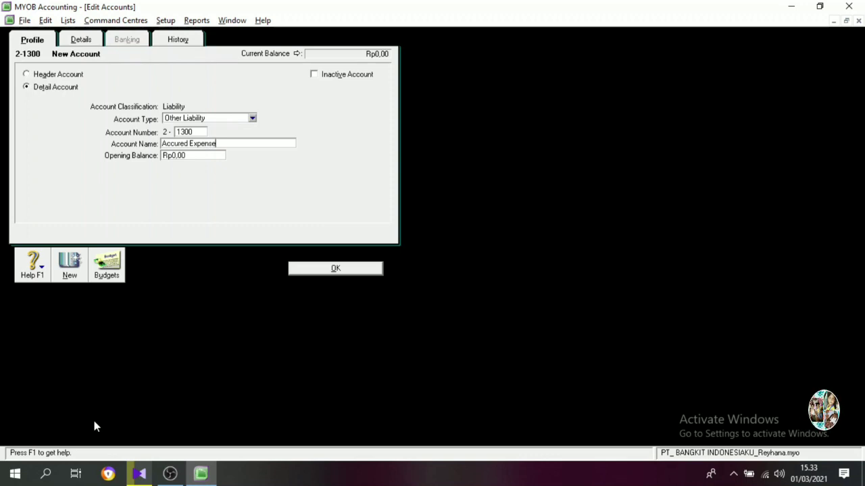
pyautogui.write('e')
pyautogui.press('Return')
# Create an Other Liability detail account numbered 2-1400 with the name VAT-Out.
pyautogui.press('Tab')
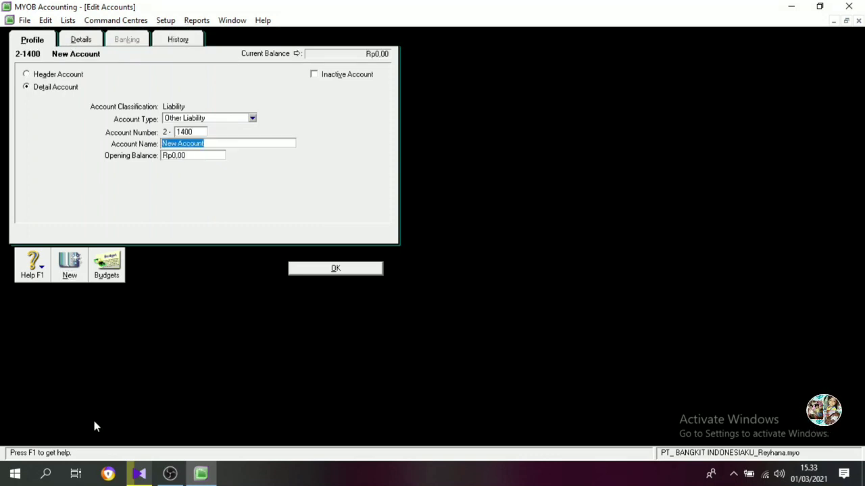
pyautogui.write('VAT-Out')
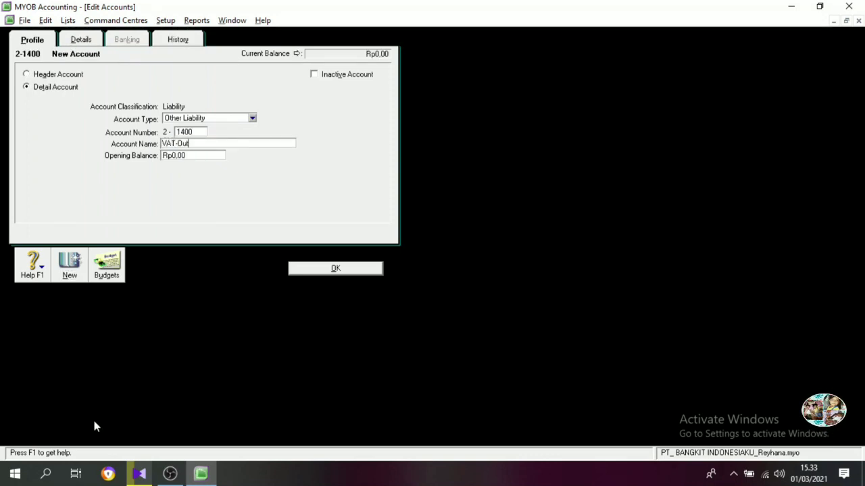
pyautogui.press('Return')
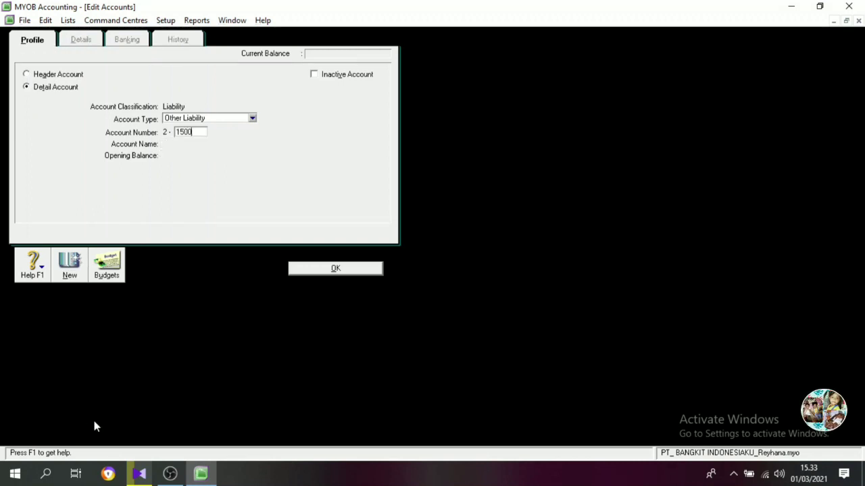
# Create an Other Liability detail account numbered 2-1500 with the name Devident Payable.
pyautogui.press('Tab')
pyautogui.write('Devide')
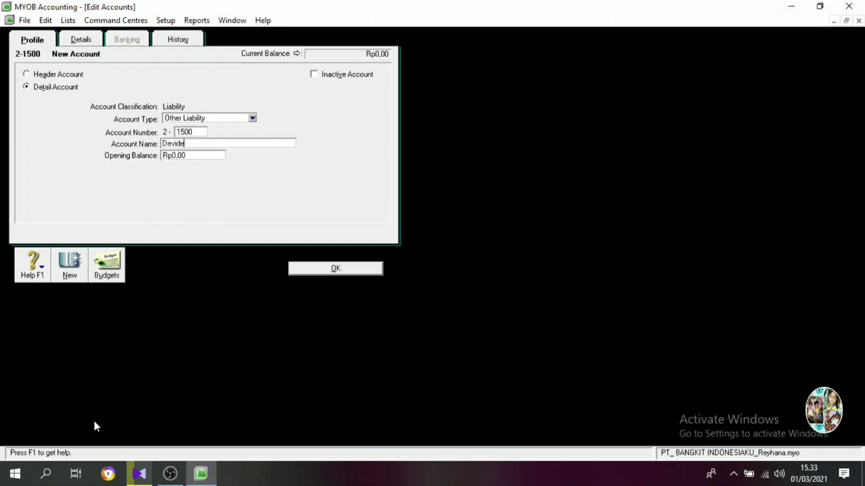
pyautogui.write('nt Payable')
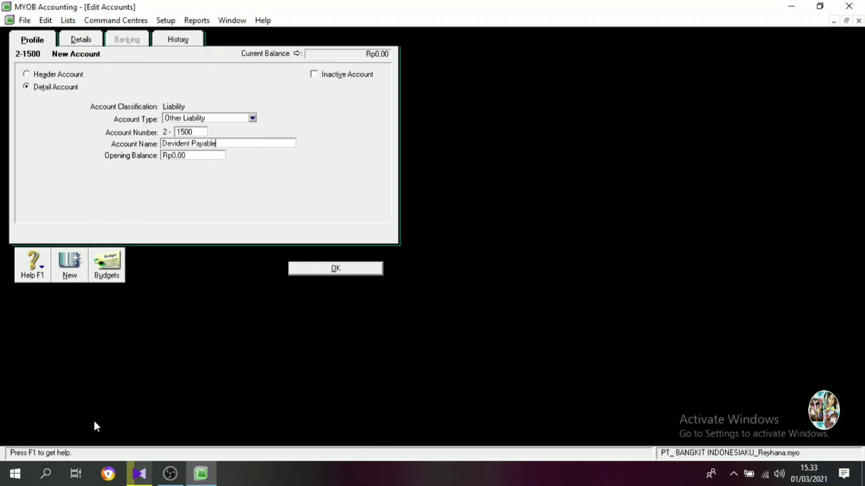
pyautogui.press('Return')
# Create an Other Liability detail account numbered 2-1600 with the name Customer Deposit and return to the accounts list.
pyautogui.write('1600')
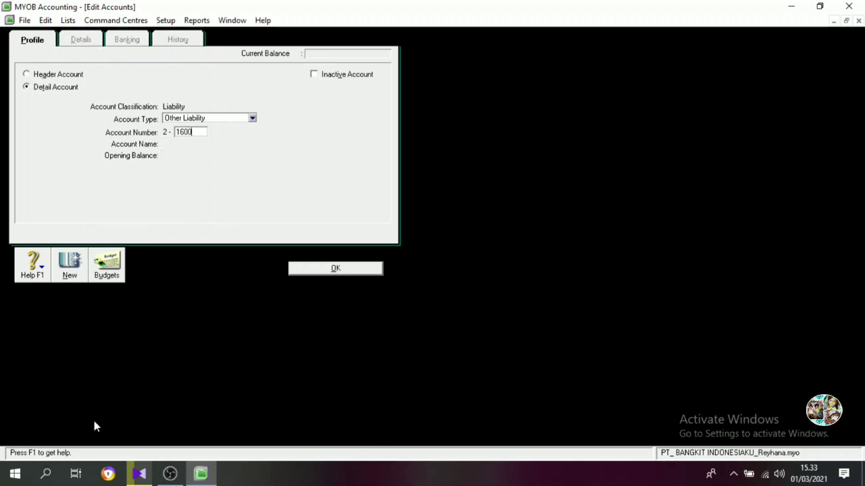
pyautogui.press('Tab')
pyautogui.write('Cu')
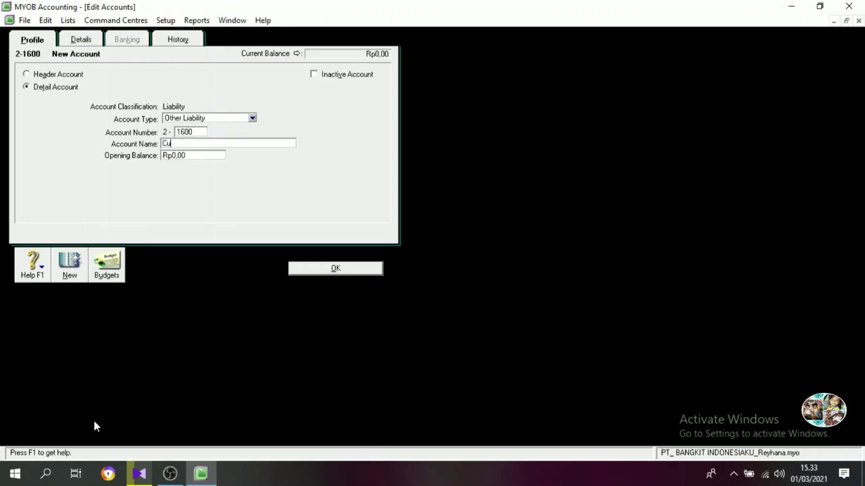
pyautogui.write('stomer Deposit')
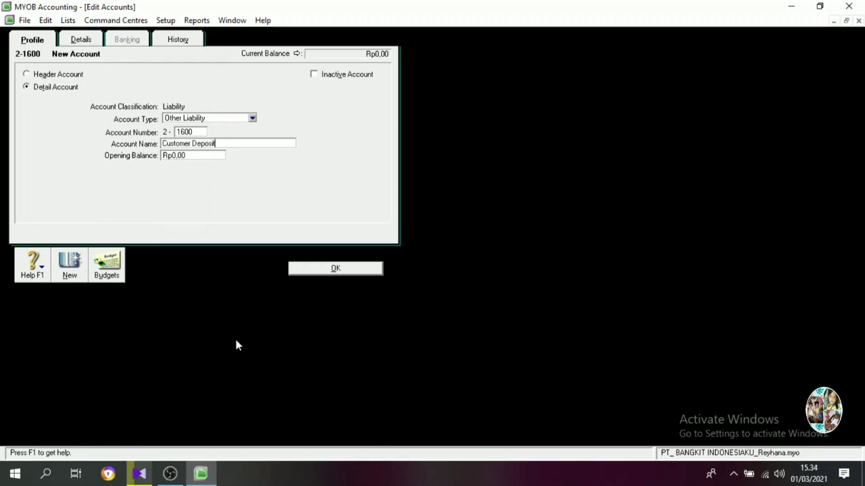
pyautogui.click(314, 270)
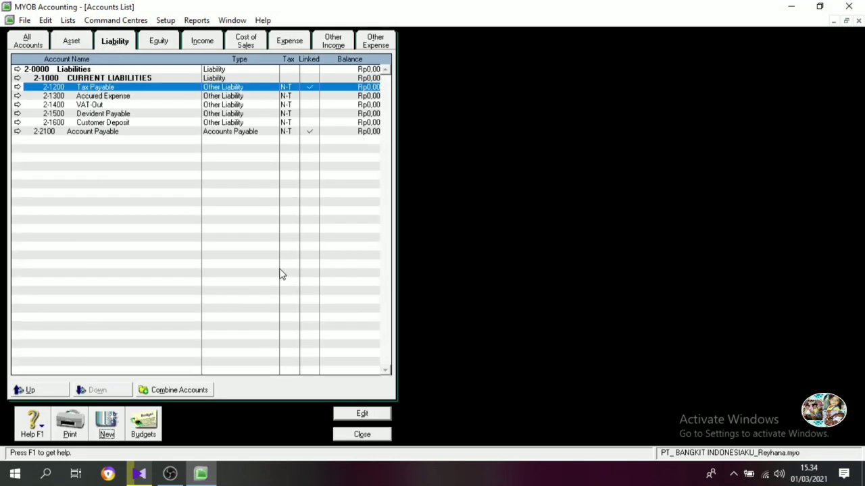
# Move the Account Payable account one level down under CURRENT LIABILITIES and change its number to 2-1100.
pyautogui.click(60, 133)
pyautogui.click(110, 390)
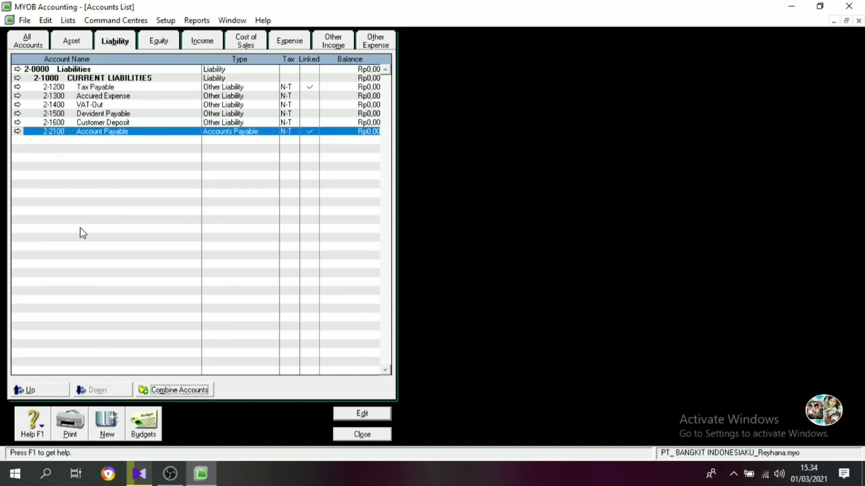
pyautogui.doubleClick(67, 134)
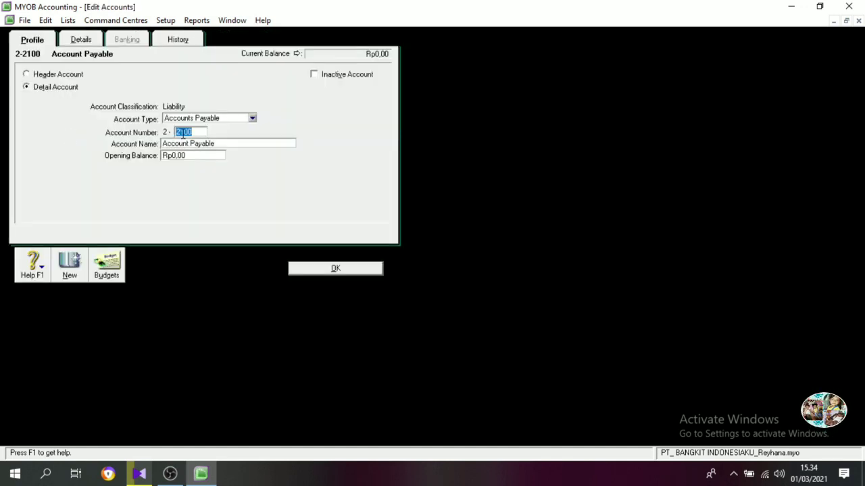
pyautogui.doubleClick(185, 133)
pyautogui.write('1100')
pyautogui.press('Tab')
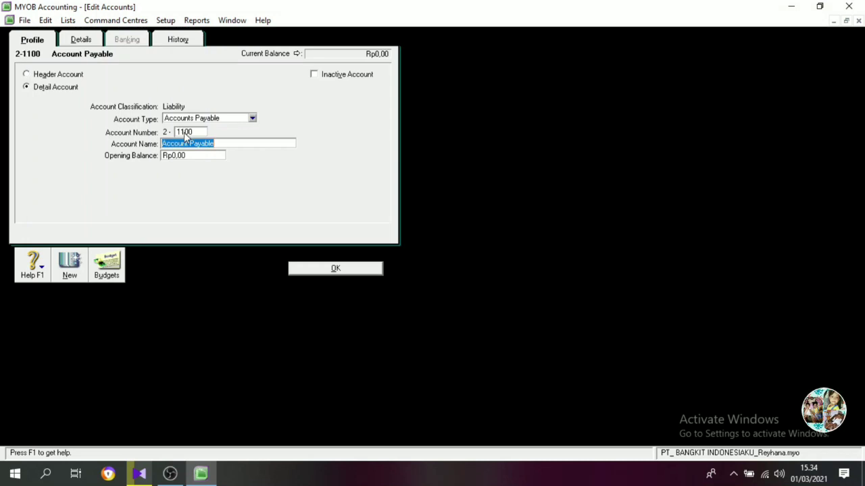
pyautogui.click(327, 270)
# Create a Liability header account numbered 2-2000 with the name LONG TERM LIABILITIES.
pyautogui.click(109, 429)
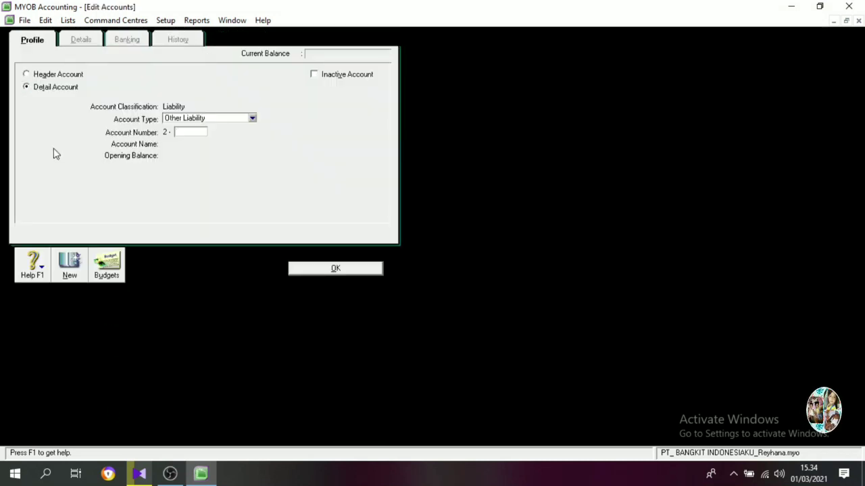
pyautogui.click(70, 76)
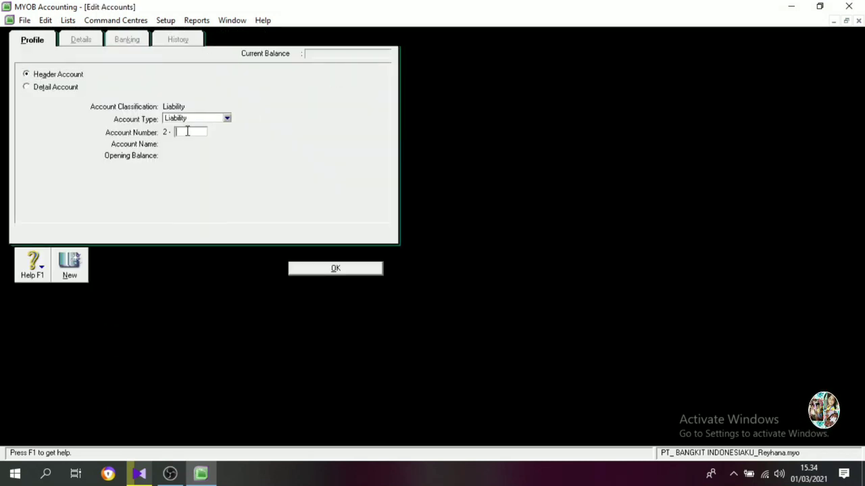
pyautogui.press('Tab')
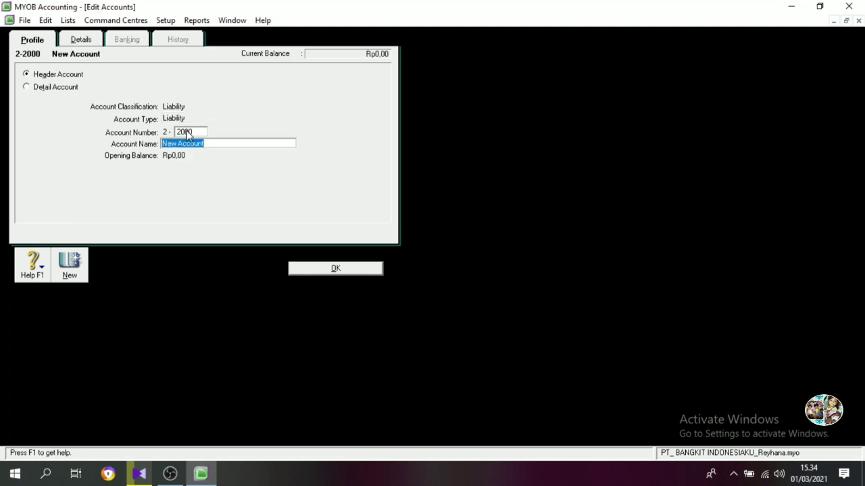
pyautogui.press('BackSpace')
pyautogui.write('LONG ')
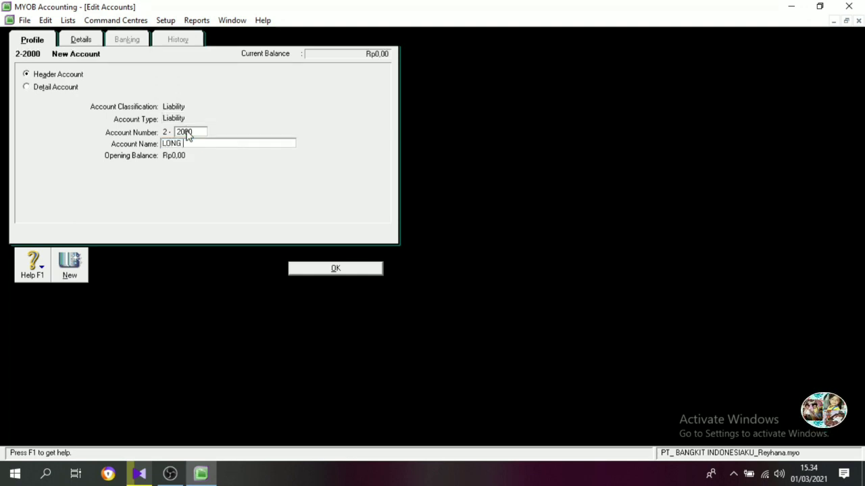
pyautogui.write('TERM LIABILITIES')
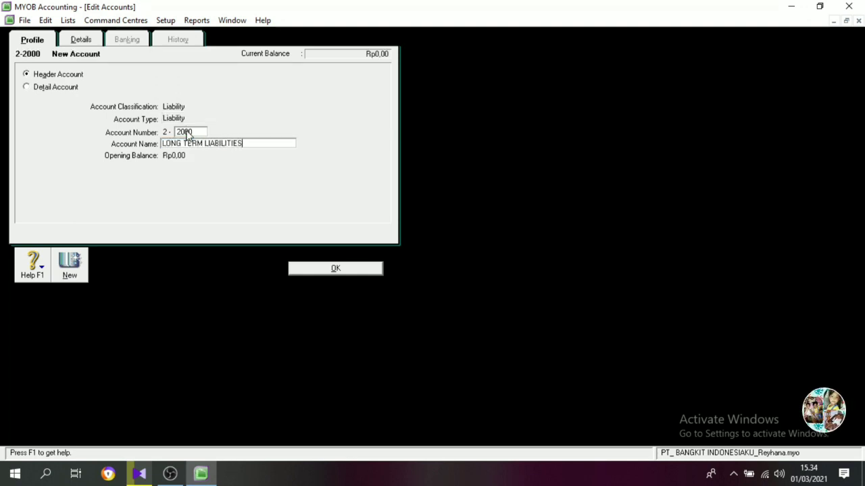
pyautogui.click(345, 270)
# Create a Liability header account numbered 2-2100 with the name Bank BNI Loan.
pyautogui.write('210')
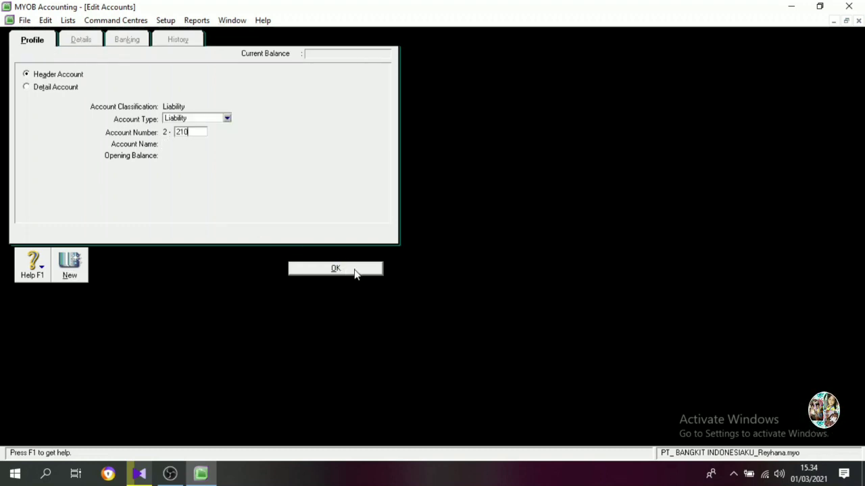
pyautogui.press('Tab')
pyautogui.write('bANK b')
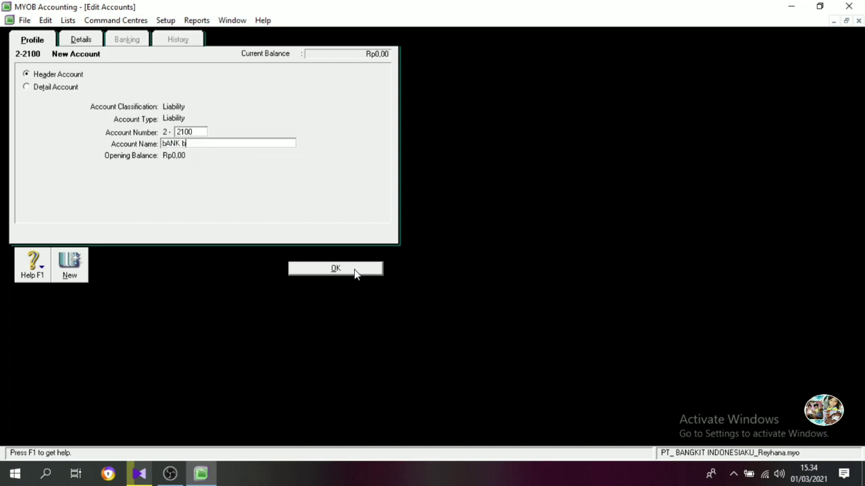
pyautogui.write('ni ID')
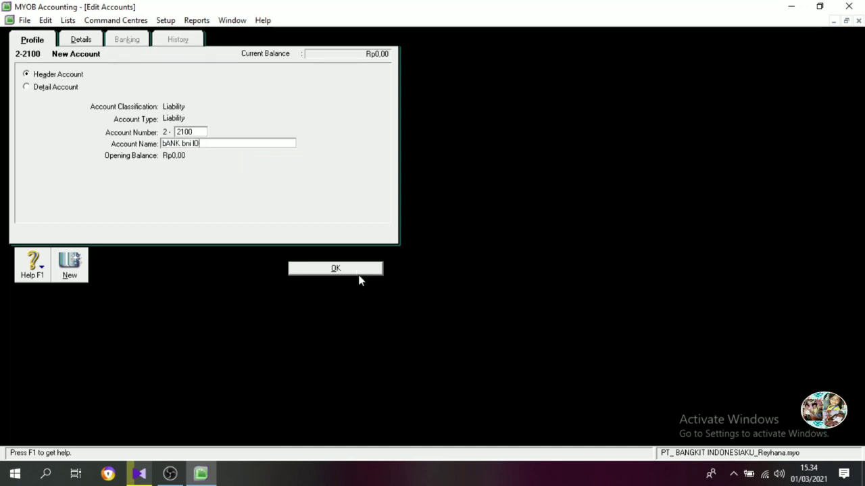
pyautogui.press('BackSpace')
pyautogui.press('BackSpace')
pyautogui.press('BackSpace')
pyautogui.press('BackSpace')
pyautogui.press('BackSpace')
pyautogui.press('BackSpace')
pyautogui.press('BackSpace')
pyautogui.press('BackSpace')
pyautogui.press('BackSpace')
pyautogui.press('BackSpace')
pyautogui.press('BackSpace')
pyautogui.write('Ban')
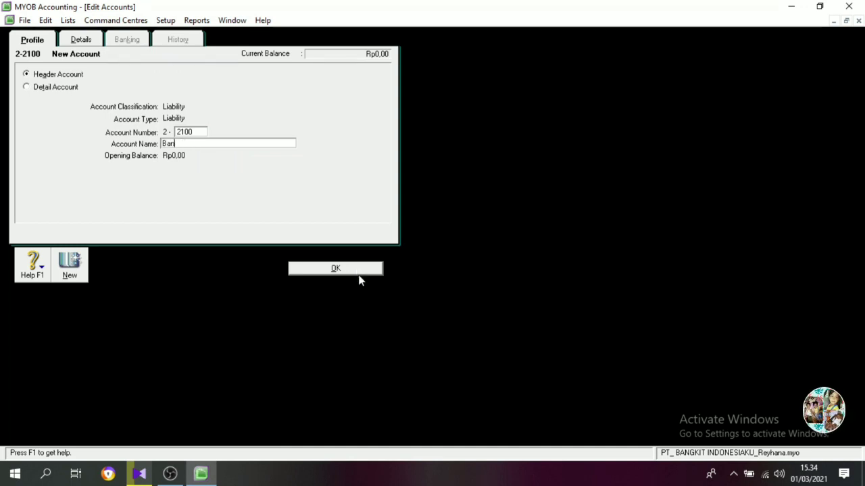
pyautogui.write('k BNI Loan')
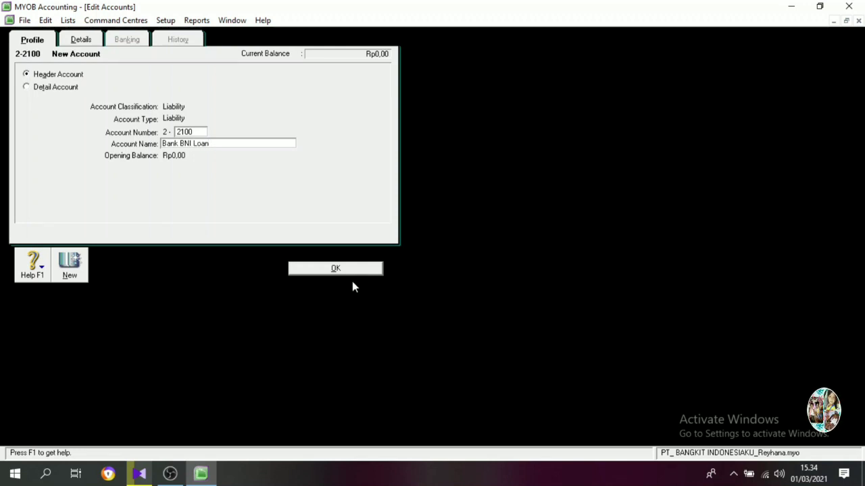
pyautogui.click(350, 270)
# Convert the Bank BNI Loan account from a header account to a detail account.
pyautogui.doubleClick(105, 154)
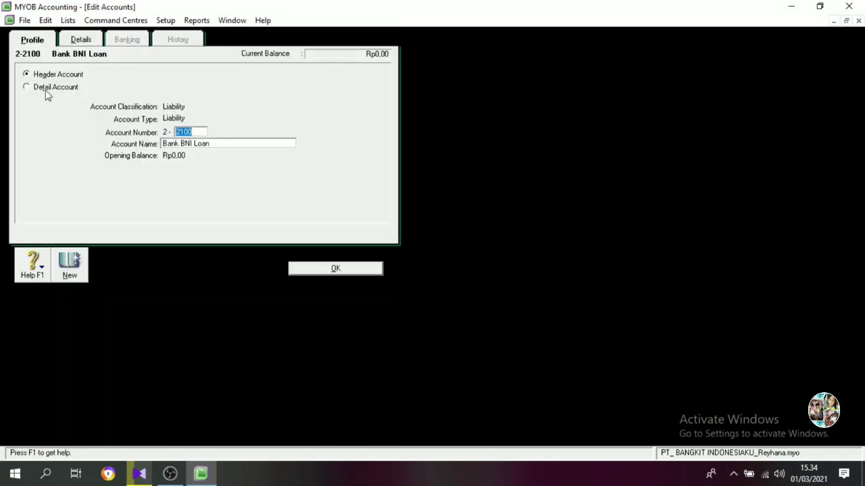
pyautogui.click(46, 90)
pyautogui.click(336, 268)
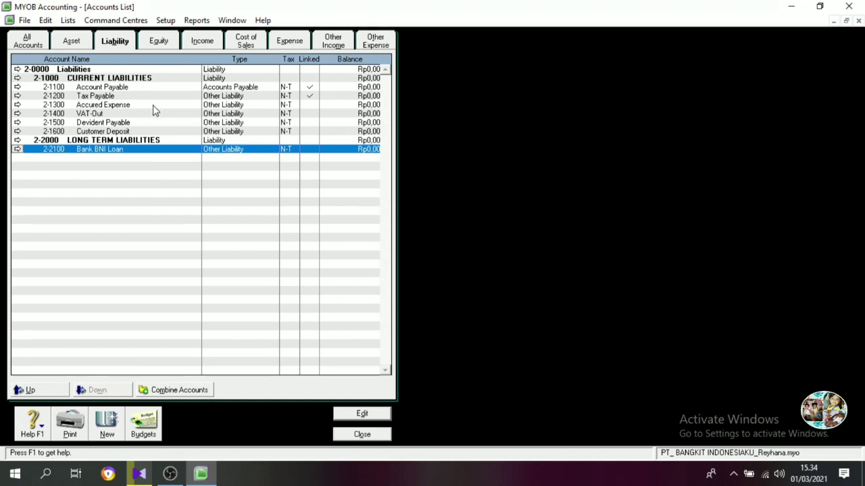
# Create an Equity detail account numbered 3-1100 with the name Command Stock.
pyautogui.click(158, 40)
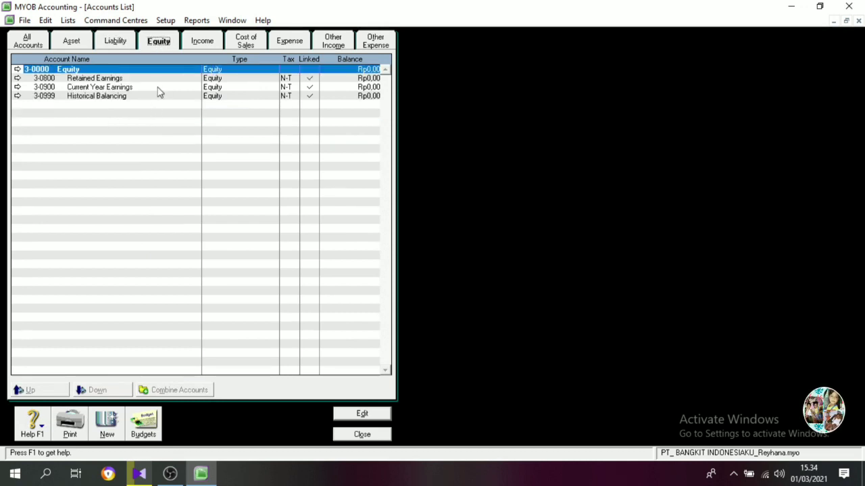
pyautogui.click(106, 426)
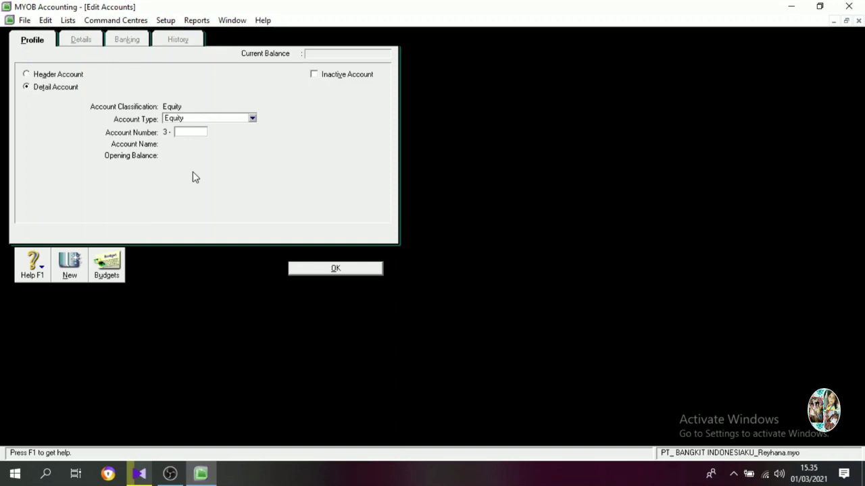
pyautogui.write('1100')
pyautogui.press('Tab')
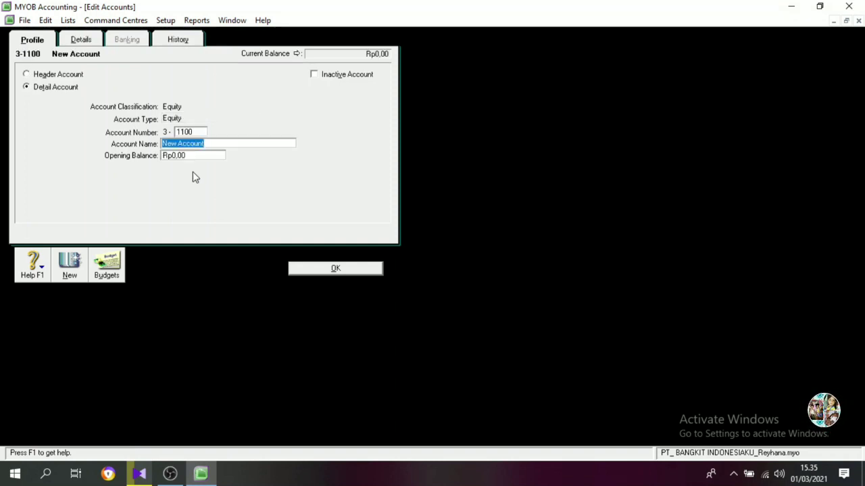
pyautogui.write('Command Stock')
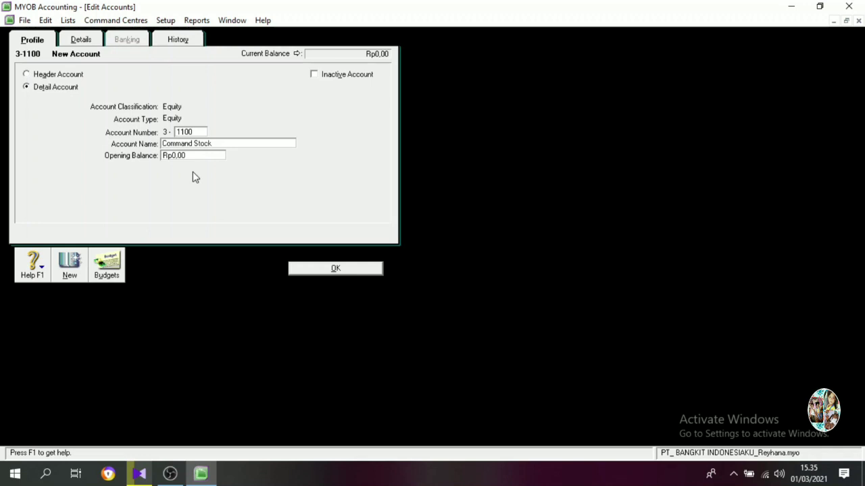
pyautogui.click(349, 270)
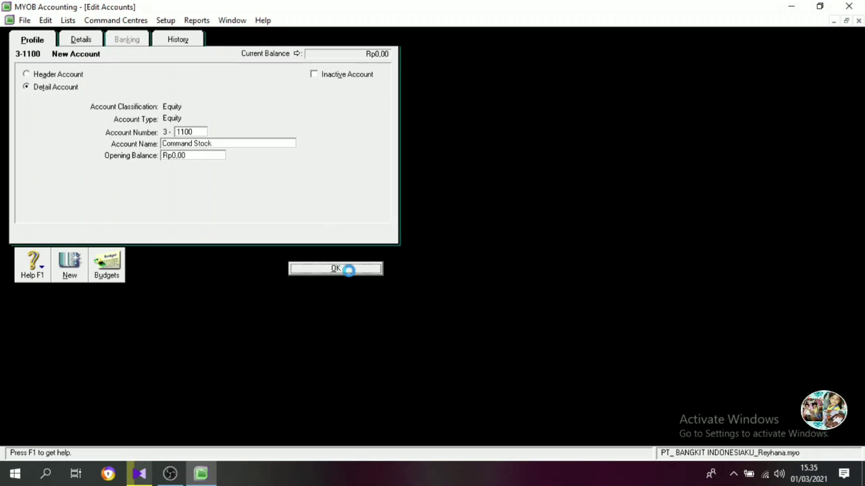
# Change the account number of the Retained Earnings equity account to 3-1200.
pyautogui.doubleClick(104, 80)
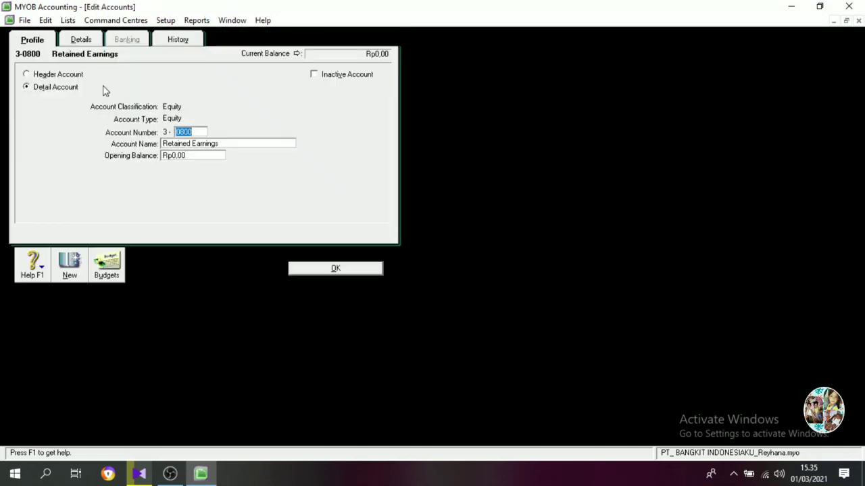
pyautogui.write('1200')
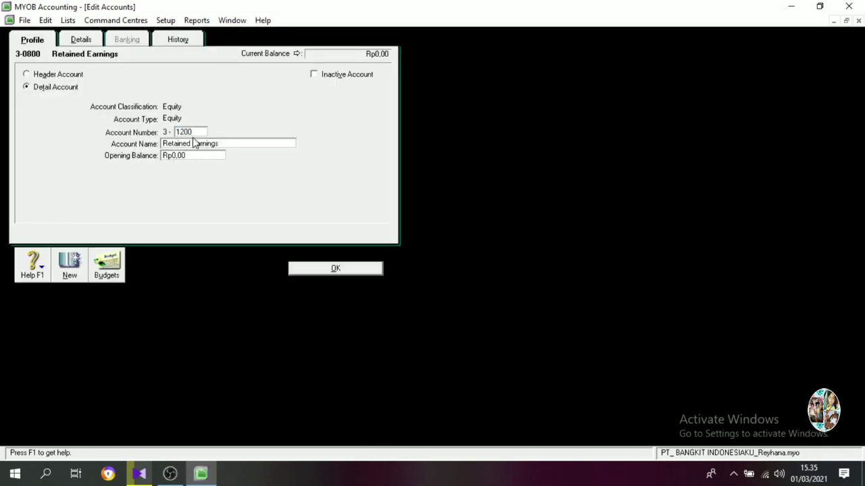
pyautogui.press('Tab')
pyautogui.click(336, 270)
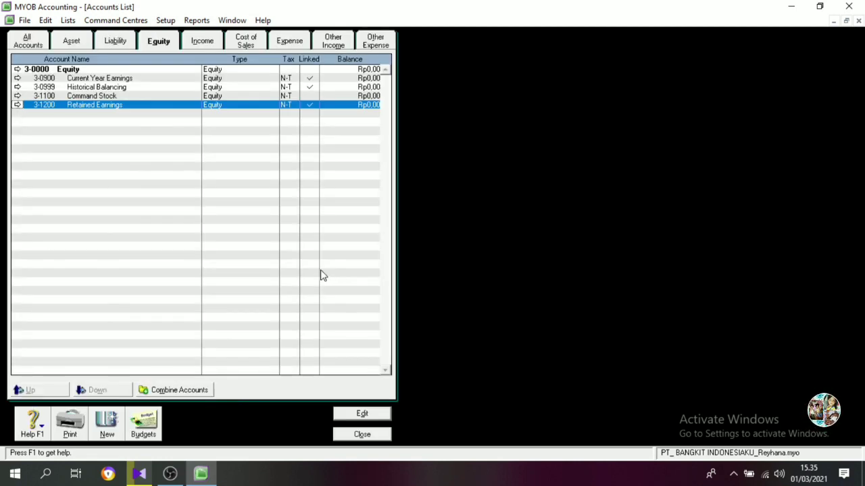
# Create an Equity detail account numbered 3-1300 with the name Additional Paid In Capital.
pyautogui.click(107, 425)
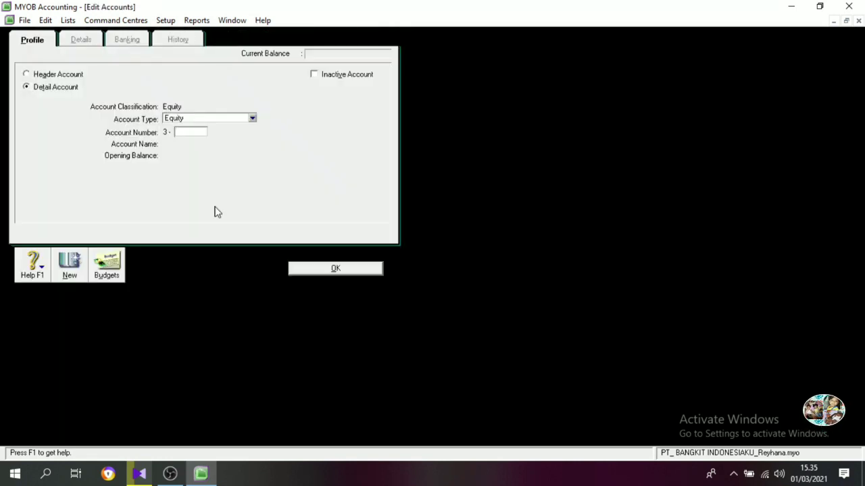
pyautogui.write('1300')
pyautogui.press('Tab')
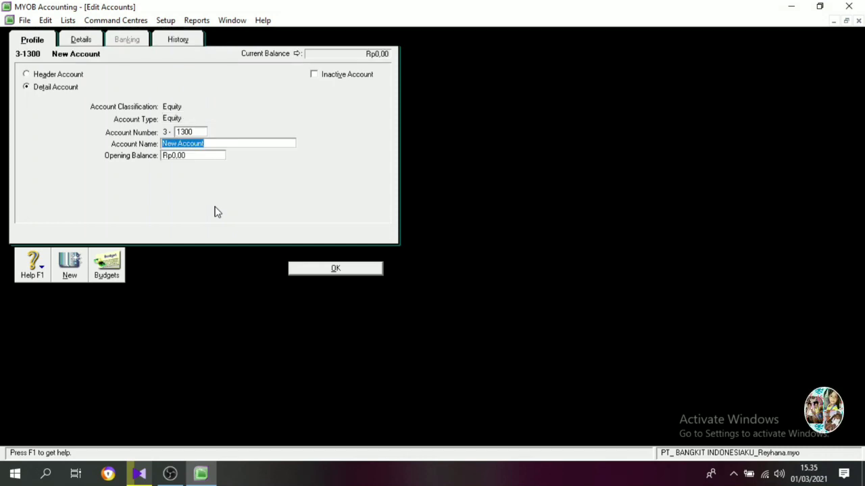
pyautogui.write('Additional')
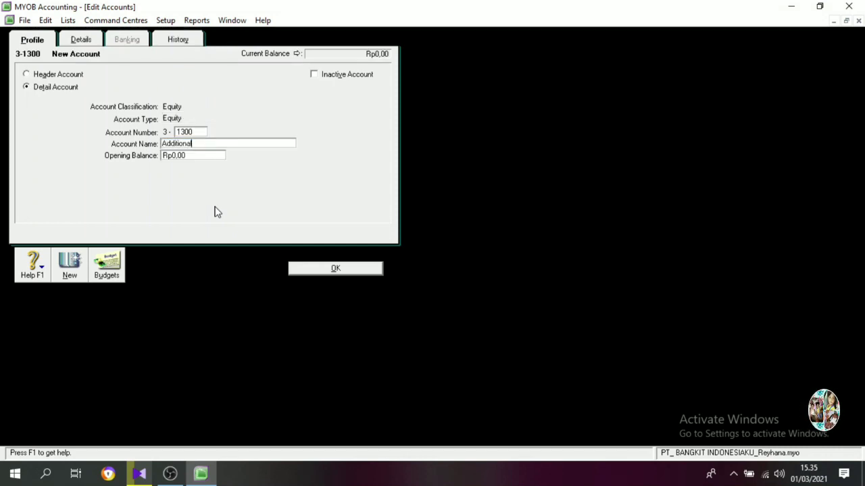
pyautogui.write(' Paid')
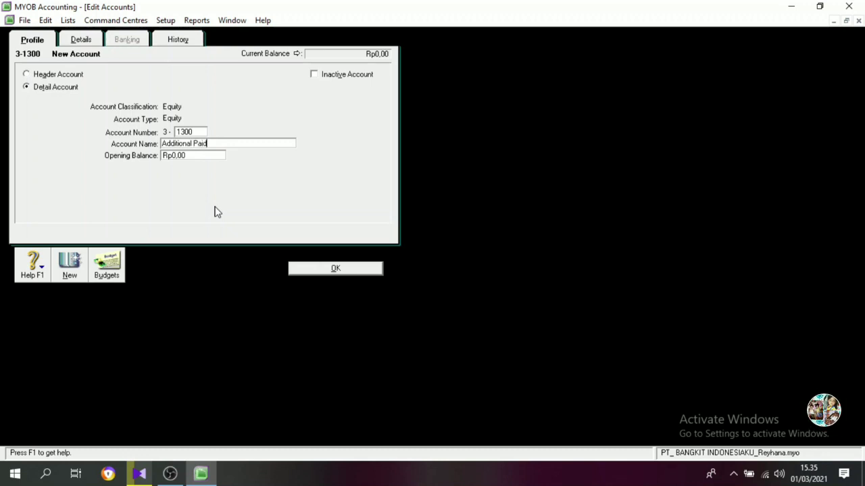
pyautogui.write(' In Capital')
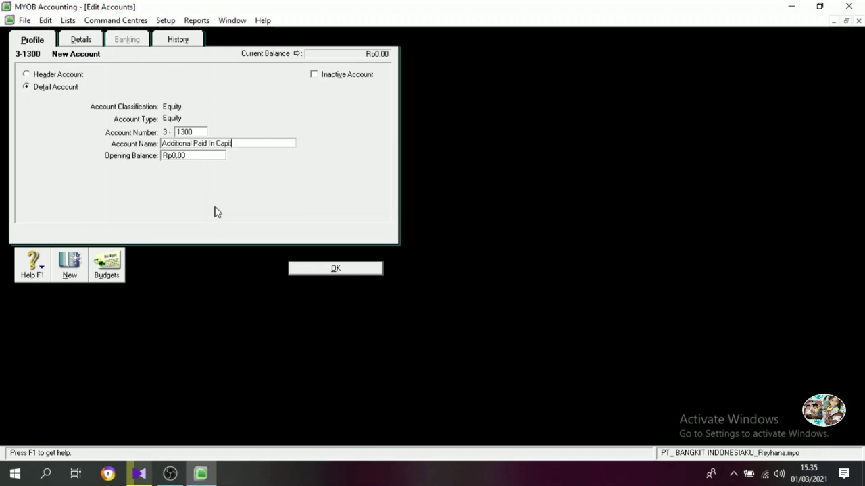
pyautogui.click(320, 267)
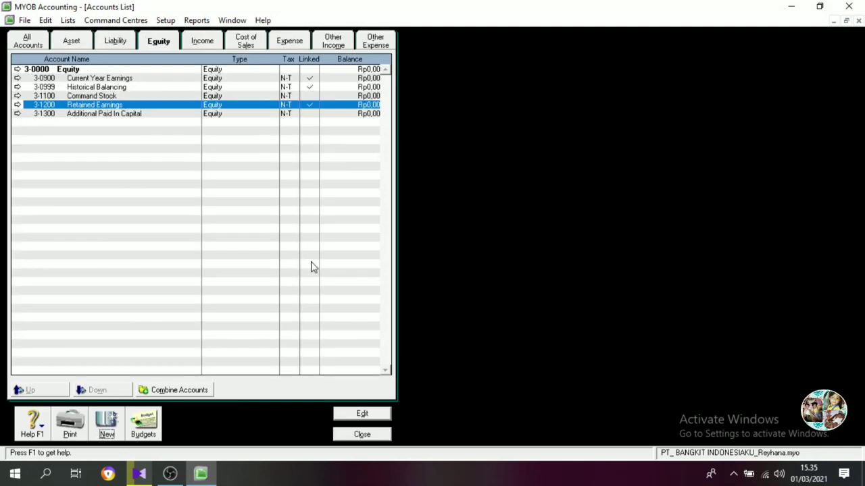
# Create an Equity detail account numbered 3-1400 with the name Devidend.
pyautogui.click(113, 424)
pyautogui.write('1400')
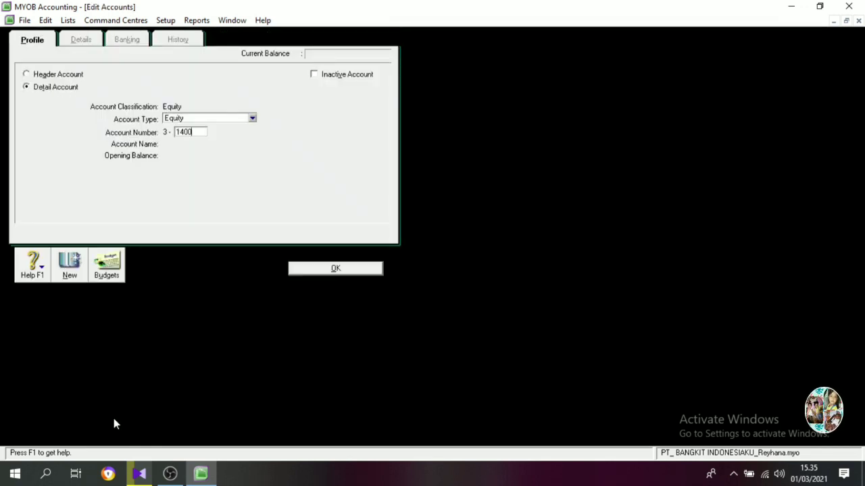
pyautogui.press('Tab')
pyautogui.write('Deviden')
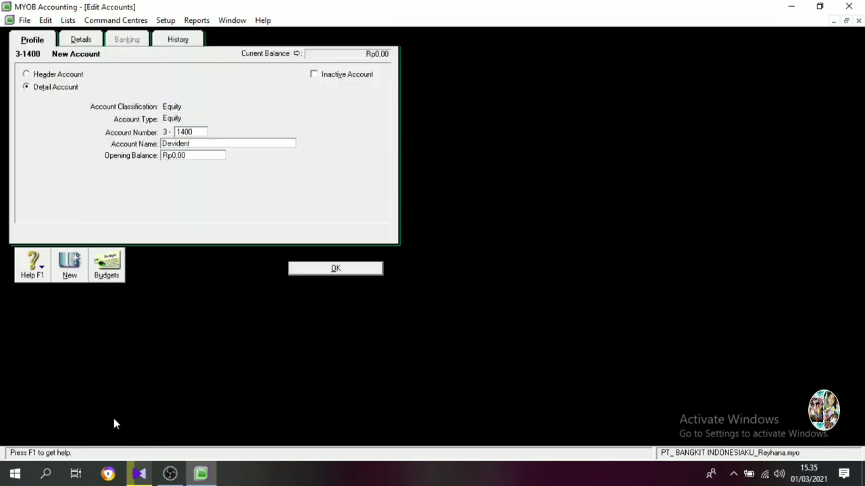
pyautogui.write('d')
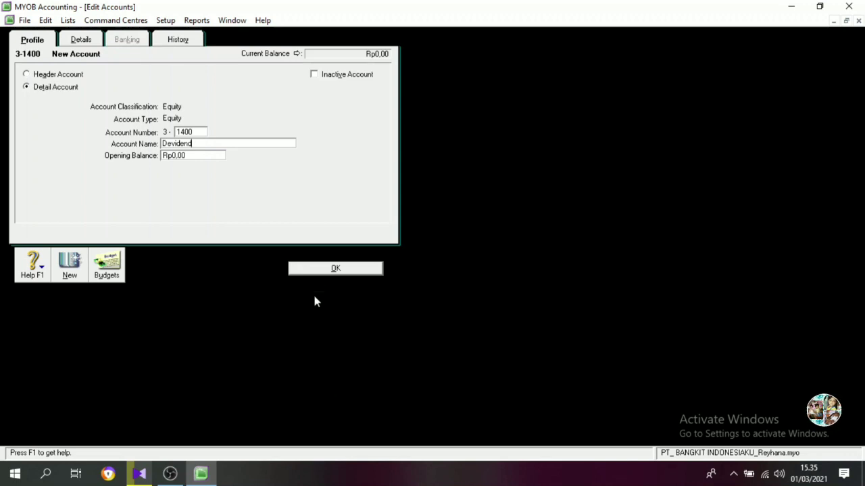
pyautogui.click(324, 269)
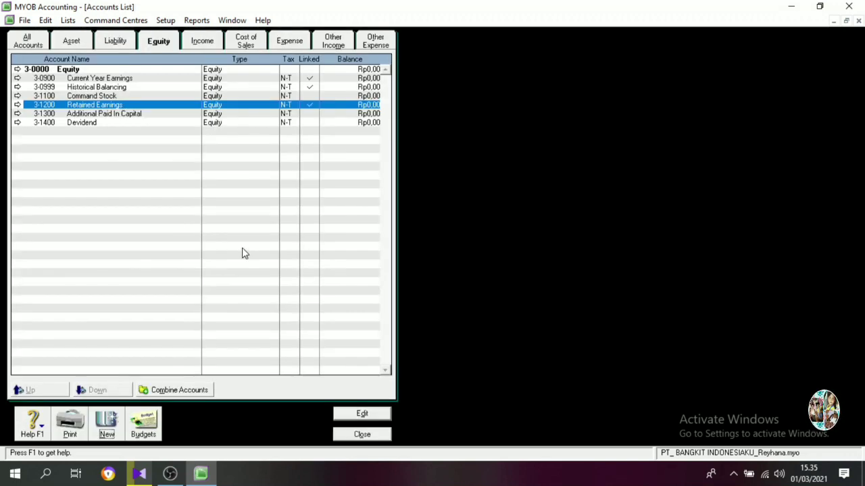
# Renumber the Current Year Earnings account to 3-1500 and the Historical Balancing account to 3-1600.
pyautogui.doubleClick(92, 79)
pyautogui.write('1500')
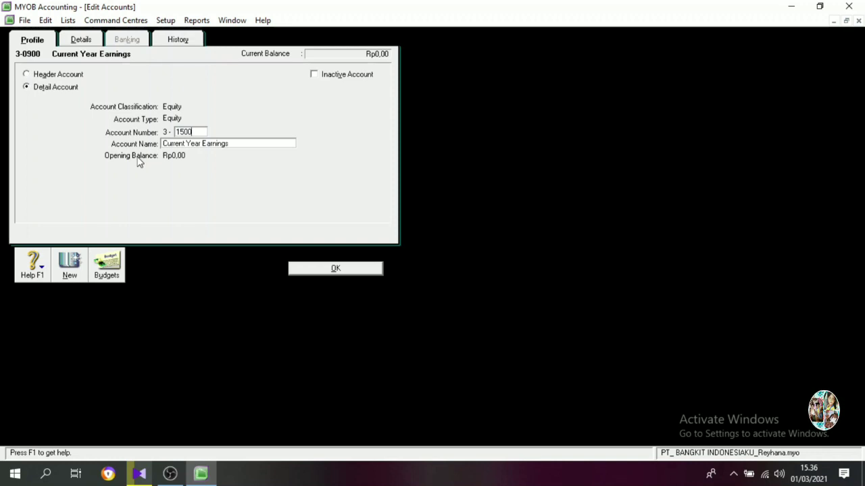
pyautogui.click(336, 268)
pyautogui.doubleClick(111, 80)
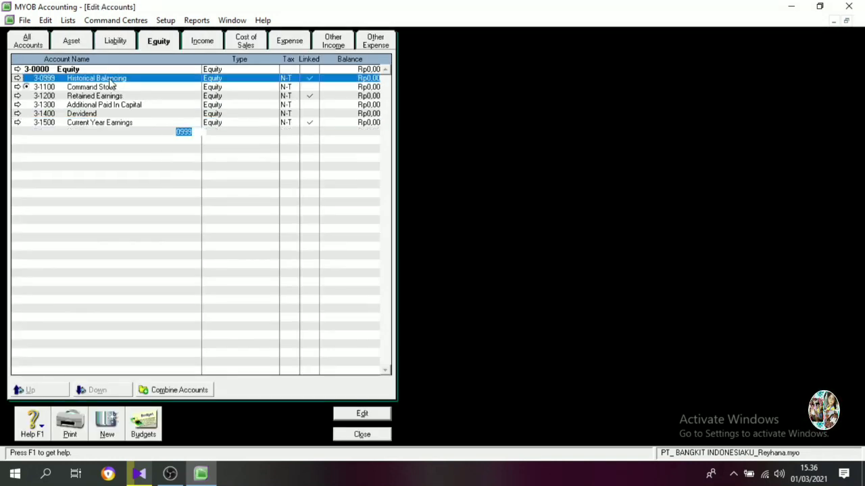
pyautogui.write('1600')
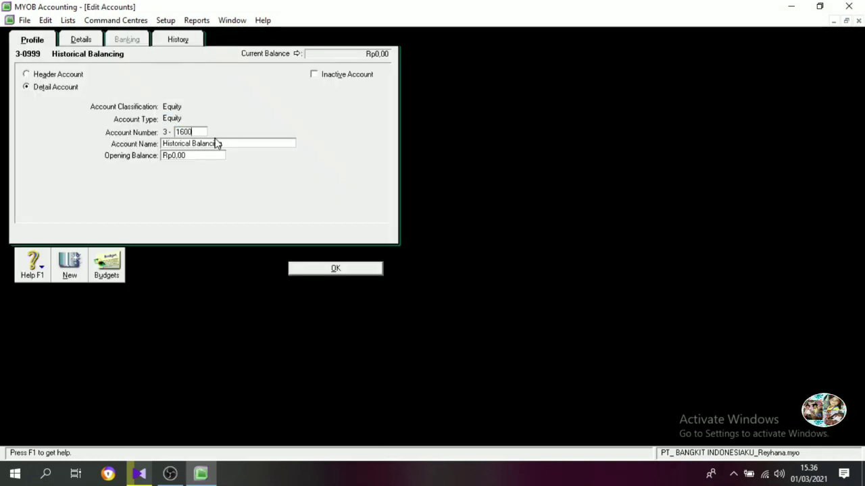
pyautogui.click(335, 268)
# Create an Income detail account numbered 4-1100 with the name Sales.
pyautogui.click(202, 42)
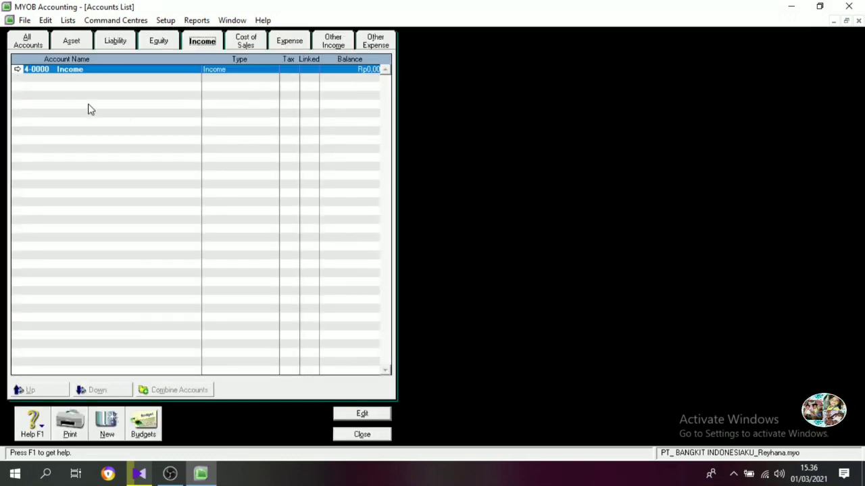
pyautogui.click(108, 420)
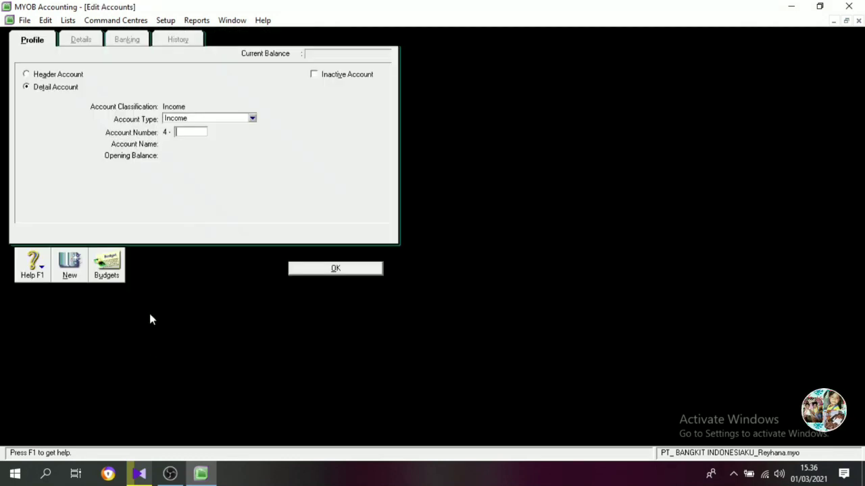
pyautogui.write('1100')
pyautogui.press('Tab')
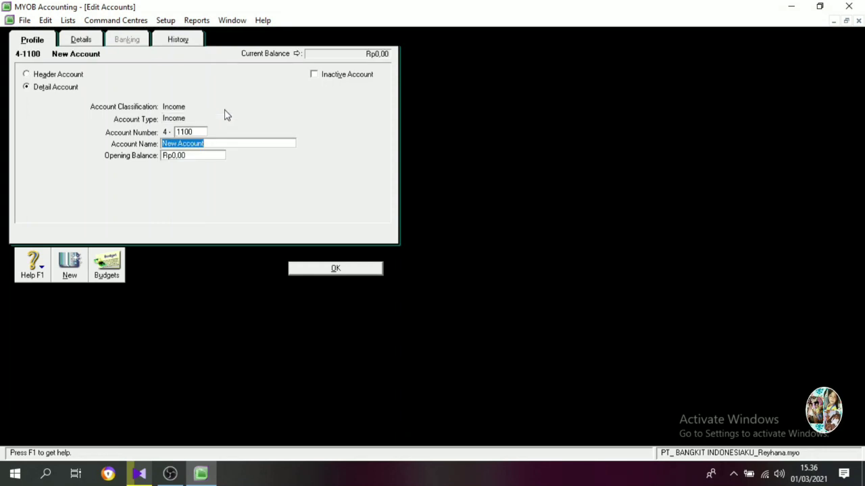
pyautogui.write('Sales')
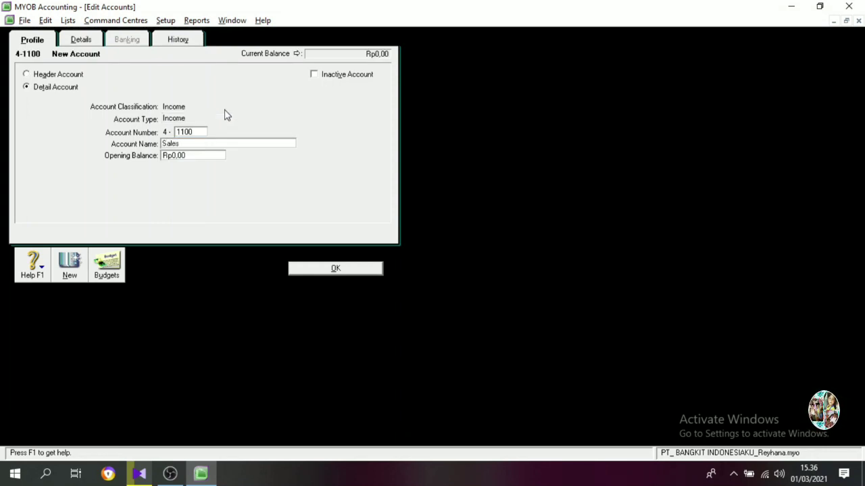
pyautogui.press('Return')
# Create an Income detail account numbered 4-1200 with the name Sales Return.
pyautogui.write('1200')
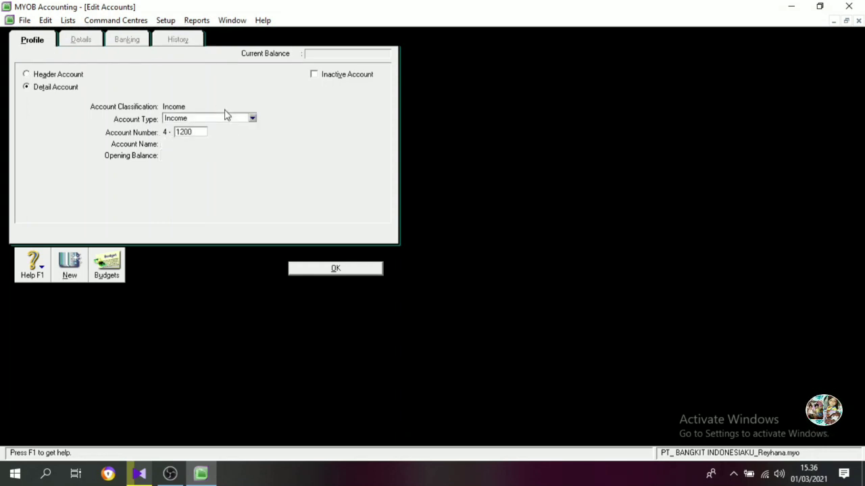
pyautogui.press('Tab')
pyautogui.write('Sales Return')
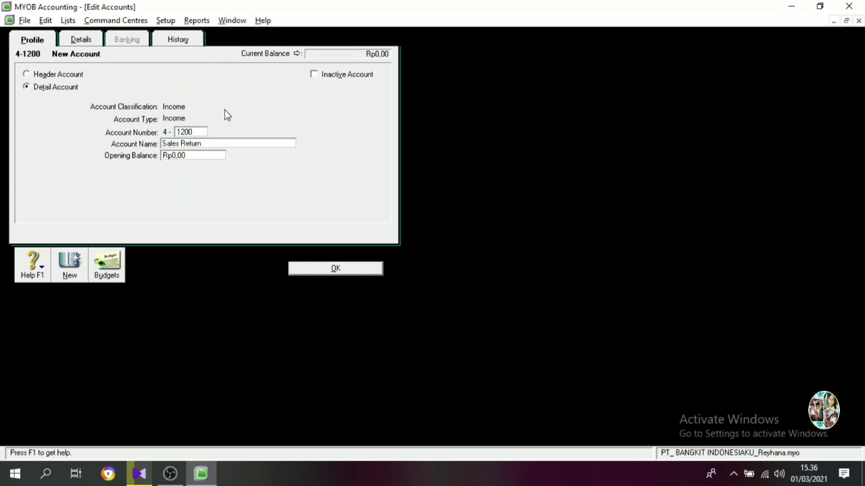
pyautogui.press('Return')
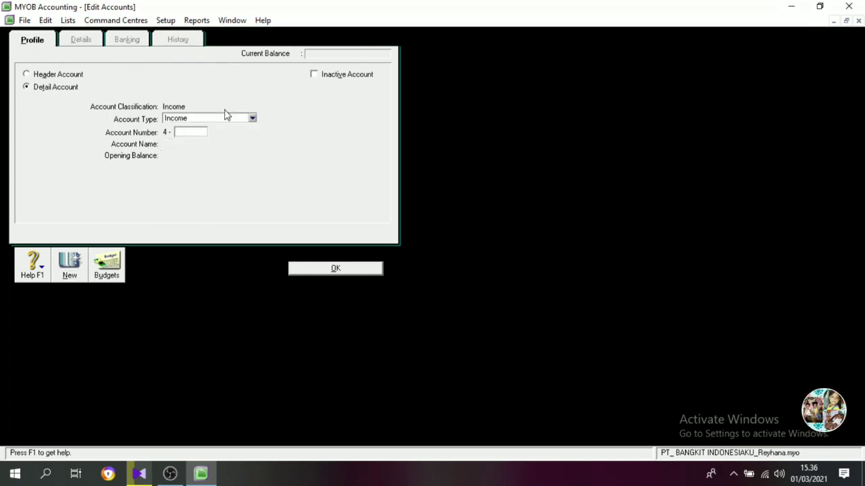
# Create an Income detail account numbered 4-1300 with the name Sales Discount.
pyautogui.write('1300')
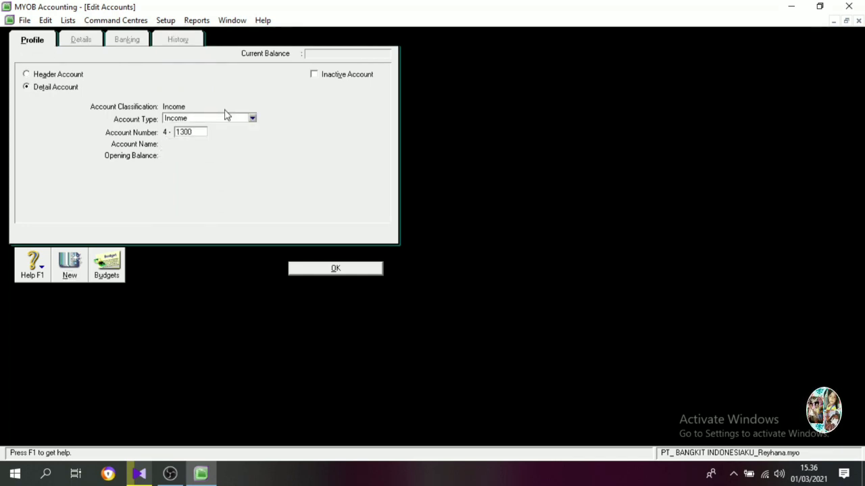
pyautogui.press('Tab')
pyautogui.write('Sales Disco')
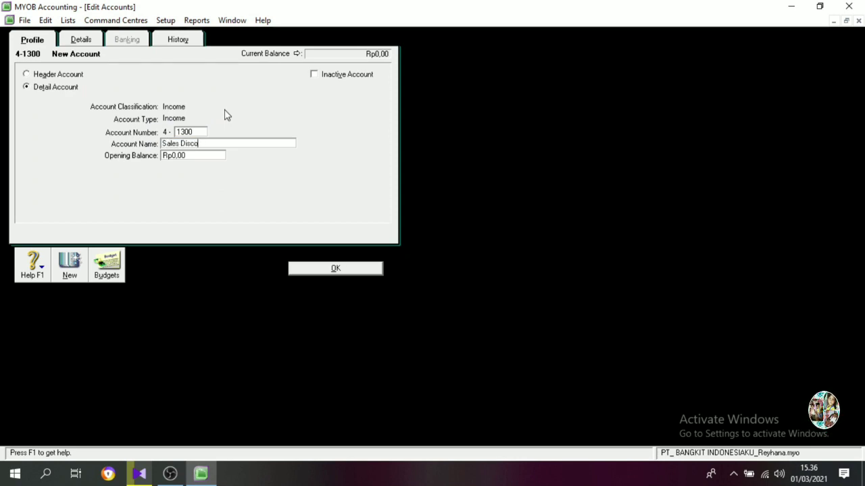
pyautogui.write('unt')
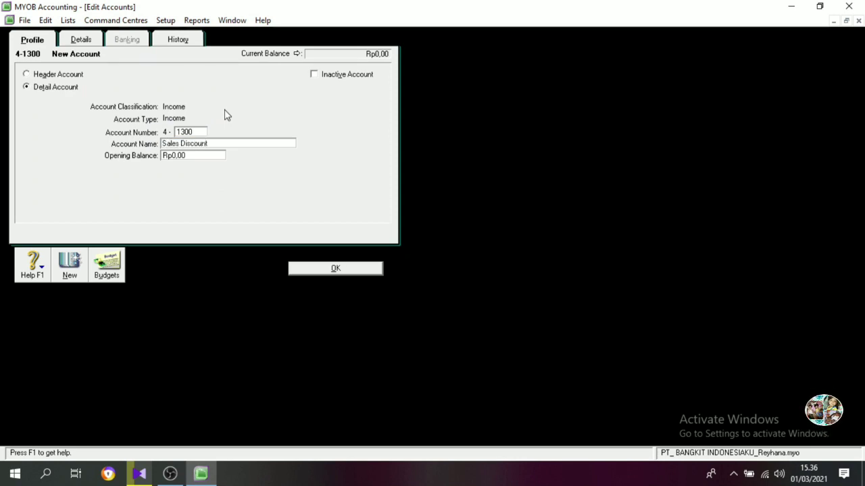
pyautogui.click(330, 271)
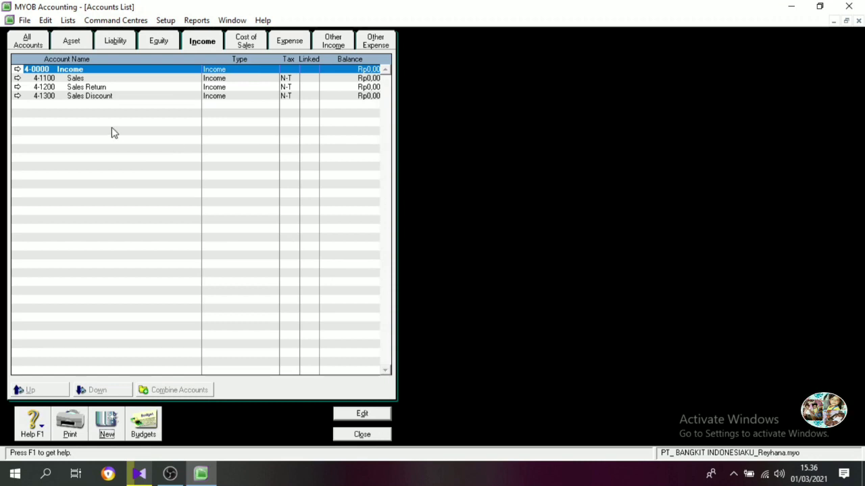
# Rename the Cost of Sales header account 5-0000 as COST OF GOOD SOLD.
pyautogui.click(245, 41)
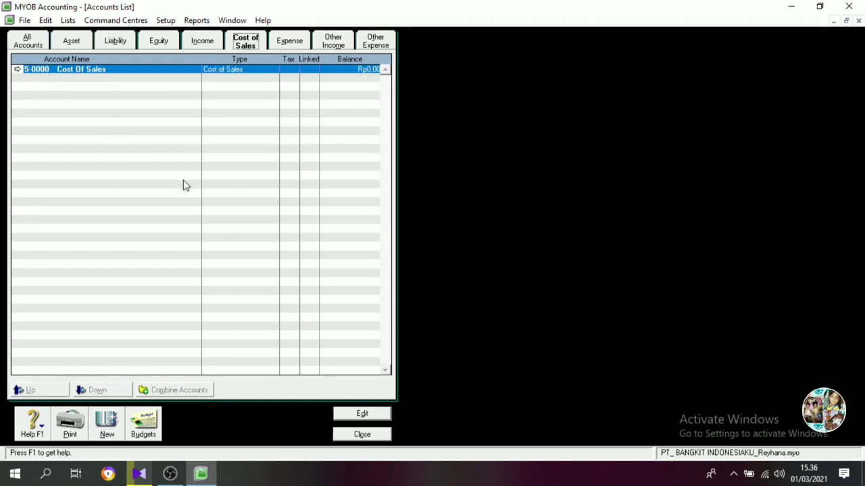
pyautogui.doubleClick(98, 73)
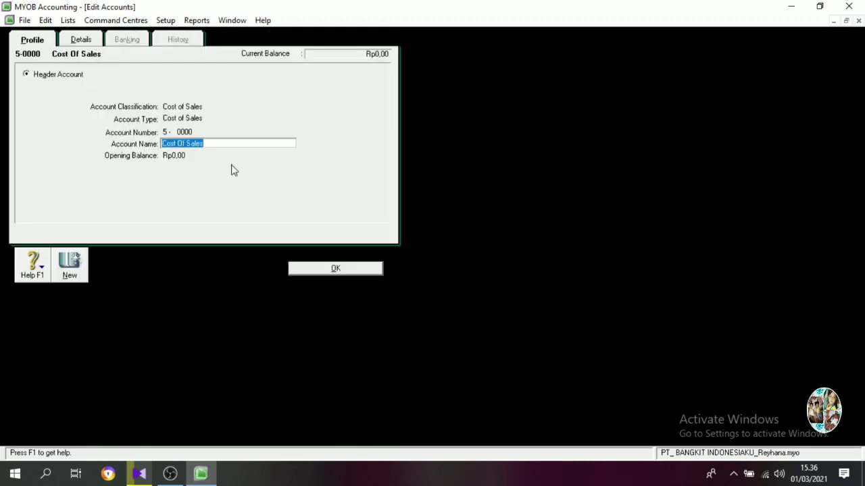
pyautogui.write('COST O')
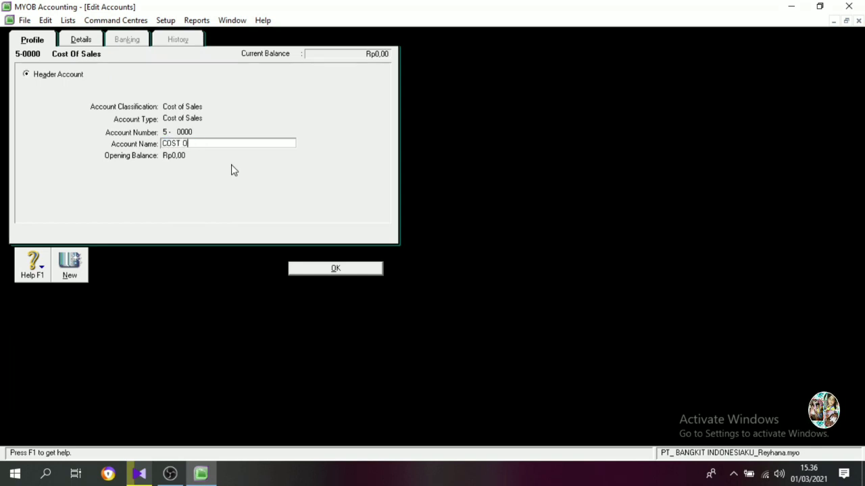
pyautogui.write('F GOOD SOLF')
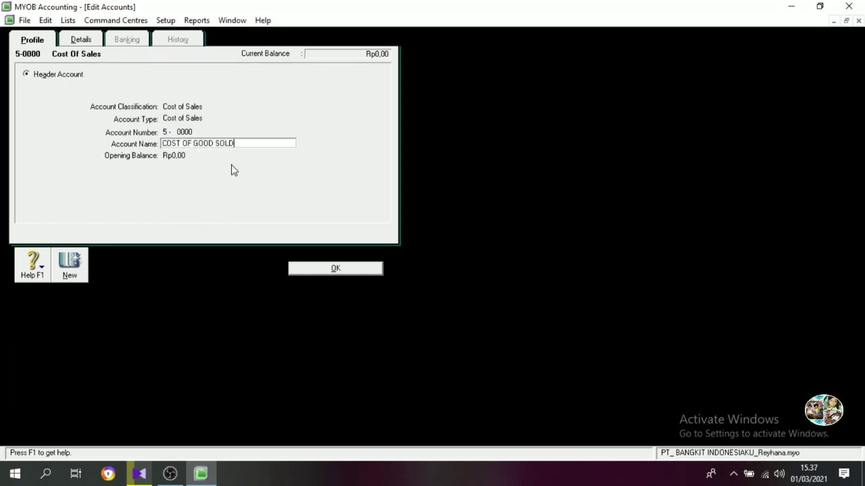
pyautogui.click(307, 268)
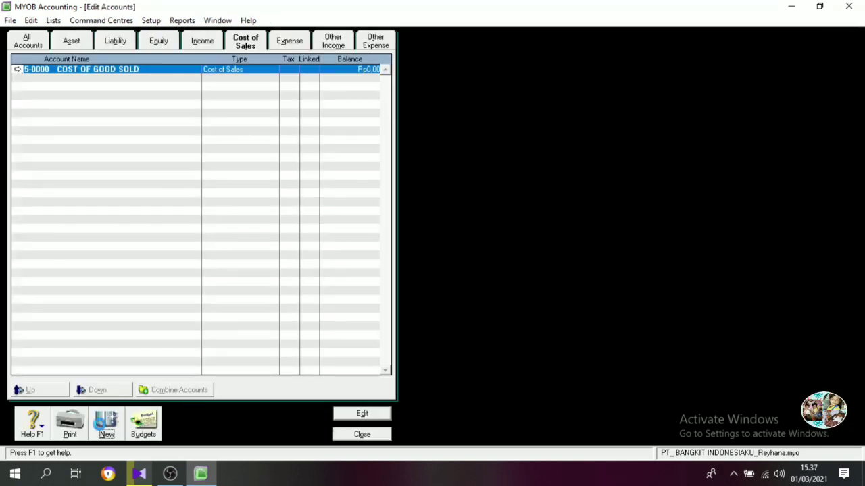
# Create a Cost of Sales detail account numbered 5-1100 with the name Cost Of Sales.
pyautogui.click(107, 422)
pyautogui.write('1100')
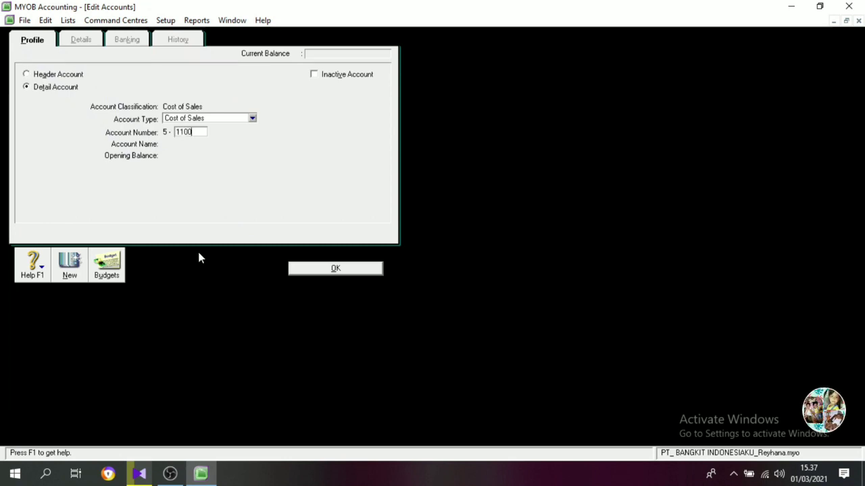
pyautogui.press('Tab')
pyautogui.write('cOST')
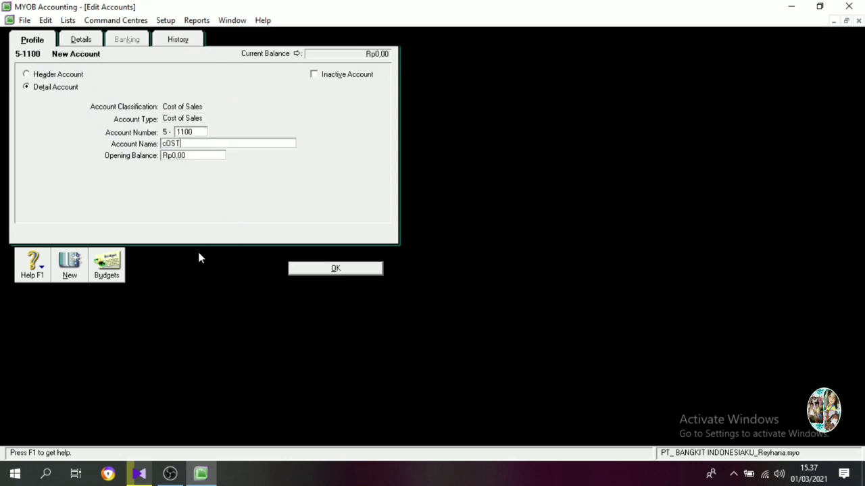
pyautogui.press('BackSpace')
pyautogui.press('BackSpace')
pyautogui.press('BackSpace')
pyautogui.press('BackSpace')
pyautogui.write('C')
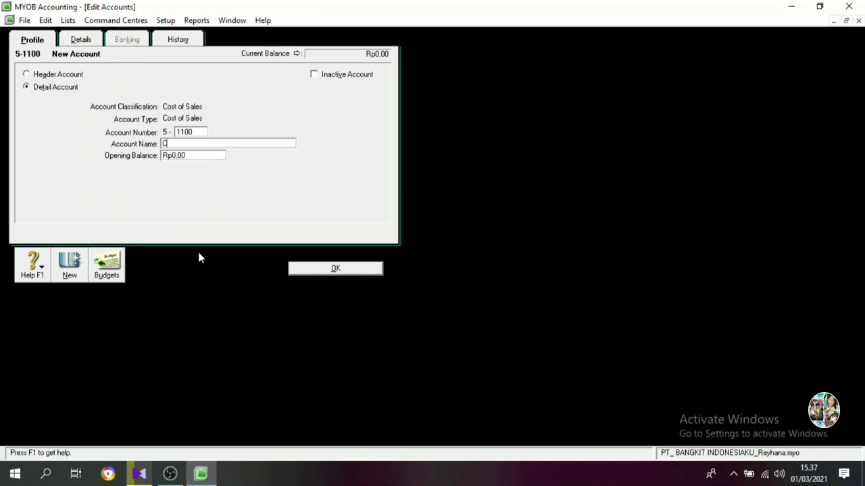
pyautogui.write('ost Of Sales')
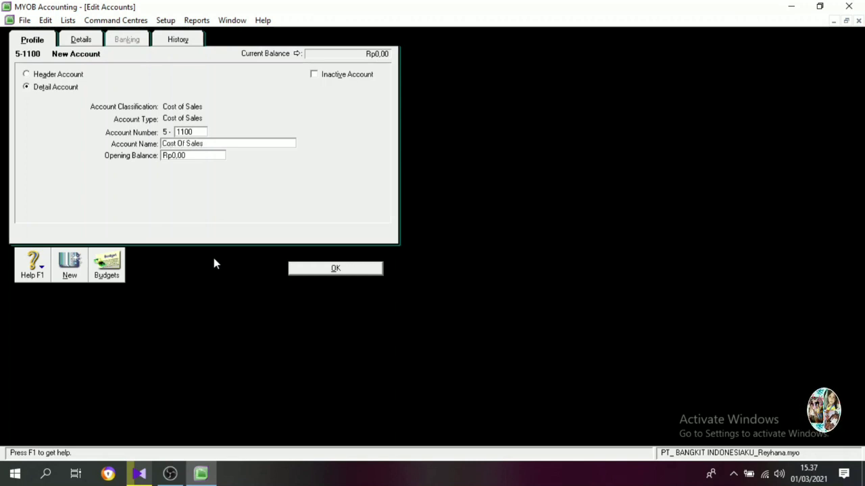
pyautogui.press('Return')
# Create a Cost of Sales detail account numbered 5-1200 with the name Freight Paid.
pyautogui.write('1200')
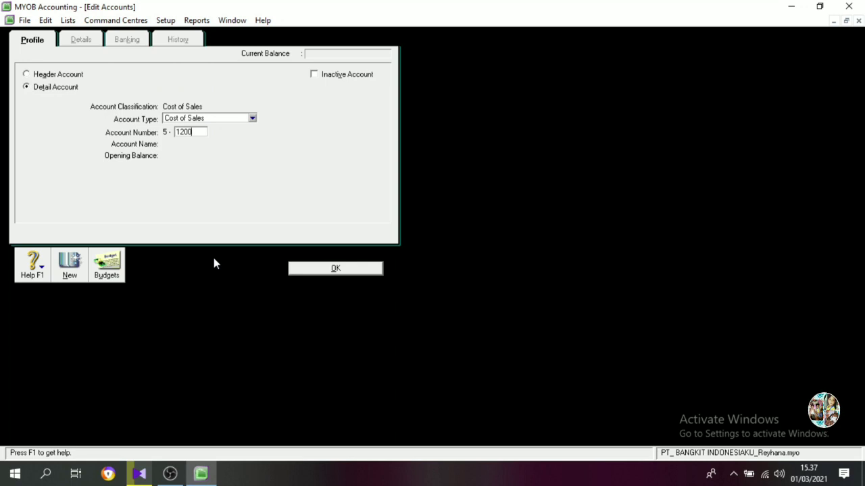
pyautogui.press('Tab')
pyautogui.press('BackSpace')
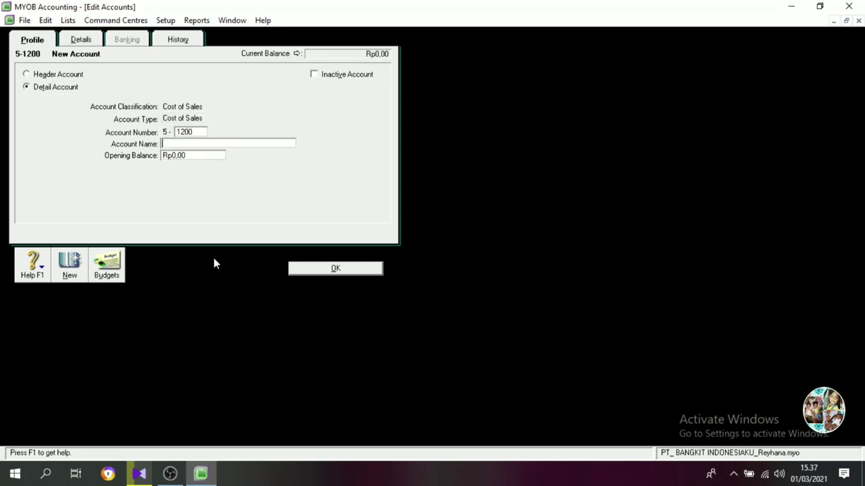
pyautogui.write('Freight Paid')
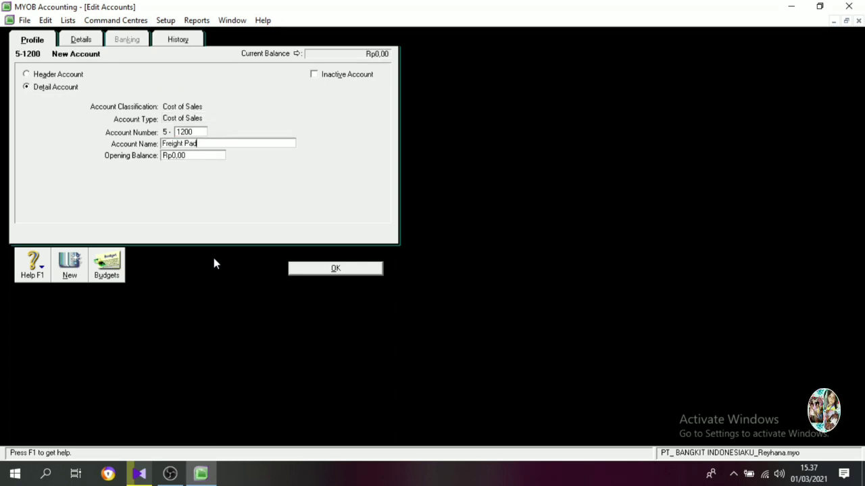
pyautogui.press('Return')
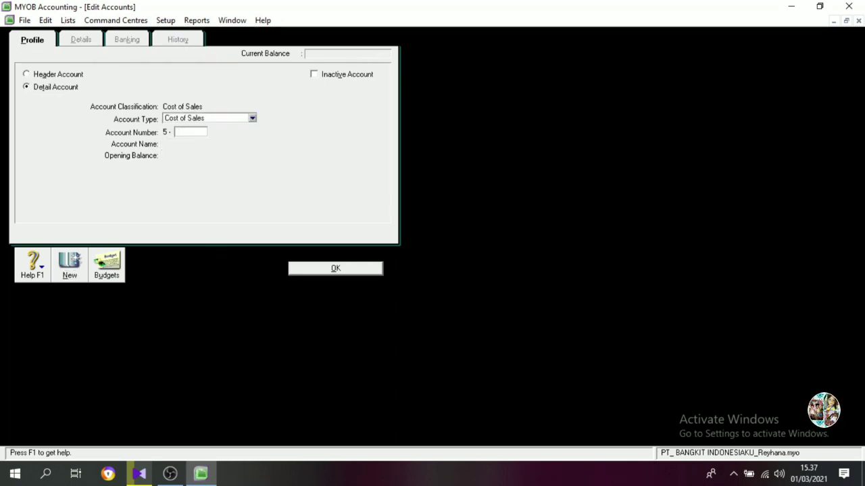
# Create a Cost of Sales detail account numbered 5-1300 with the name Purchases Discount.
pyautogui.write('1300')
pyautogui.press('Tab')
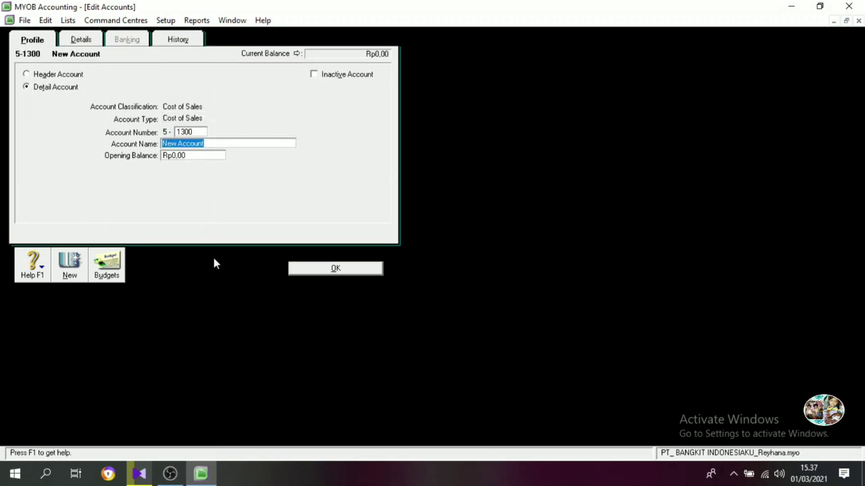
pyautogui.write('Purchases Discount')
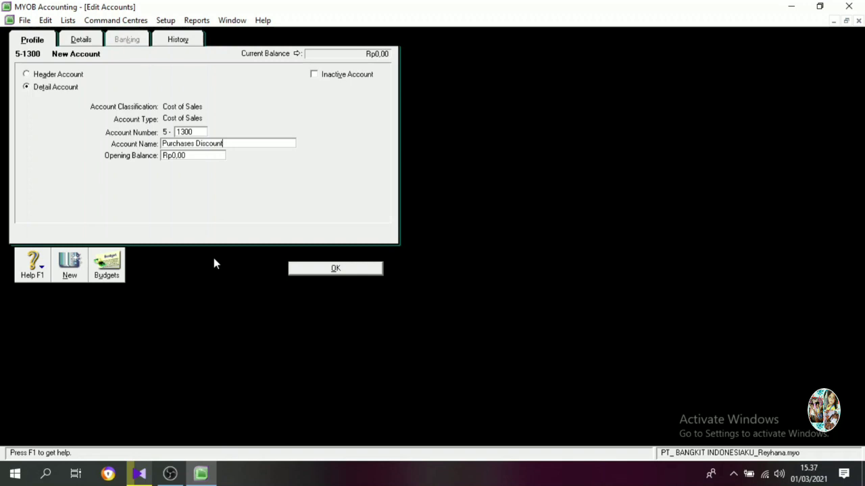
pyautogui.press('Tab')
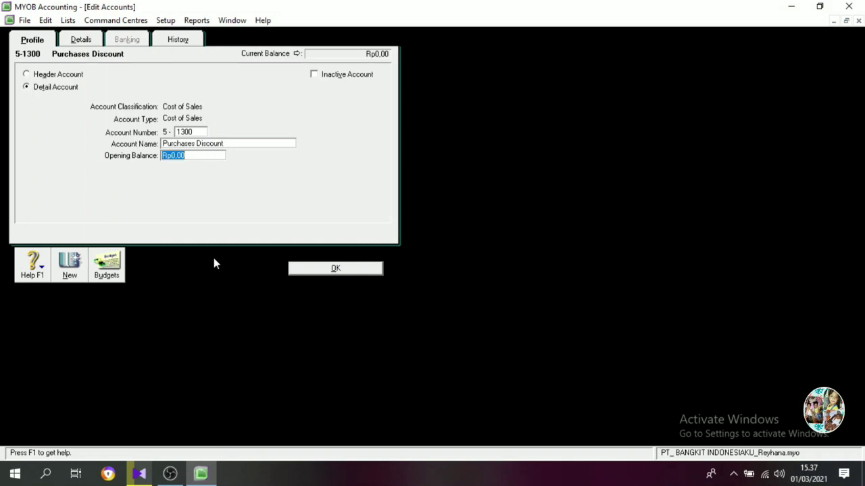
pyautogui.click(375, 269)
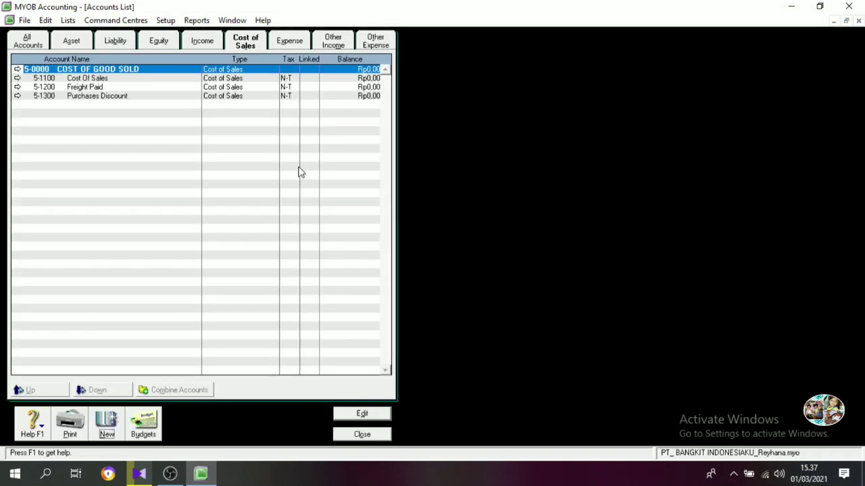
# Create an Expense header account numbered 6-1000 with the name SALES EXPENSE.
pyautogui.click(290, 41)
pyautogui.click(106, 424)
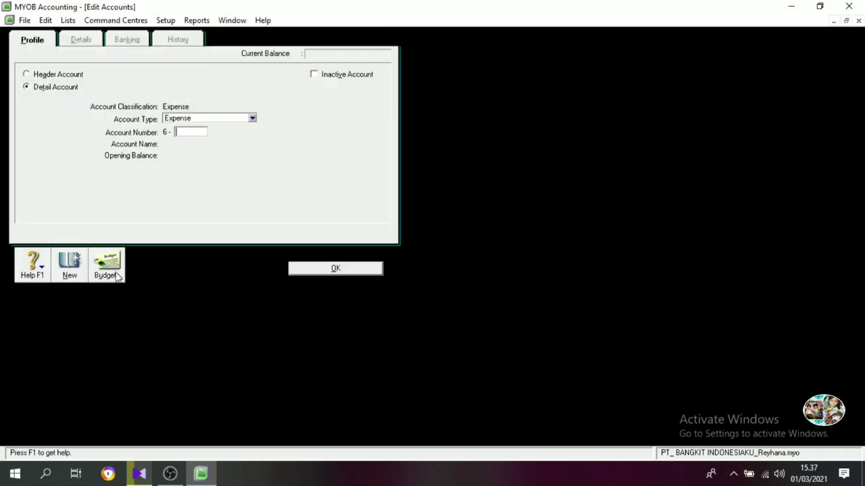
pyautogui.click(41, 75)
pyautogui.click(192, 132)
pyautogui.write('1000')
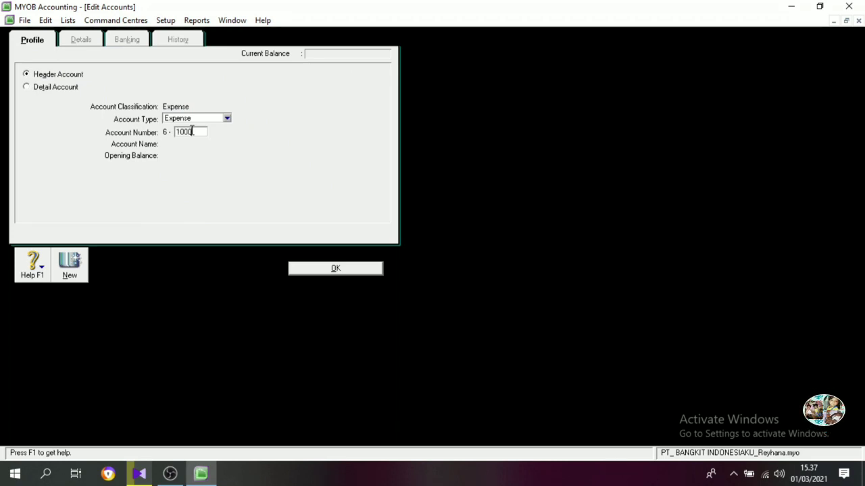
pyautogui.press('Tab')
pyautogui.write('ALES')
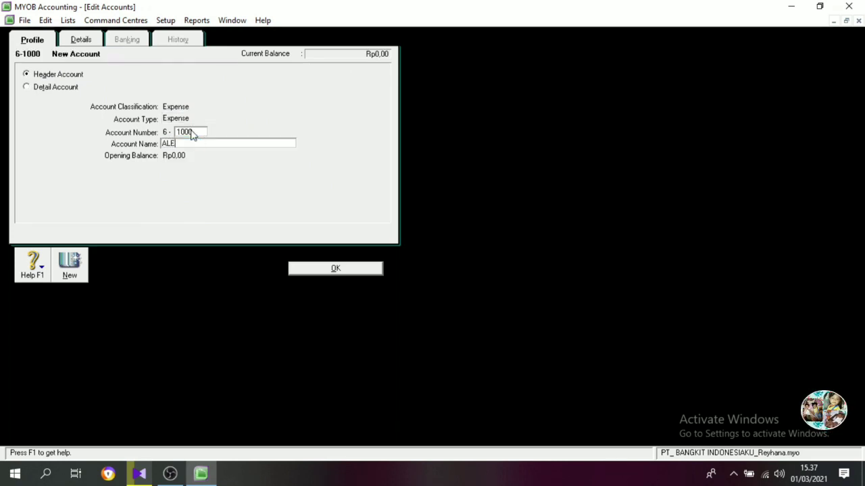
pyautogui.press('BackSpace')
pyautogui.press('BackSpace')
pyautogui.press('BackSpace')
pyautogui.press('BackSpace')
pyautogui.write('SALES EXPENSE')
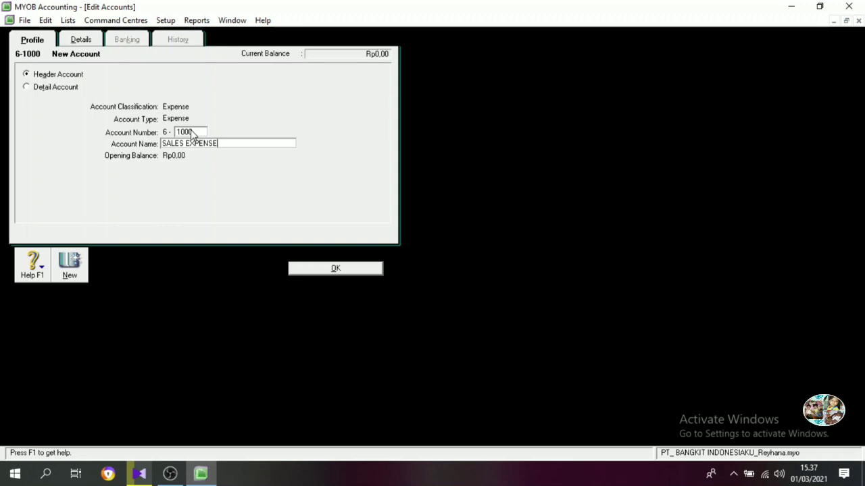
pyautogui.click(325, 272)
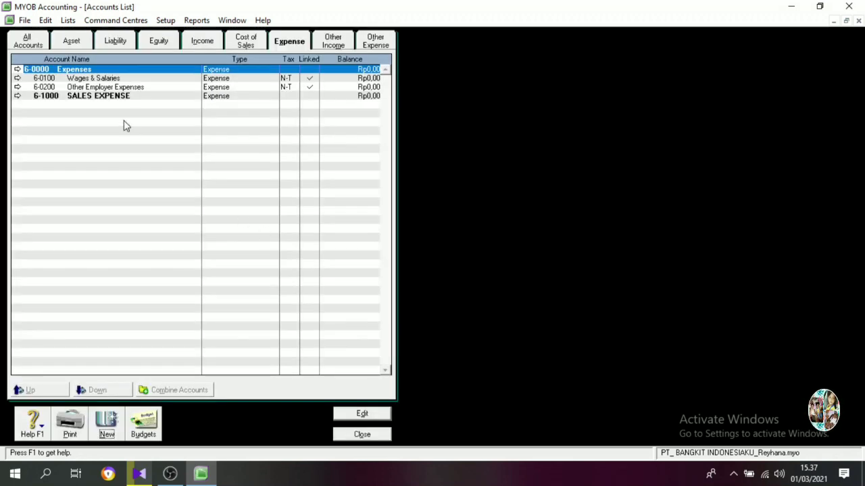
# Change the Wages & Salaries expense account to number 6-1100 and name Advertising Expense.
pyautogui.doubleClick(98, 79)
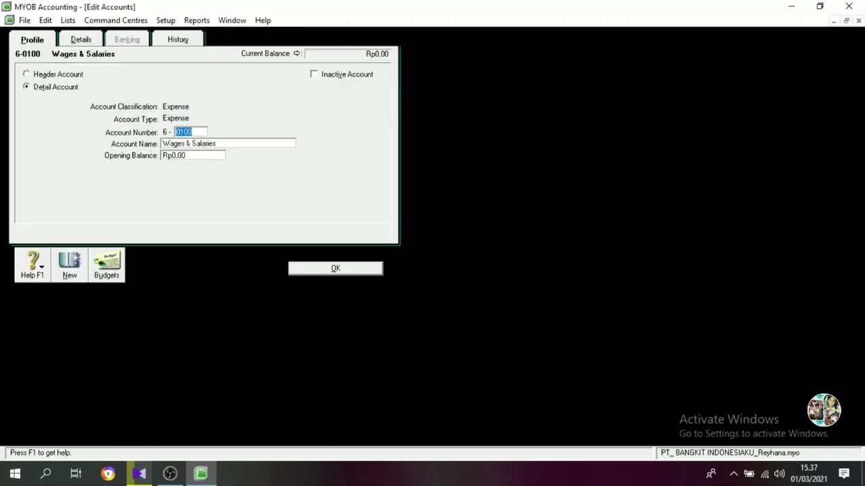
pyautogui.write('1100')
pyautogui.press('Tab')
pyautogui.write('aDVER')
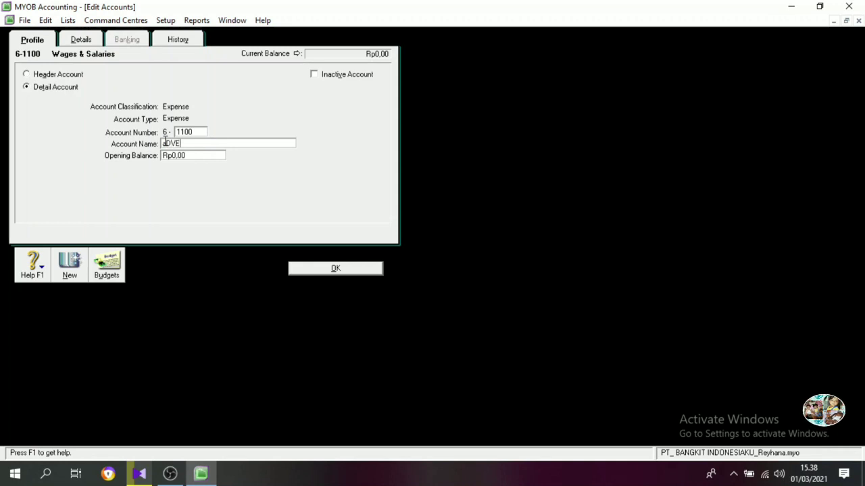
pyautogui.press('BackSpace')
pyautogui.press('BackSpace')
pyautogui.press('BackSpace')
pyautogui.press('BackSpace')
pyautogui.press('BackSpace')
pyautogui.write('Ad')
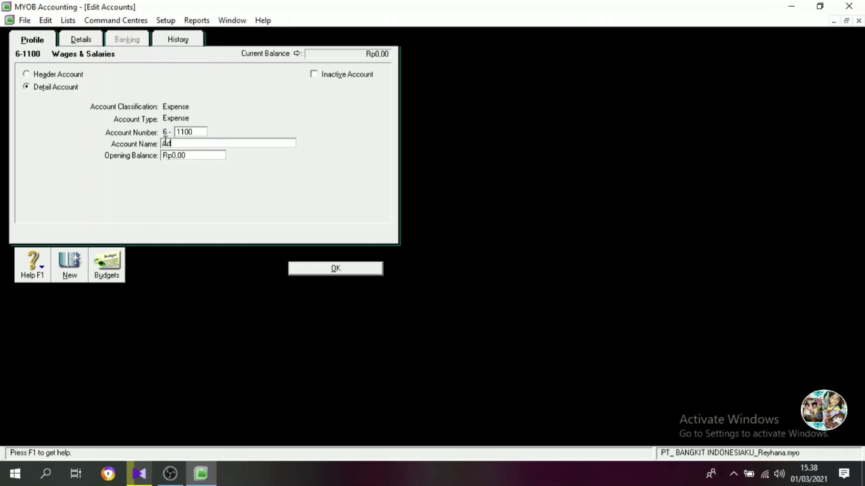
pyautogui.write('vertising Expense')
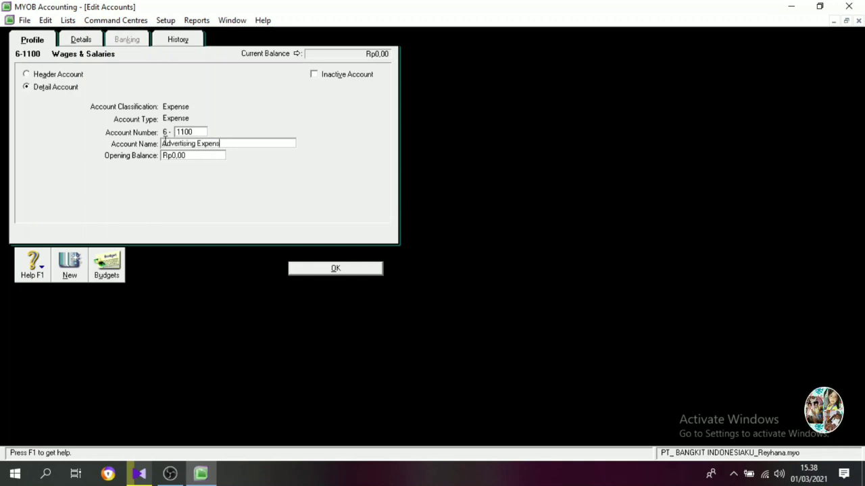
pyautogui.click(331, 269)
# Change the Other Employer Expenses account to number 6-1200 and name Store Supplies.
pyautogui.doubleClick(106, 78)
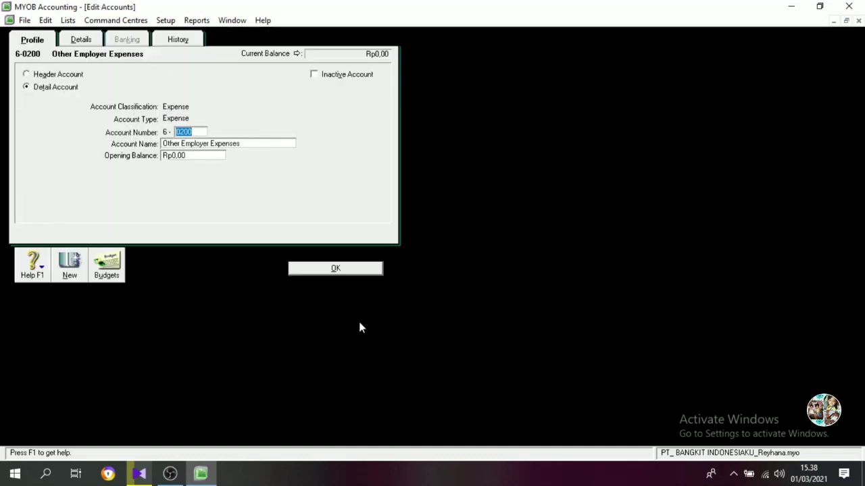
pyautogui.write('1200')
pyautogui.press('Tab')
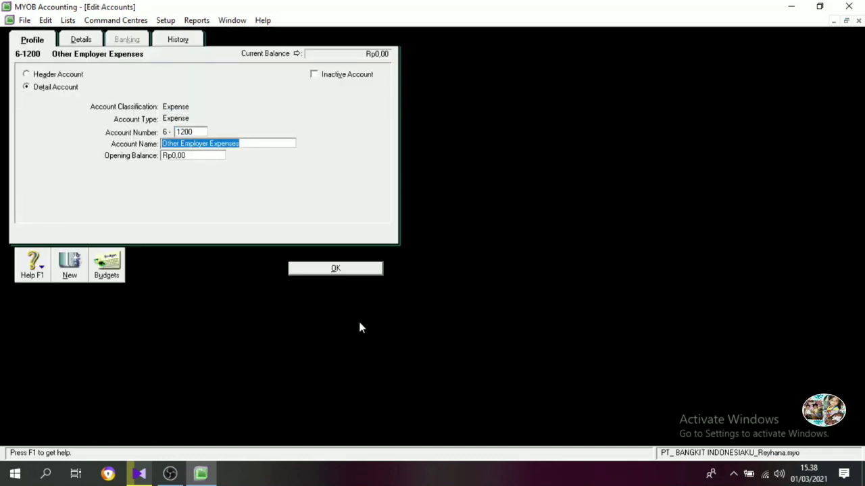
pyautogui.write('Store Supplie')
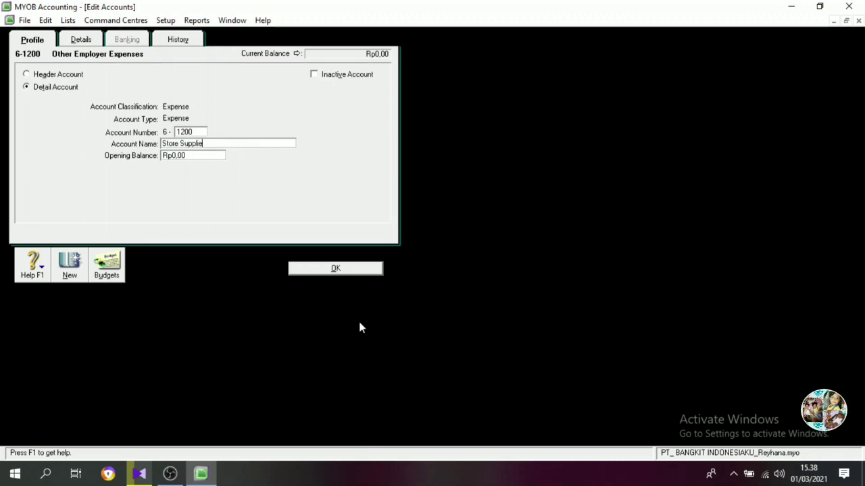
pyautogui.write('sz')
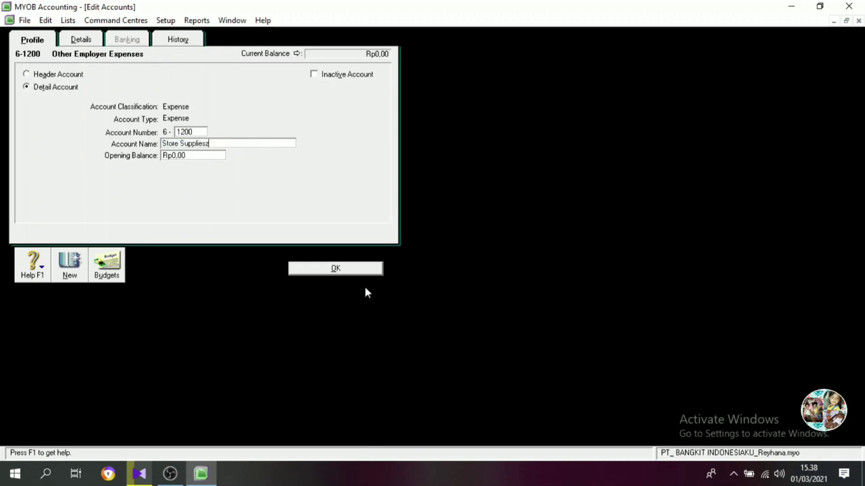
pyautogui.hotkey('alt', 'n')
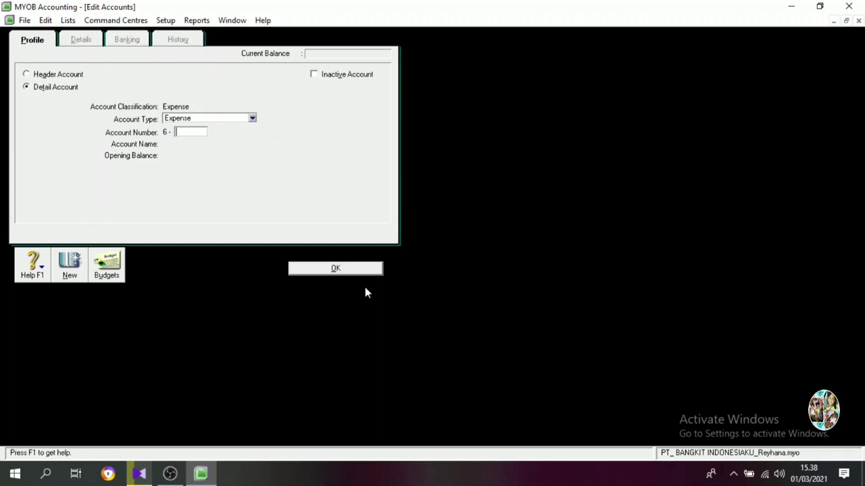
# Create an Expense detail account numbered 6-1300 with the name Utilities.
pyautogui.press('Tab')
# Complete the name of account 6-1300 as Utility Expense and create Expense detail account 6-1400 named Bad Debt Expense.
pyautogui.write('U')
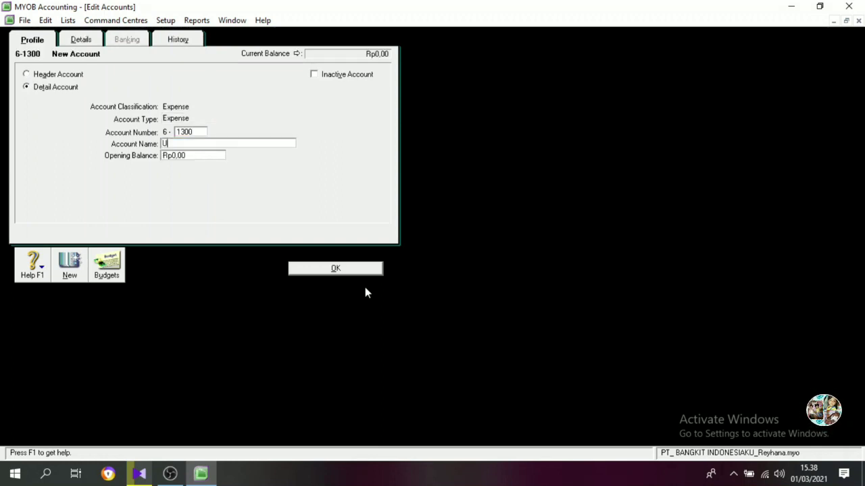
pyautogui.write('tilities')
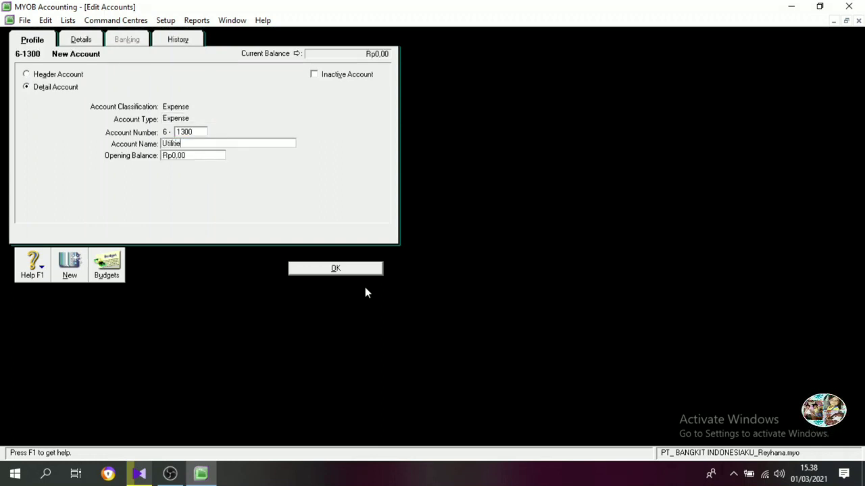
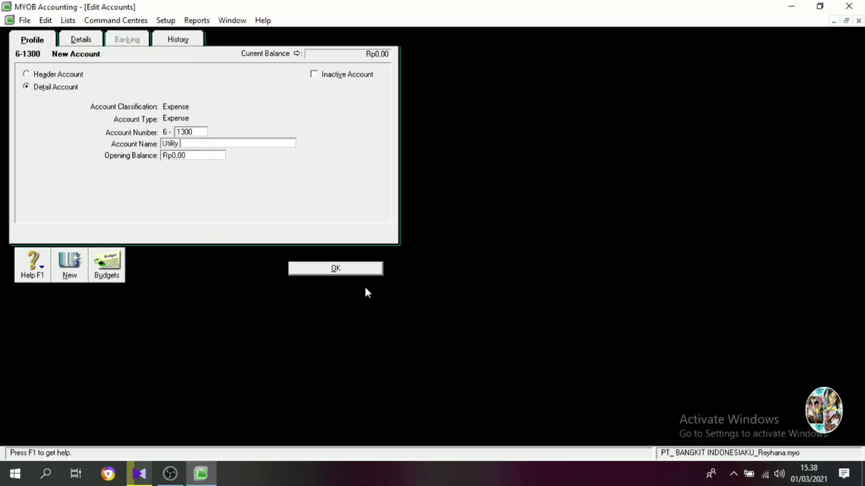
# Complete the name of account 6-1300 as Utility Expense and create Expense detail account 6-1400 named Bad Debt Expense.
pyautogui.write('ense')
pyautogui.press('Return')
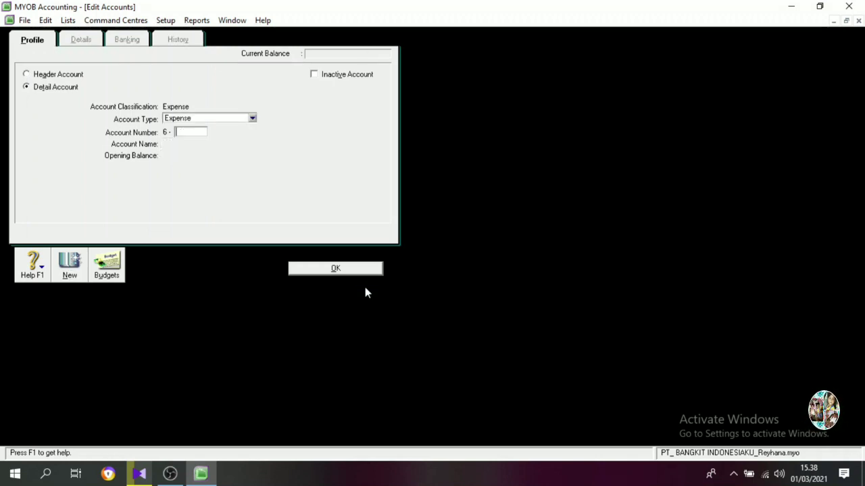
pyautogui.press('Tab')
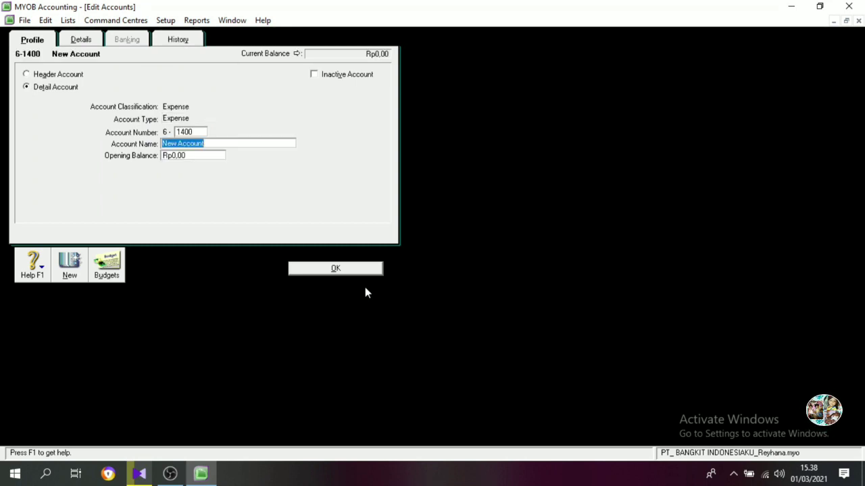
pyautogui.write('Bad Debt Ex')
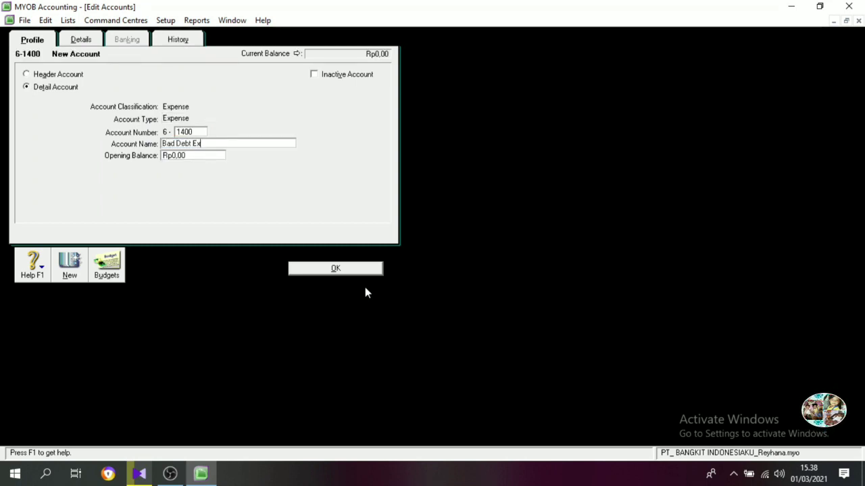
pyautogui.write('pes')
pyautogui.write('nse')
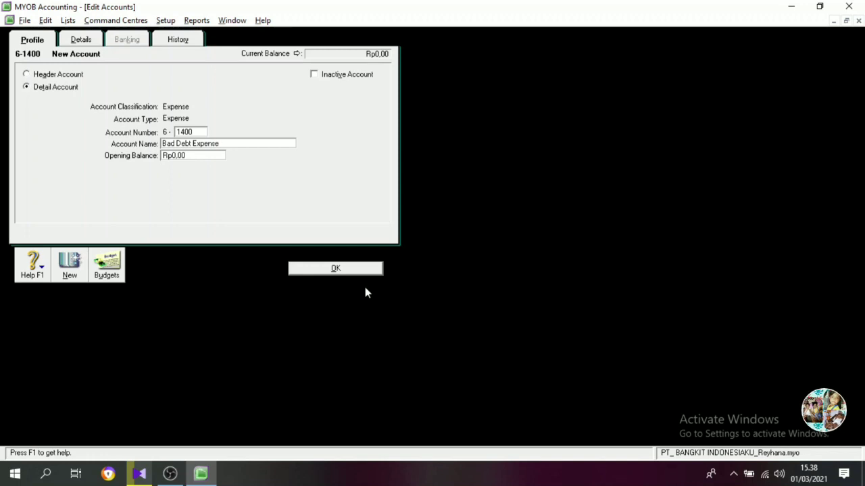
pyautogui.press('Return')
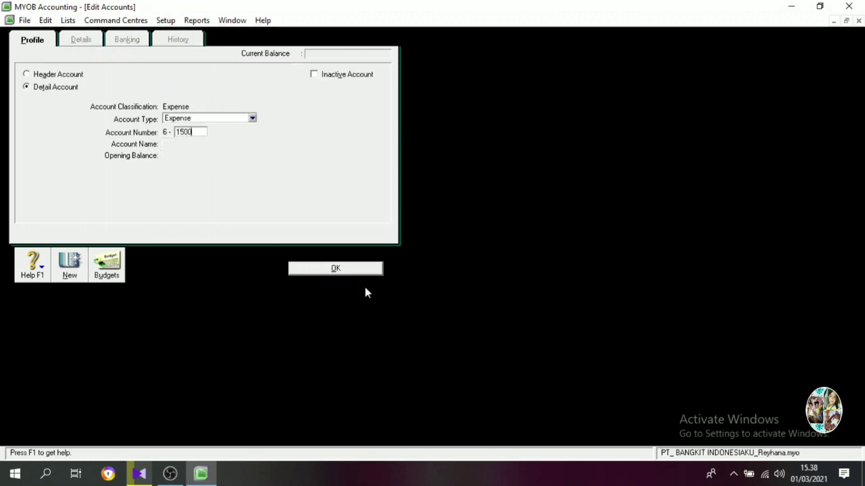
# Create an Expense detail account numbered 6-1500 with the name Spoilage Expense.
pyautogui.press('Tab')
pyautogui.write('Spoilage Exp')
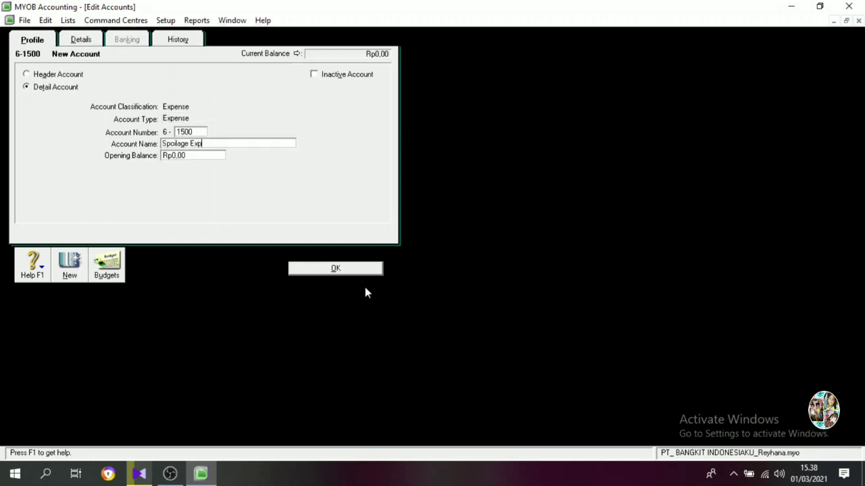
pyautogui.write('ense15')
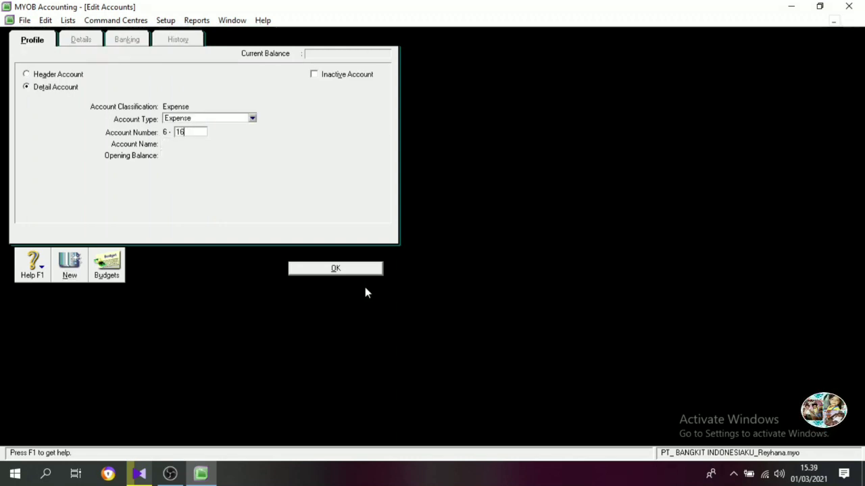
pyautogui.write('00')
# Create an Expense detail account numbered 6-1600 with the name Wages and Salaries Expense and return to the accounts list.
pyautogui.press('Tab')
pyautogui.write('W')
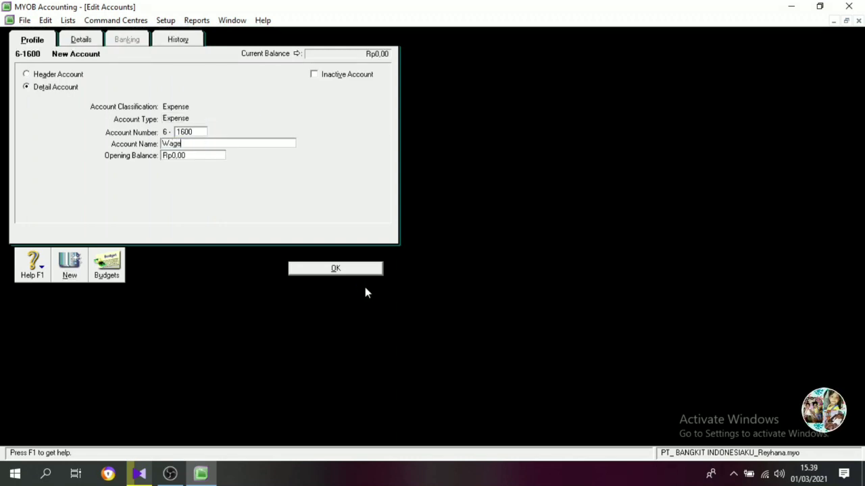
pyautogui.write('ages anf')
pyautogui.press('BackSpace')
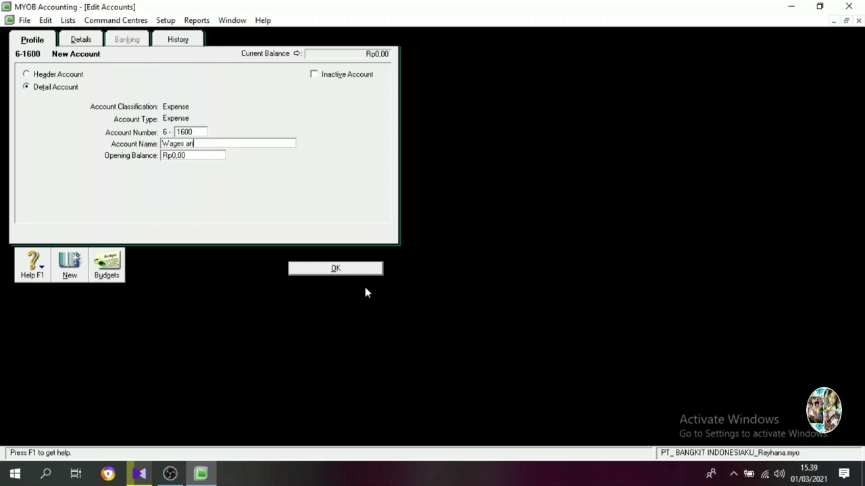
pyautogui.write('d Salaries')
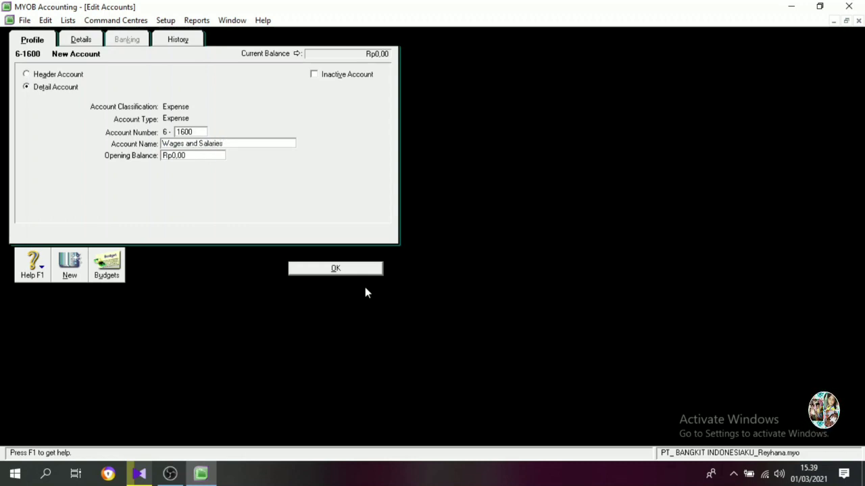
pyautogui.write(' Expense')
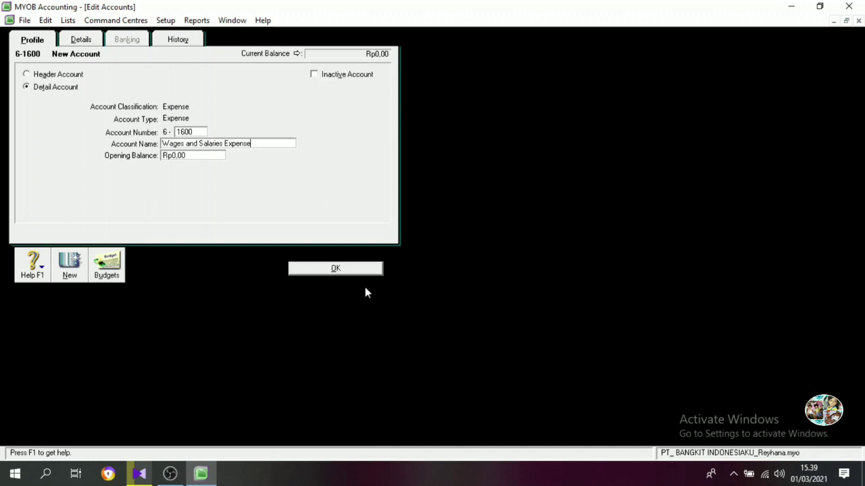
pyautogui.click(358, 270)
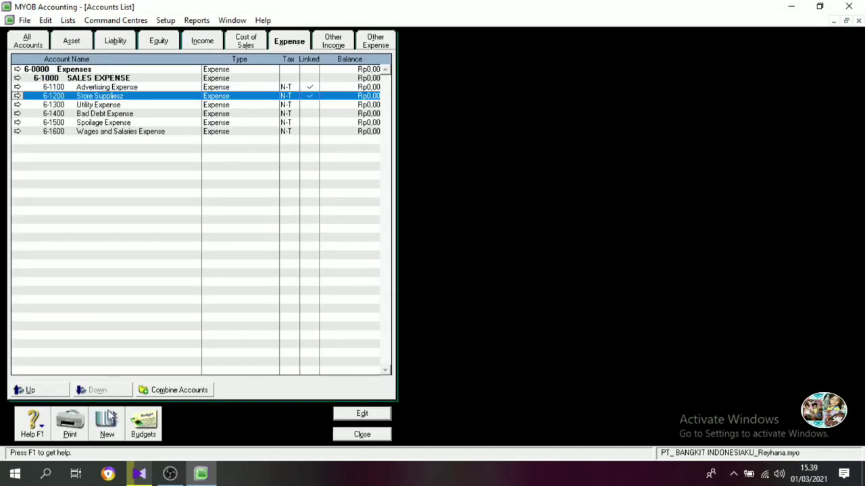
# Create an Expense header account numbered 6-2000 with the name GENERAL & ADMINISTRATION EXPE.
pyautogui.click(108, 417)
pyautogui.click(46, 76)
pyautogui.click(189, 132)
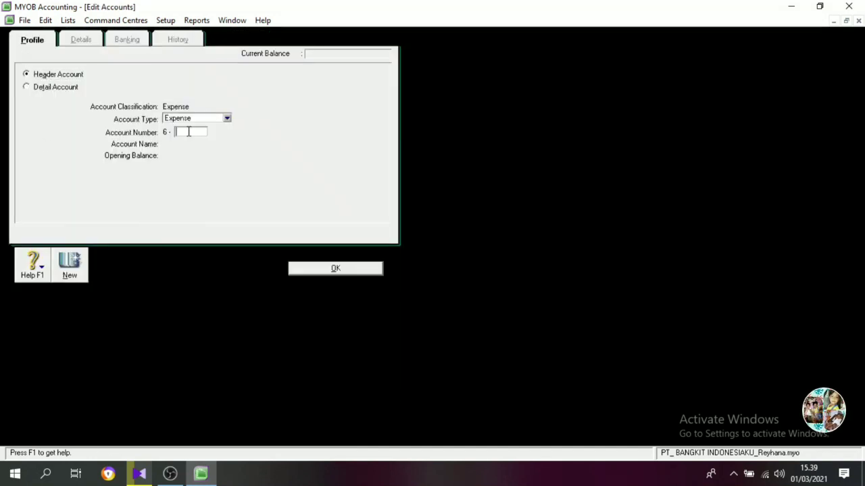
pyautogui.write('2000')
pyautogui.press('Tab')
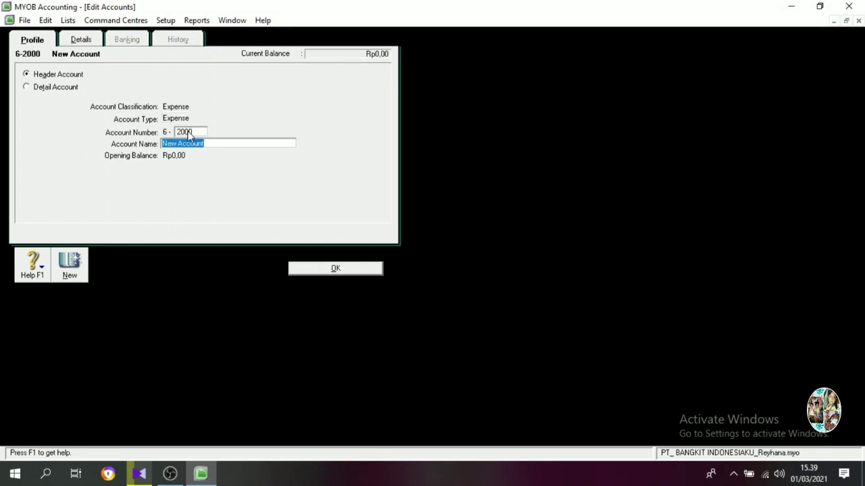
pyautogui.write('GENERAL')
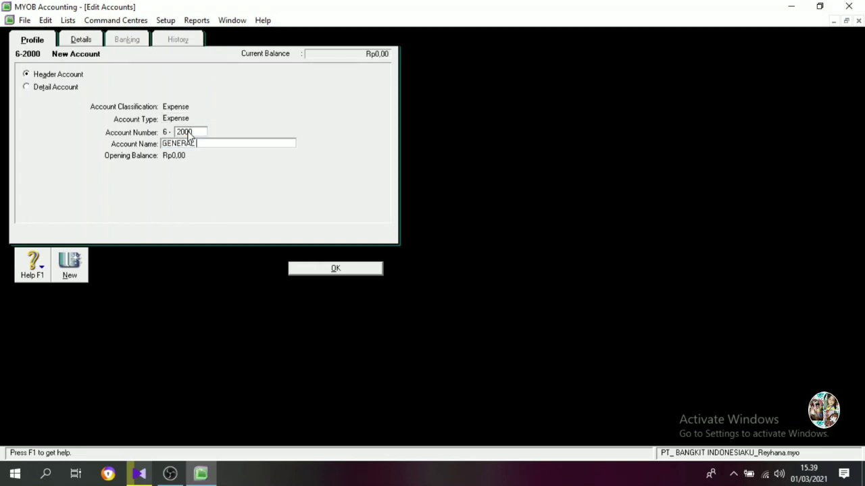
pyautogui.write(' & ADMINISTRA')
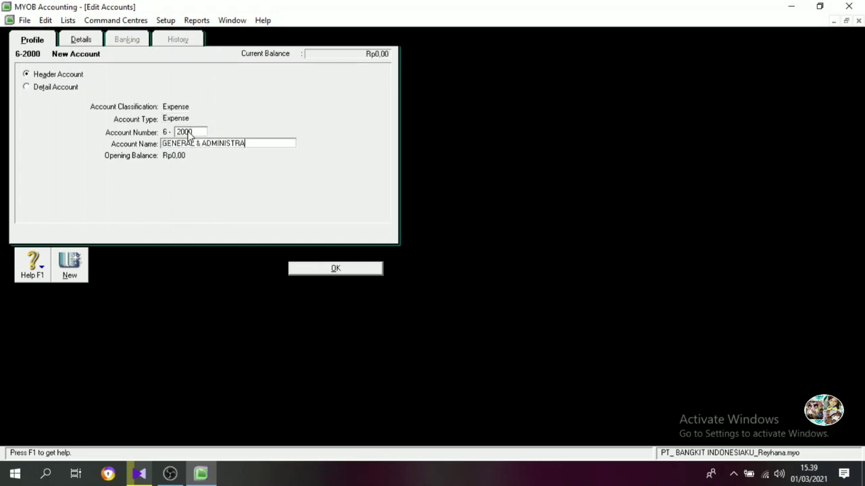
pyautogui.write('TION EXPES')
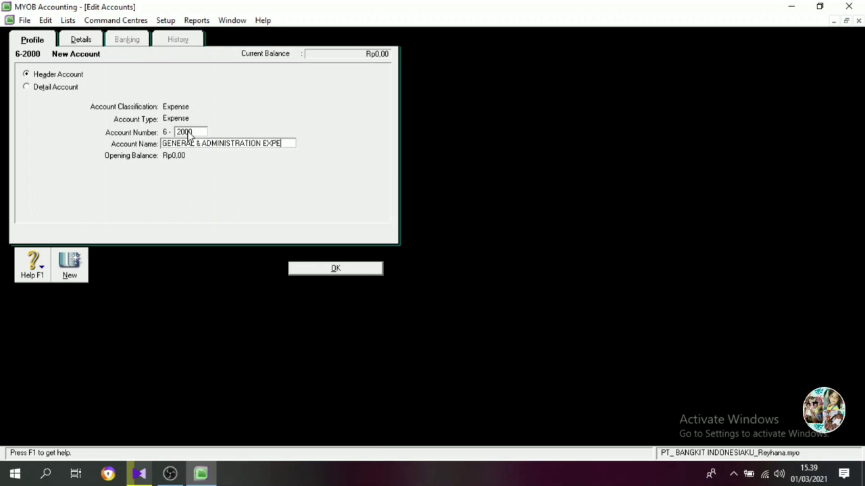
pyautogui.click(329, 267)
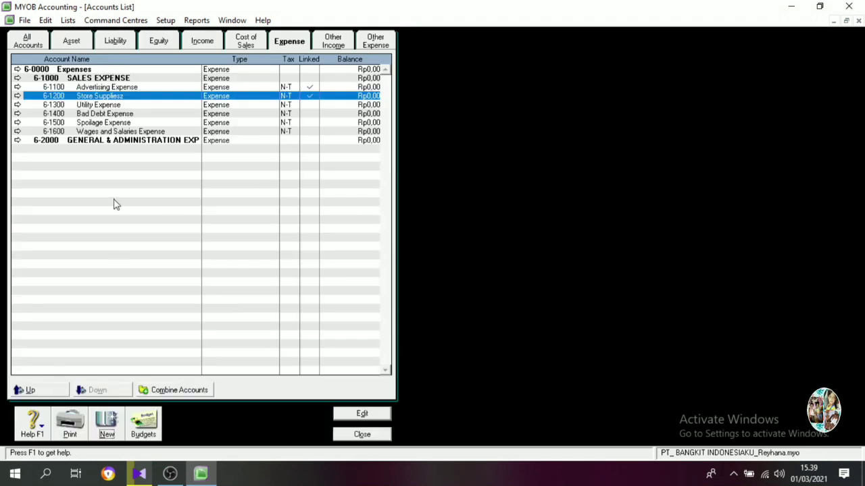
# Create an Expense detail account numbered 6-2100 with the name "Teleph, Water, Elect Expense".
pyautogui.click(107, 422)
pyautogui.write('2100')
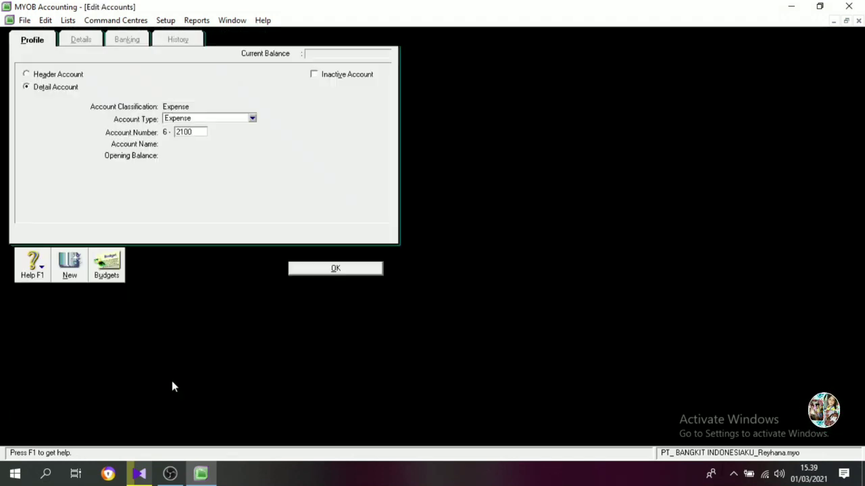
pyautogui.press('Tab')
pyautogui.write('ELECT')
pyautogui.press('BackSpace')
pyautogui.press('BackSpace')
pyautogui.press('BackSpace')
pyautogui.press('BackSpace')
pyautogui.press('BackSpace')
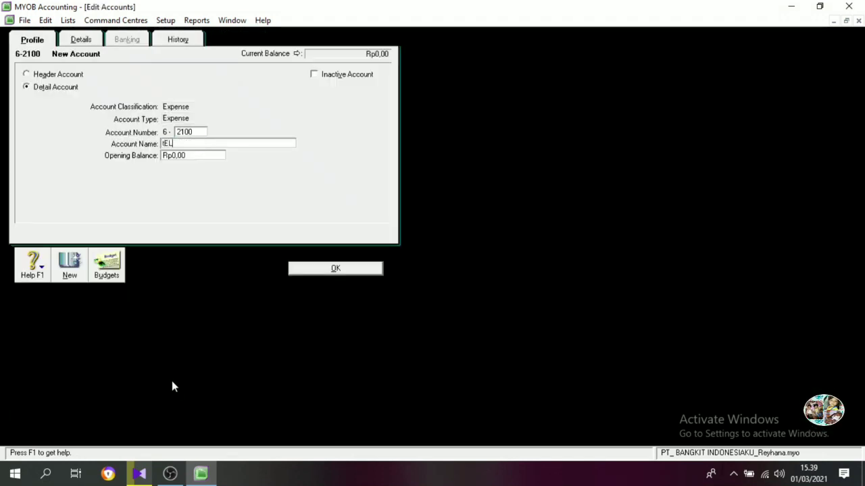
pyautogui.write('Teleph')
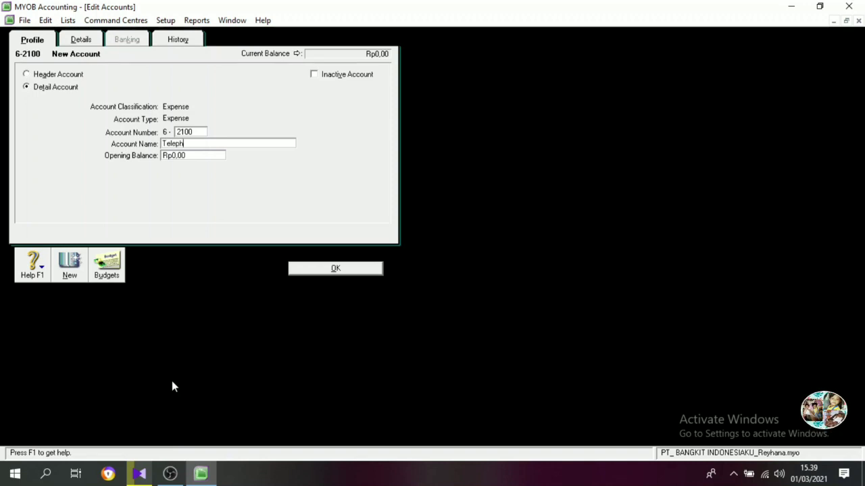
pyautogui.write(', Water')
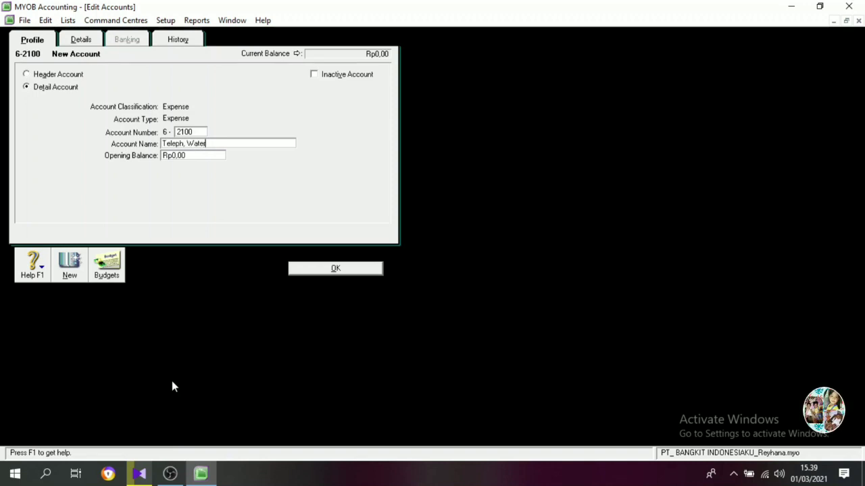
pyautogui.write(',')
pyautogui.write(' Elect')
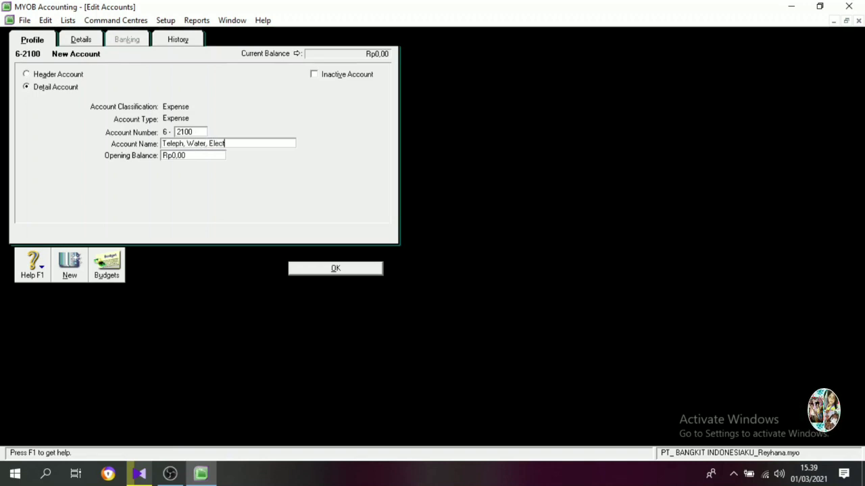
pyautogui.write(' Expense')
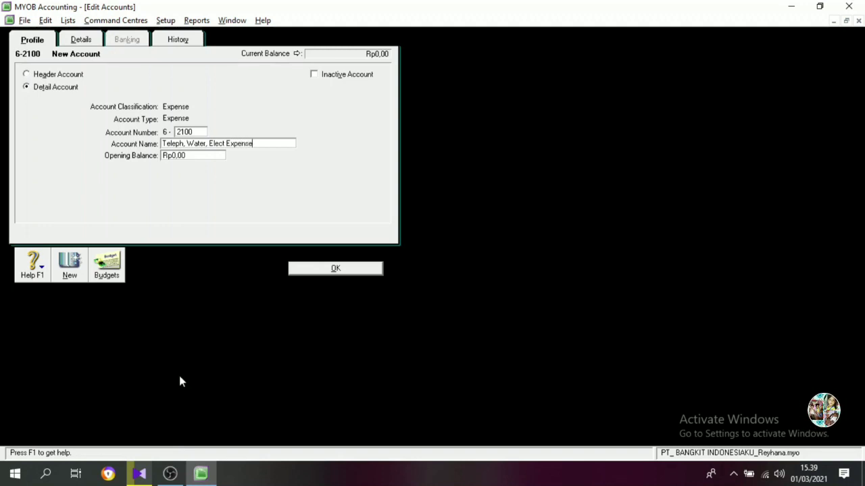
pyautogui.press('Return')
# Create an Expense detail account numbered 6-2210 with the name Depreciation Expense-Building.
pyautogui.write('2210')
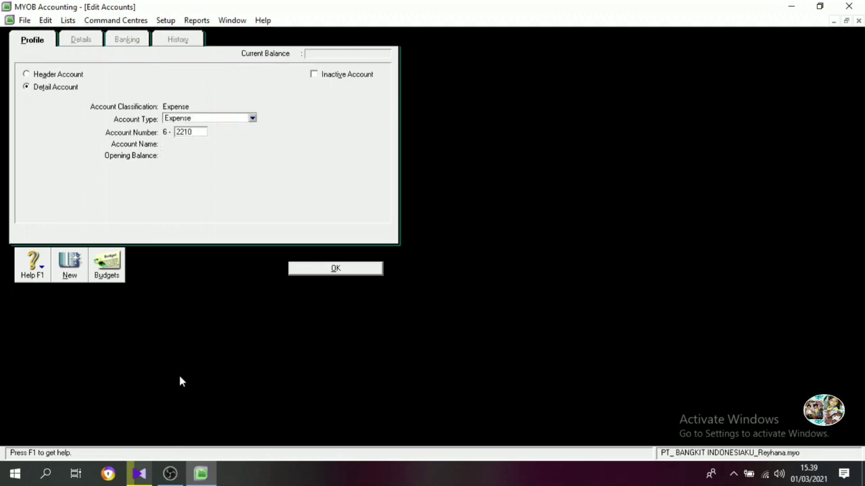
pyautogui.press('Tab')
pyautogui.write('D')
pyautogui.write('ci')
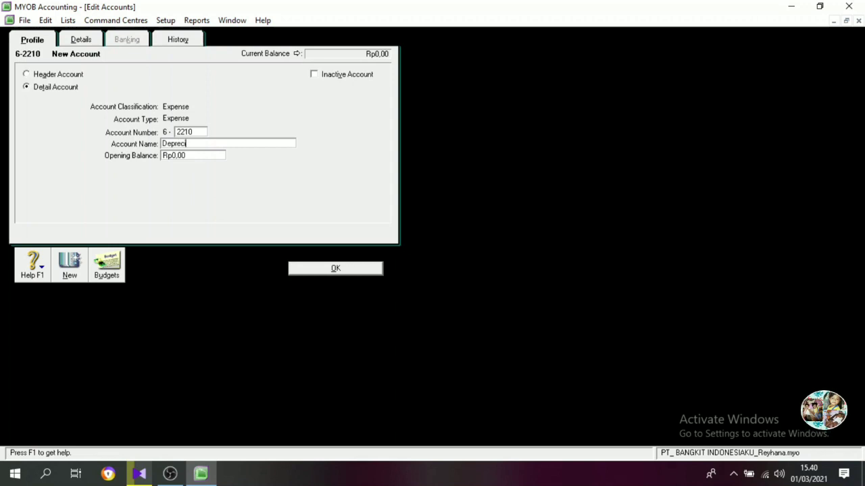
pyautogui.write('ation Expe')
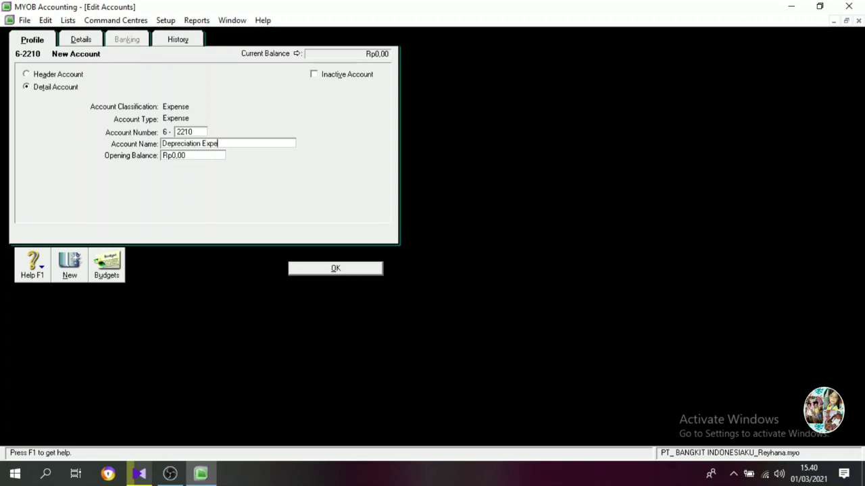
pyautogui.write('nse-uilding')
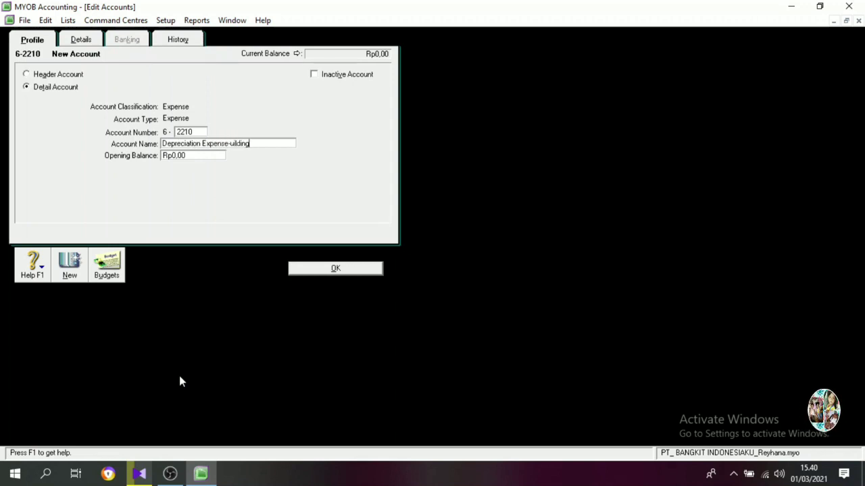
pyautogui.press('BackSpace')
pyautogui.press('BackSpace')
pyautogui.press('BackSpace')
pyautogui.press('BackSpace')
pyautogui.press('BackSpace')
pyautogui.press('BackSpace')
pyautogui.press('BackSpace')
pyautogui.write('Bu')
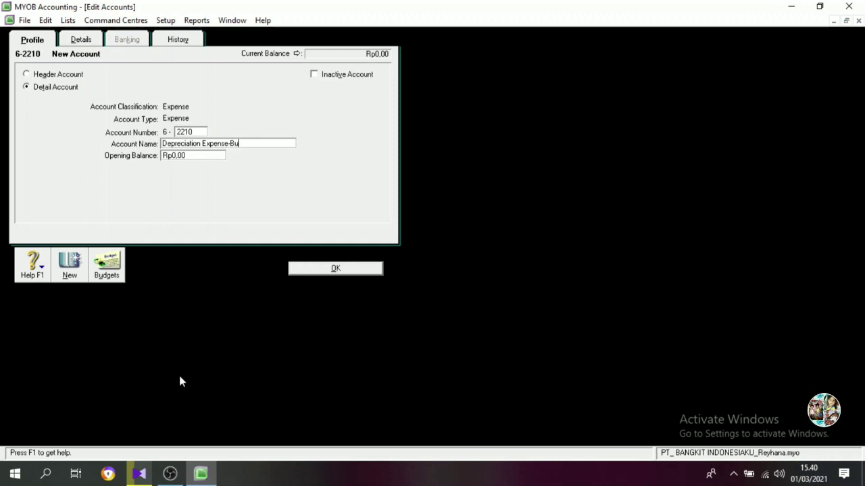
pyautogui.write('ilding')
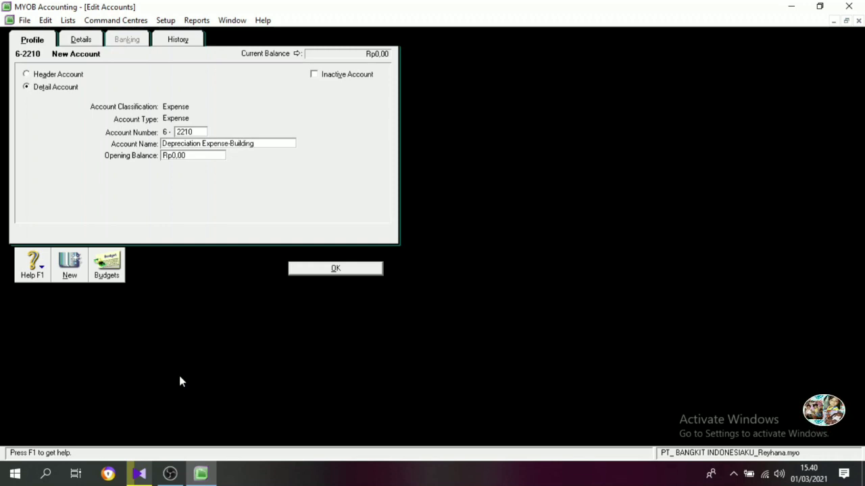
pyautogui.press('Return')
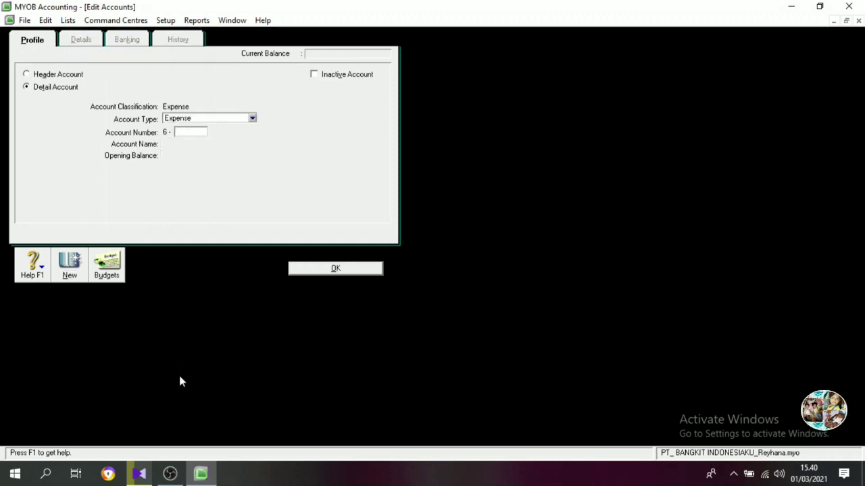
# Create an Expense detail account numbered 6-2220 with the name Depreciation Expense-Vehicles.
pyautogui.write('2220')
pyautogui.press('Tab')
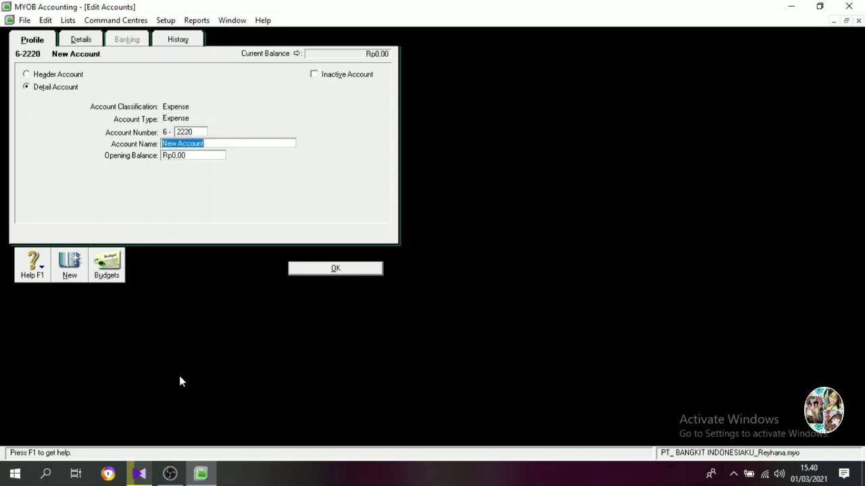
pyautogui.write('Depreciation E')
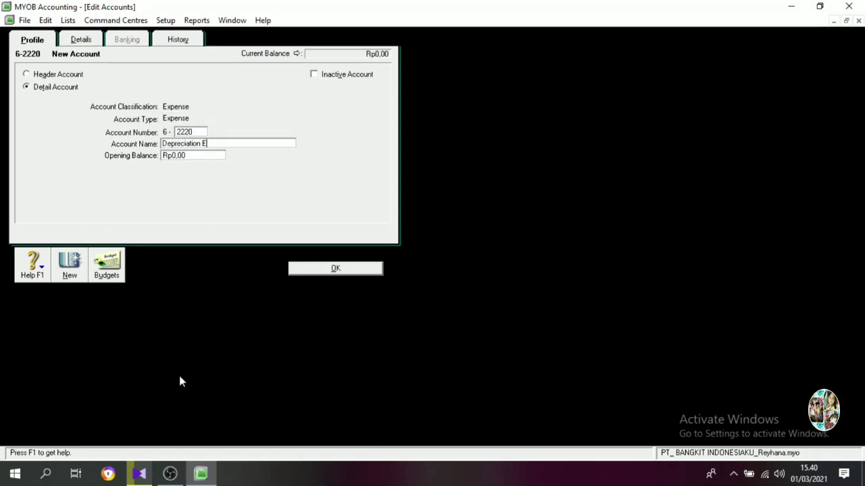
pyautogui.write('xpense-')
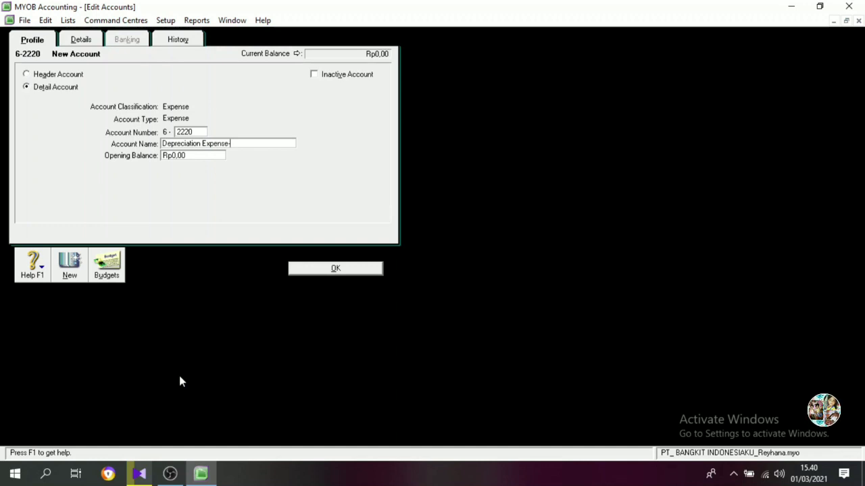
pyautogui.write('Vehicles')
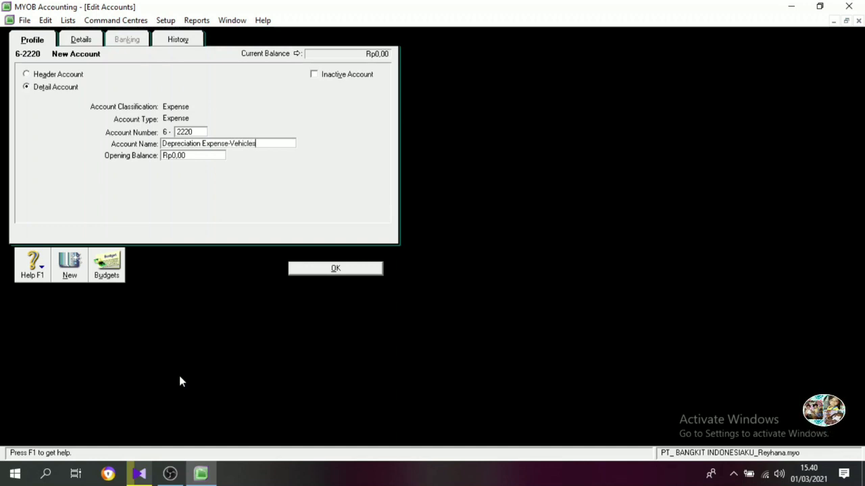
pyautogui.press('Return')
# Create an Expense detail account numbered 6-2230 with the name Depreciation Expense-Equipment.
pyautogui.write('2230')
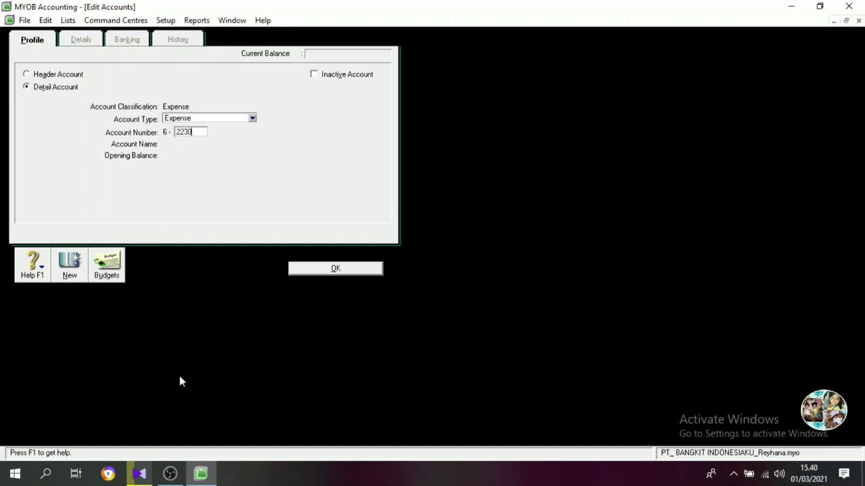
pyautogui.press('Tab')
pyautogui.write('Depre')
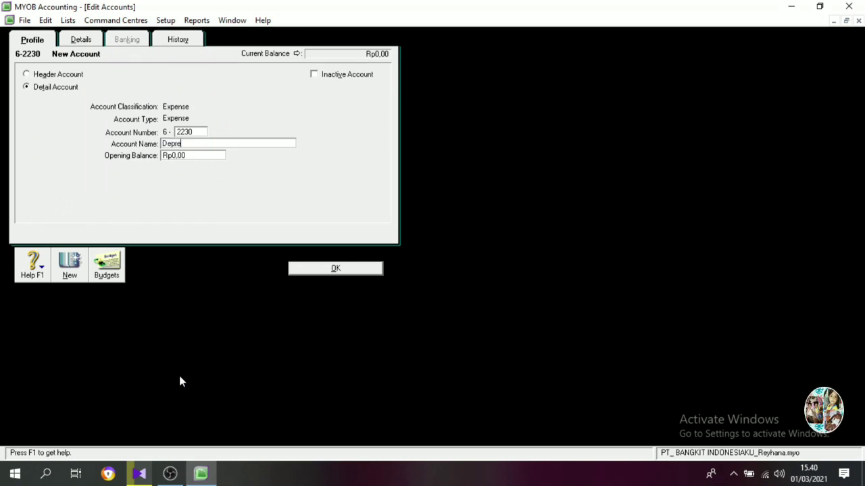
pyautogui.write('ciation Expense')
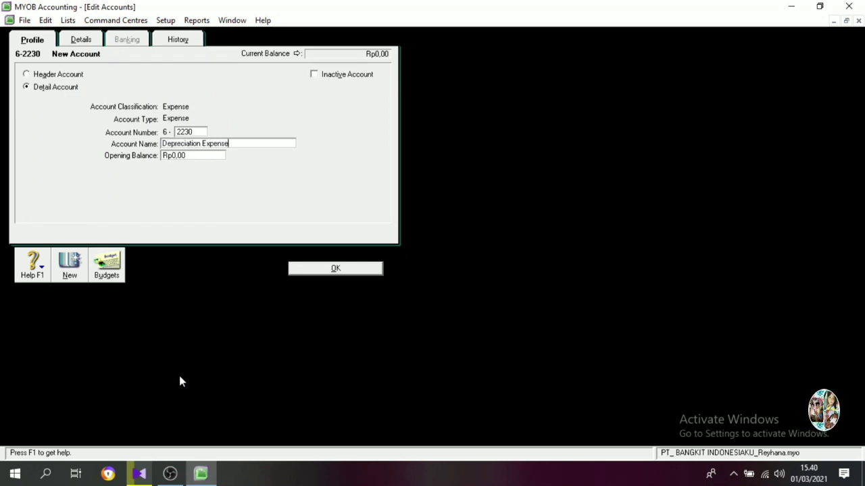
pyautogui.write('-Equi')
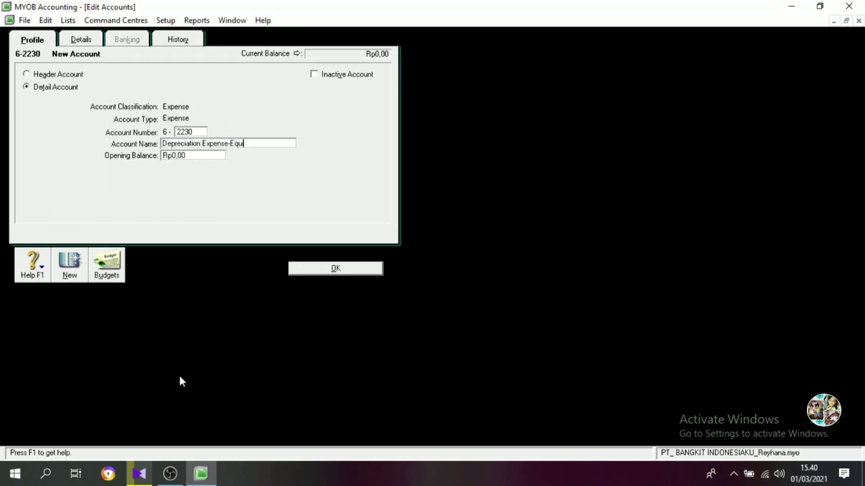
pyautogui.write('pment')
pyautogui.press('Return')
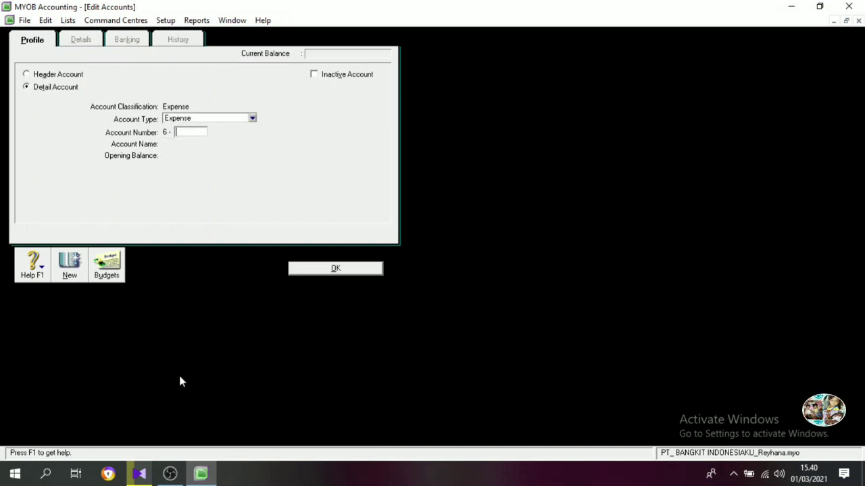
# Create an Expense detail account numbered 6-2300 with the name Insurance Expense.
pyautogui.write('2300')
pyautogui.press('Tab')
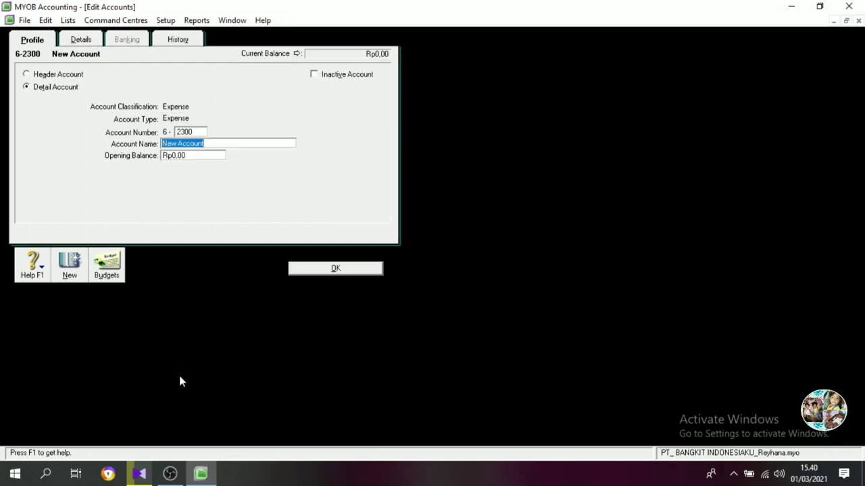
pyautogui.write('Insurance E')
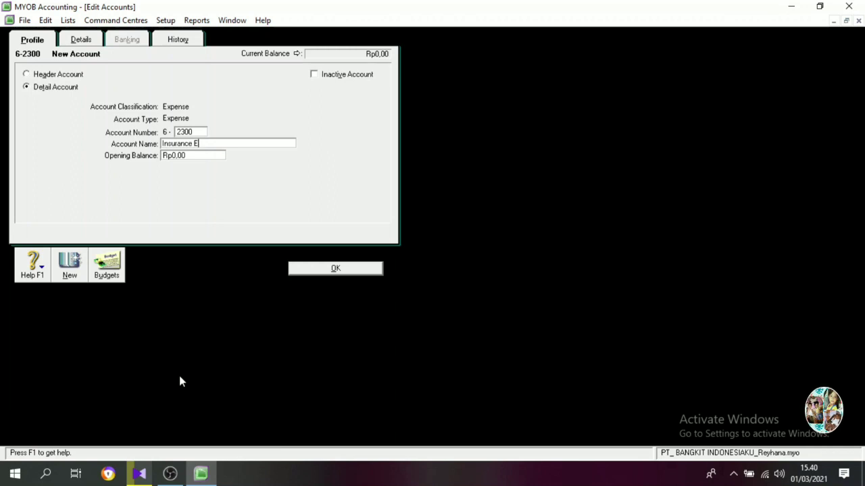
pyautogui.write('xpense')
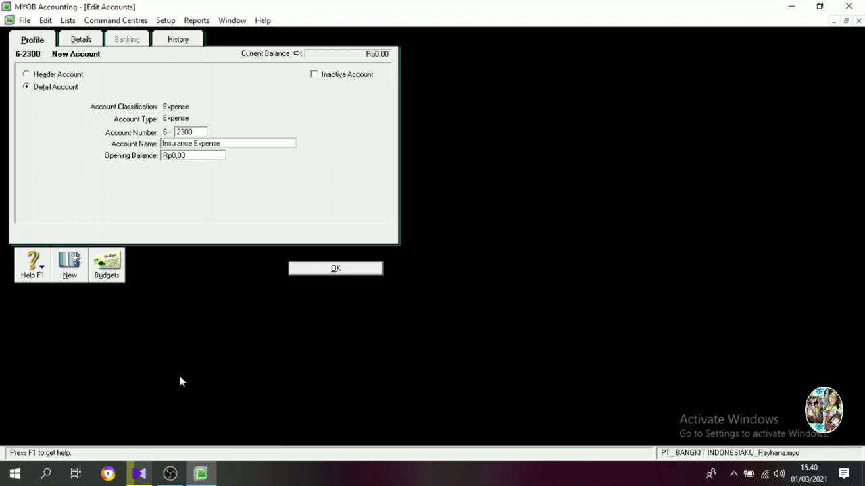
pyautogui.press('Return')
# Create an Expense detail account numbered 6-2400 with the name Other Operating Expense.
pyautogui.write('240')
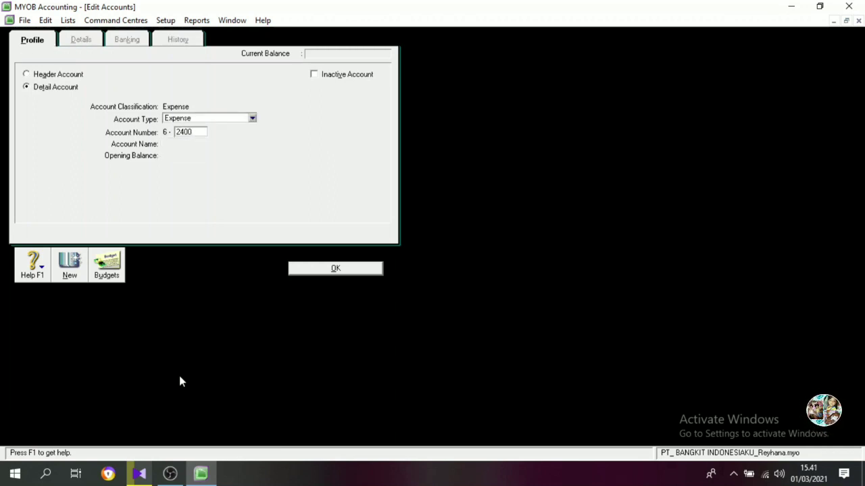
pyautogui.press('Tab')
pyautogui.write('Other')
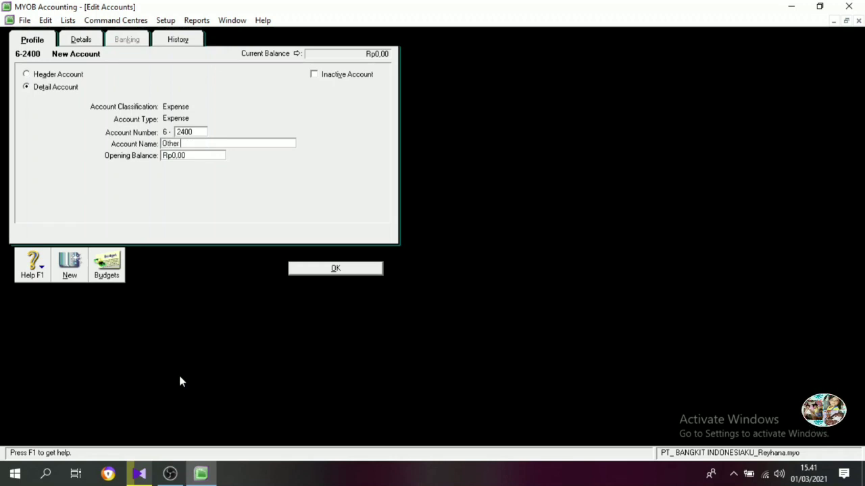
pyautogui.write(' Operating')
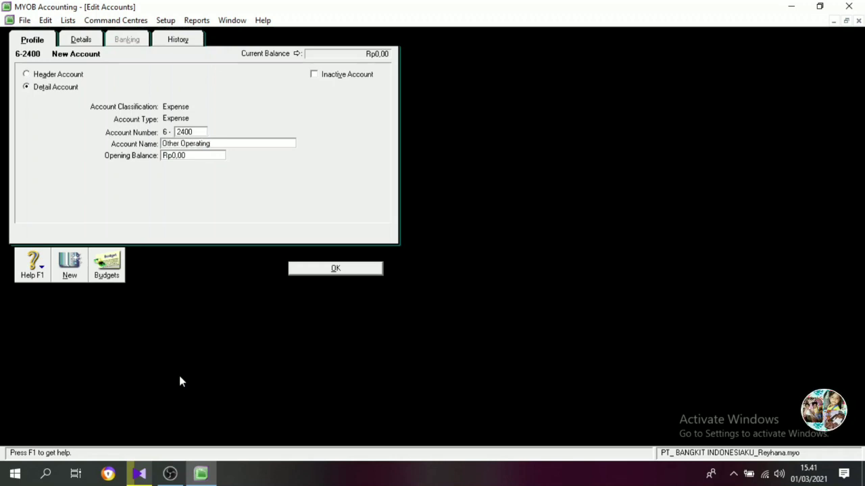
pyautogui.write(' Expense')
pyautogui.press('Return')
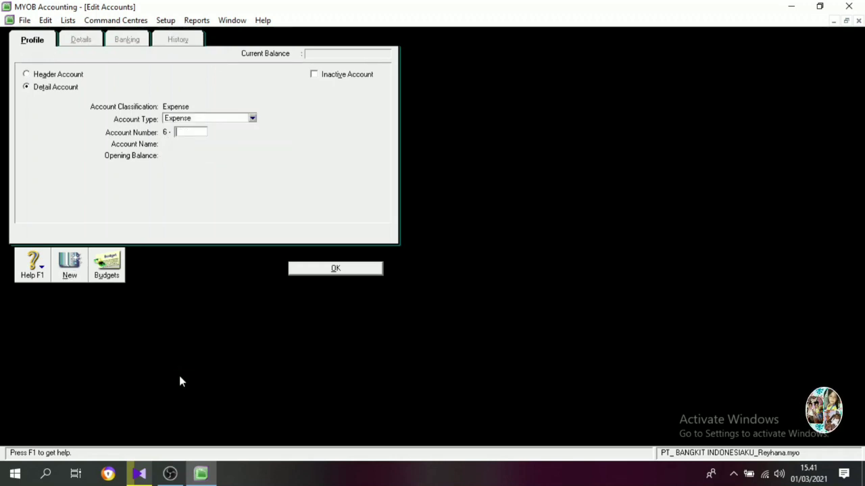
# Create an Expense detail account numbered 6-2500 with the name Wages & Salaries Expense and return to the accounts list.
pyautogui.write('2500')
pyautogui.press('Tab')
pyautogui.write('Wag')
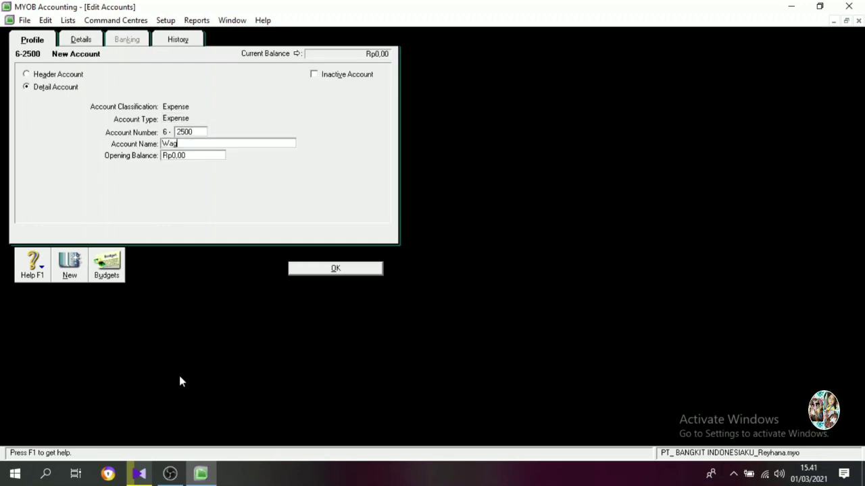
pyautogui.write('es & Salari')
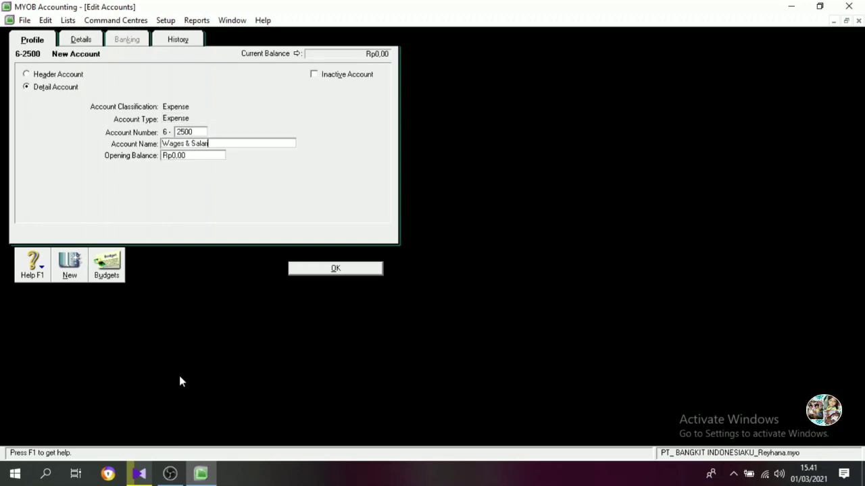
pyautogui.write('es Expense')
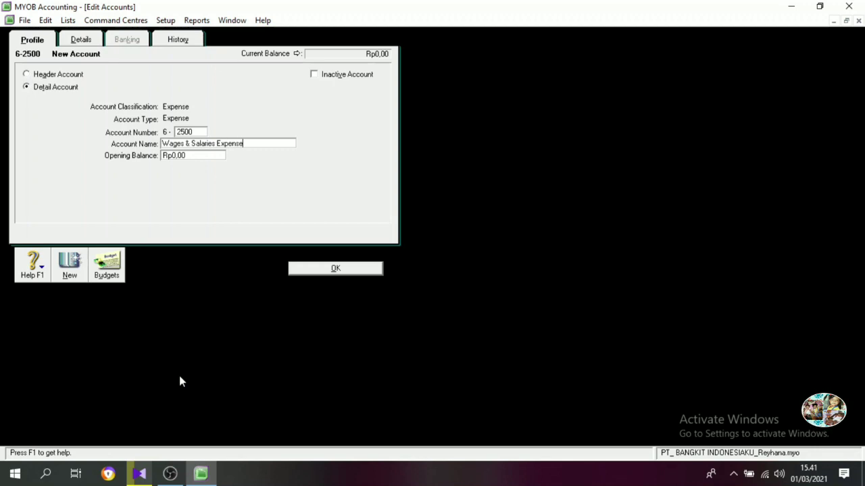
pyautogui.click(313, 269)
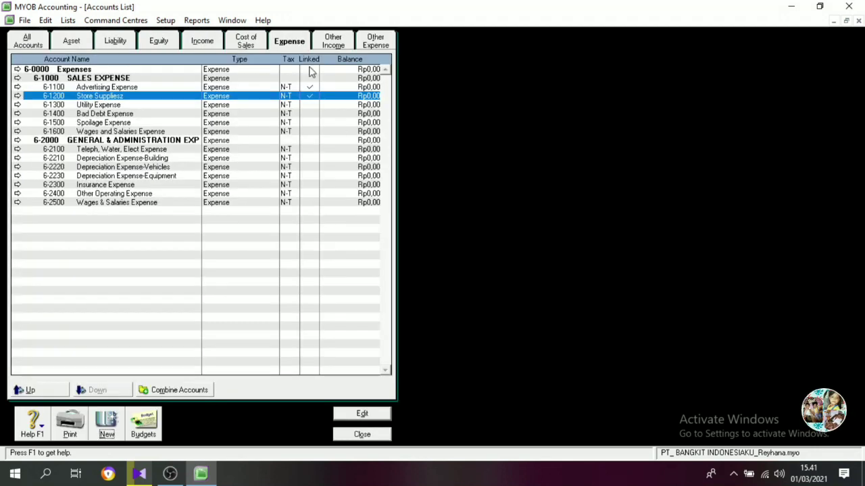
# Rename the Other Income header account 8-0000 as OTHER REVENUES/EXPENSE.
pyautogui.click(333, 41)
pyautogui.doubleClick(96, 70)
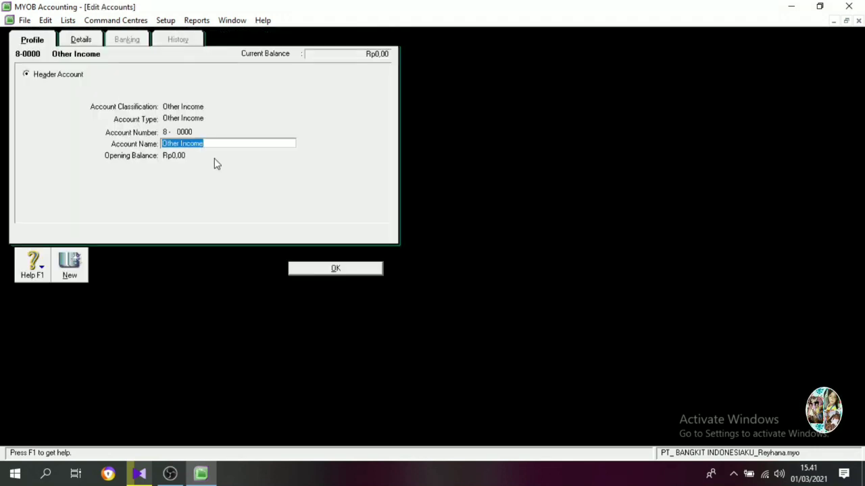
pyautogui.write('OTHER REVENUES')
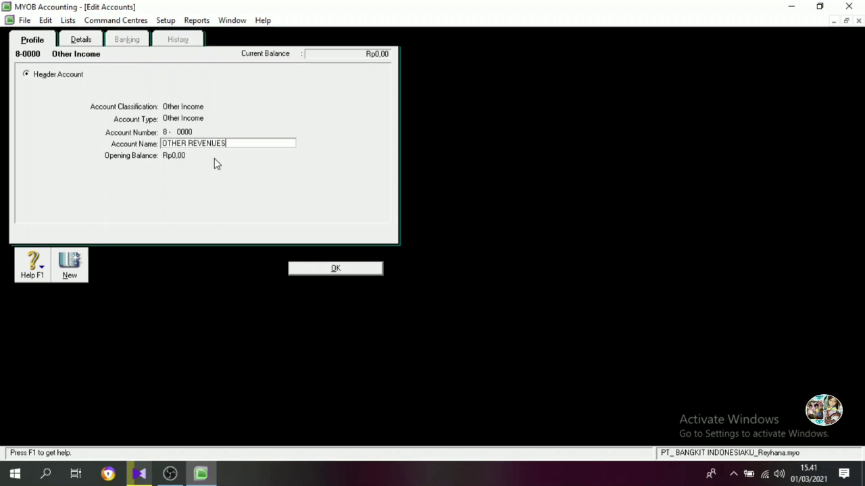
pyautogui.write('/EXPENSE')
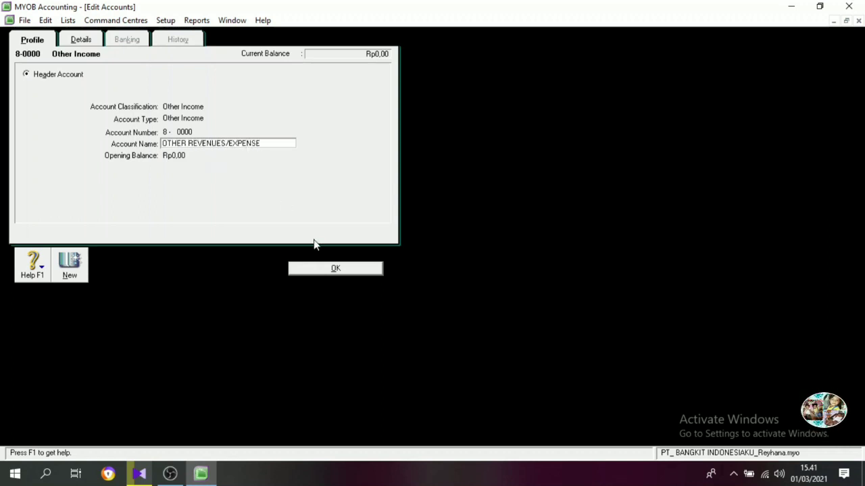
pyautogui.click(330, 270)
# Create an Other Income header account numbered 8-1000 with the name OTHER REVENUE.
pyautogui.click(115, 439)
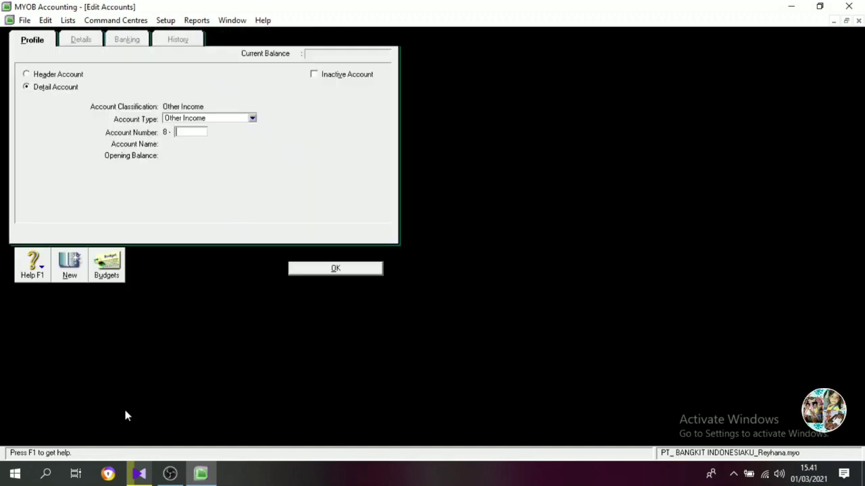
pyautogui.write('8100')
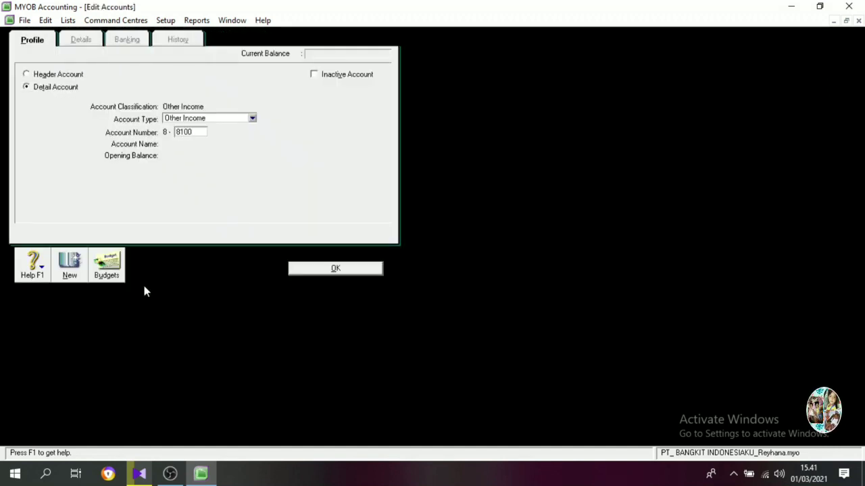
pyautogui.press('BackSpace')
pyautogui.press('BackSpace')
pyautogui.press('BackSpace')
pyautogui.press('BackSpace')
pyautogui.write('1000')
pyautogui.press('Tab')
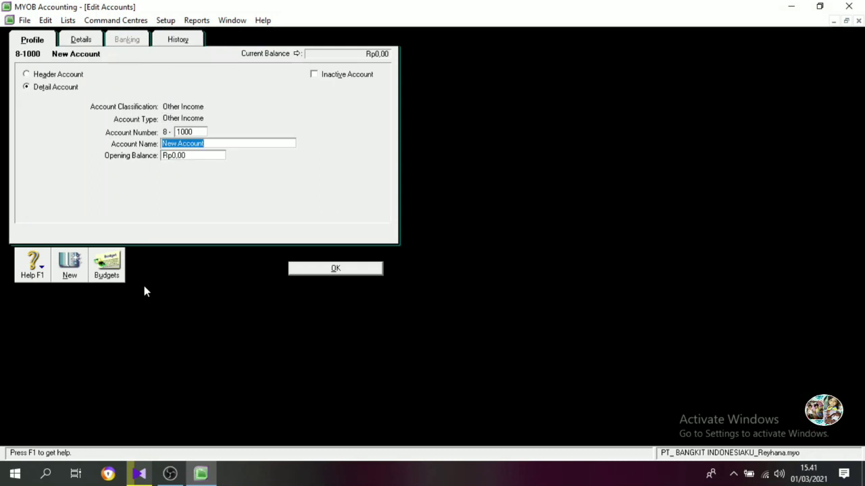
pyautogui.write('OTHER REVENU')
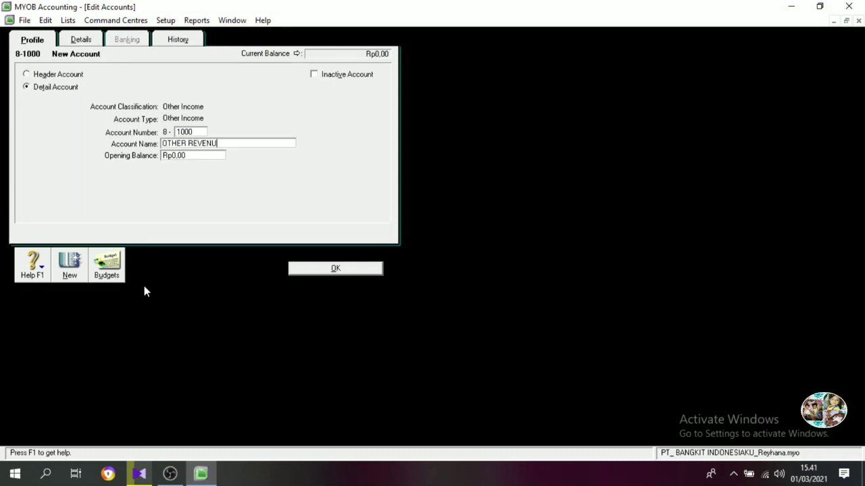
pyautogui.write('E')
pyautogui.click(54, 74)
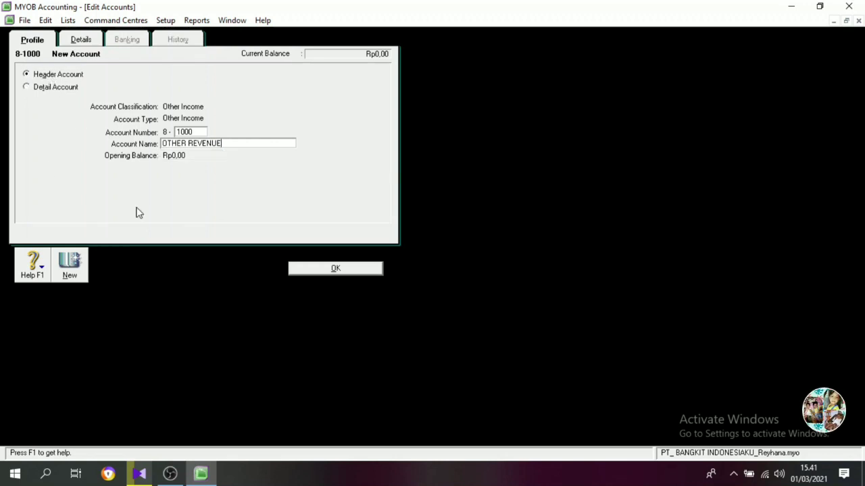
pyautogui.press('Return')
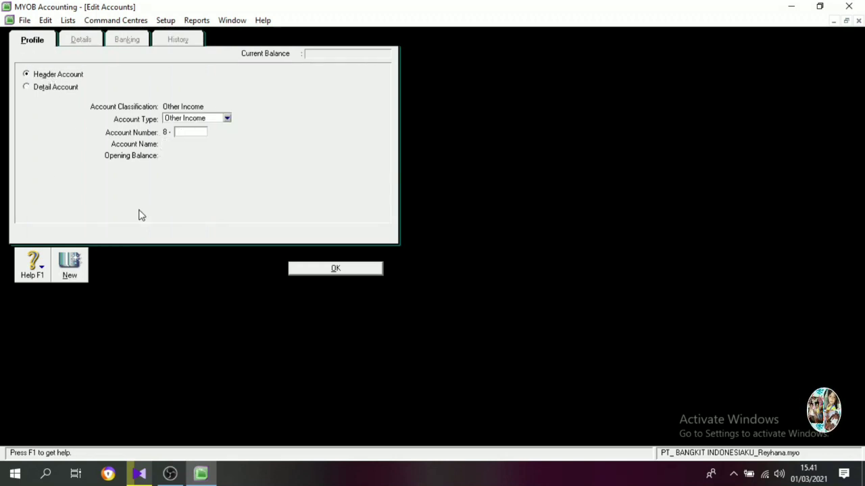
# Create an Other Income account numbered 8-1100 with the name Interest Revenue, keeping the header account type.
pyautogui.write('1100')
pyautogui.press('Tab')
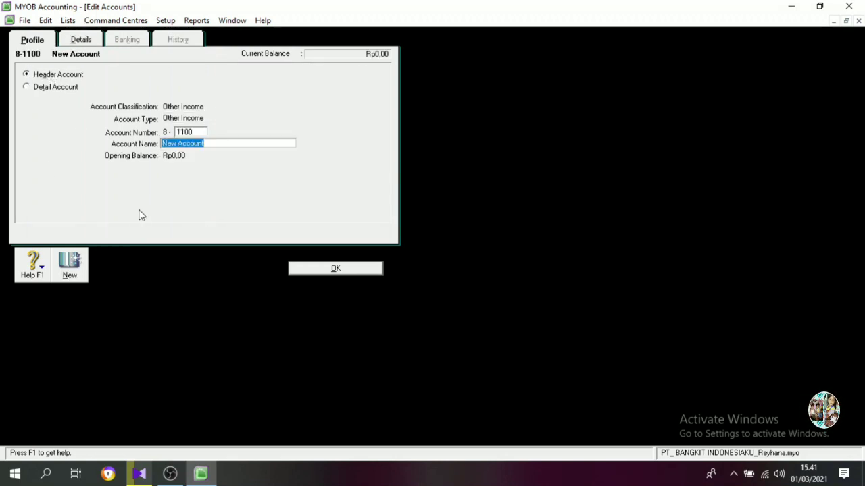
pyautogui.write('R')
pyautogui.press('BackSpace')
pyautogui.write('Inte')
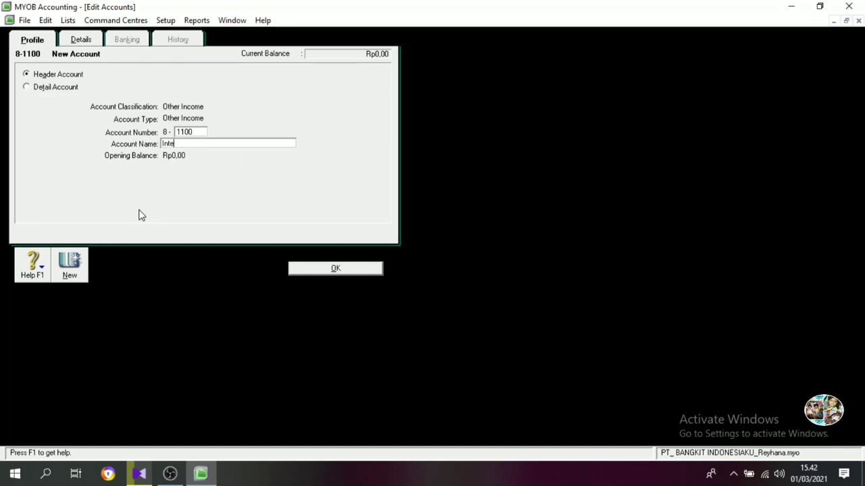
pyautogui.write('rest Reven')
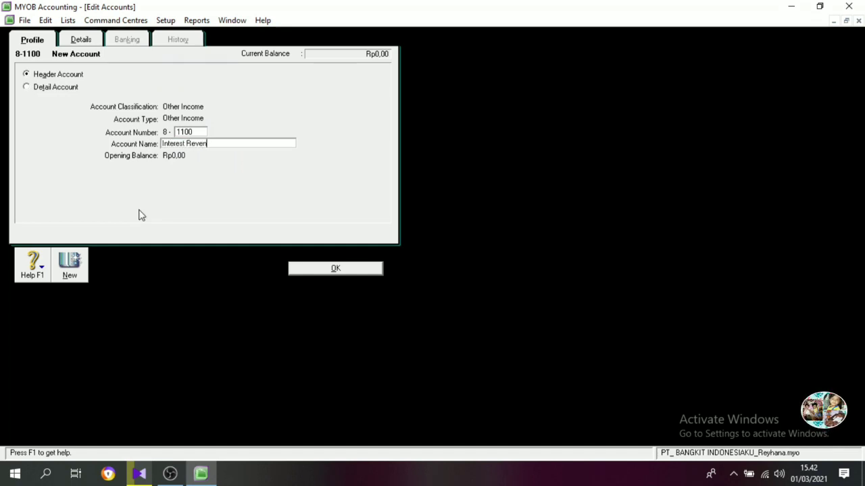
pyautogui.write('ue')
pyautogui.press('Return')
# Create an Other Income header account numbered 8-1200 with the name Late Fees Collected.
pyautogui.write('1200')
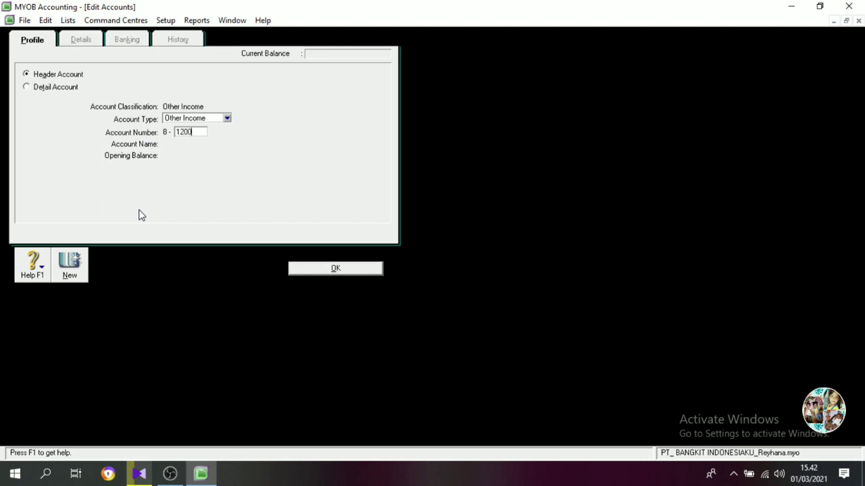
pyautogui.press('Tab')
pyautogui.write('Late F')
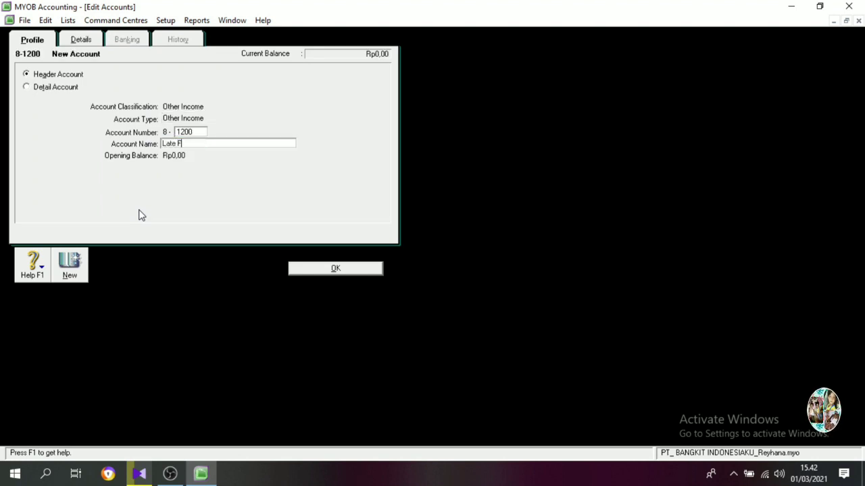
pyautogui.write('ees Collected')
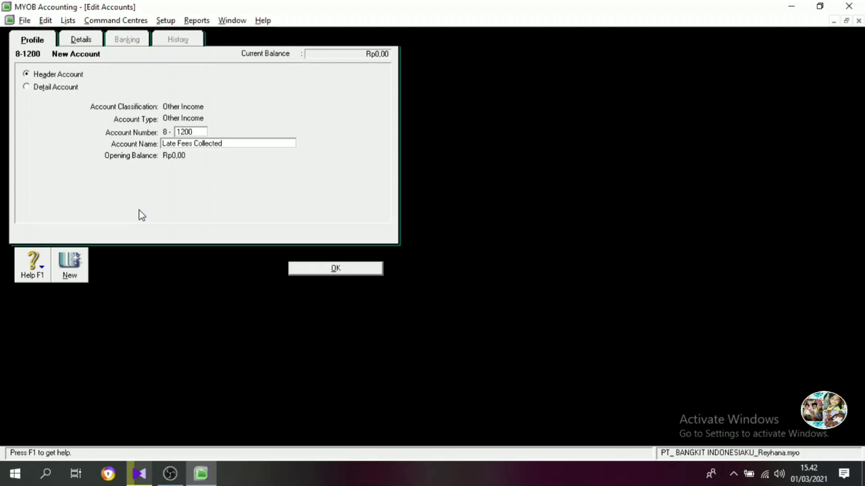
pyautogui.press('Return')
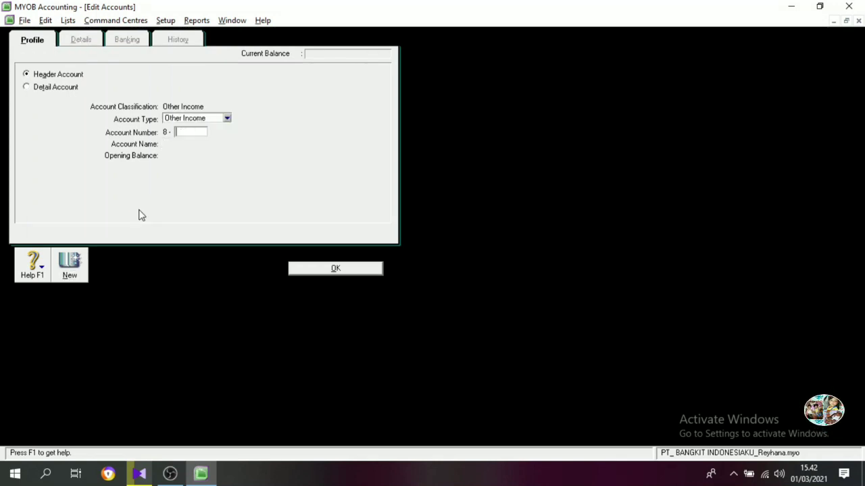
# Create an Other Income header account numbered 8-1300 with the name Freight Collected.
pyautogui.write('1300')
pyautogui.press('Tab')
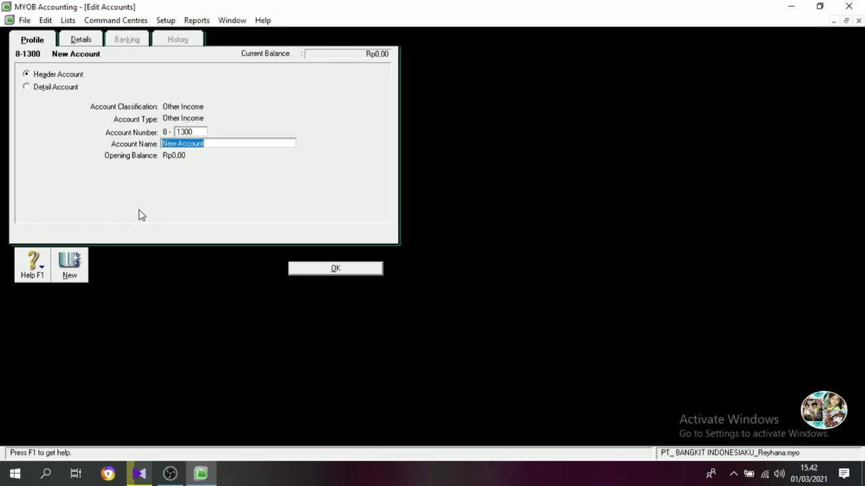
pyautogui.write('Freight Collected')
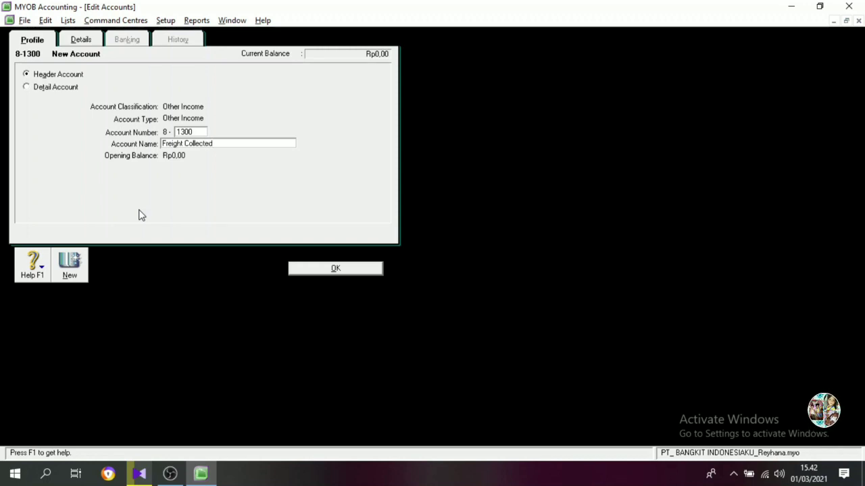
pyautogui.press('Return')
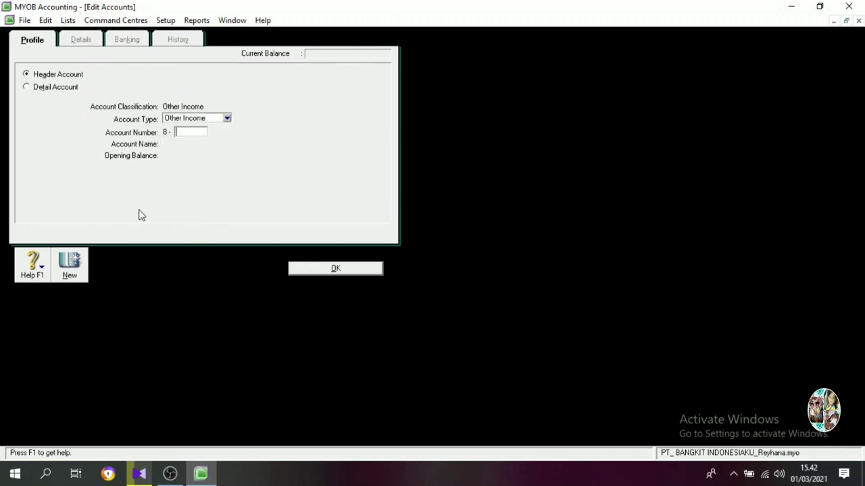
# Create an Other Income header account numbered 8-1400 with the name Gain on Sales Of Stock.
pyautogui.write('1400')
pyautogui.press('Tab')
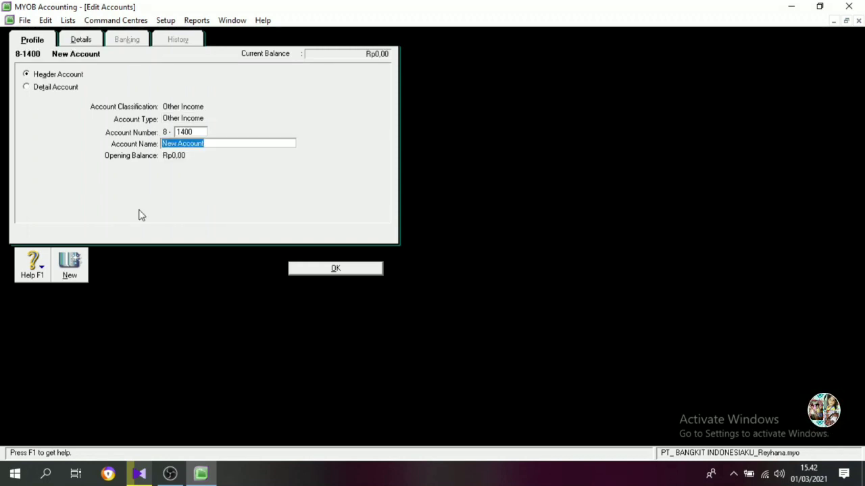
pyautogui.write('Gain o')
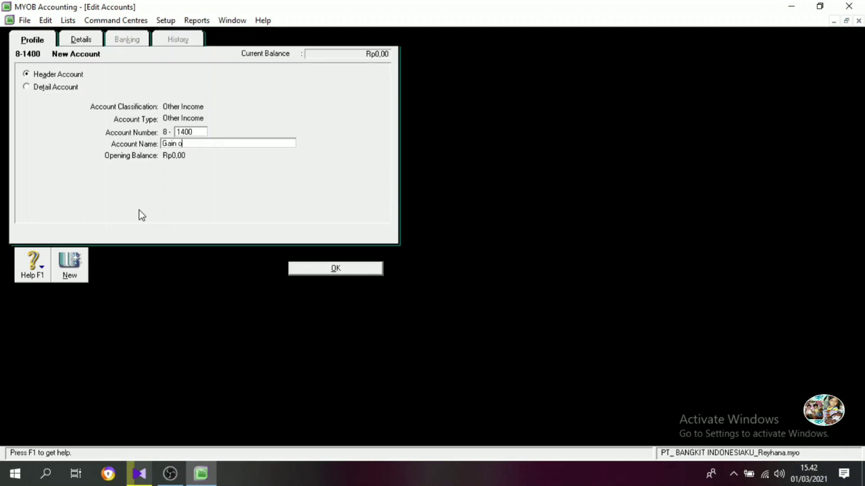
pyautogui.write('n Sales Of Stock')
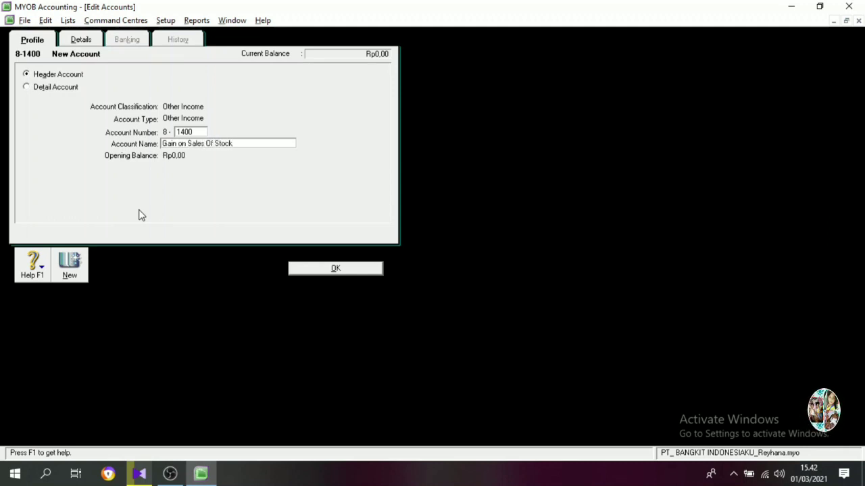
pyautogui.press('Return')
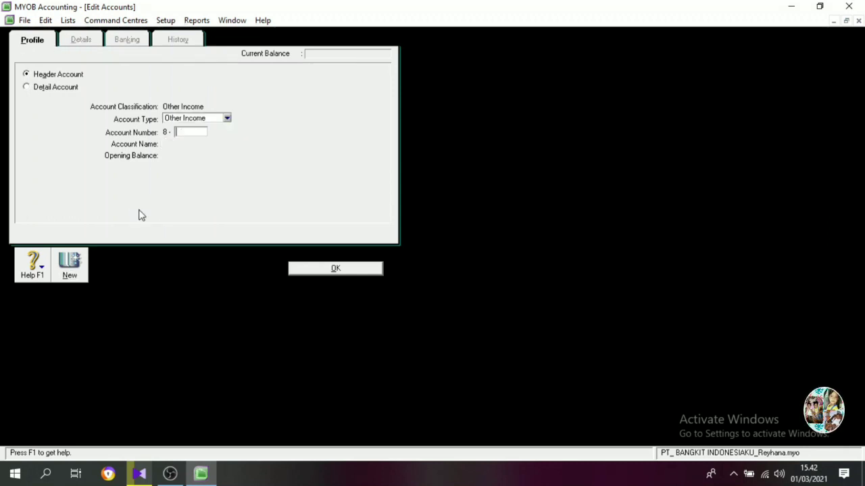
# Create an Other Income header account numbered 8-1500 with the name Gain on Sale of Stock and return to the accounts list.
pyautogui.write('1500')
pyautogui.press('Tab')
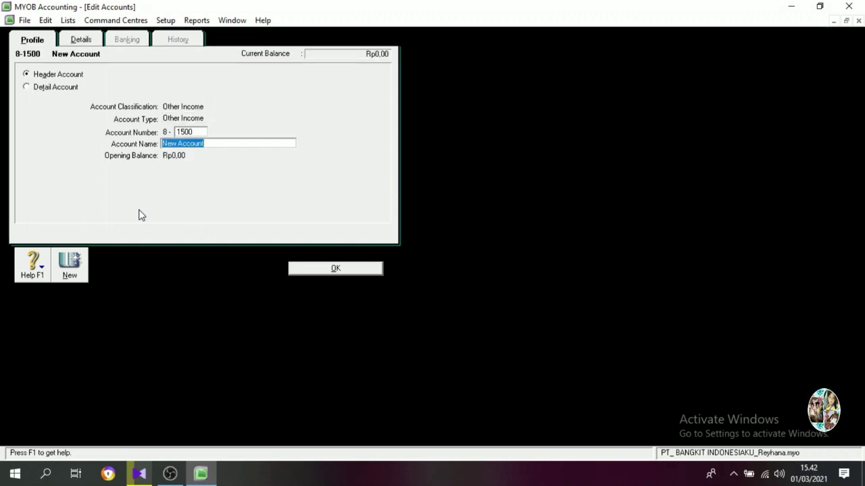
pyautogui.write('Gain on ')
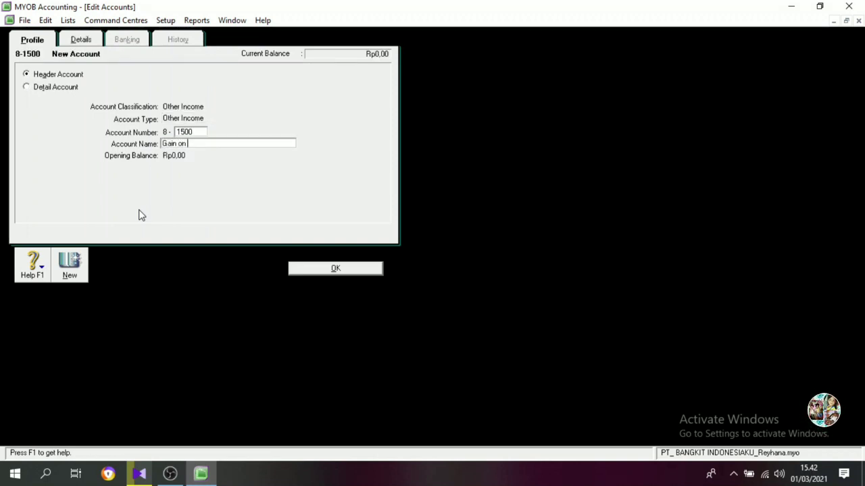
pyautogui.write('Sale of')
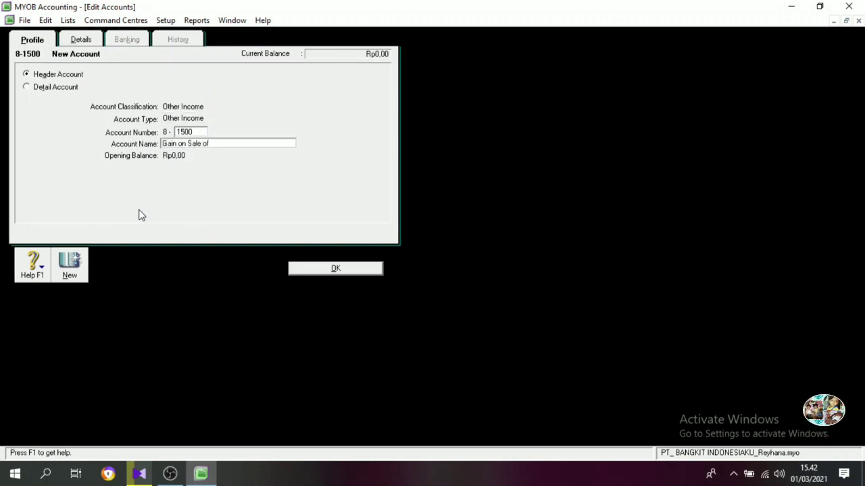
pyautogui.write(' Stock')
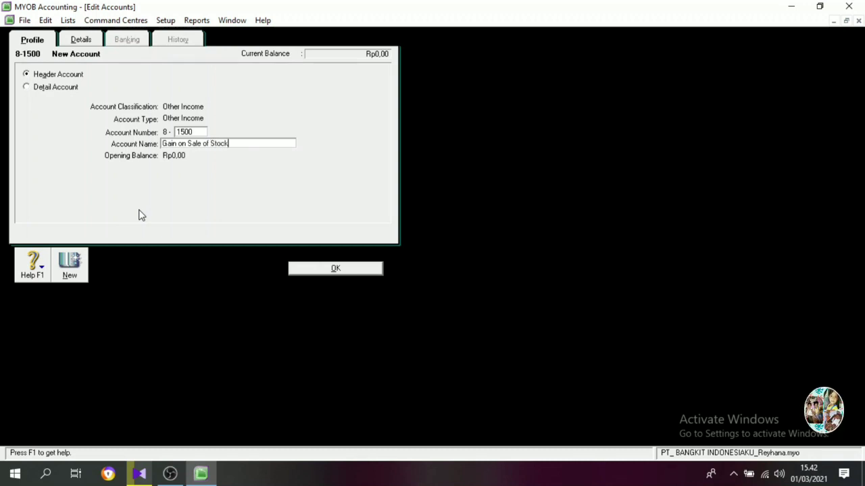
pyautogui.click(328, 271)
# Change the Interest Revenue, Late Fees Collected and Freight Collected accounts from header to detail accounts.
pyautogui.doubleClick(98, 88)
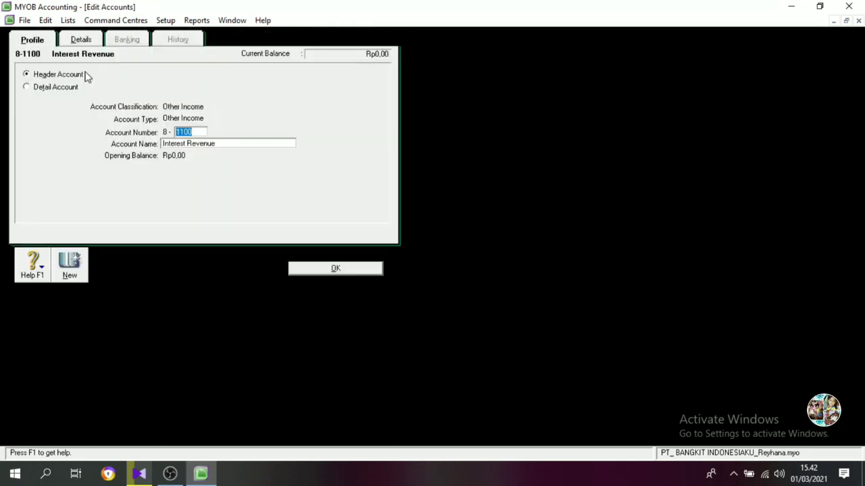
pyautogui.click(71, 87)
pyautogui.click(325, 272)
pyautogui.doubleClick(102, 99)
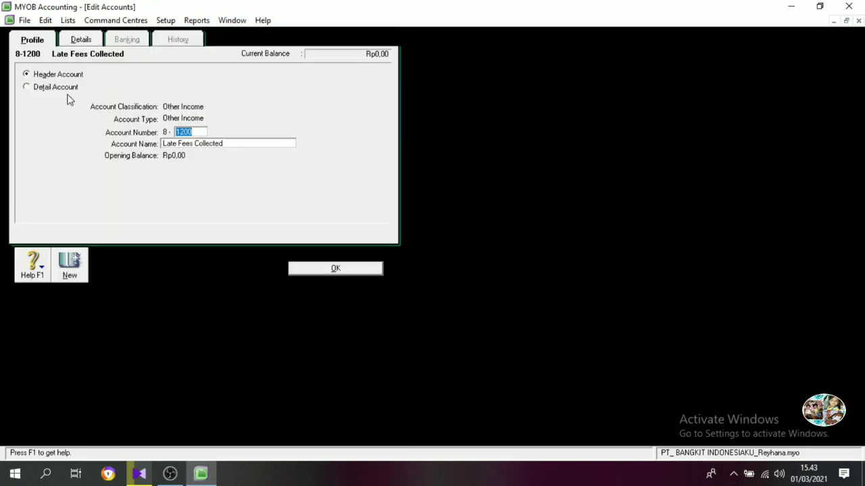
pyautogui.click(67, 87)
pyautogui.click(331, 269)
pyautogui.doubleClick(78, 104)
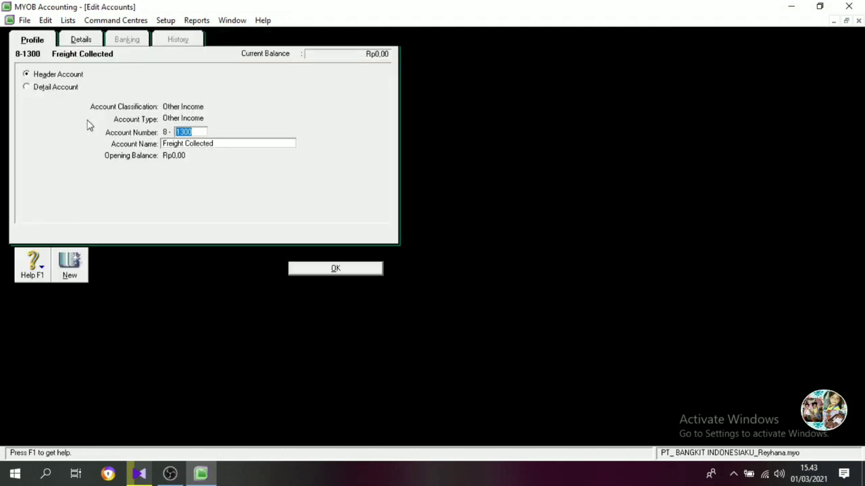
pyautogui.click(68, 88)
pyautogui.click(313, 271)
# Change accounts 8-1400 and 8-1500 to detail accounts and rename 8-1400 as Gain on Sales Of Fixed.
pyautogui.doubleClick(98, 114)
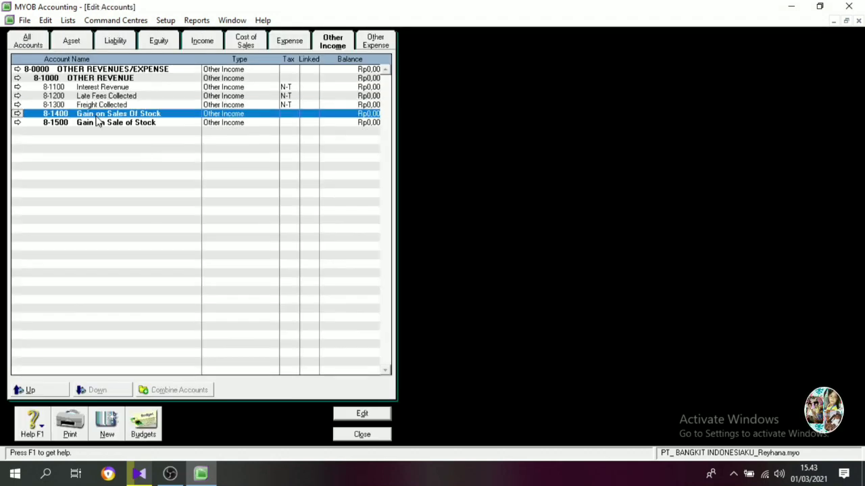
pyautogui.click(247, 144)
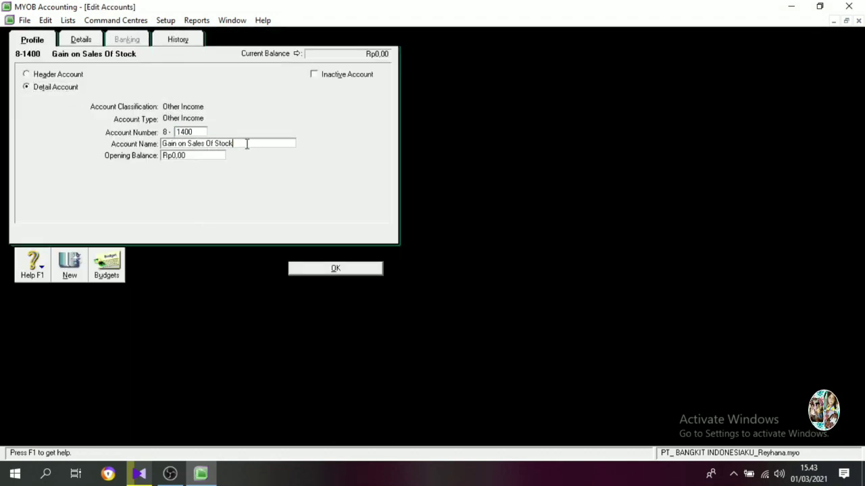
pyautogui.press('BackSpace')
pyautogui.press('BackSpace')
pyautogui.press('BackSpace')
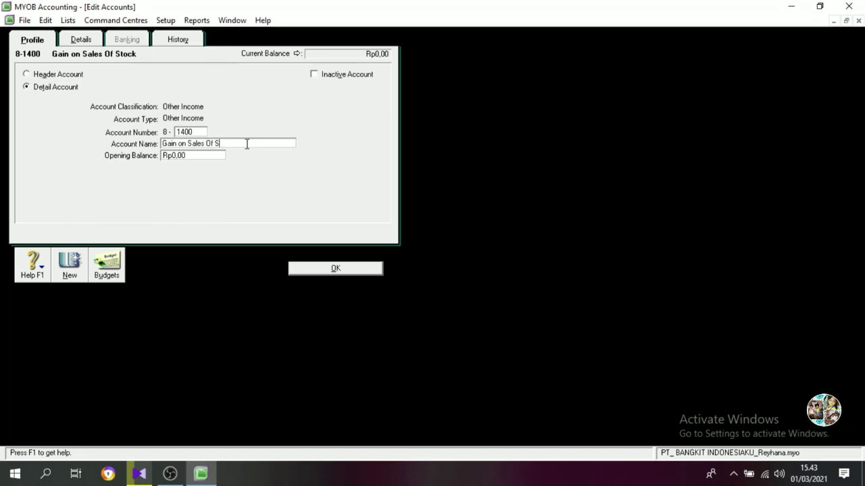
pyautogui.write('Fixed')
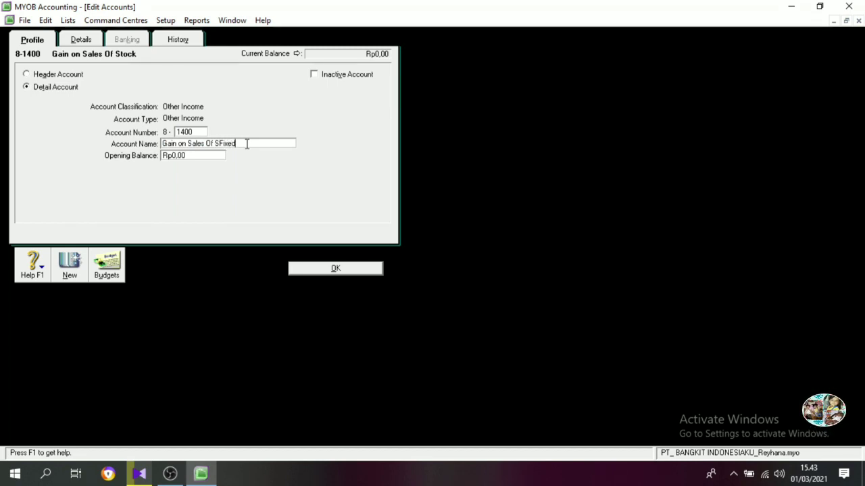
pyautogui.click(220, 143)
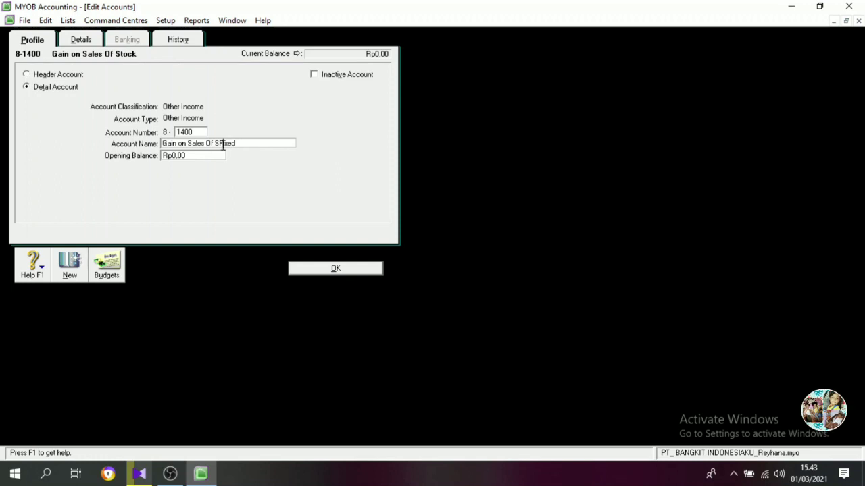
pyautogui.press('BackSpace')
pyautogui.click(318, 267)
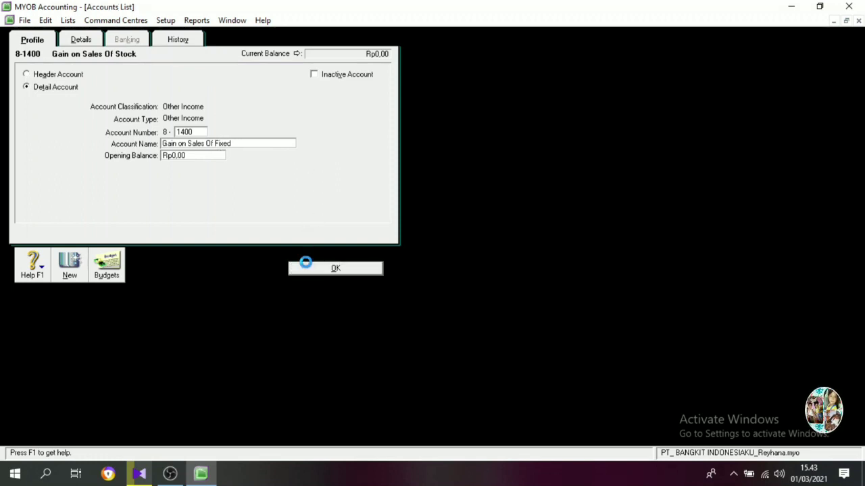
pyautogui.doubleClick(118, 123)
pyautogui.click(320, 271)
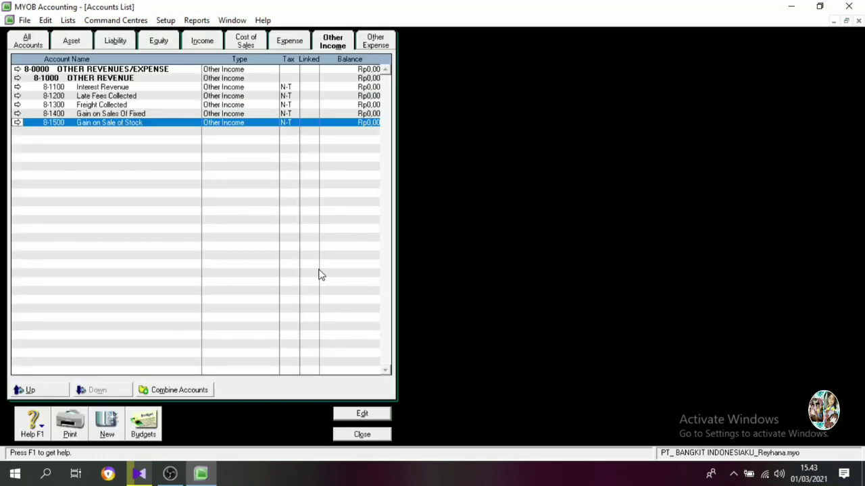
# Create an Other Income header account numbered 8-2000 with the name OTHER EXPENSE.
pyautogui.click(107, 423)
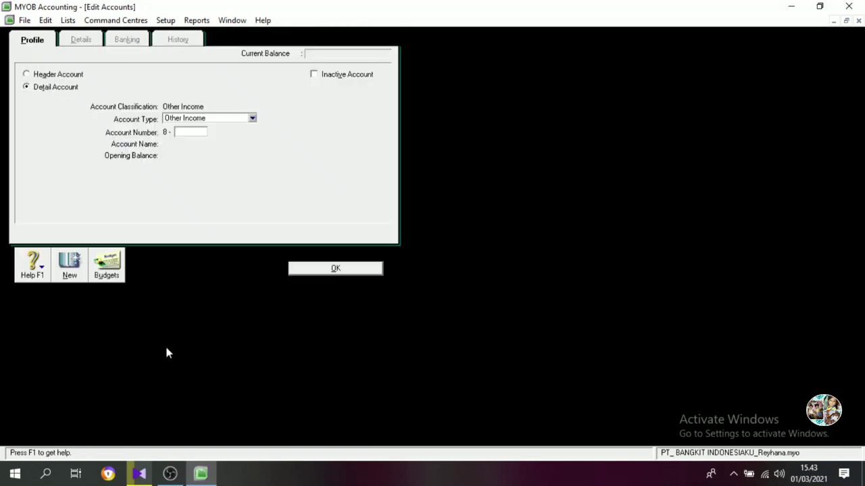
pyautogui.write('2000')
pyautogui.press('Tab')
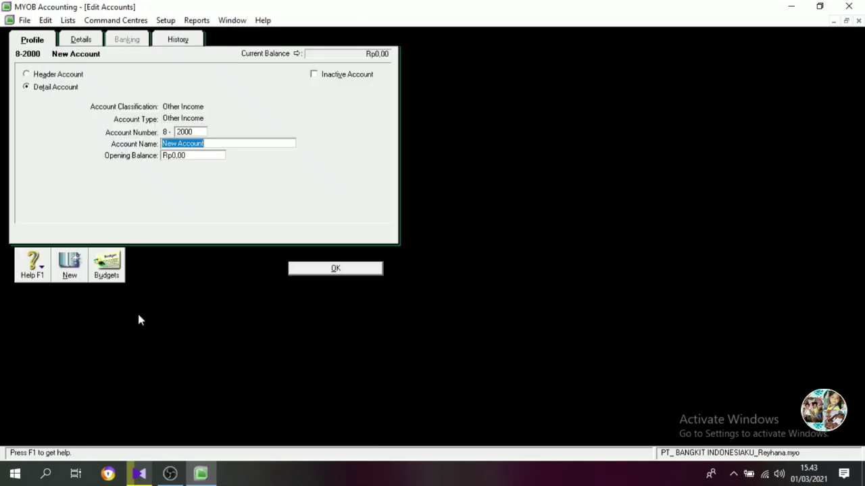
pyautogui.click(46, 75)
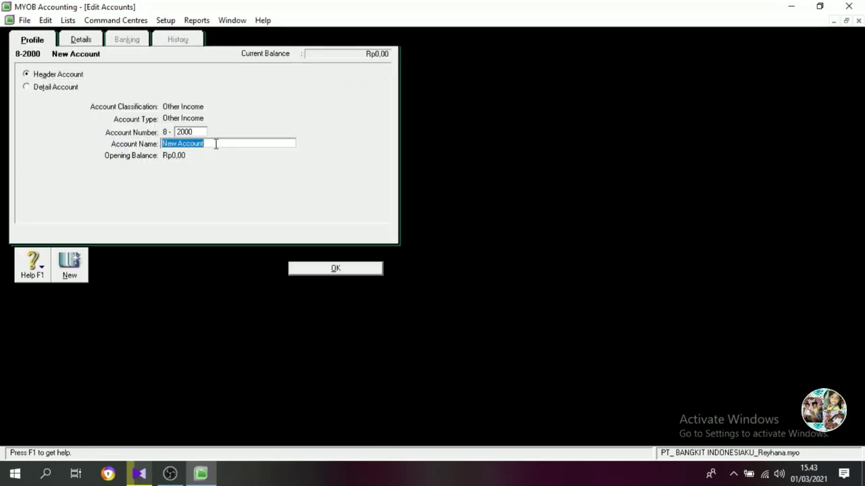
pyautogui.write('o')
pyautogui.press('BackSpace')
pyautogui.write('OTHER ')
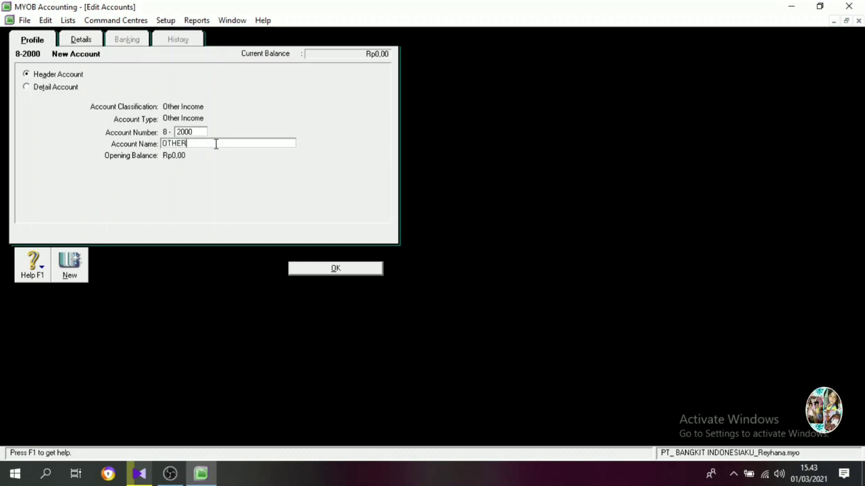
pyautogui.write('EXPENSE')
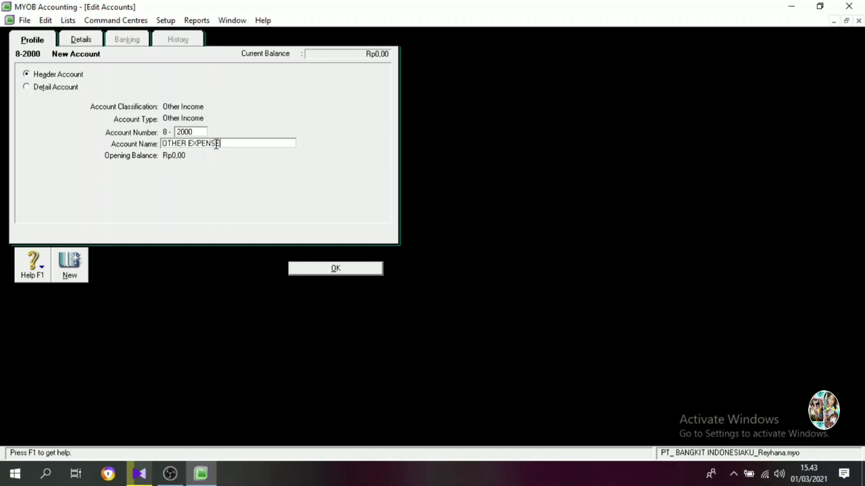
pyautogui.press('Return')
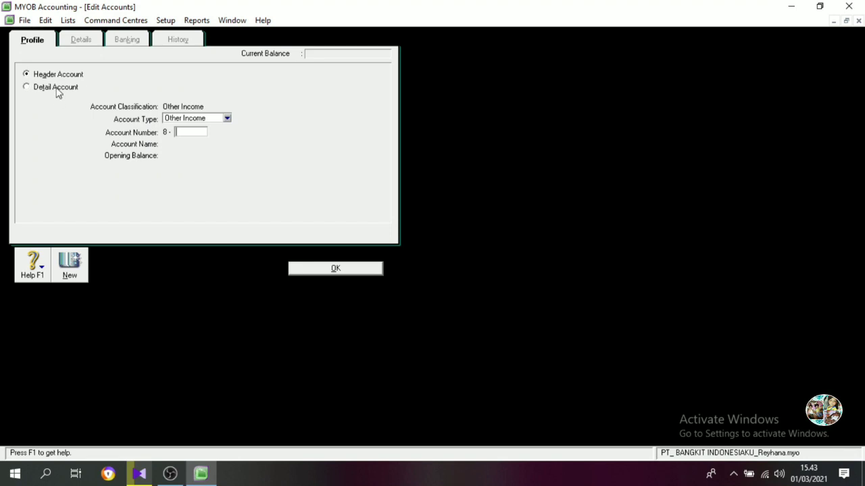
# Create an Other Income detail account numbered 8-2100 with the name InterestExpense.
pyautogui.click(59, 89)
pyautogui.click(193, 132)
pyautogui.write('2100')
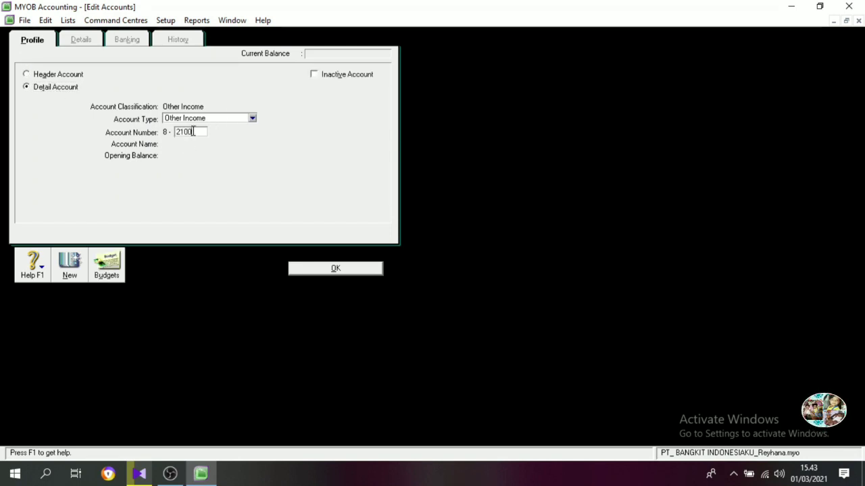
pyautogui.press('Tab')
pyautogui.write('iNTERE')
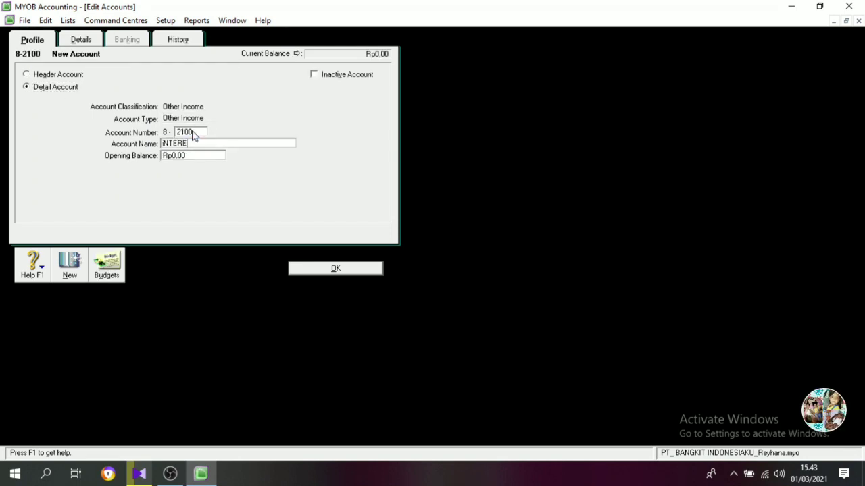
pyautogui.press('BackSpace')
pyautogui.press('BackSpace')
pyautogui.press('BackSpace')
pyautogui.press('BackSpace')
pyautogui.press('BackSpace')
pyautogui.press('BackSpace')
pyautogui.write('Interest')
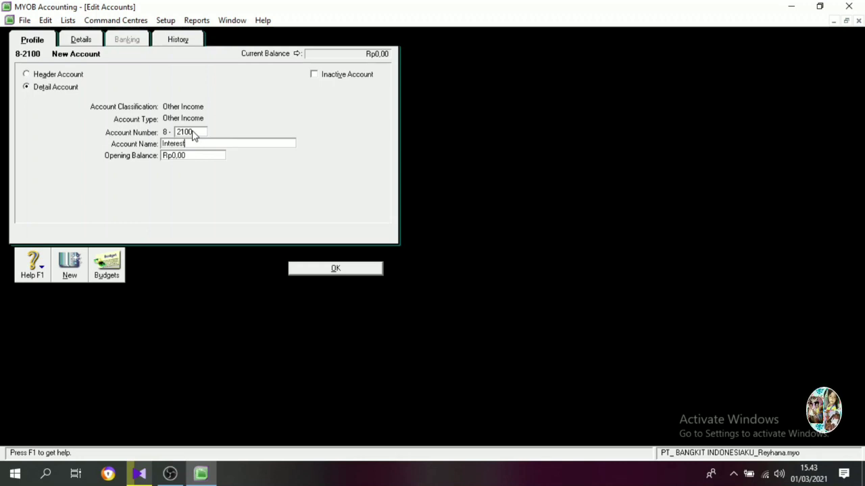
pyautogui.write('Expense')
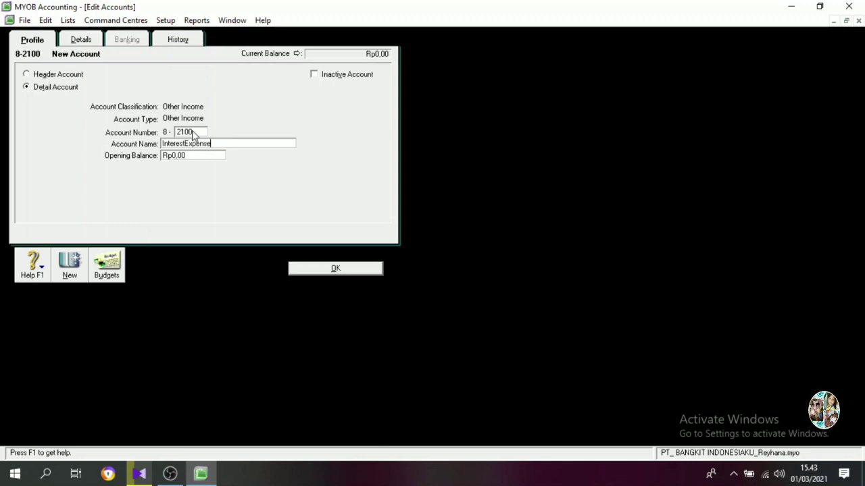
pyautogui.press('Return')
# Create an Other Income detail account numbered 8-2200 with the name Bank Service Charge.
pyautogui.write('2200')
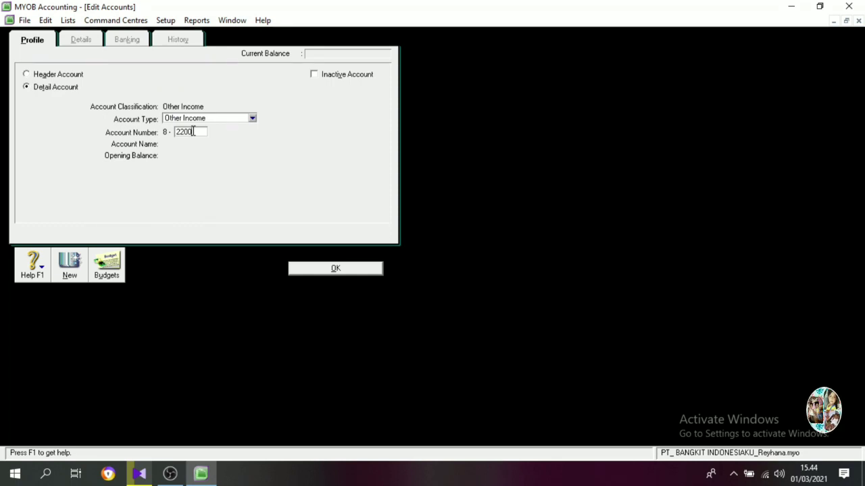
pyautogui.press('Tab')
pyautogui.write('Ban')
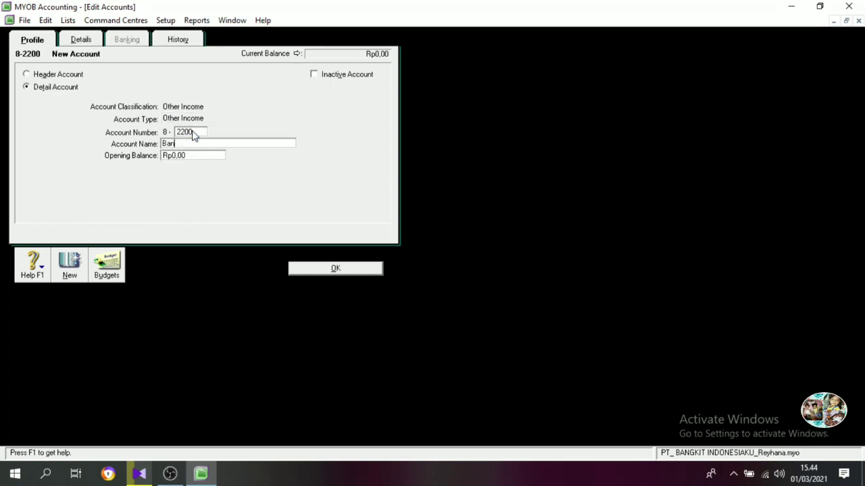
pyautogui.write('k Service')
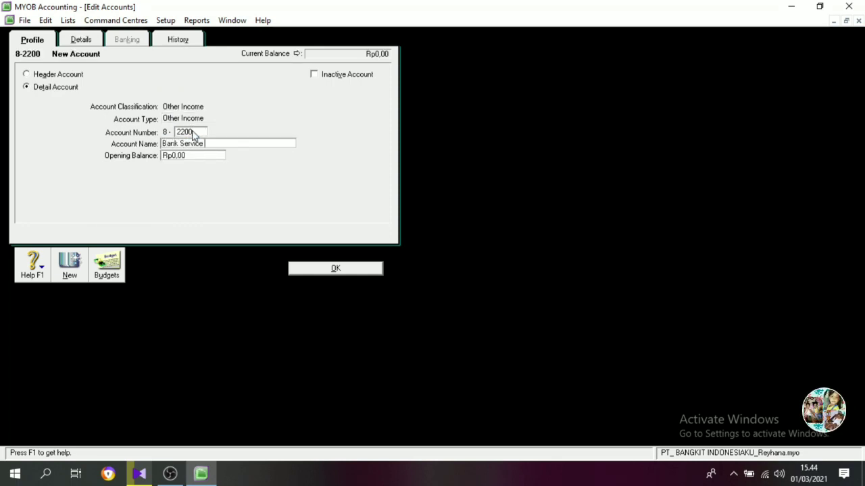
pyautogui.write(' Charge')
pyautogui.press('Return')
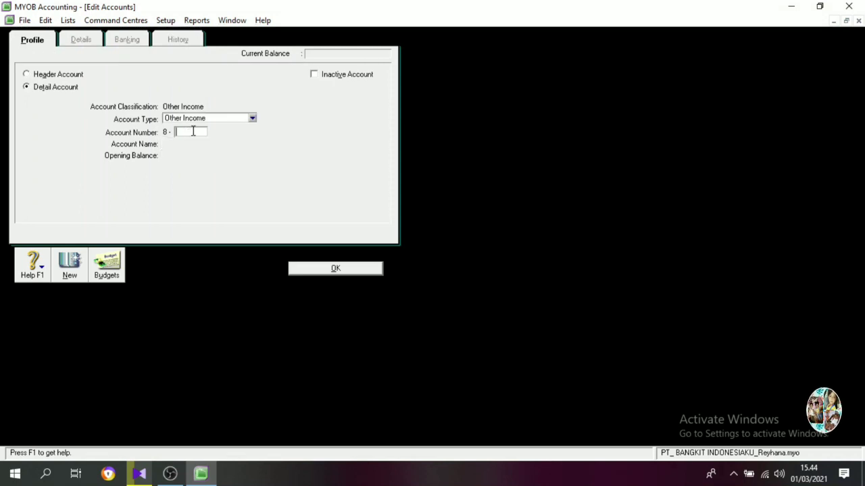
# Create detail account 8-2300 with the name Late Fees Paid and return to the accounts list.
pyautogui.write('2300')
pyautogui.press('Tab')
pyautogui.write('Late Fees Pa')
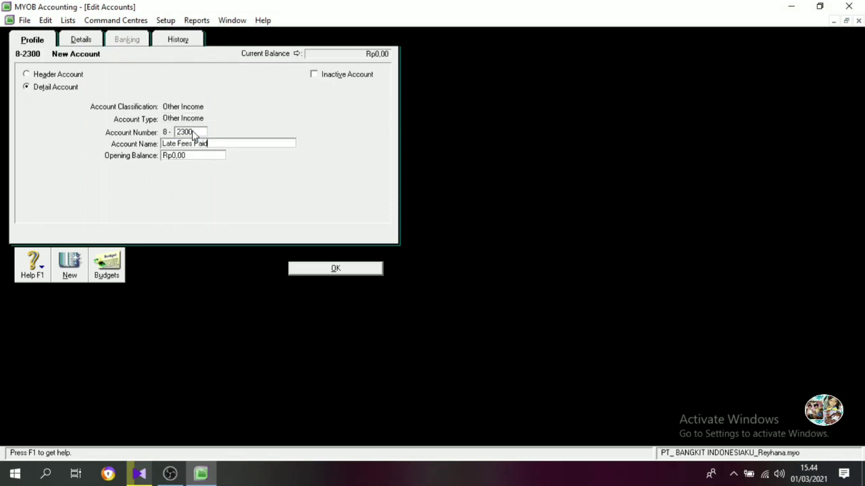
pyautogui.click(325, 268)
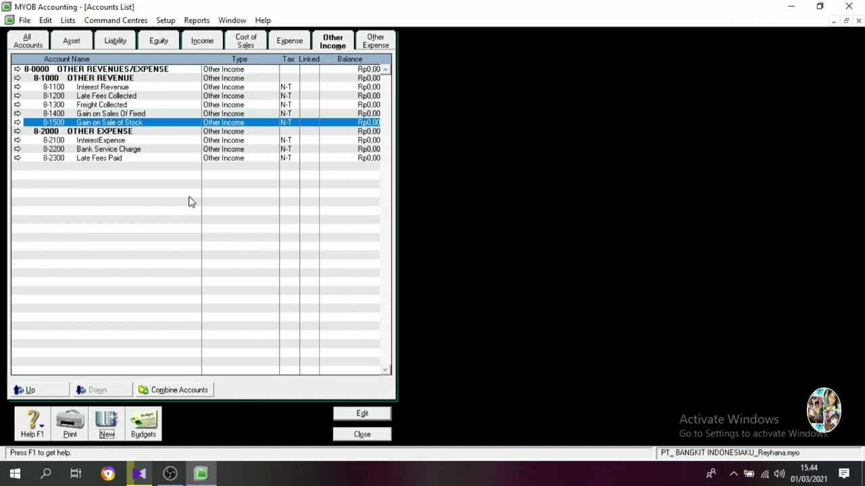
# Rename the Other Expense header account 9-0000 as TAXES.
pyautogui.click(374, 42)
pyautogui.doubleClick(106, 72)
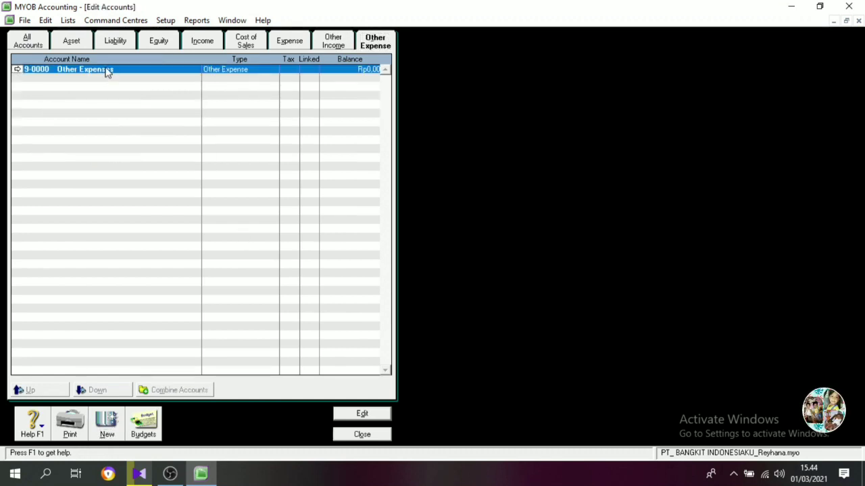
pyautogui.write('ta')
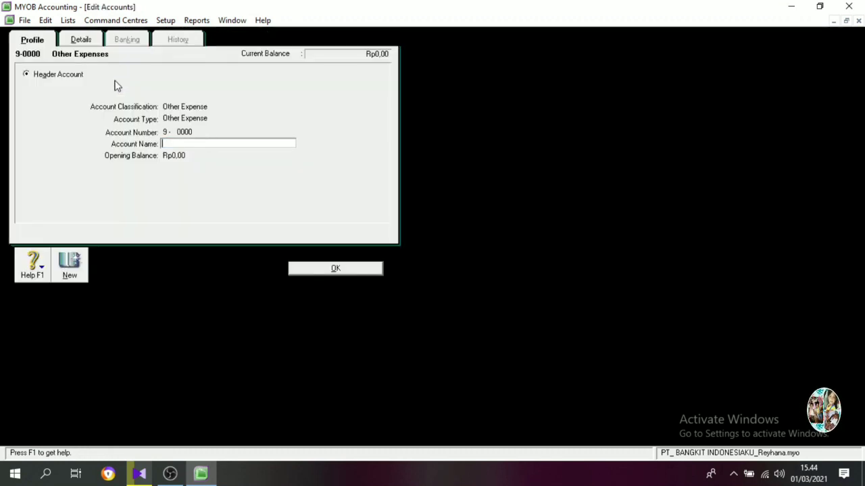
pyautogui.write('TAXES')
pyautogui.click(326, 270)
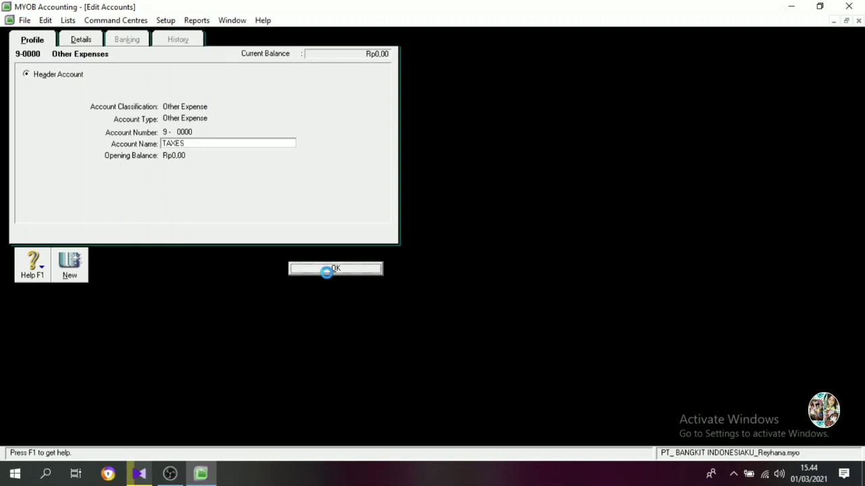
# Create an Other Expense detail account numbered 9-1100 with the name Income Tax Expense and return to the accounts list.
pyautogui.click(108, 422)
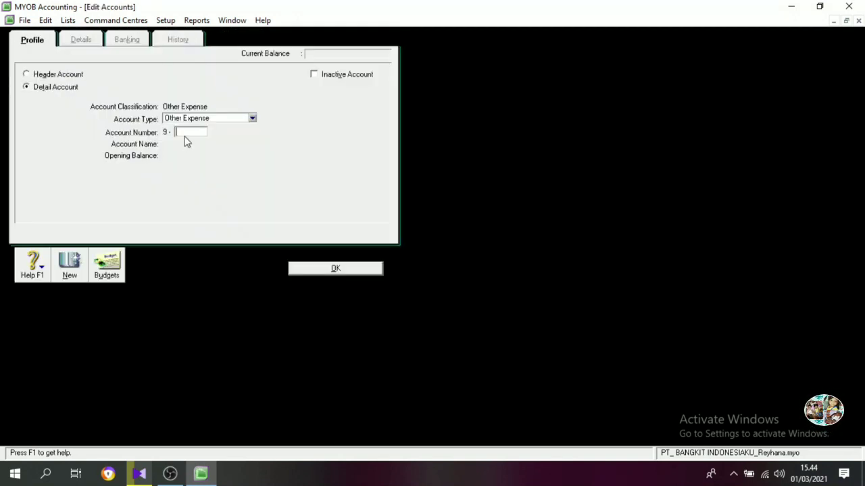
pyautogui.write('1100')
pyautogui.press('Tab')
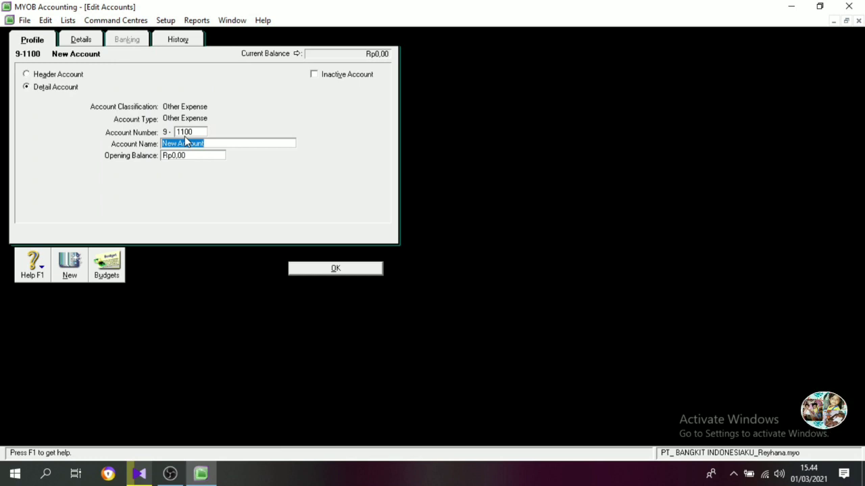
pyautogui.write('Income Tax ')
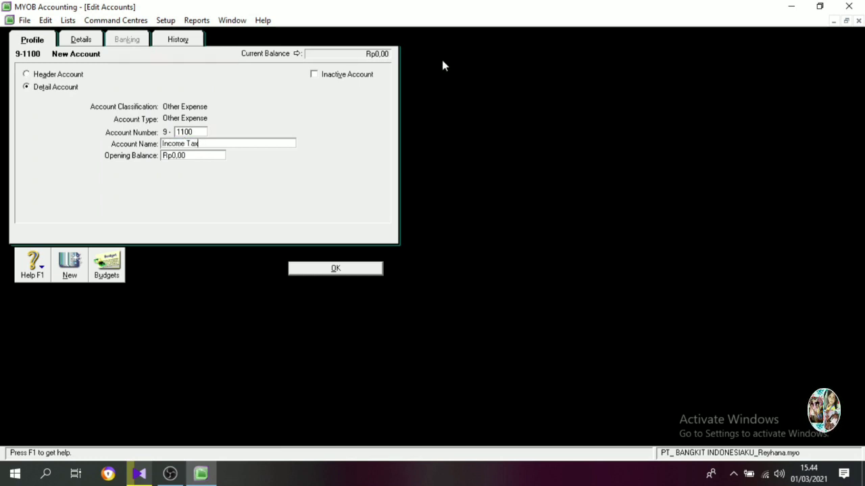
pyautogui.write('Expense')
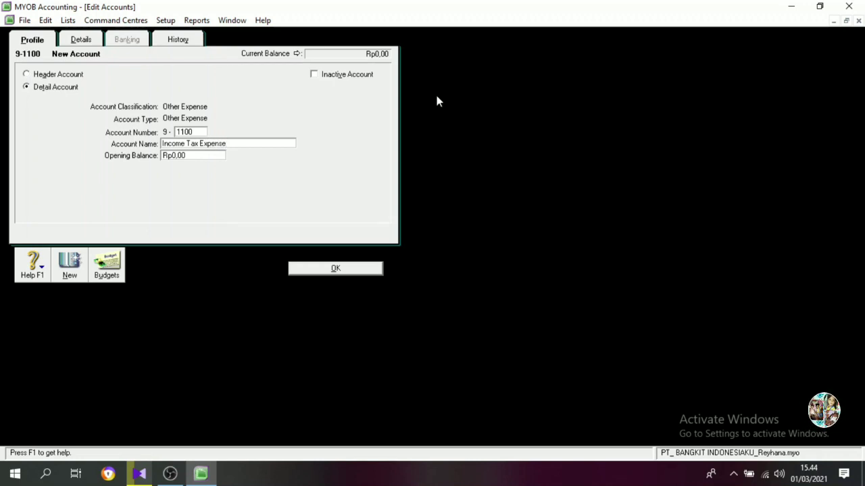
pyautogui.click(367, 268)
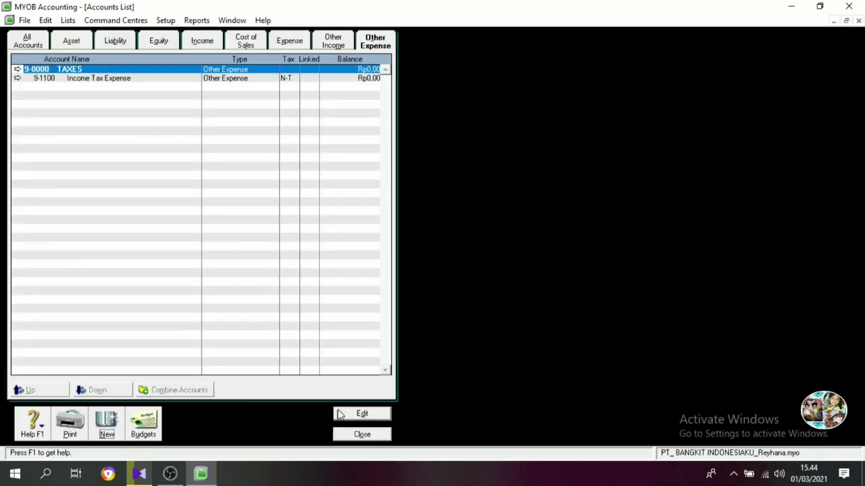
# Review the Other Income, Cost of Sales, Equity and Asset accounts and close the accounts list.
pyautogui.click(331, 42)
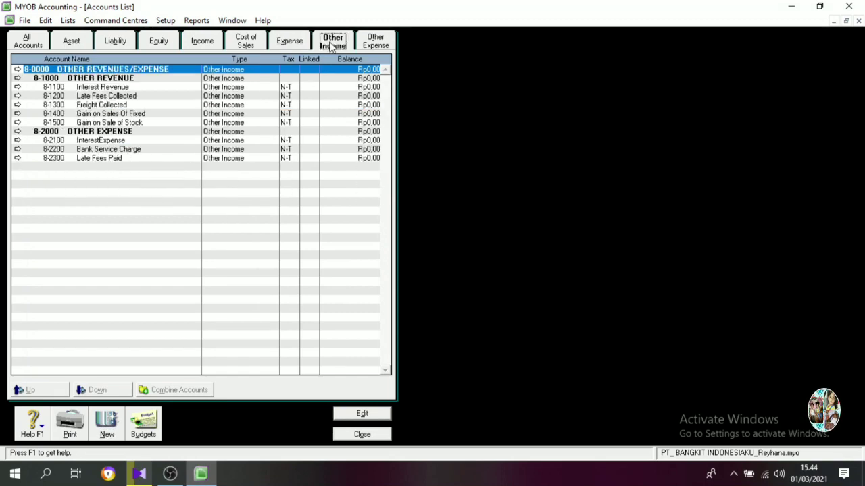
pyautogui.click(248, 42)
pyautogui.click(158, 41)
pyautogui.click(71, 42)
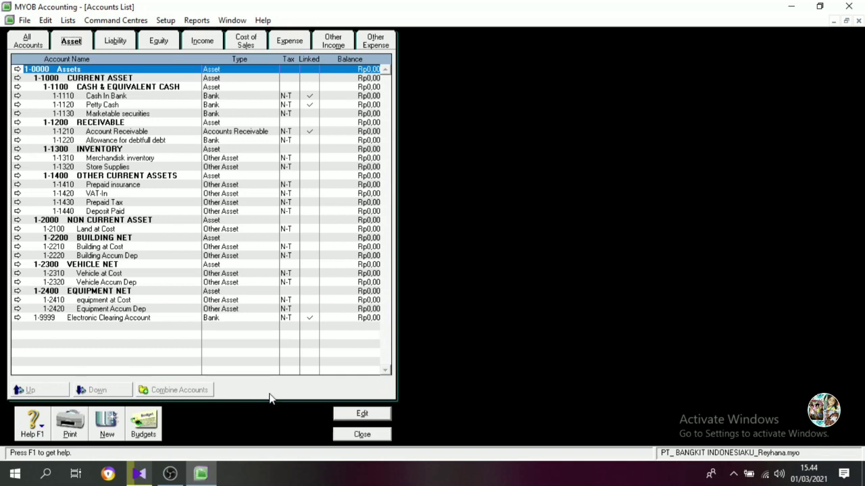
pyautogui.click(360, 435)
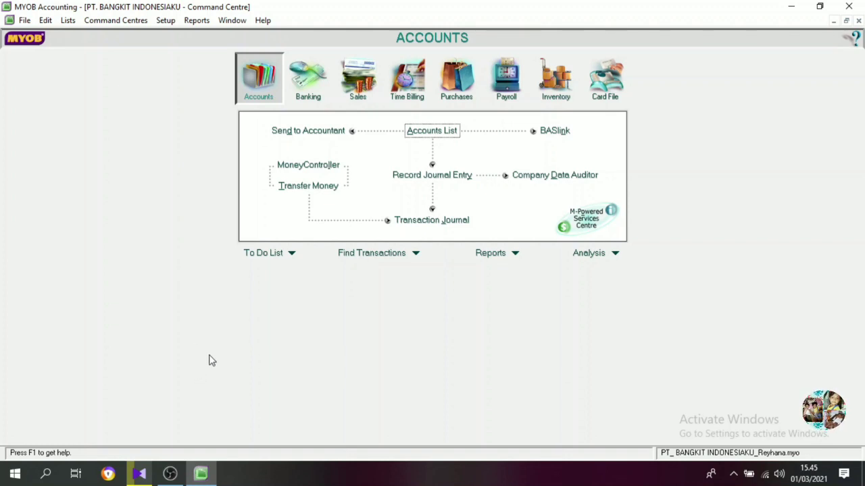
# Open the account opening balances from the company setup and look through the listed accounts.
pyautogui.click(165, 20)
pyautogui.moveTo(192, 52)
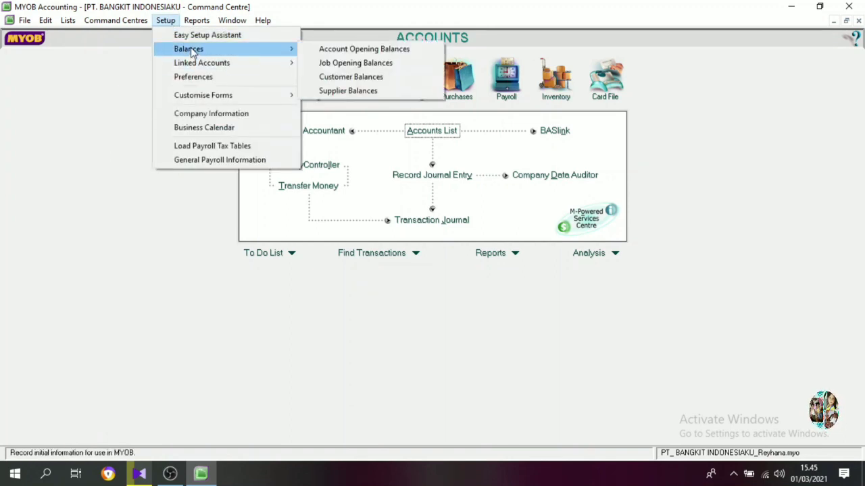
pyautogui.click(343, 50)
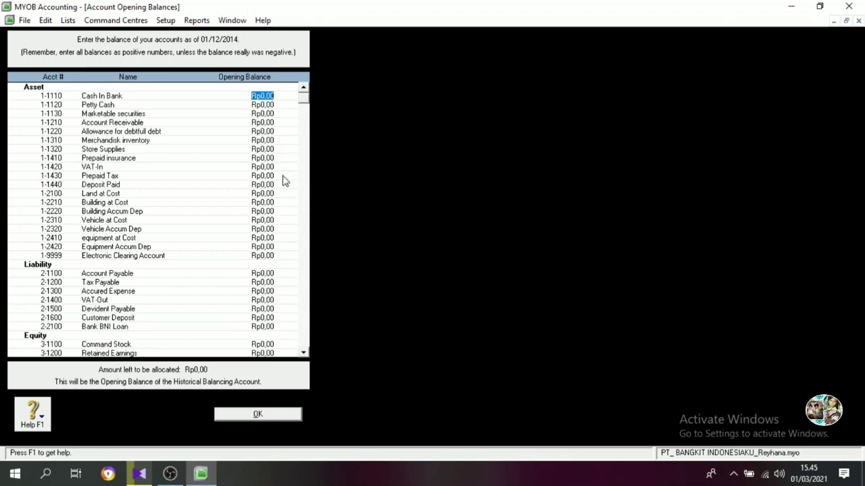
pyautogui.scroll(-7, 257, 255)
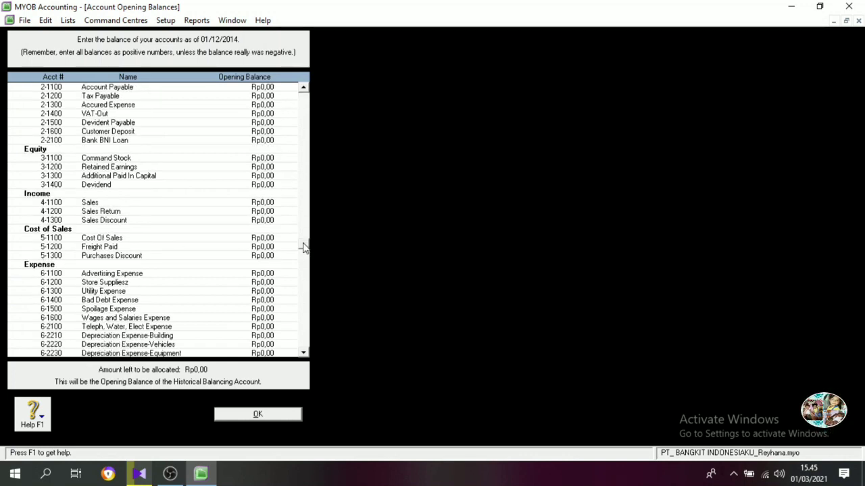
pyautogui.moveTo(305, 332); pyautogui.dragTo(314, 90)
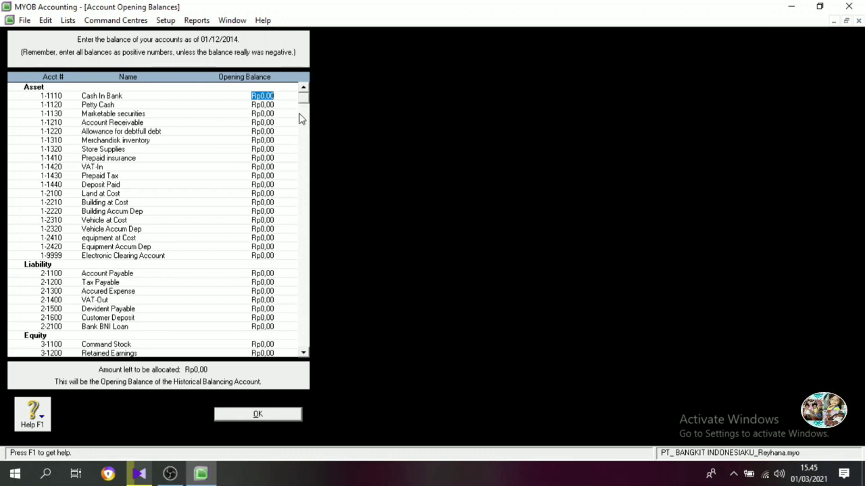
# Set the opening balances of Cash In Bank to Rp1.105.668.800 and Petty Cash to Rp8.000.000.
pyautogui.write('110566')
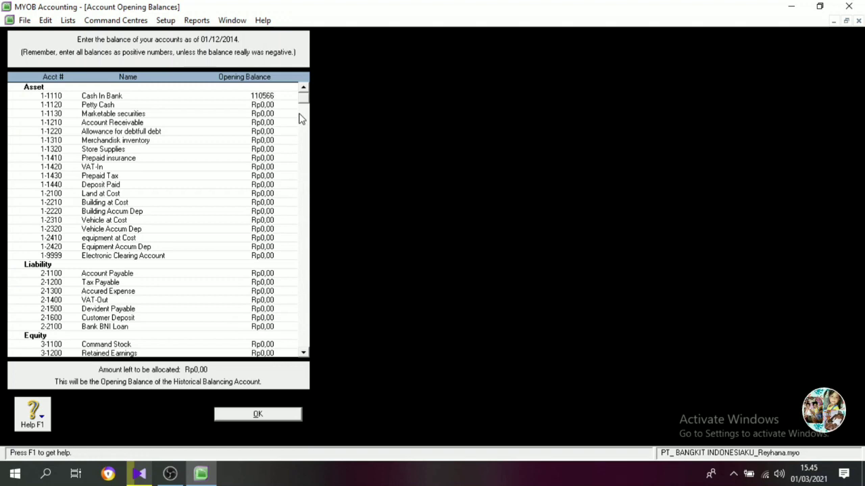
pyautogui.write('5')
pyautogui.write('800')
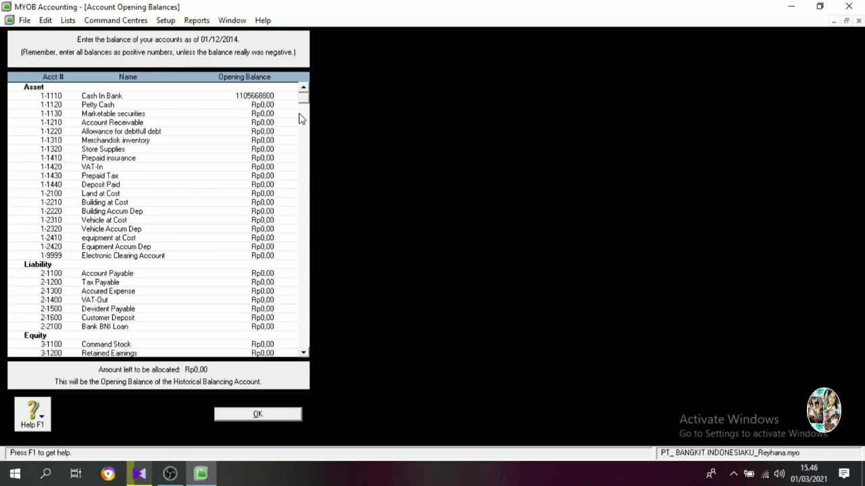
pyautogui.press('Tab')
pyautogui.write('8000000')
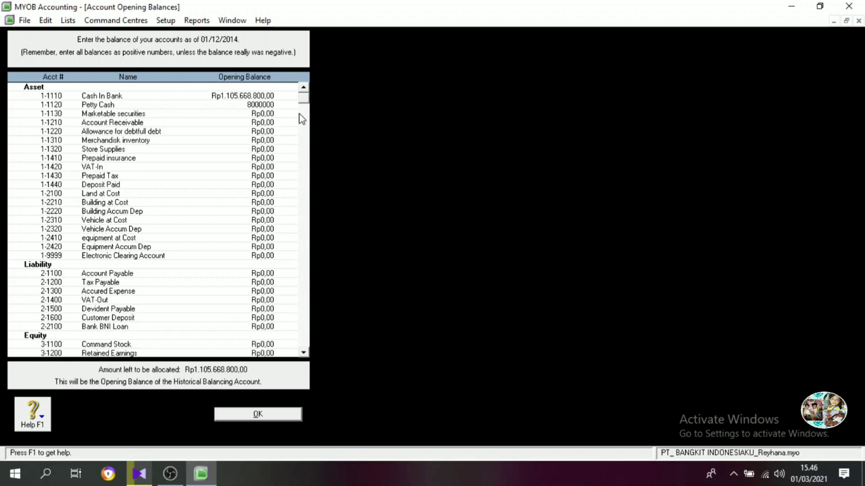
pyautogui.press('Tab')
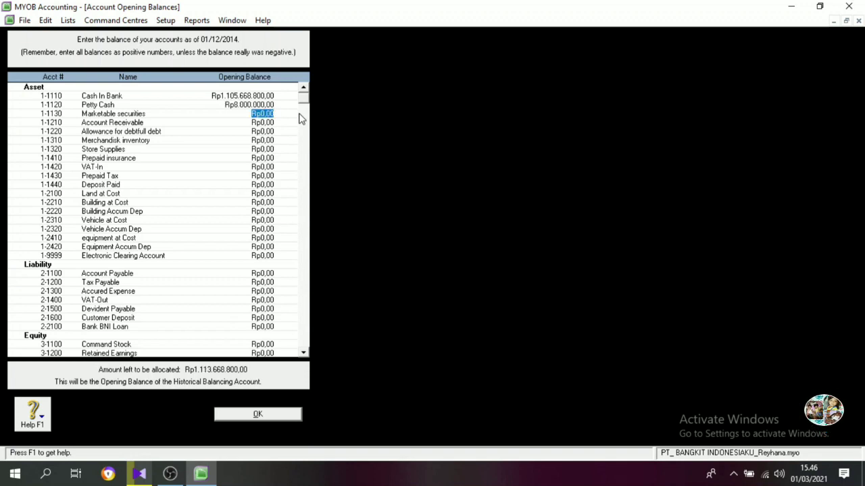
# Skip Marketable securities and set the opening balance of Account Receivable to Rp272.000.000.
pyautogui.press('Tab')
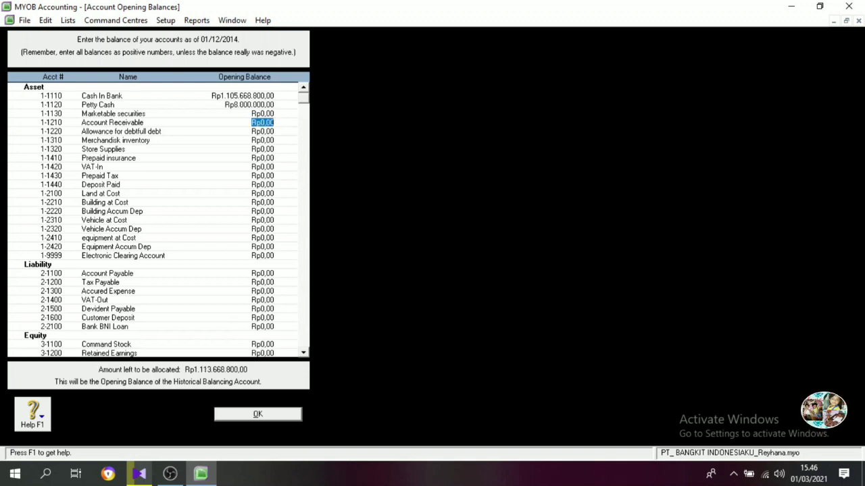
pyautogui.write('272.000.000')
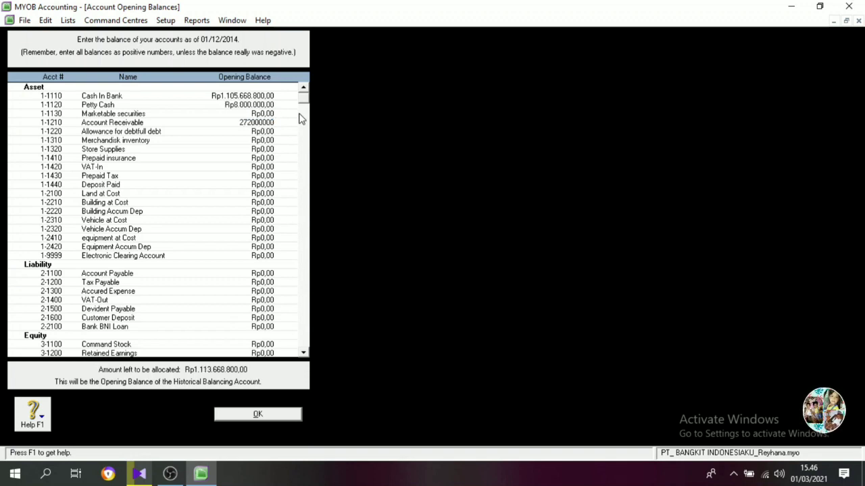
pyautogui.press('Tab')
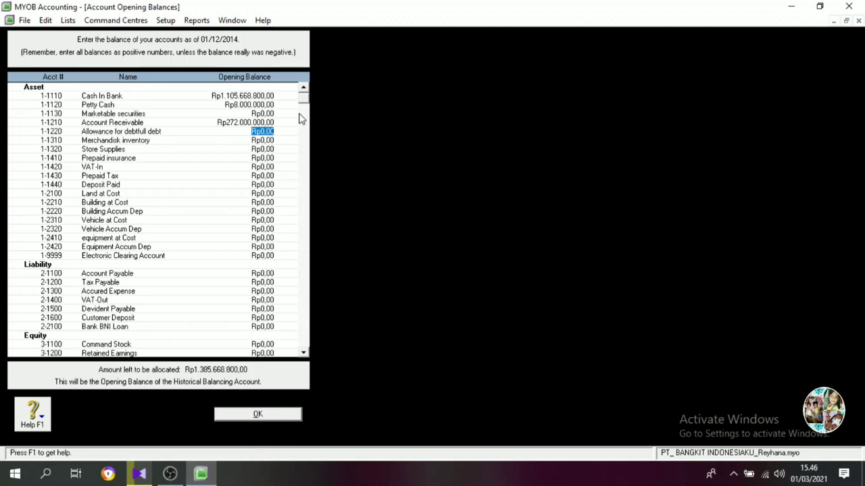
# Set the opening balances of Allowance for debtfull debt to -Rp2.720.000 and Merchandisk inventory to Rp378.000.000.
pyautogui.press('BackSpace')
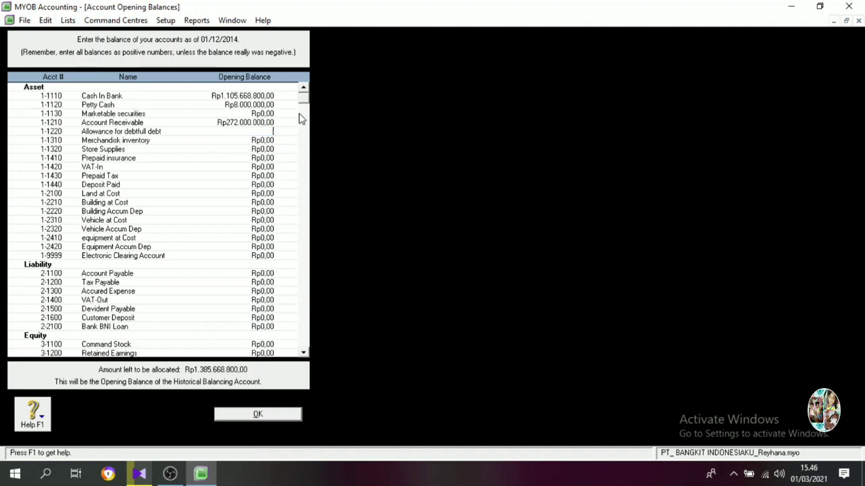
pyautogui.write('-2')
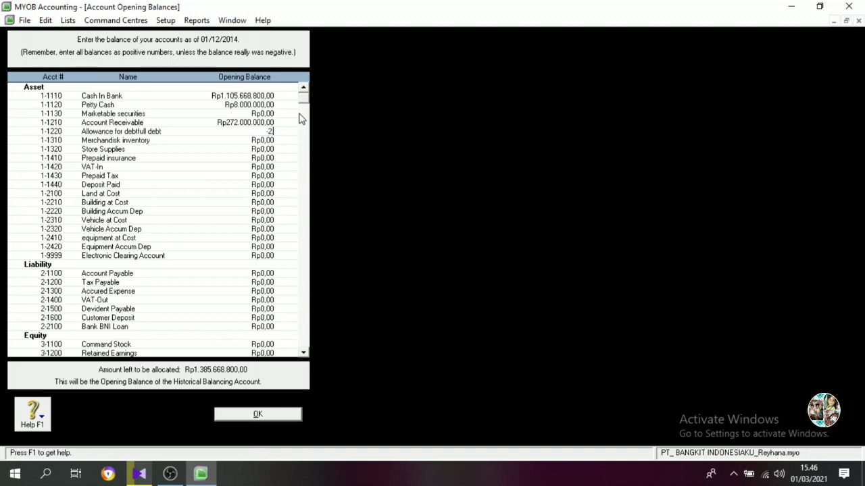
pyautogui.write(',720')
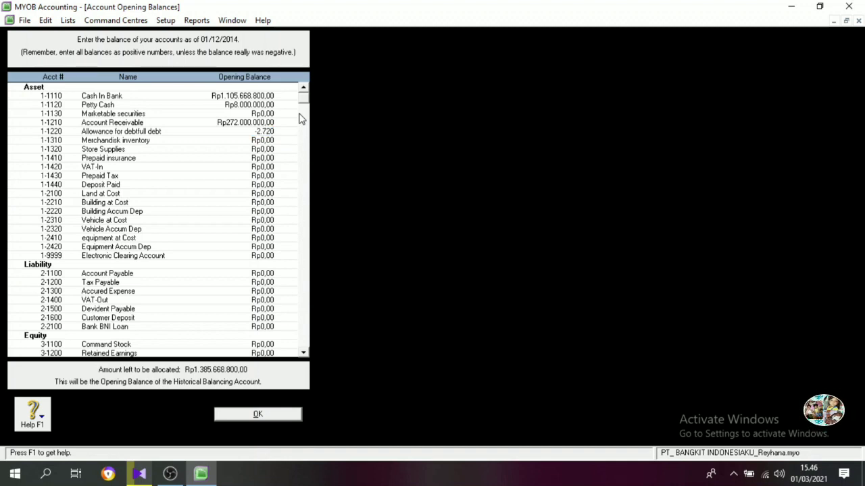
pyautogui.write(',000')
pyautogui.press('Tab')
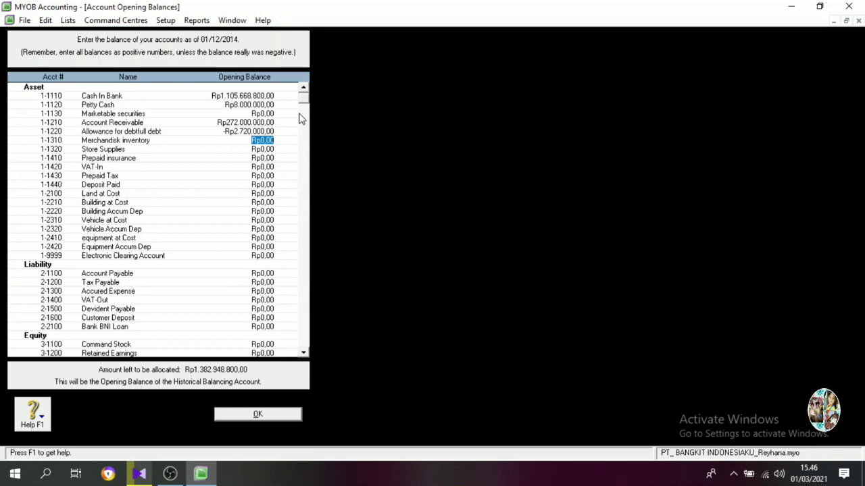
pyautogui.write('378000000')
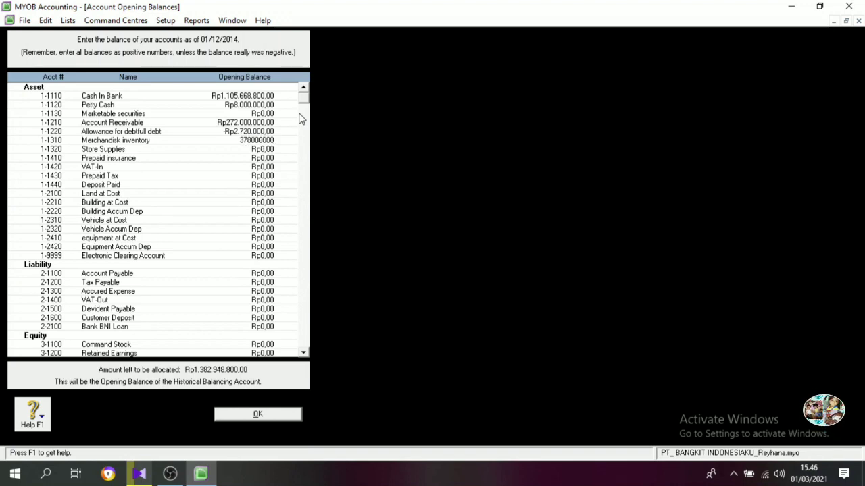
pyautogui.press('Tab')
# Set the opening balance of Store Supplies to Rp8.980.000.
pyautogui.write('8900')
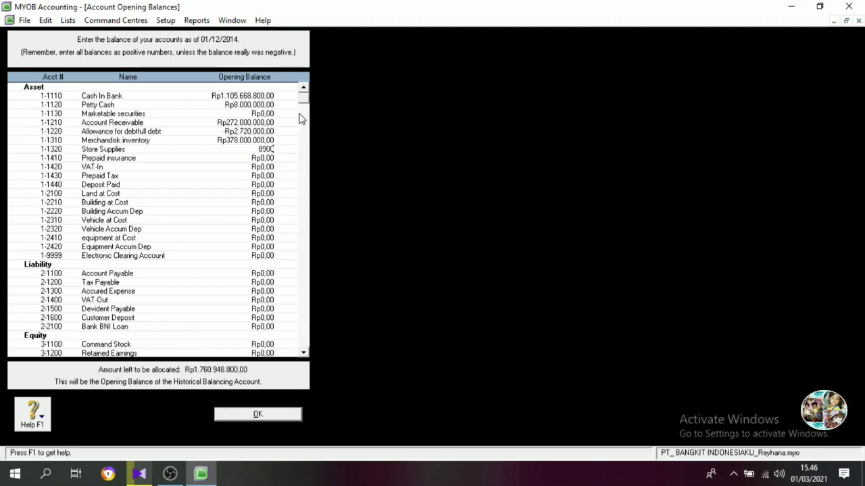
pyautogui.press('BackSpace')
pyautogui.write('00')
pyautogui.press('BackSpace')
pyautogui.press('BackSpace')
pyautogui.press('BackSpace')
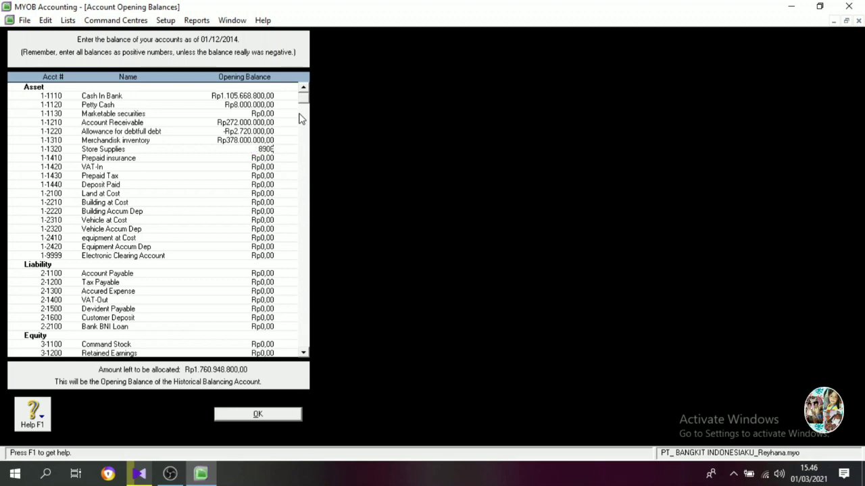
pyautogui.write('80.000')
pyautogui.press('Tab')
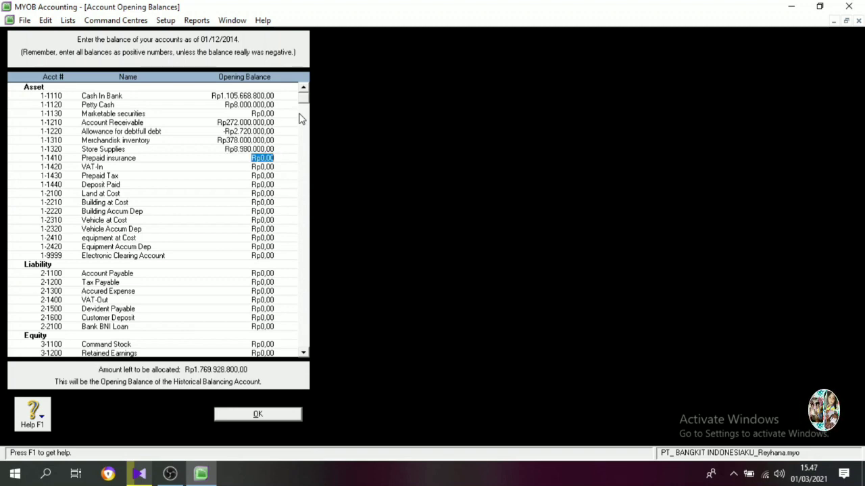
# Set the opening balances of Prepaid insurance to Rp10.500.000 and VAT-In to Rp174.000.000.
pyautogui.write('10500000')
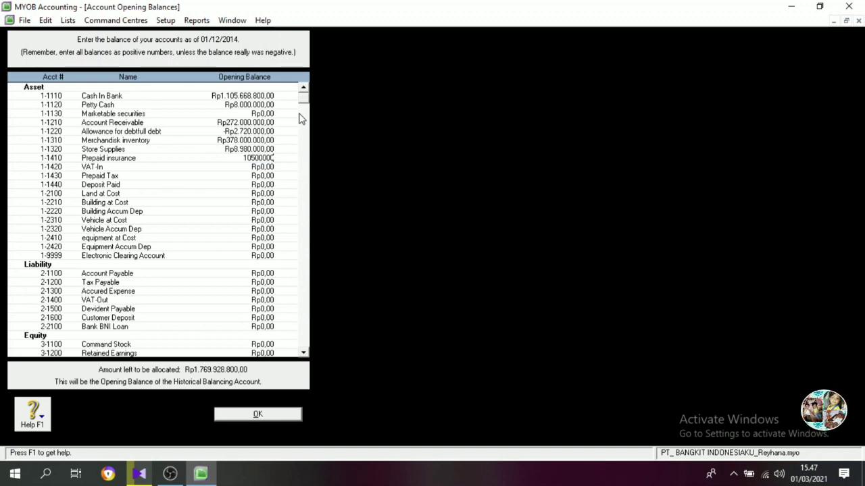
pyautogui.press('Tab')
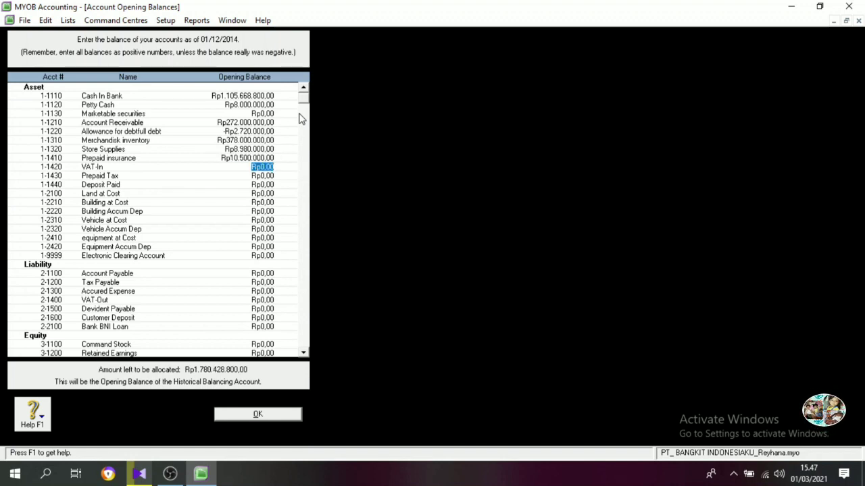
pyautogui.write('174')
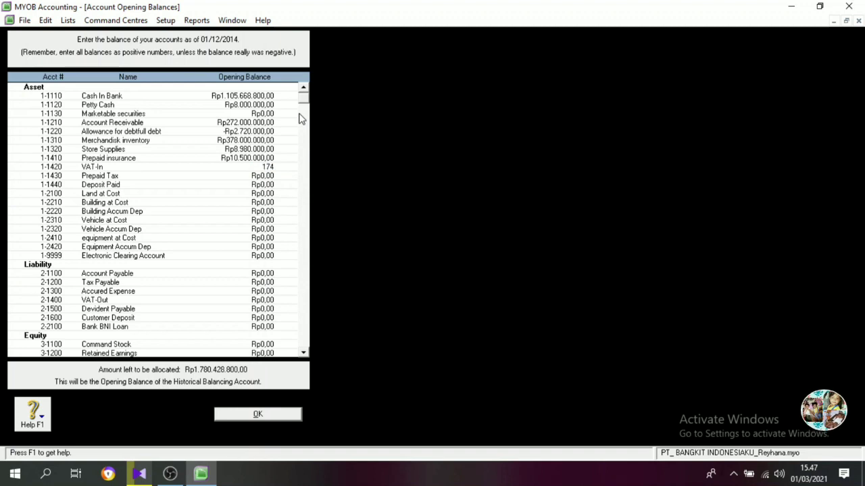
pyautogui.write('.000.000000')
pyautogui.press('Tab')
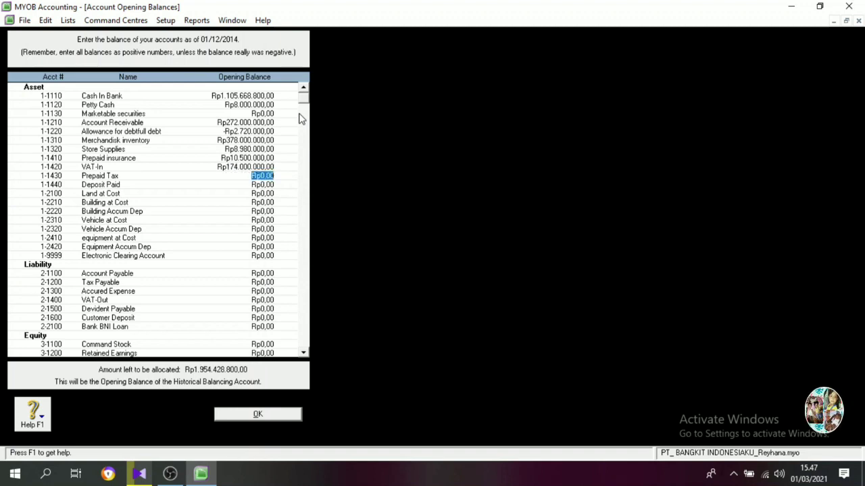
# Skip Prepaid Tax and set the opening balances of Deposit Paid to Rp24.000.000 and Land at Cost to Rp800.000.000.
pyautogui.press('Tab')
pyautogui.write('24000000')
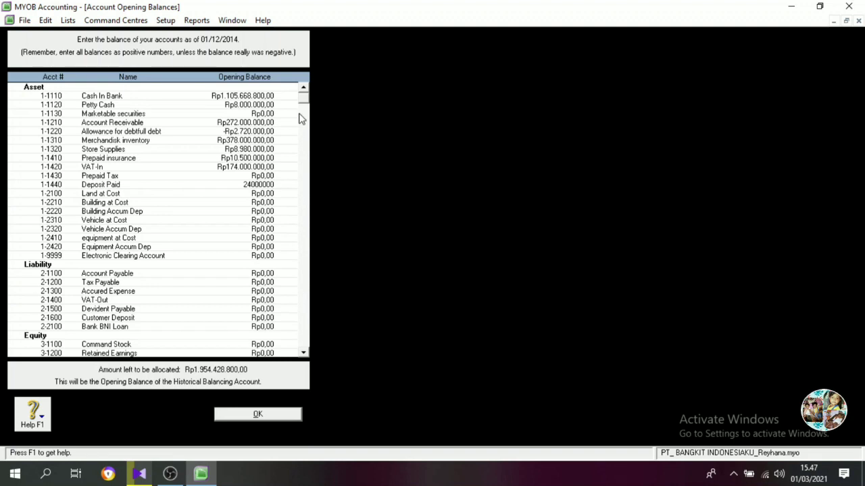
pyautogui.press('Tab')
pyautogui.write('800000000')
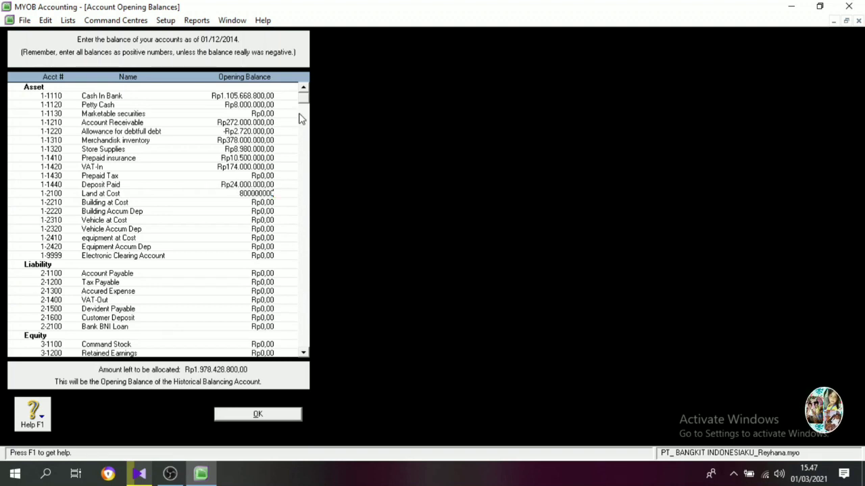
pyautogui.press('Tab')
# Set the opening balances of Building at Cost to Rp1.200.000.000 and Building Accum Dep to -Rp235.000.000.
pyautogui.write('1200000000')
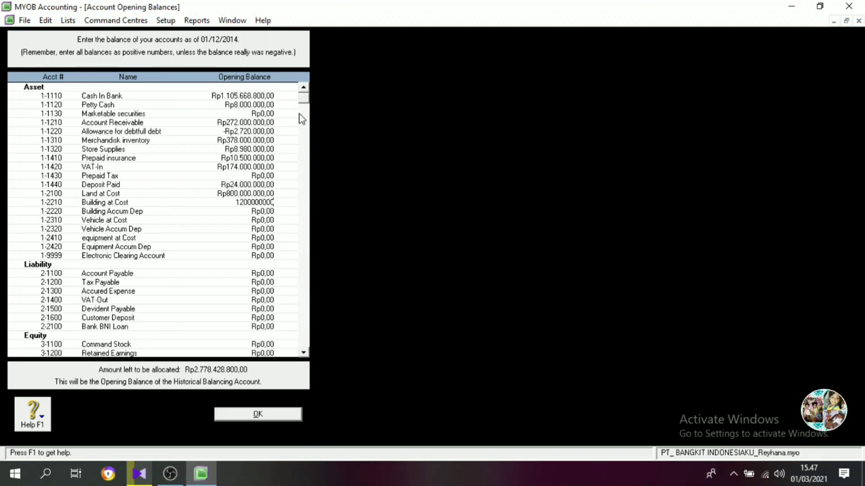
pyautogui.press('Tab')
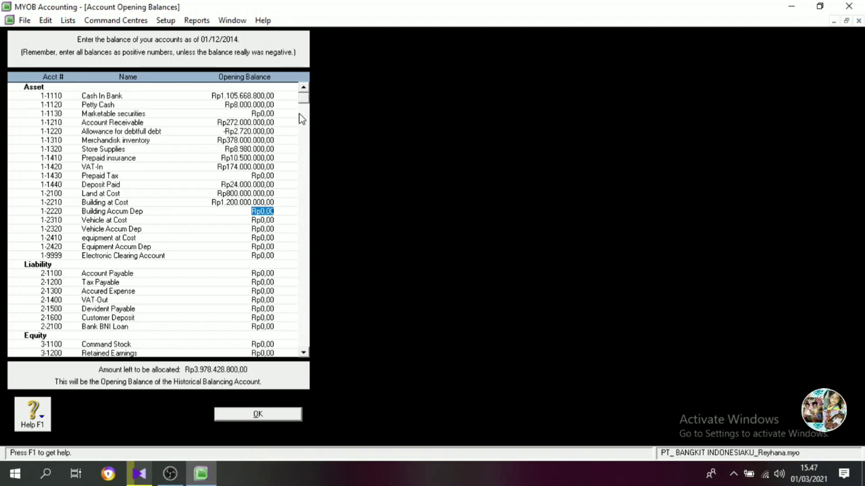
pyautogui.write('-Rp235.0')
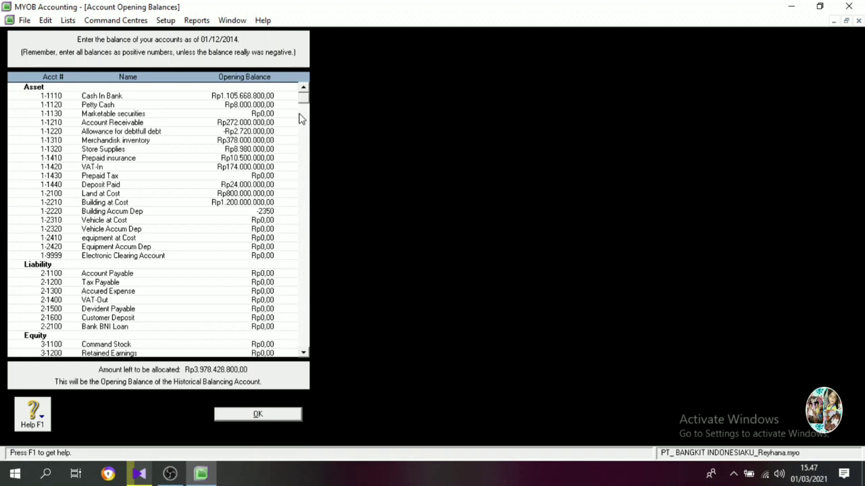
pyautogui.write('00.000')
pyautogui.press('Tab')
# Set the opening balances of Vehicle at Cost to Rp600.000.000 and Vehicle Accum Dep to -Rp271.250.000.
pyautogui.write('6')
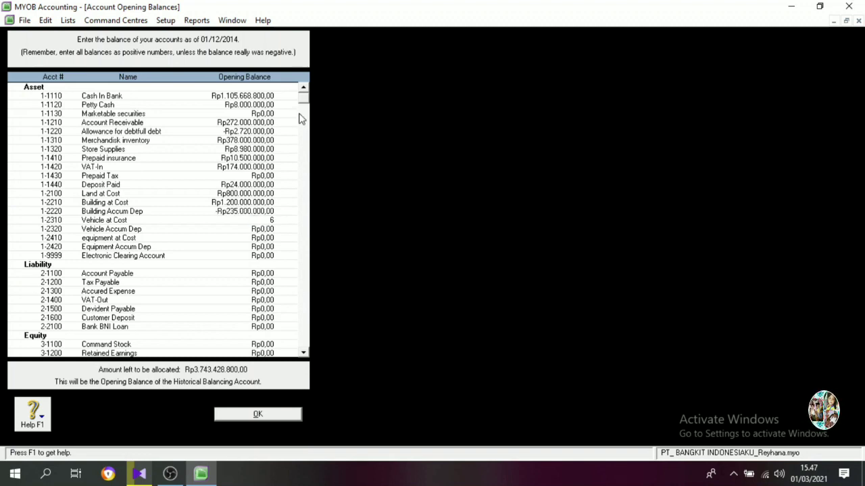
pyautogui.write('00.000.000')
pyautogui.press('Tab')
pyautogui.write('-')
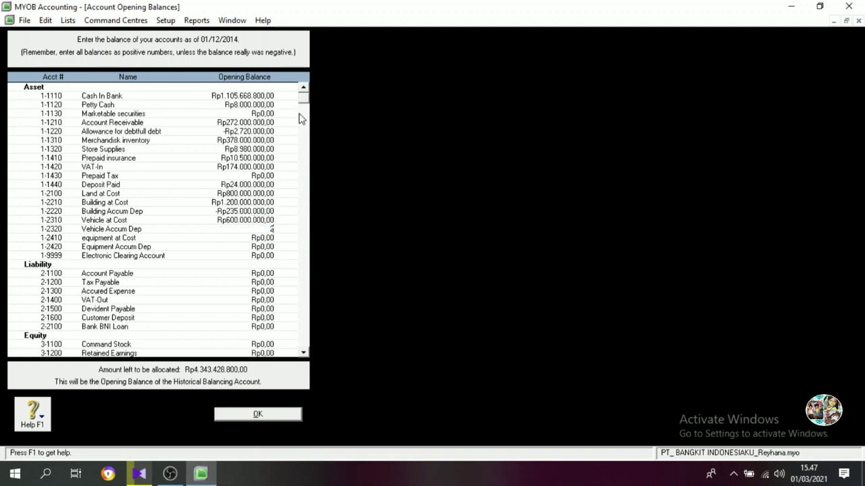
pyautogui.write('271')
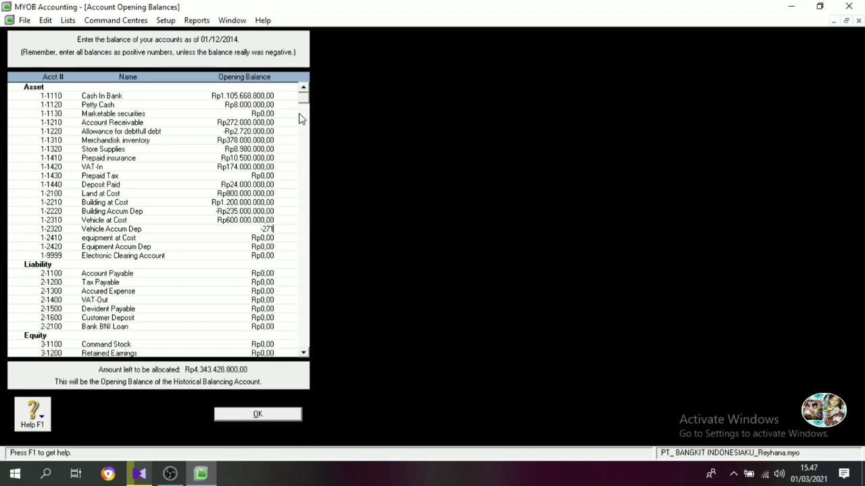
pyautogui.write('250000')
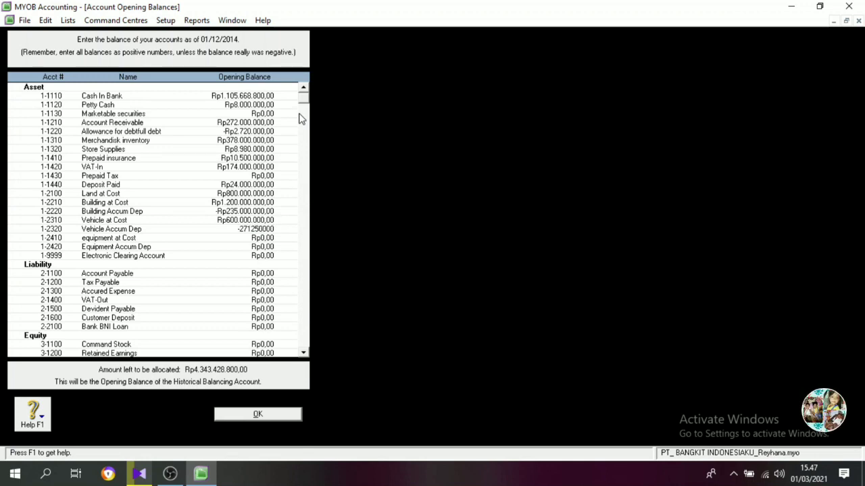
pyautogui.press('Tab')
# Set the opening balances of equipment at Cost to Rp60.000.000 and Equipment Accum Dep to -Rp37.750.000.
pyautogui.write('60000000')
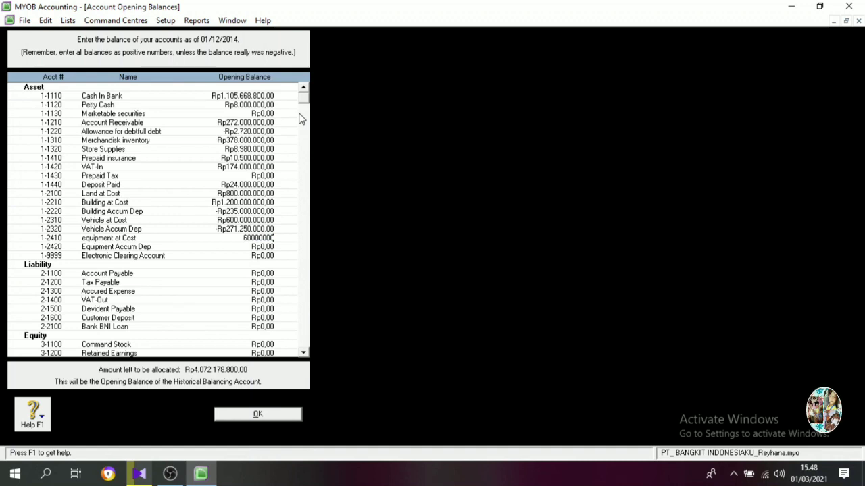
pyautogui.press('Tab')
pyautogui.write('-Rp37.')
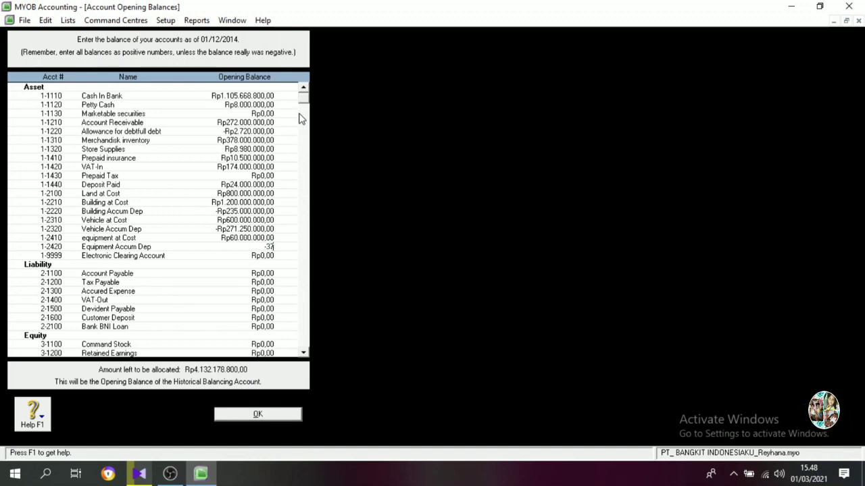
pyautogui.write('750.000')
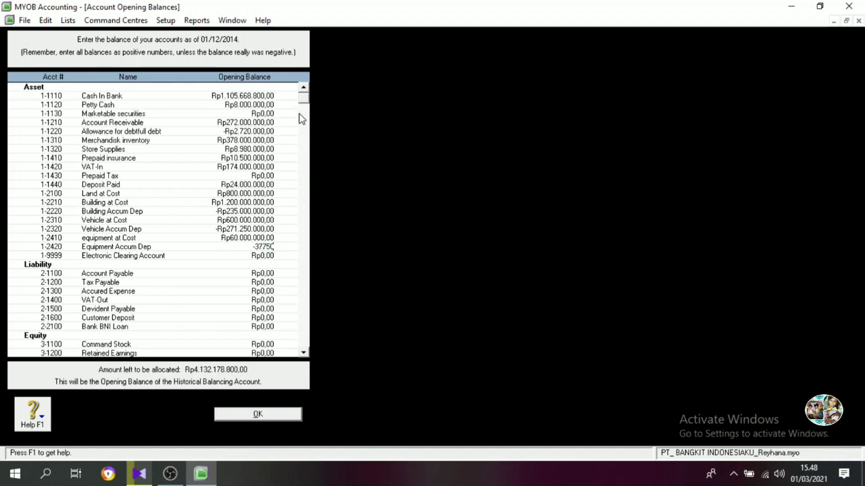
pyautogui.press('Tab')
# Set the opening balances of Account Payable to Rp140.000.000 and Tax Payable to Rp800.000.
pyautogui.write('14')
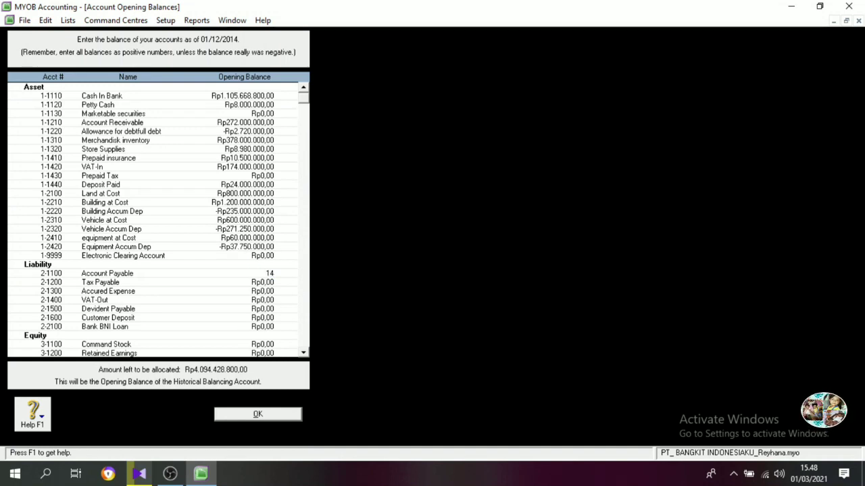
pyautogui.write('0.000.000')
pyautogui.press('Tab')
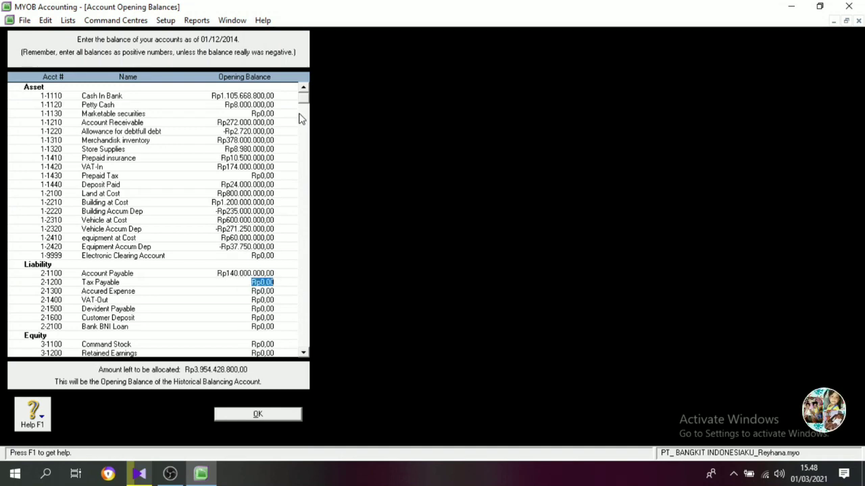
pyautogui.write('800.000.000')
pyautogui.press('Tab')
# Set the opening balances of Accured Expense to Rp2.000.000 and VAT-Out to Rp222.800.000.
pyautogui.write('2000000')
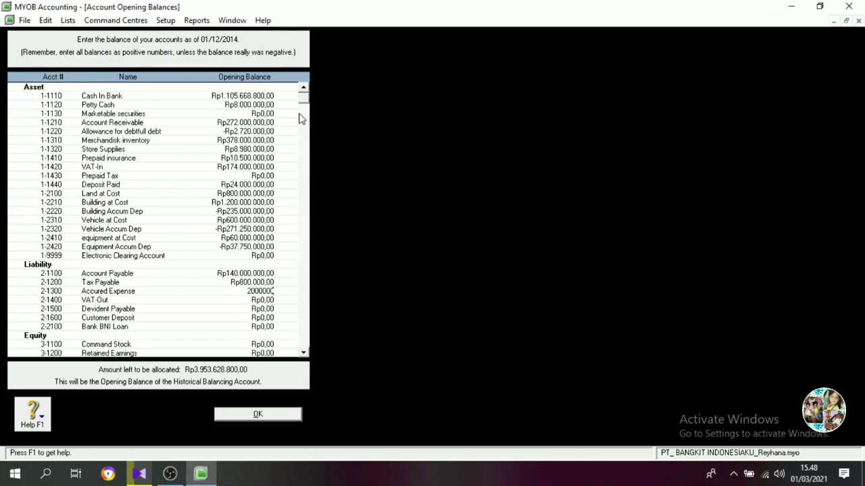
pyautogui.press('Tab')
pyautogui.write('422800000')
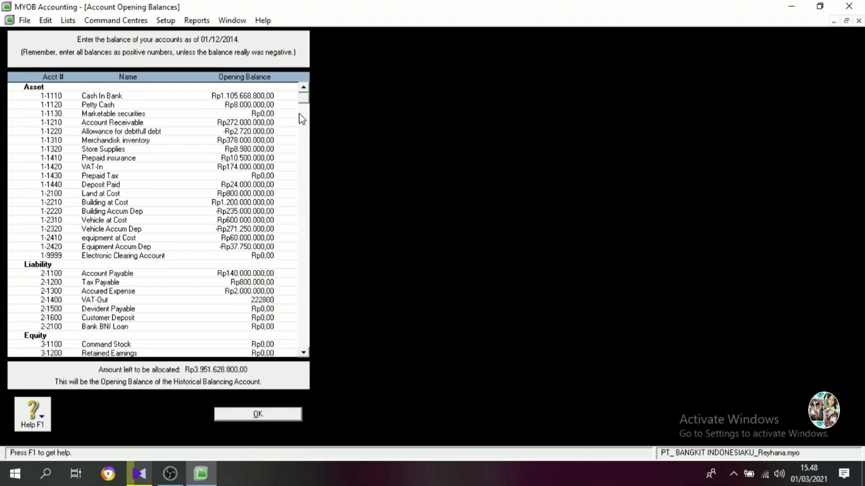
pyautogui.press('Tab')
pyautogui.press('Tab')
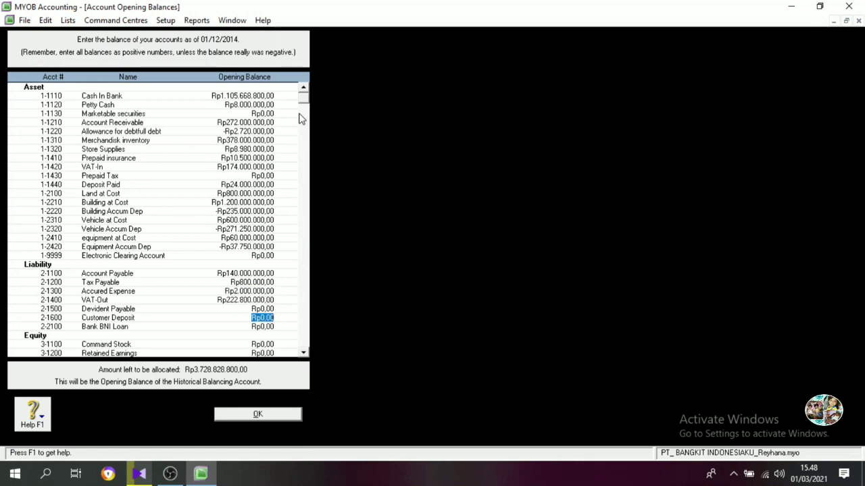
# Skip Devident Payable and set the opening balances of Customer Deposit to Rp40.000.000 and Bank BNI Loan to Rp800.000.000.
pyautogui.write('40000000')
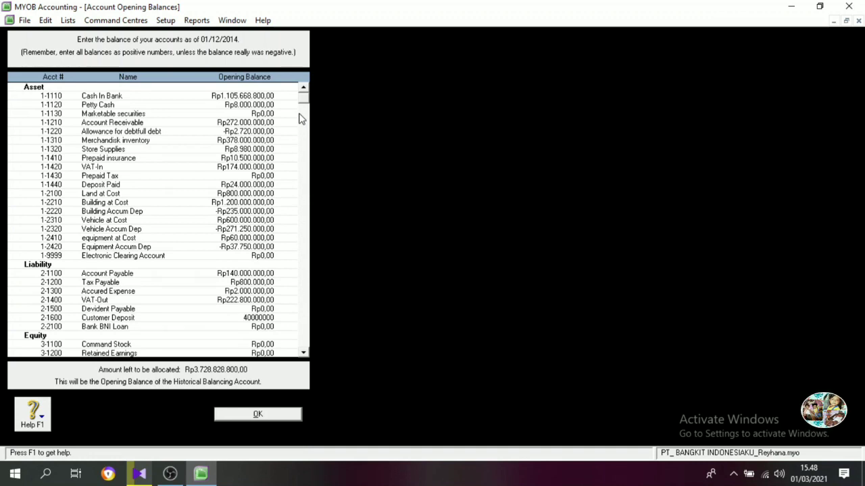
pyautogui.press('Tab')
pyautogui.write('800000000')
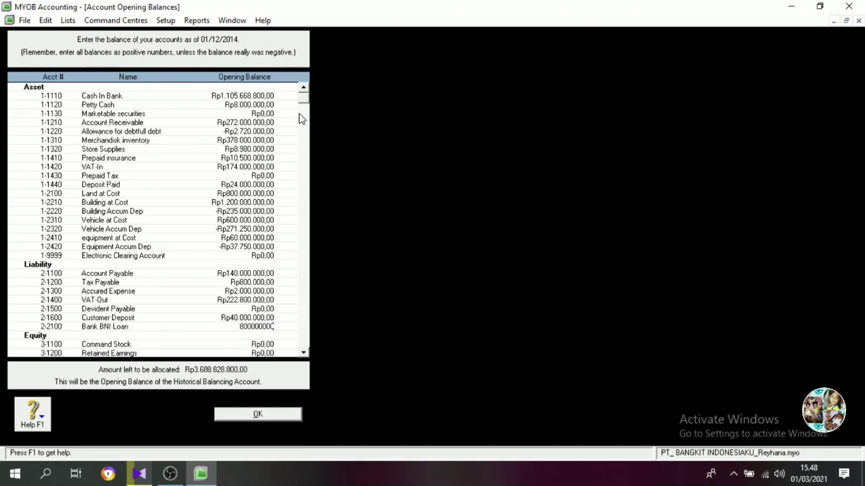
pyautogui.press('Tab')
# Set the opening balances of Command Stock to Rp1.000.000.000 and Retained Earnings to Rp900.372.000.
pyautogui.write('1000000000')
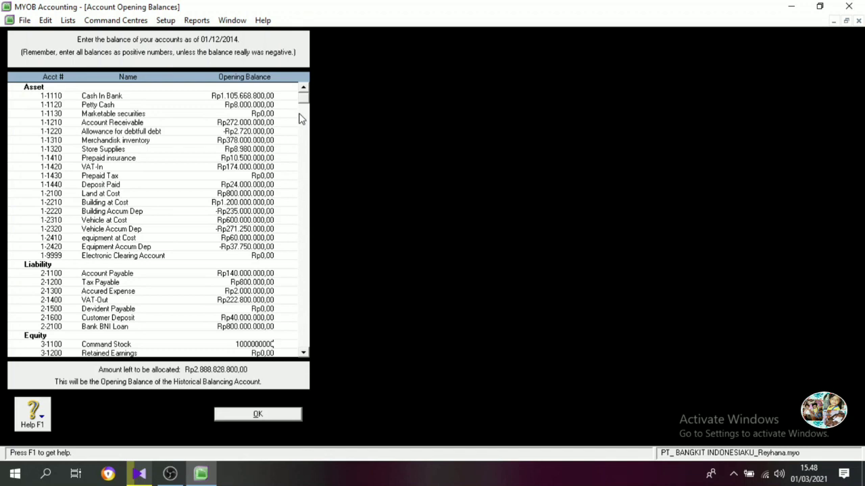
pyautogui.press('Tab')
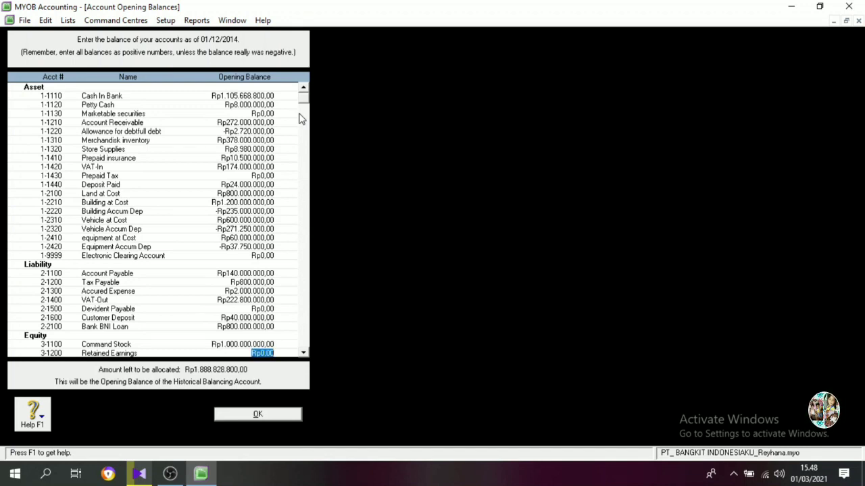
pyautogui.write('9000')
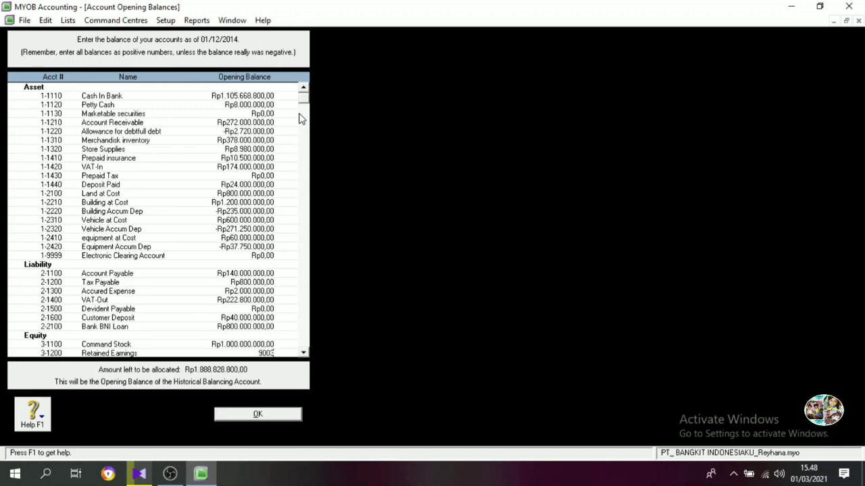
pyautogui.write('72000')
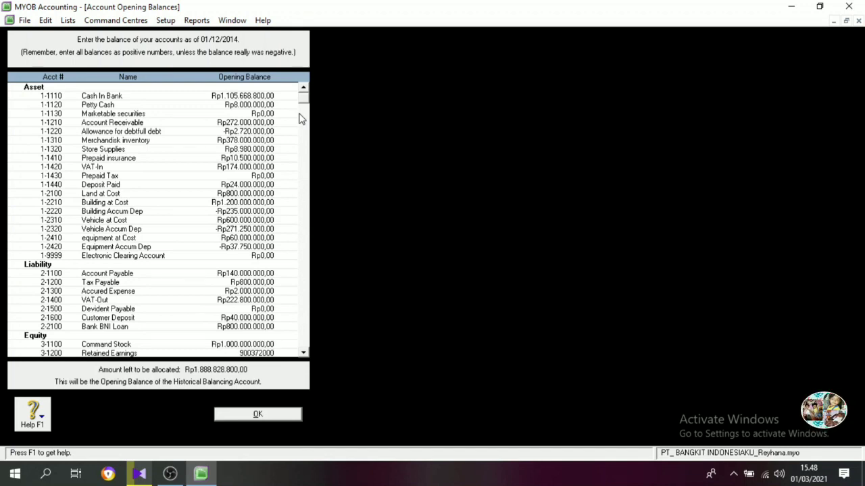
# Set the opening balance of Additional Paid In Capital to Rp600.000.
pyautogui.press('Tab')
pyautogui.write('600')
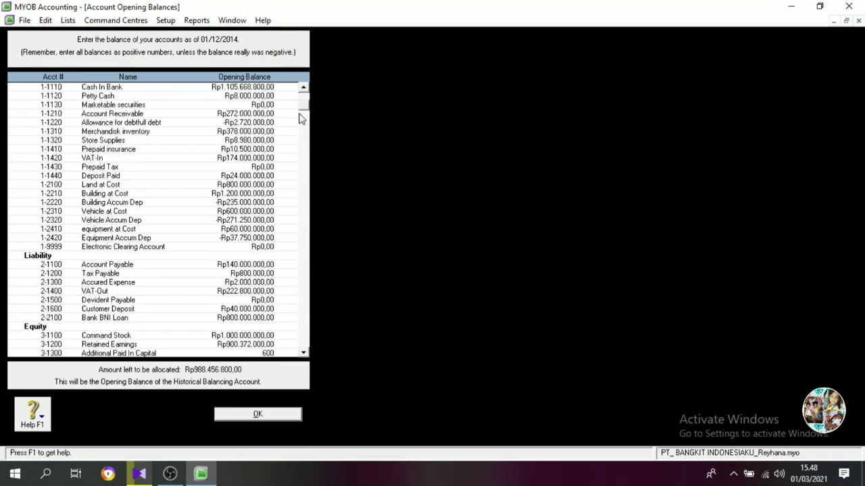
pyautogui.write('.000.000')
pyautogui.press('Tab')
pyautogui.press('Tab')
pyautogui.press('Tab')
pyautogui.press('Tab')
pyautogui.press('Tab')
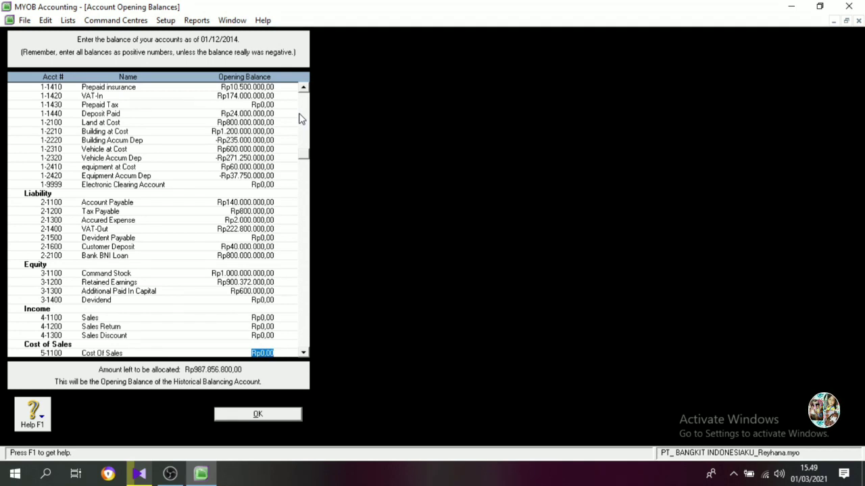
# Skip Devidend and set the opening balance of the Sales income account to Rp1.884.980.000.
pyautogui.hotkey('shift', 'Tab')
pyautogui.hotkey('shift', 'Tab')
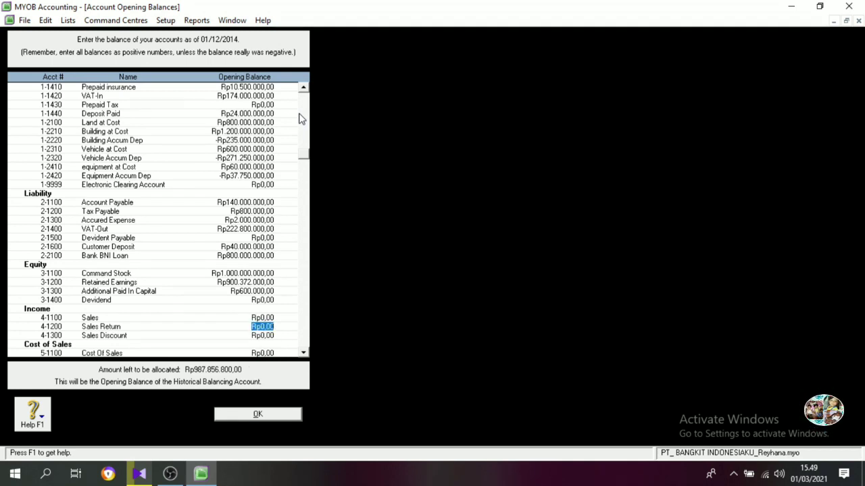
pyautogui.hotkey('shift', 'Tab')
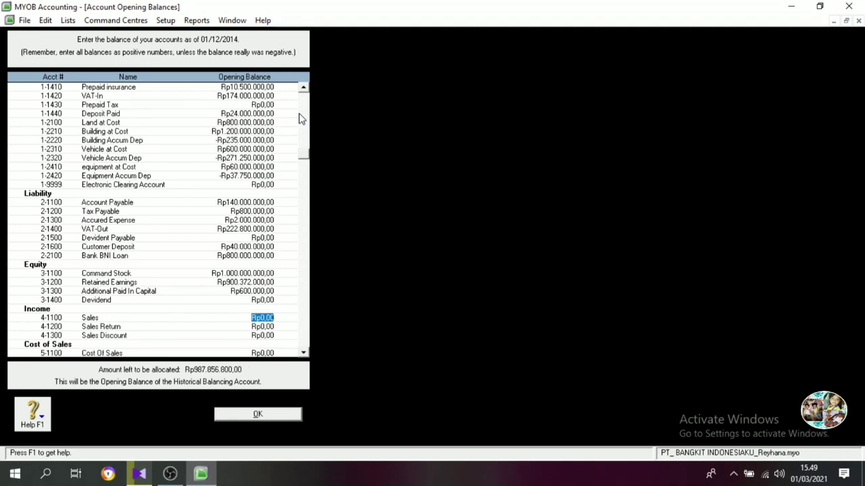
pyautogui.write('186')
pyautogui.write('4')
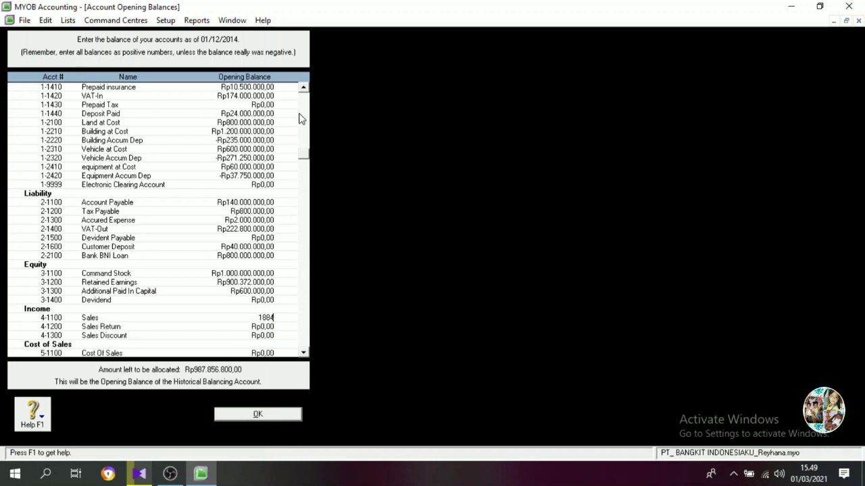
pyautogui.write('9800000')
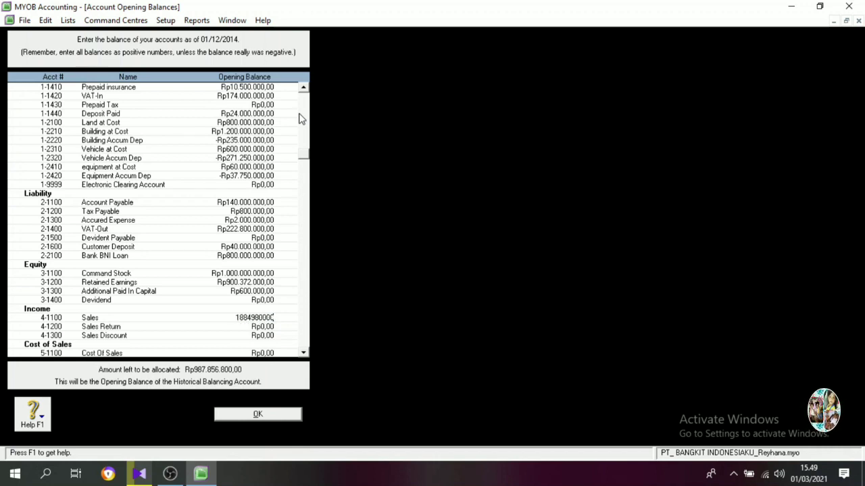
pyautogui.press('Tab')
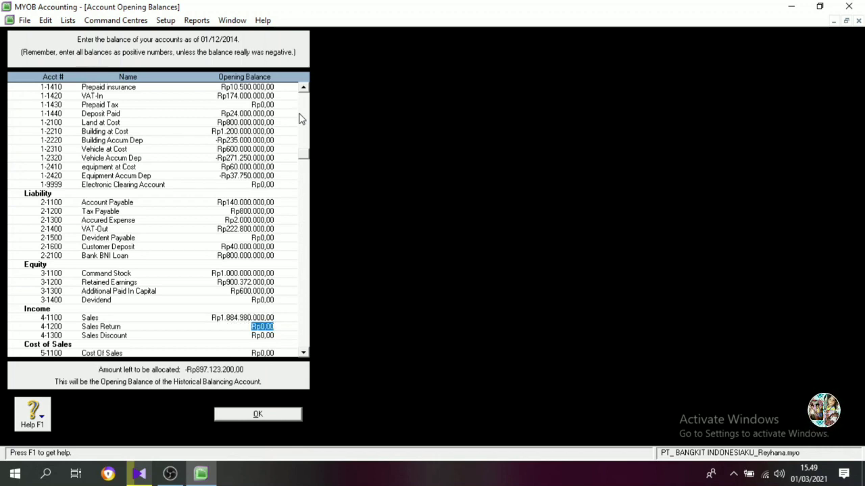
# Set the opening balances of Sales Return to -Rp36.000.000 and Sales Discount to -Rp10.000.000.
pyautogui.write('-Rp36.0')
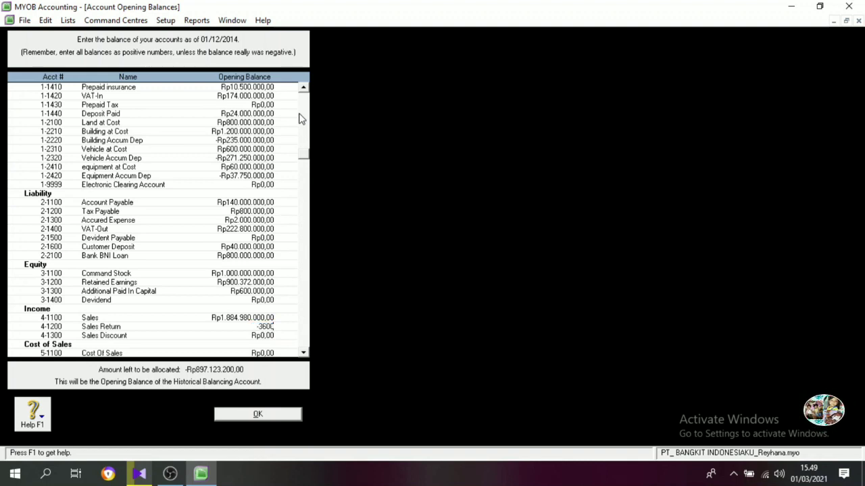
pyautogui.write('00.000')
pyautogui.press('Tab')
pyautogui.write('10000000')
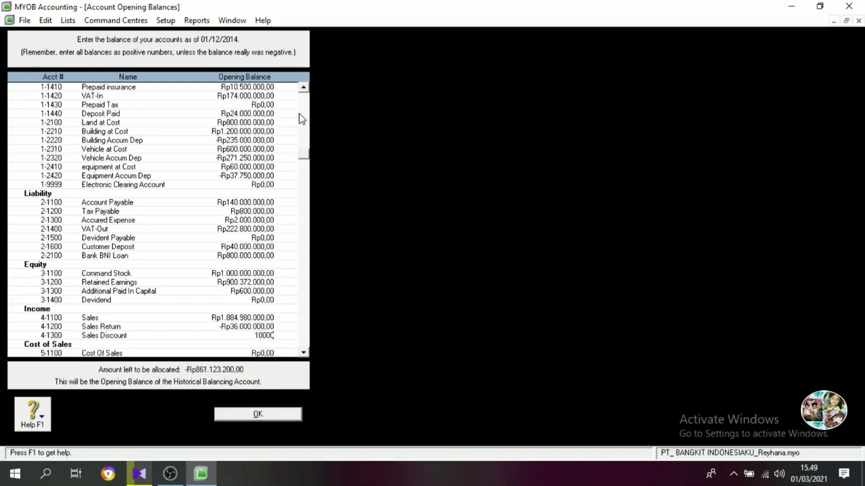
pyautogui.press('BackSpace')
pyautogui.press('BackSpace')
pyautogui.press('BackSpace')
pyautogui.press('BackSpace')
pyautogui.press('BackSpace')
pyautogui.press('BackSpace')
pyautogui.press('BackSpace')
pyautogui.press('BackSpace')
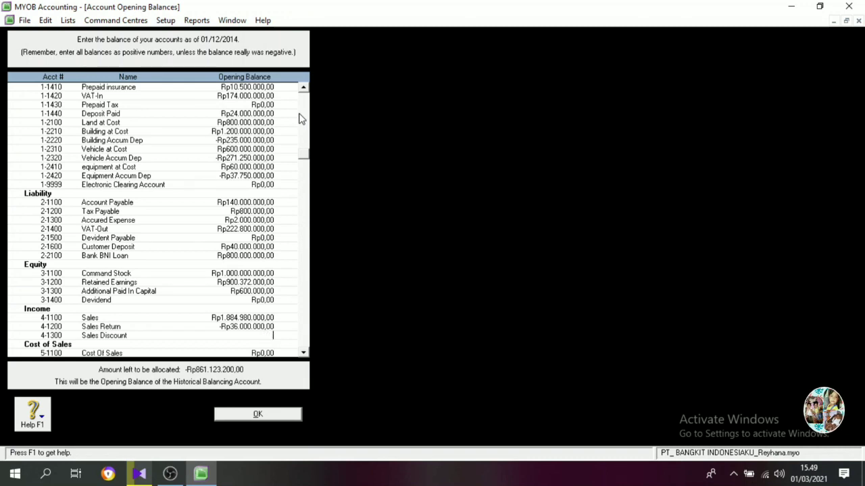
pyautogui.write('-Rp10.000.0')
pyautogui.write('00,00')
pyautogui.press('Tab')
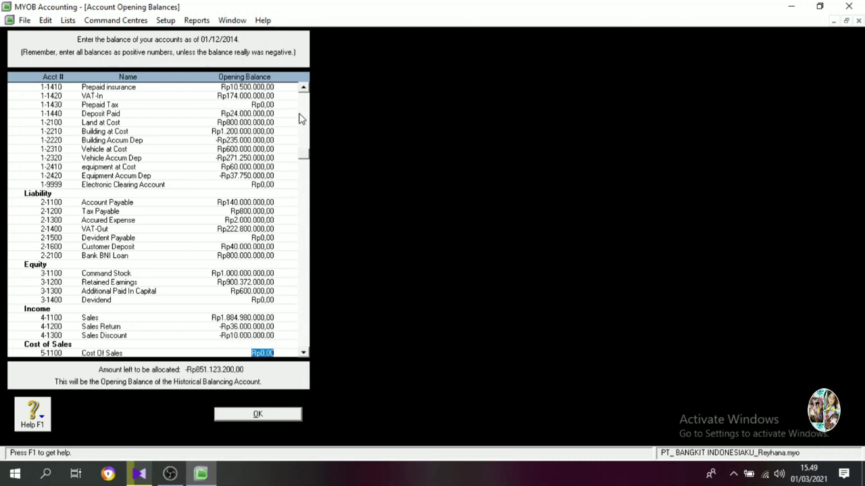
# Set the opening balances of Cost Of Sales to Rp1.000.000.000 and Freight Paid to Rp6.000.000.
pyautogui.write('1000000')
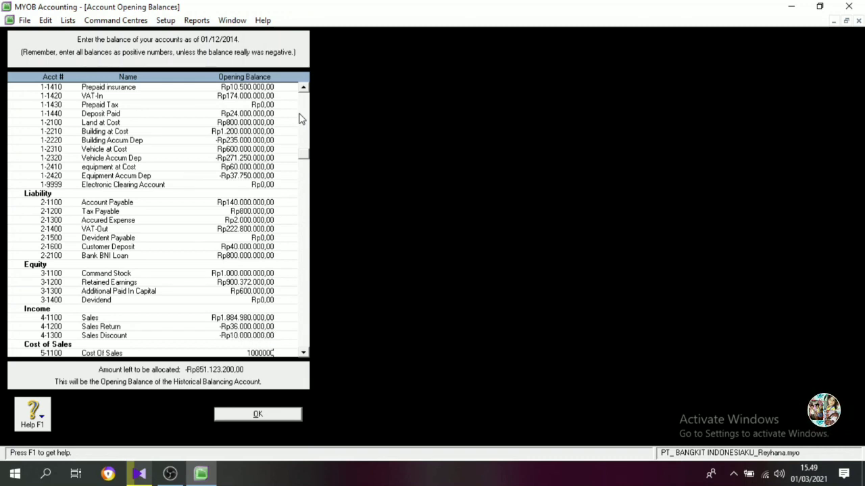
pyautogui.write('000')
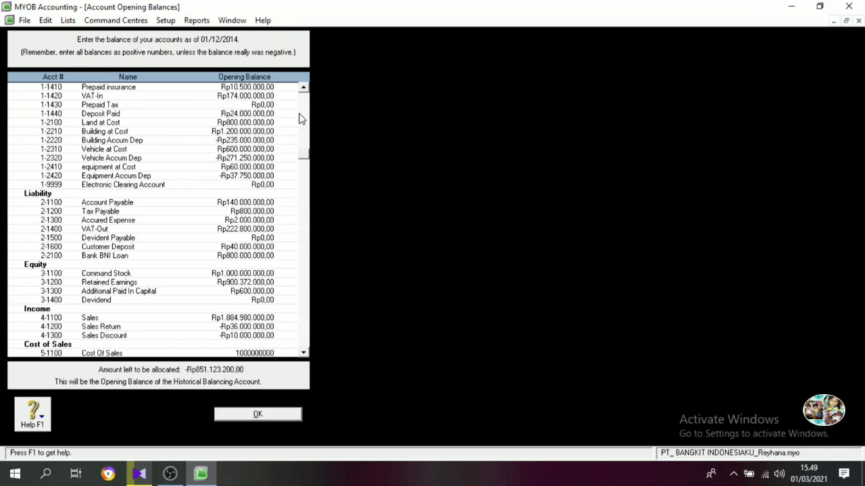
pyautogui.press('Tab')
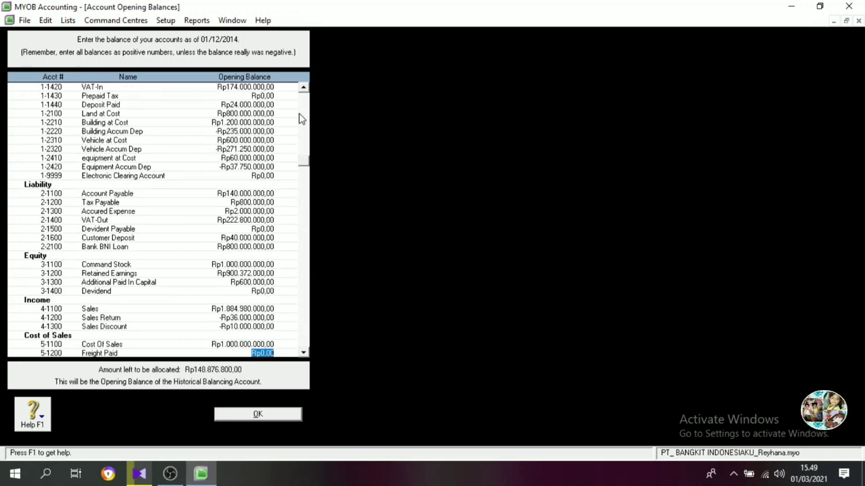
pyautogui.write('6000000')
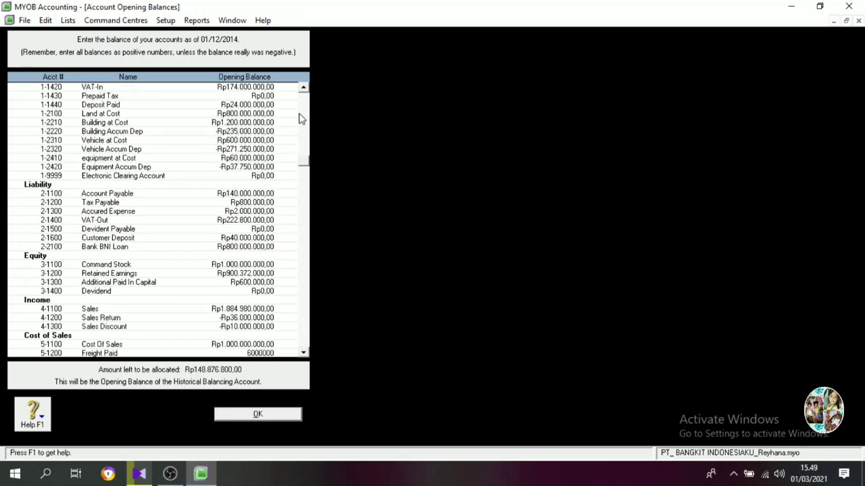
pyautogui.press('Tab')
# Set the opening balances of Purchases Discount to -Rp12.000.000 and Advertising Expense to Rp22.200.000.
pyautogui.write('-Rp12.')
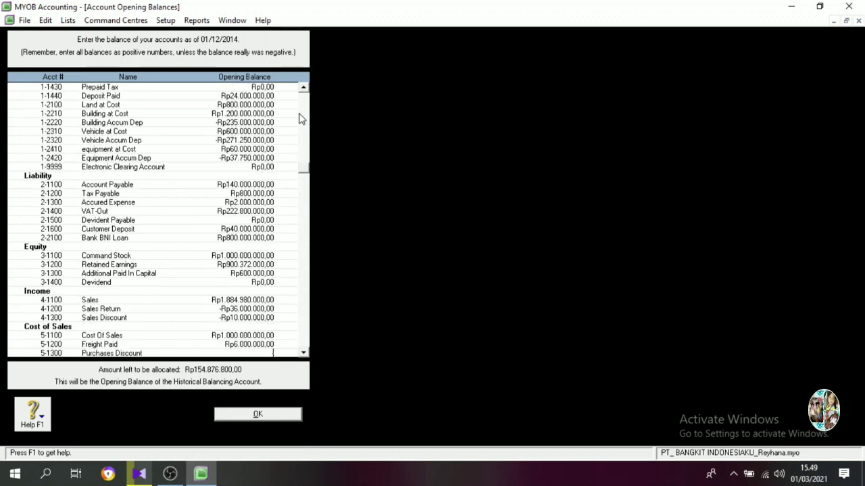
pyautogui.write('000.000')
pyautogui.press('Tab')
pyautogui.write('22')
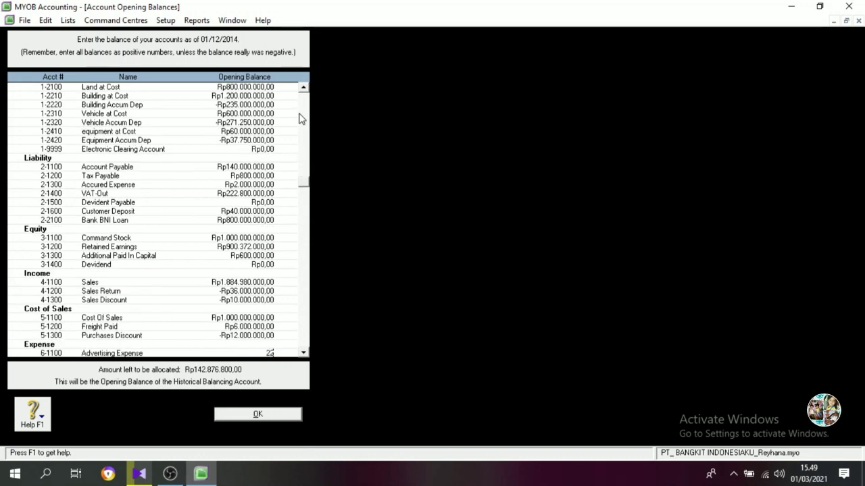
pyautogui.write('200000')
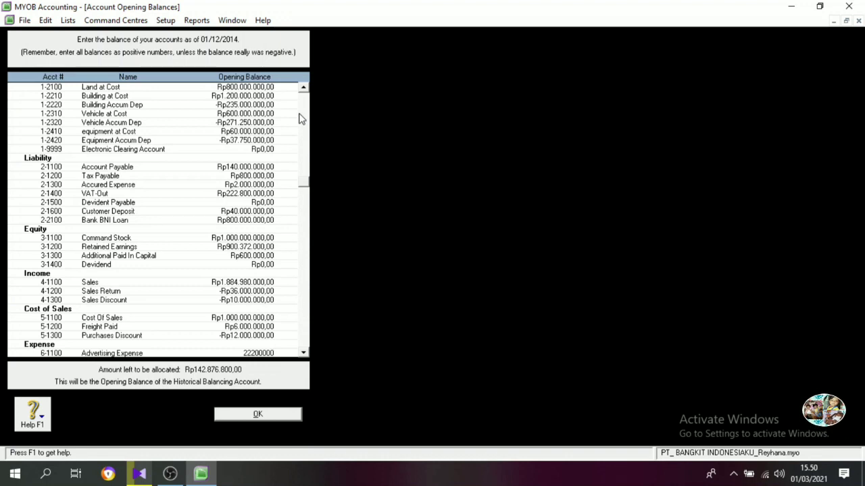
pyautogui.press('Tab')
# Set the opening balances of Store Suppliesz to Rp4.000.000 and Utility Expense to Rp3.200.000.
pyautogui.write('4.000.000')
pyautogui.press('Tab')
pyautogui.write('3.')
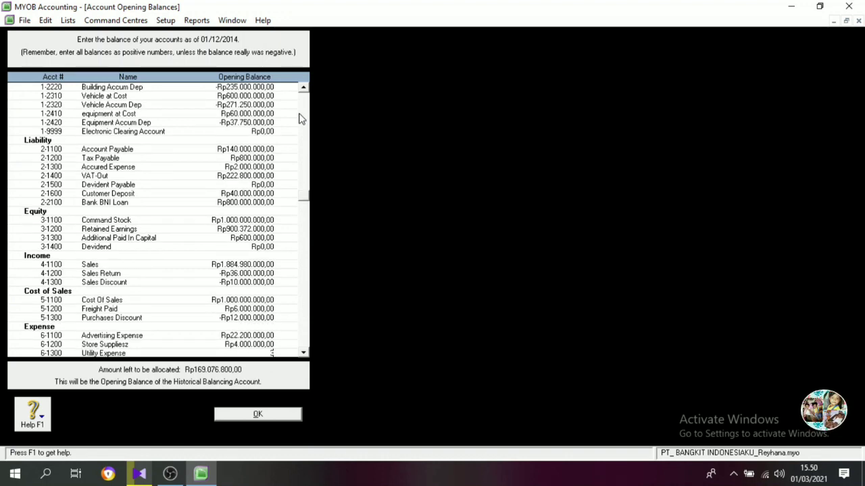
pyautogui.write('200.000')
pyautogui.press('Tab')
pyautogui.press('Tab')
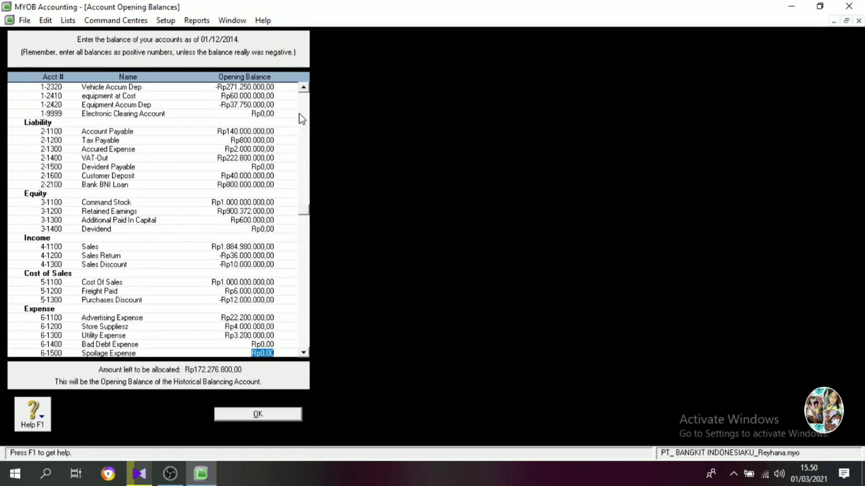
# Skip Bad Debt and Spoilage Expense, and set the opening balances of Wages and Salaries Expense to Rp120.000.000 and Teleph, Water, Elect Expense to Rp7.700.000.
pyautogui.press('Tab')
pyautogui.write('1')
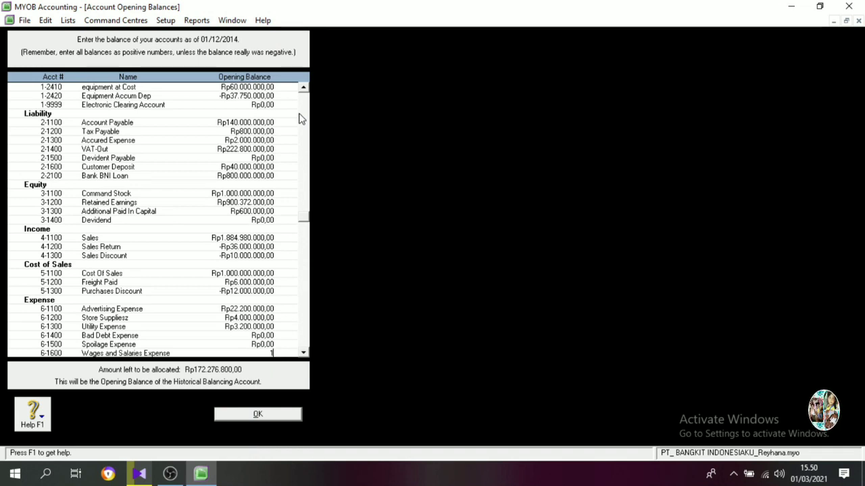
pyautogui.write('20.000.000')
pyautogui.press('Tab')
pyautogui.write('7')
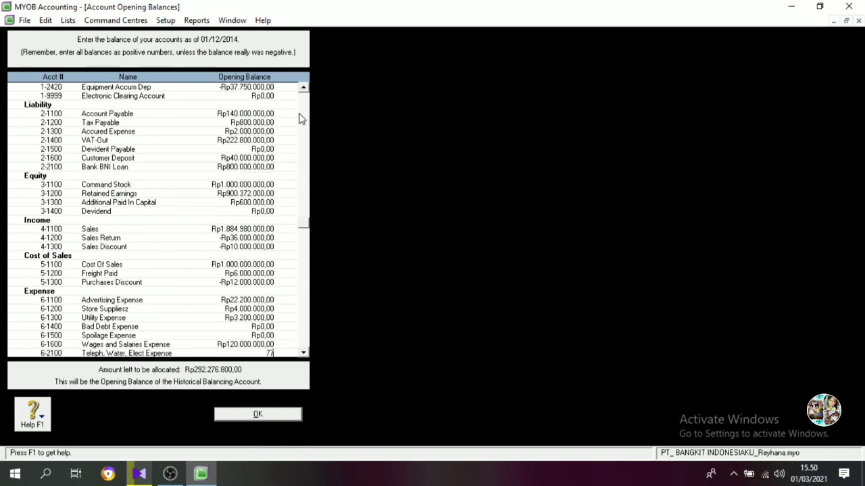
pyautogui.write('.700.000')
pyautogui.press('Tab')
# Set the opening balances of Depreciation Expense-Building to Rp55.000.000 and Depreciation Expense-Vehicles to Rp68.750.000.
pyautogui.write('55000000')
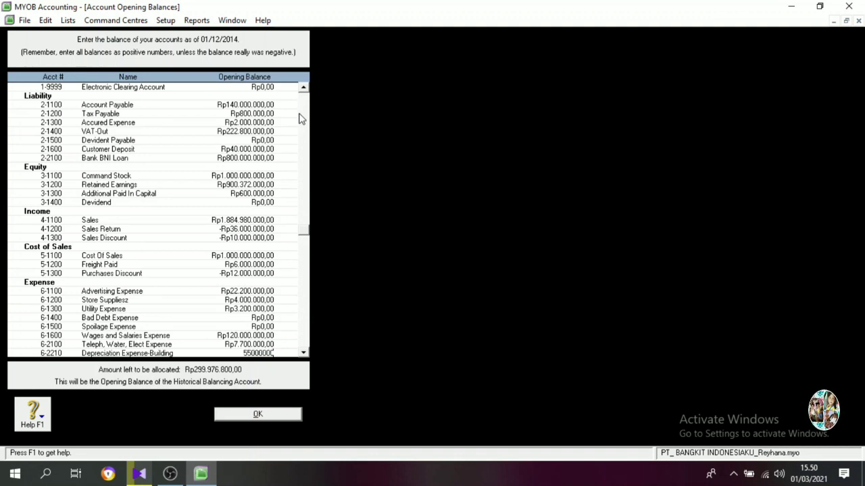
pyautogui.press('Tab')
pyautogui.write('65')
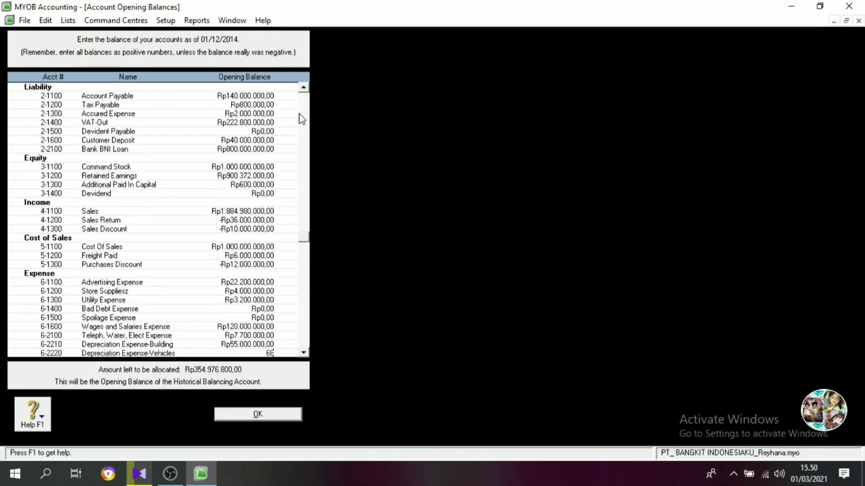
pyautogui.write('750000')
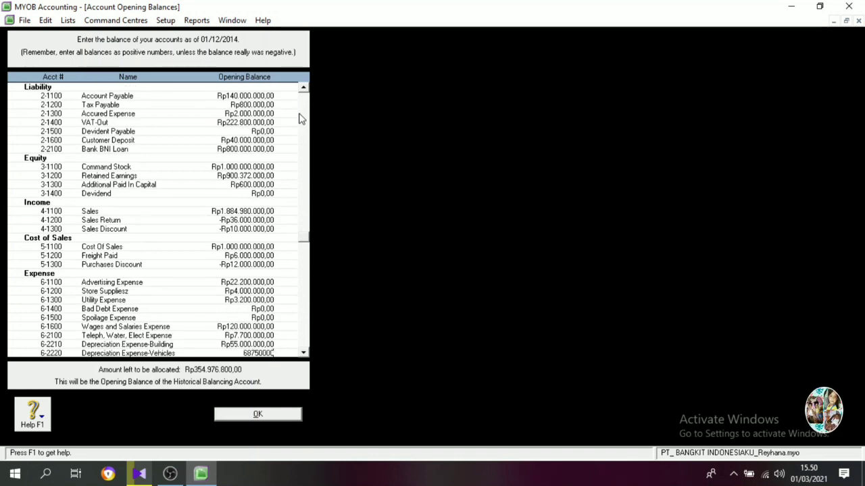
pyautogui.press('Tab')
# Set the opening balance of Depreciation Expense-Equipment to Rp37.500.000.
pyautogui.write('37750000')
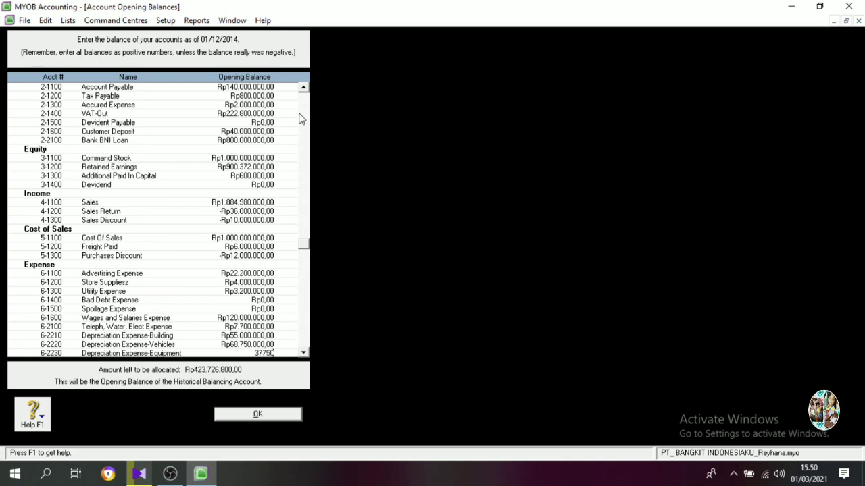
pyautogui.press('BackSpace')
pyautogui.press('BackSpace')
pyautogui.press('BackSpace')
pyautogui.press('BackSpace')
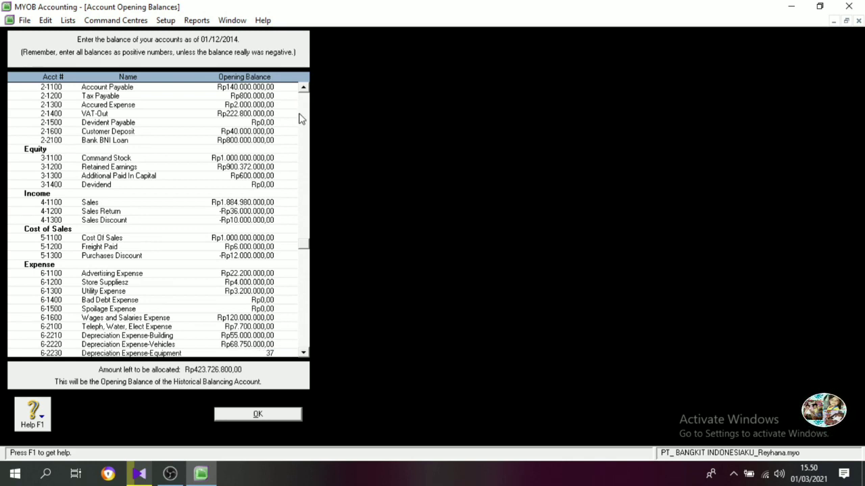
pyautogui.write('500000')
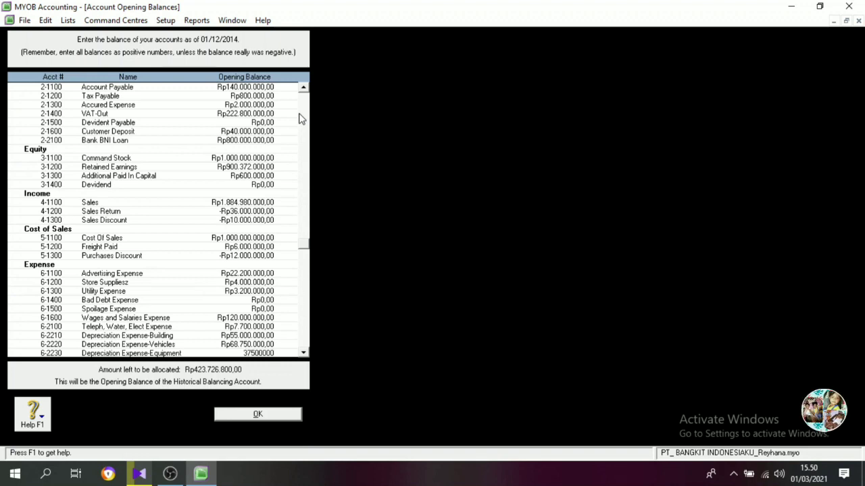
# Set the opening balance of Insurance Expense to Rp6.000.000.
pyautogui.press('Tab')
pyautogui.write('6000000')
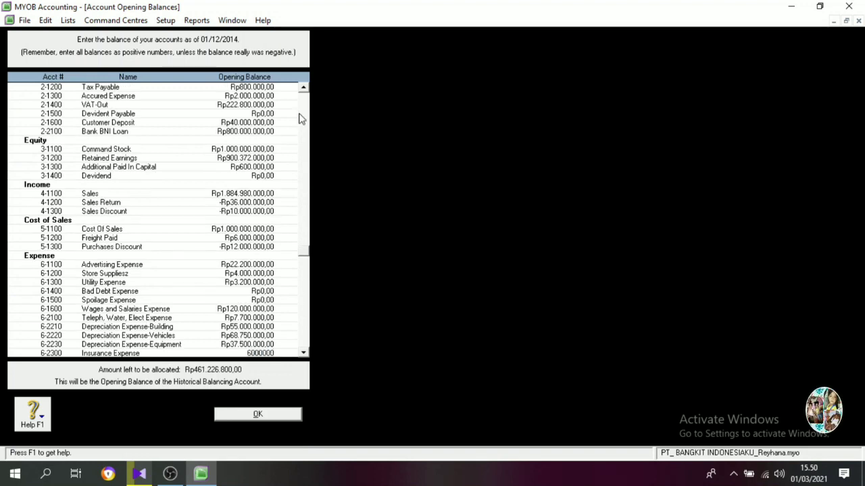
pyautogui.press('Tab')
# Check the expense balances from Wages and Salaries downward and correct Depreciation Expense-Equipment to Rp13.750.000.
pyautogui.click(262, 301)
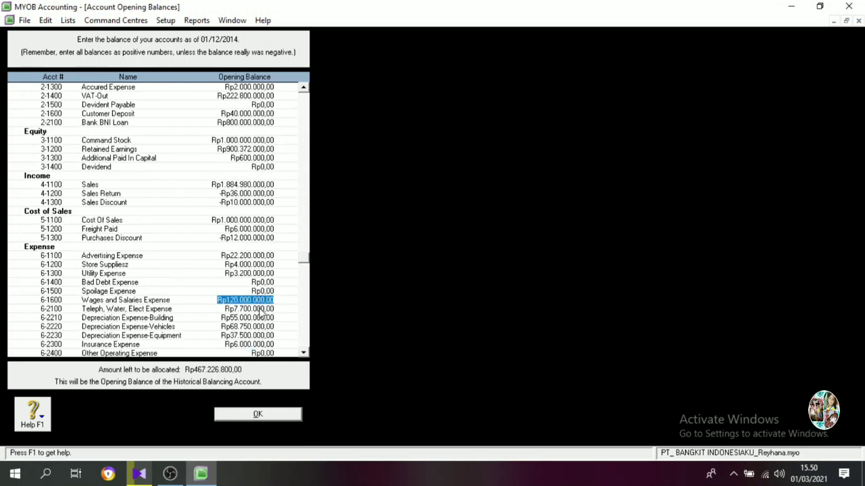
pyautogui.click(262, 310)
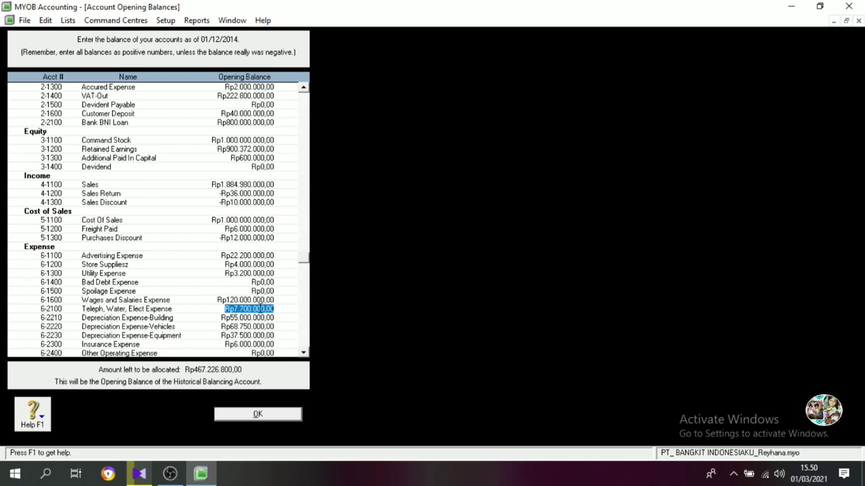
pyautogui.click(263, 318)
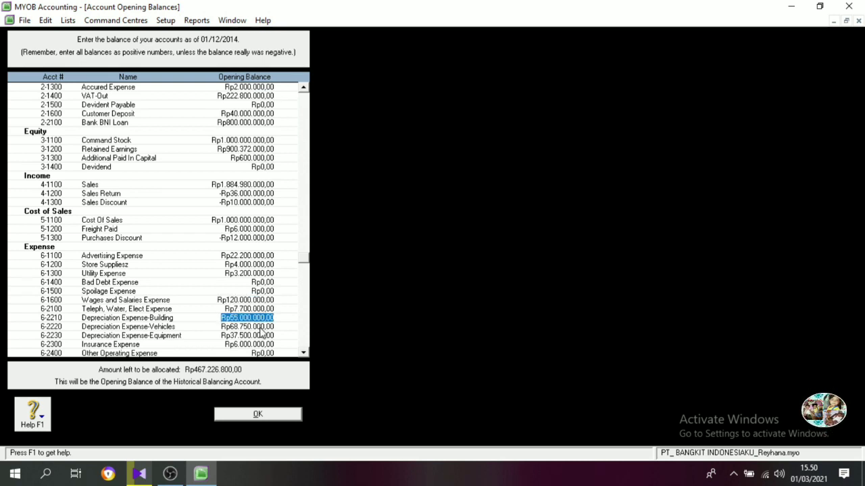
pyautogui.click(261, 329)
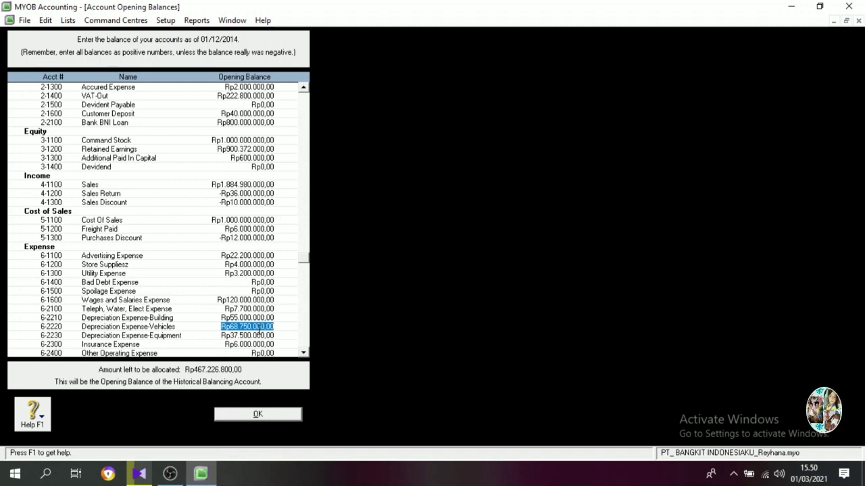
pyautogui.click(248, 336)
pyautogui.write('1')
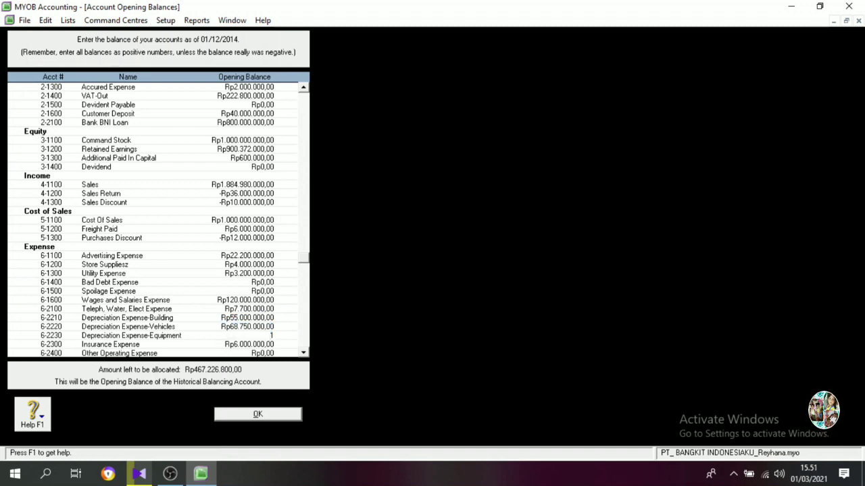
pyautogui.write('3750000')
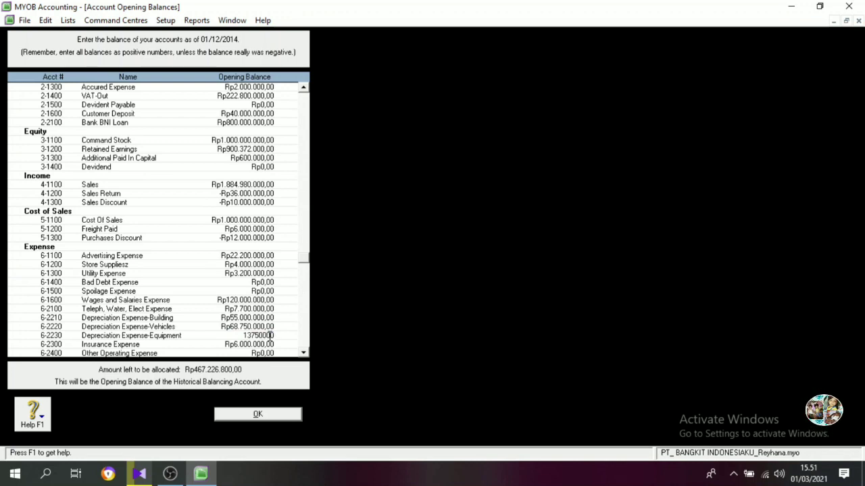
# Set the opening balances of Insurance Expense to Rp37.500.000 and Other Operating Expense to Rp6.000.000.
pyautogui.click(269, 345)
pyautogui.write('37')
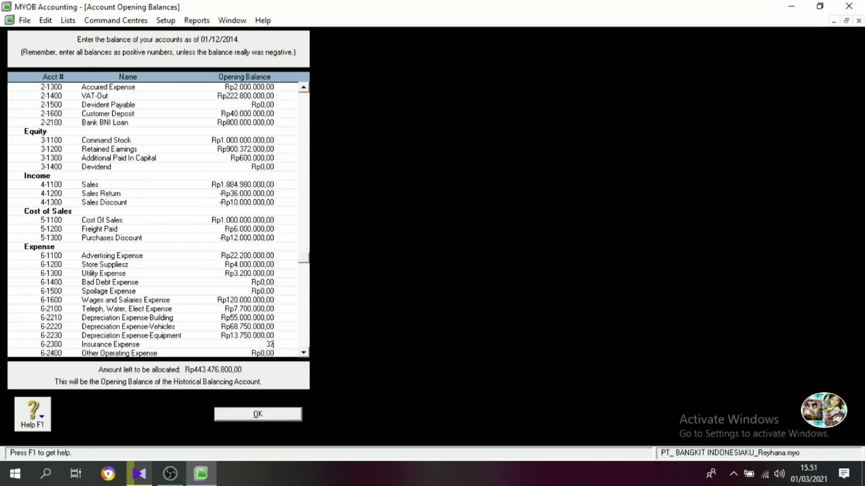
pyautogui.write('.500.000')
pyautogui.press('Tab')
pyautogui.write('6.000.00')
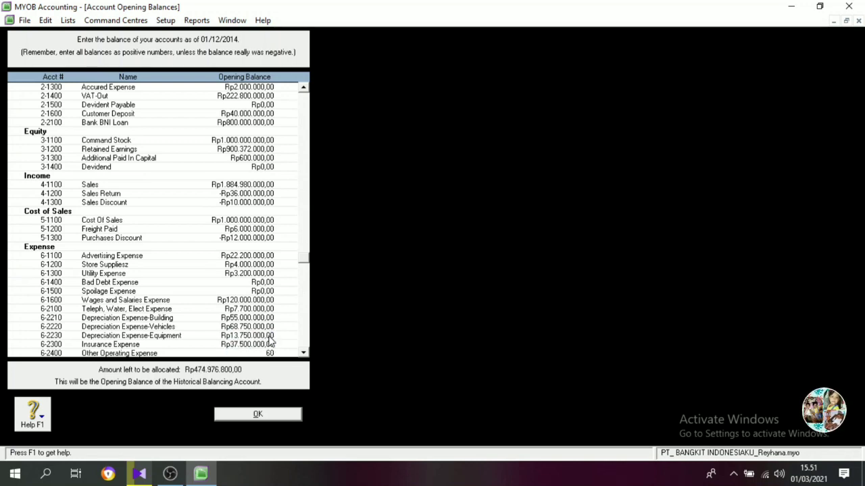
pyautogui.write('0000')
pyautogui.press('Tab')
# Set the opening balances of Wages & Salaries Expense (6-2500) to Rp118.000.000 and Interest Revenue to Rp21.200.000.
pyautogui.write('1')
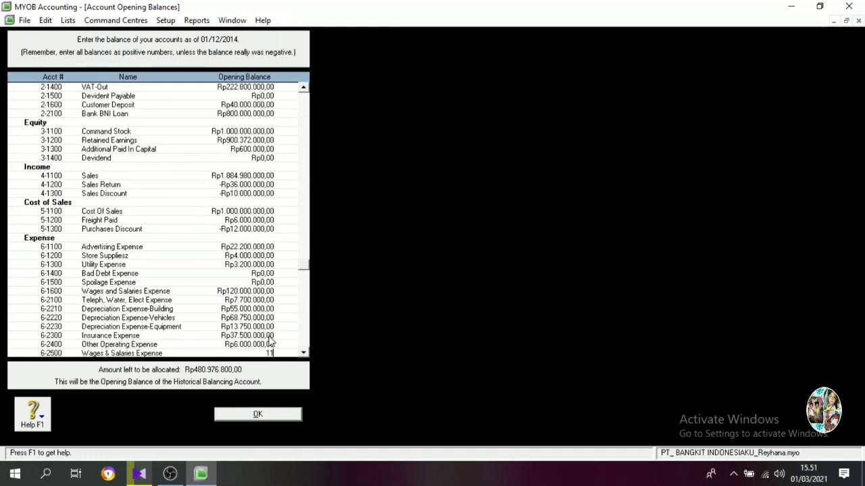
pyautogui.write('18000000')
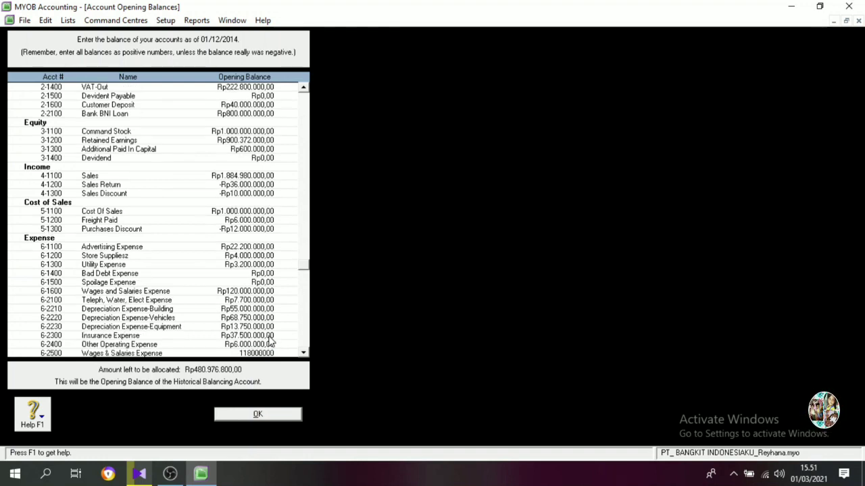
pyautogui.press('Tab')
pyautogui.write('21200000')
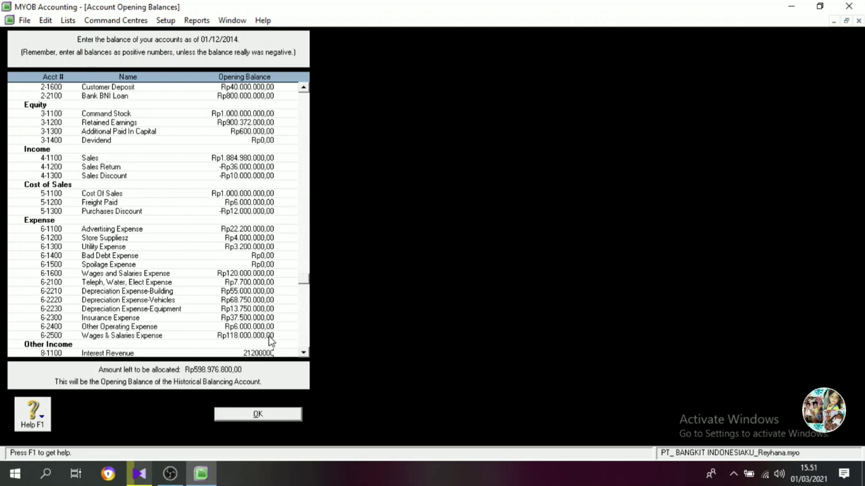
pyautogui.press('Tab')
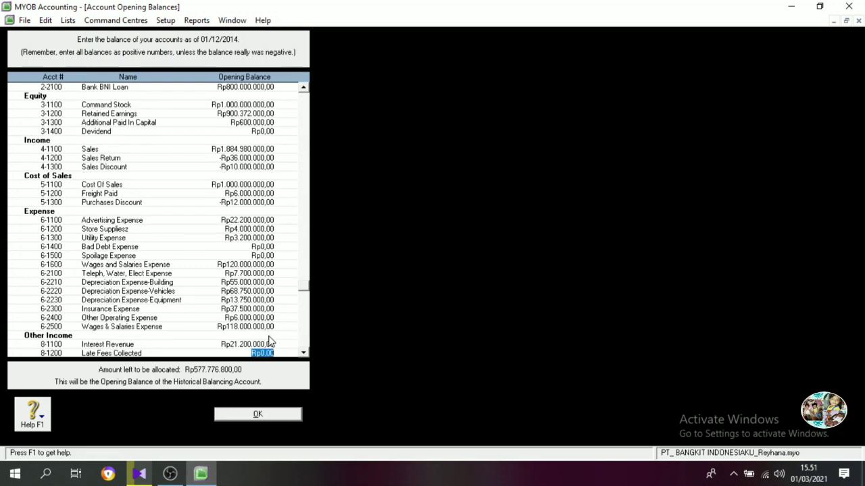
# Set the opening balances of Late Fees Collected to Rp14.348.000 and Freight Collected to Rp9.800.000.
pyautogui.write('1')
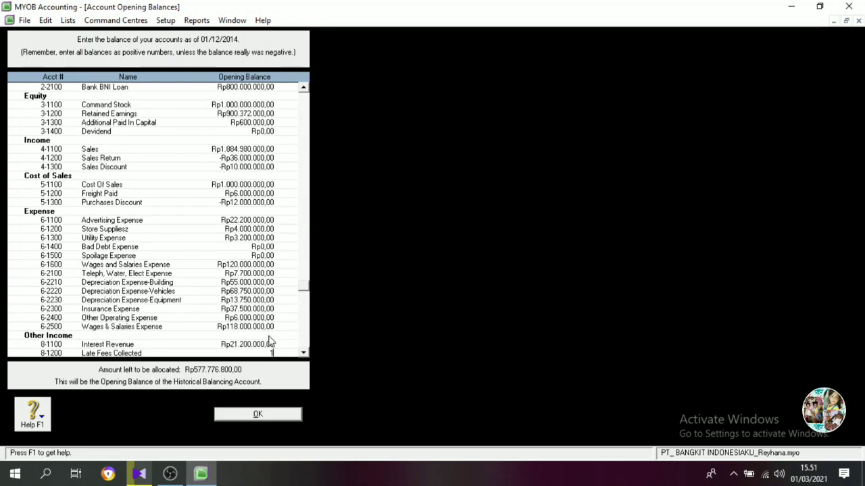
pyautogui.write('4.348.')
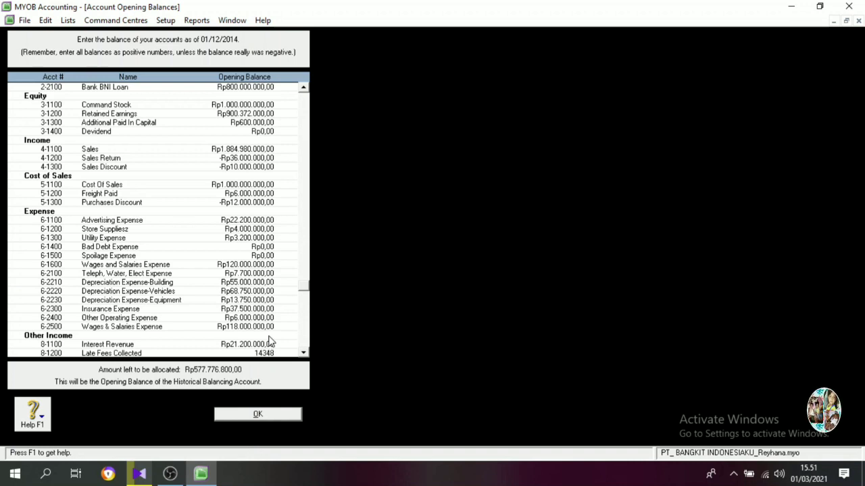
pyautogui.write('000')
pyautogui.press('Tab')
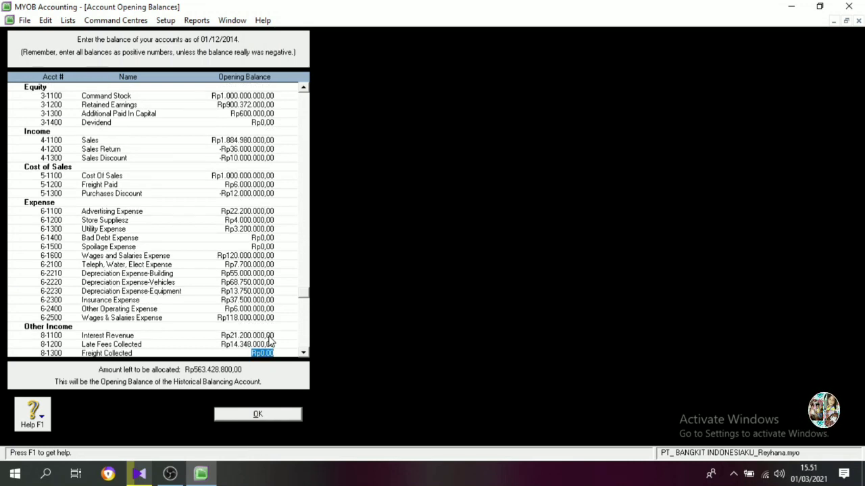
pyautogui.press('Tab')
pyautogui.press('Tab')
pyautogui.click(271, 337)
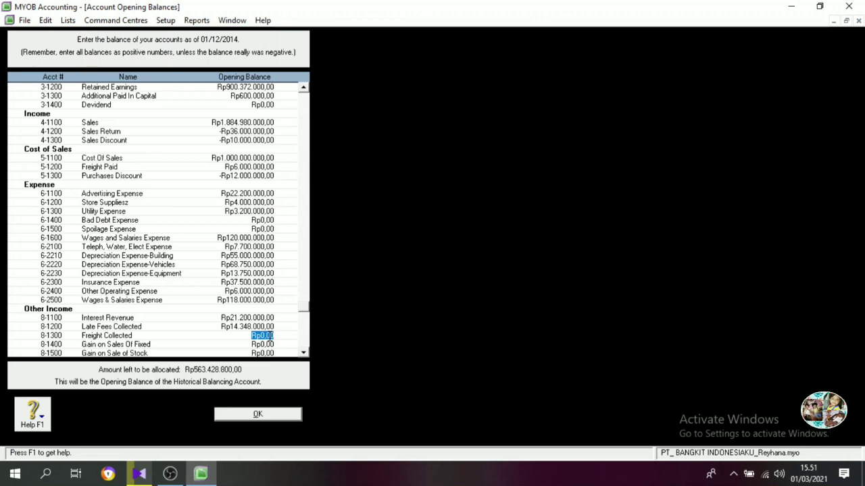
pyautogui.write('9800000')
pyautogui.press('Tab')
pyautogui.press('Tab')
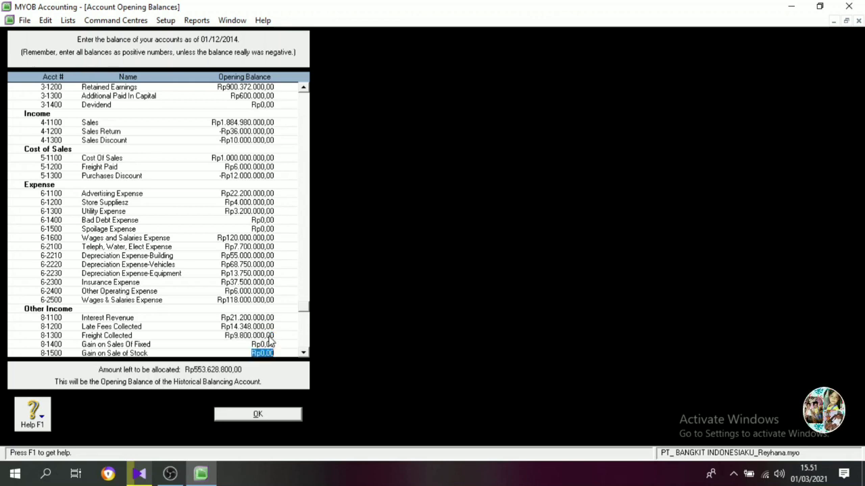
# Set the opening balances of Interest Expense to -Rp11.920.000 and Bank Service Charge to -Rp6.000.000.
pyautogui.press('Tab')
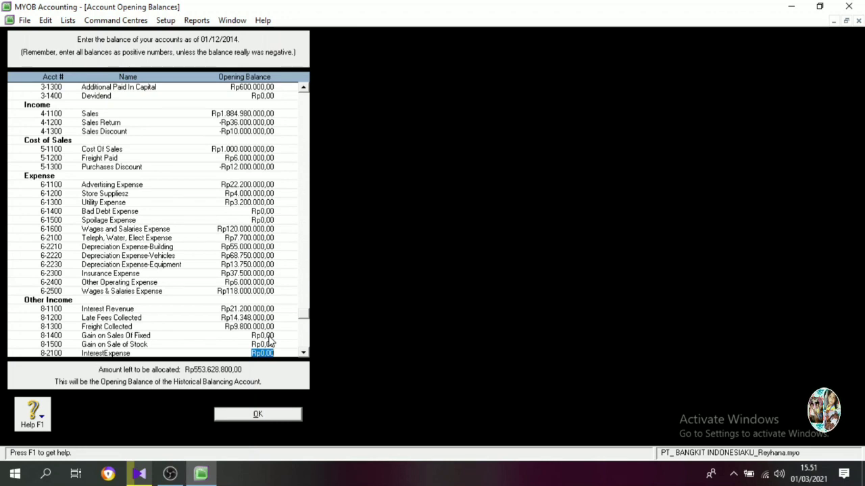
pyautogui.press('BackSpace')
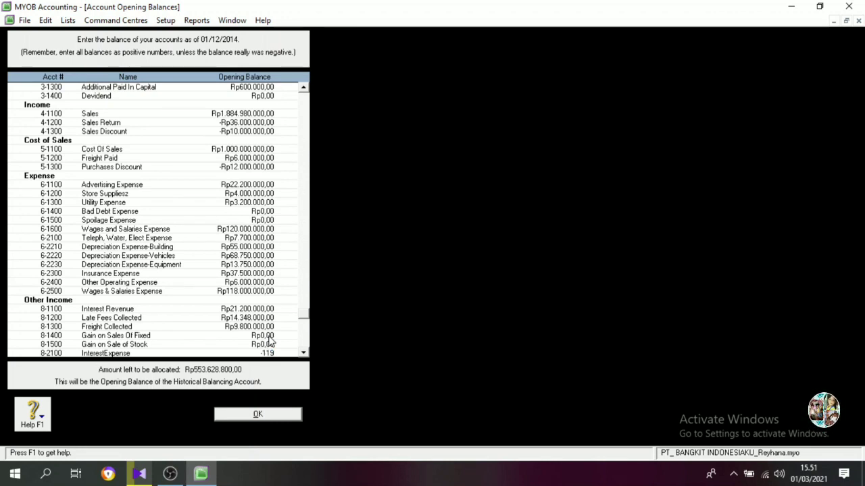
pyautogui.write('-Rp11.920.000')
pyautogui.press('Tab')
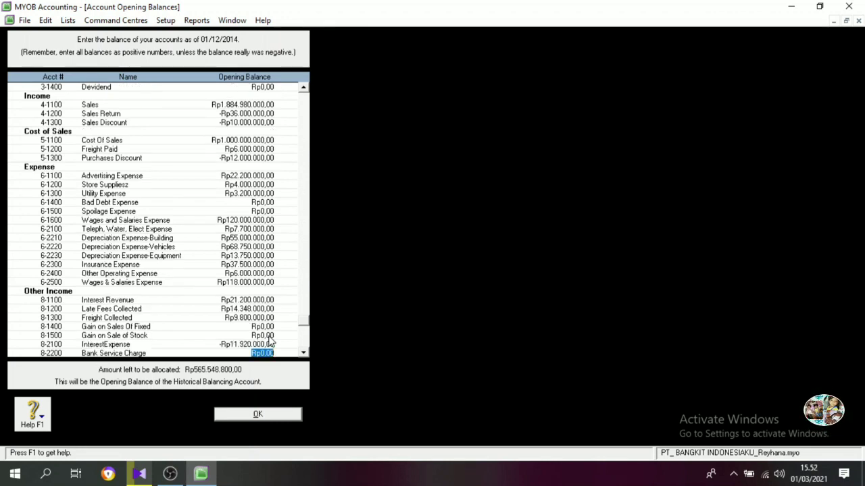
pyautogui.write('-6000000')
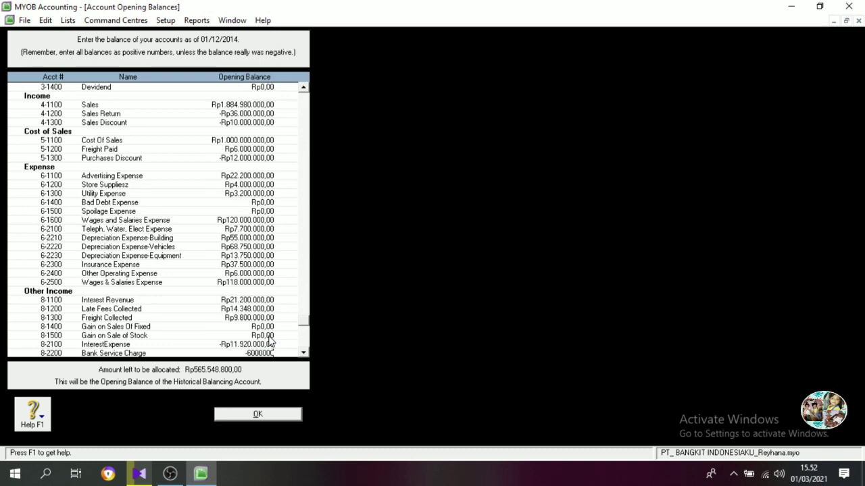
pyautogui.press('Tab')
# Set the opening balances of Late Fees Paid to -Rp9.120.000 and Income Tax Expense to Rp18.731.200.
pyautogui.press('BackSpace')
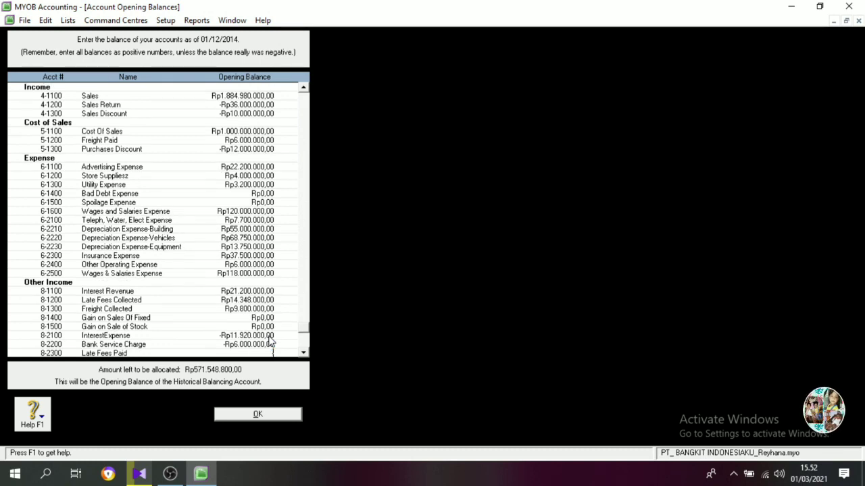
pyautogui.write('-9120')
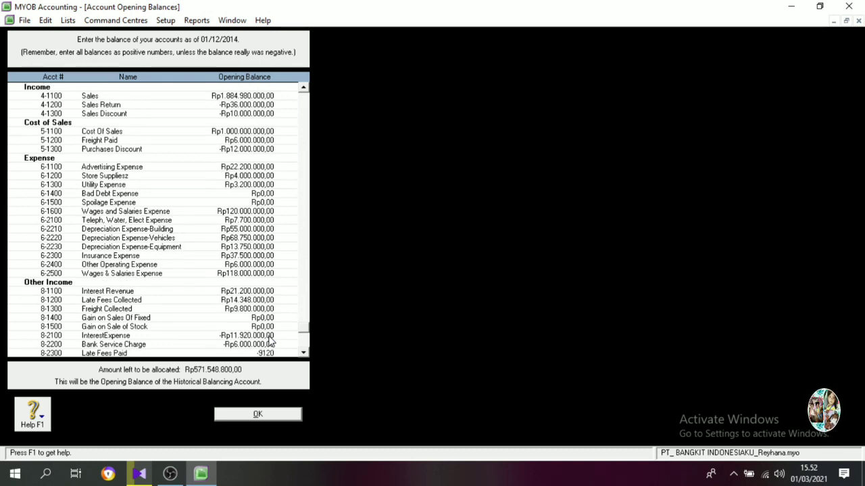
pyautogui.write('000')
pyautogui.press('Tab')
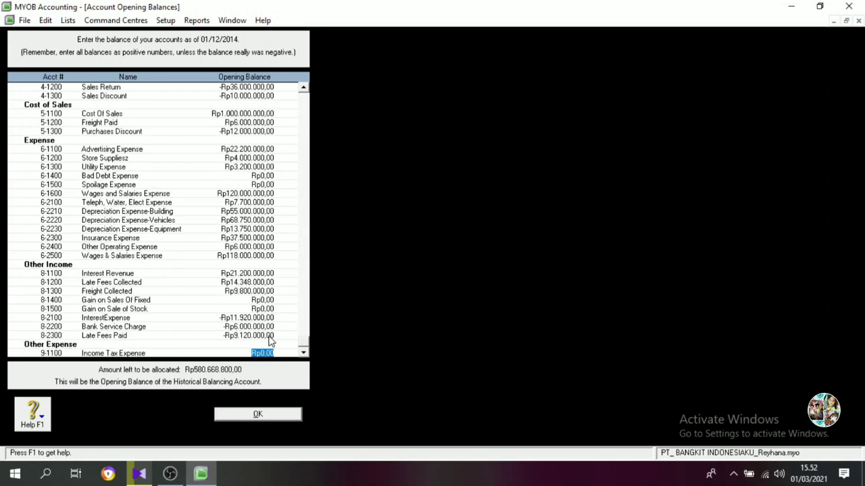
pyautogui.write('18731200')
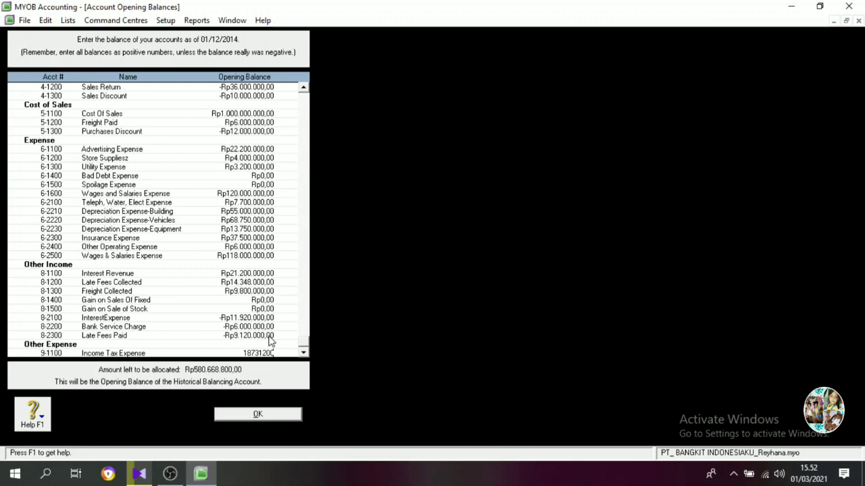
pyautogui.press('Tab')
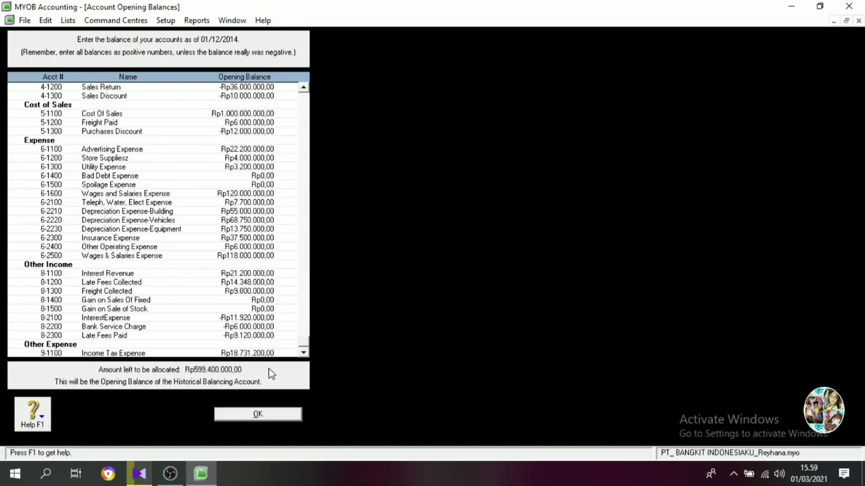
# Correct the opening balance of Additional Paid In Capital to Rp600.000.000 and accept all the account opening balances.
pyautogui.scroll(7, 271, 373)
pyautogui.click(268, 240)
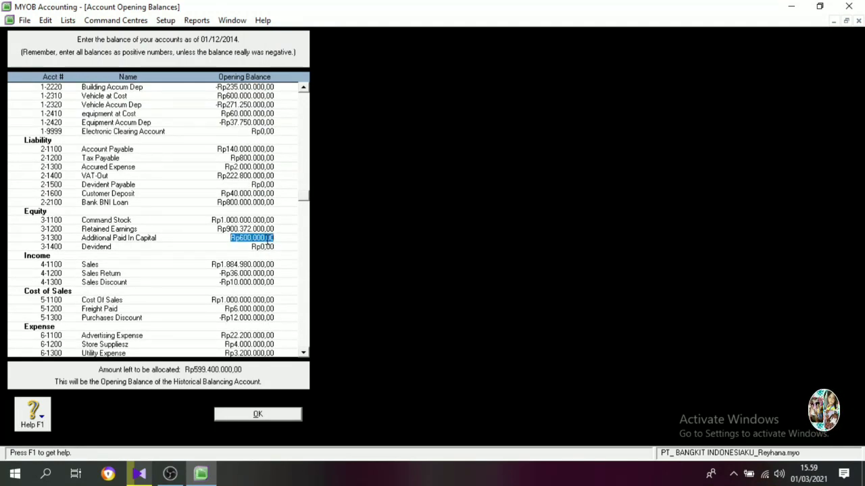
pyautogui.write('6000')
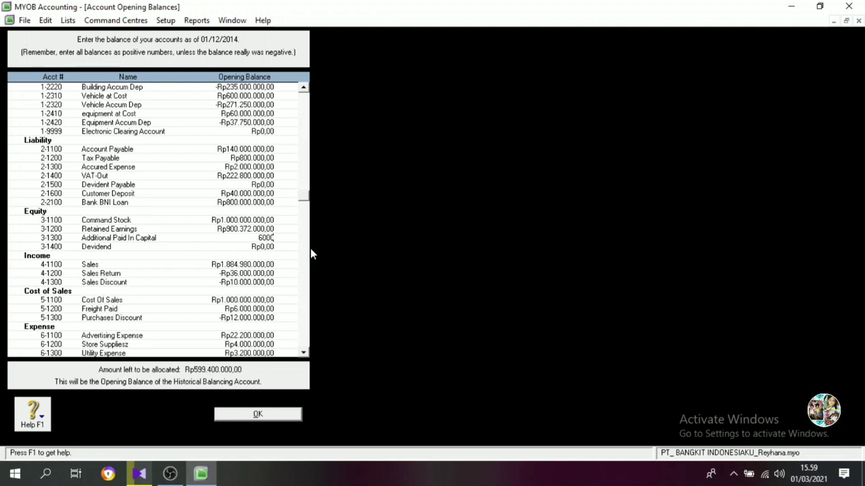
pyautogui.write('00000')
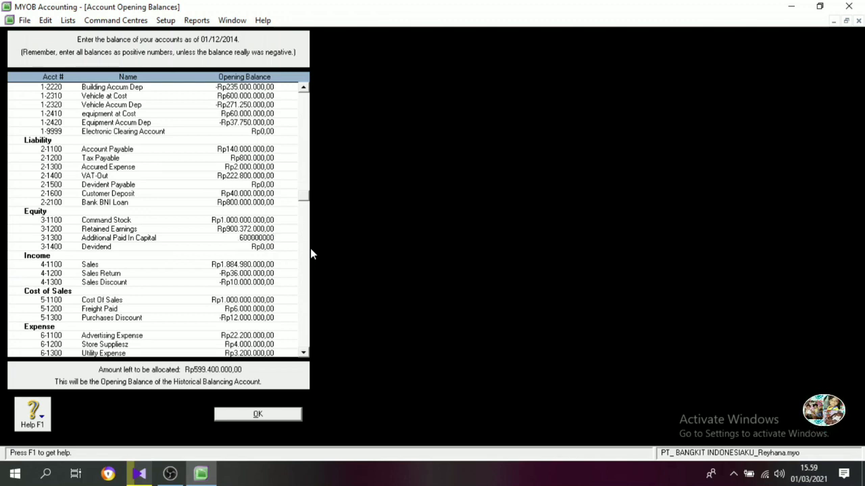
pyautogui.press('Tab')
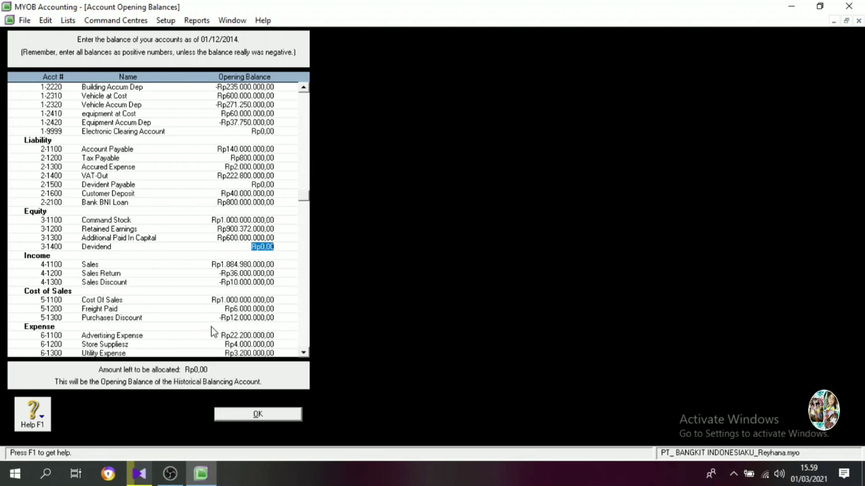
pyautogui.click(256, 415)
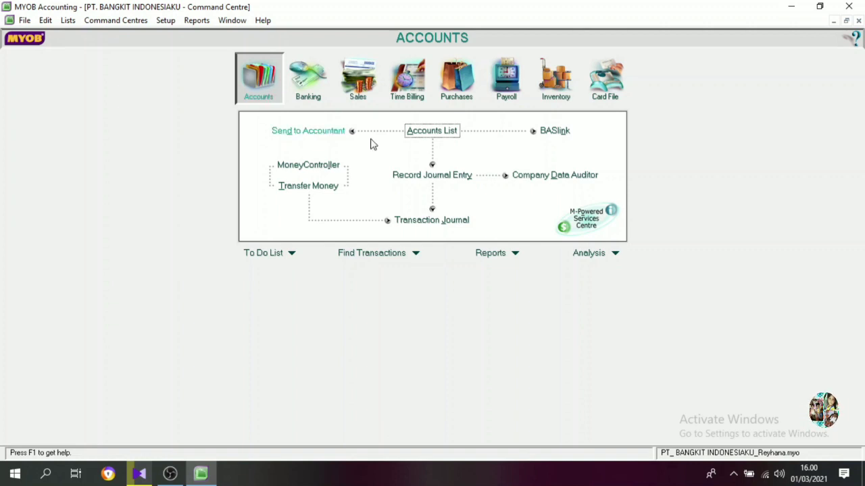
# Open the balance history of the Cash In Bank account and its 13th Period entry for Last FY 2013.
pyautogui.click(432, 133)
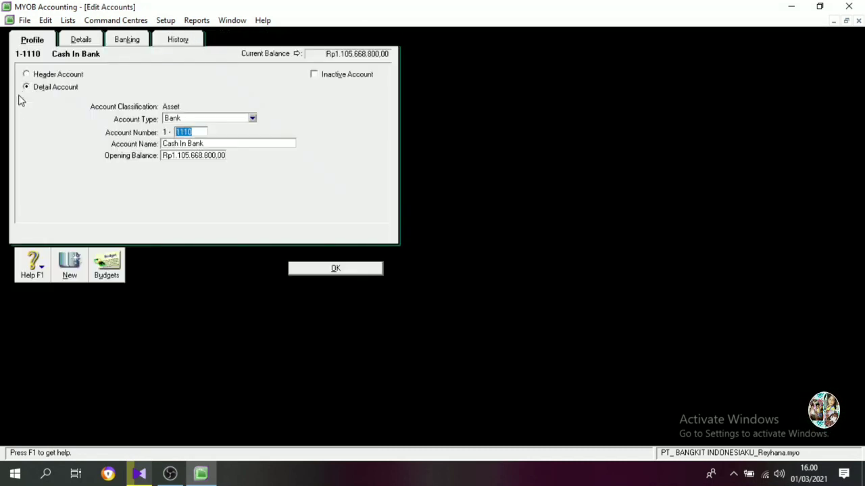
pyautogui.click(18, 96)
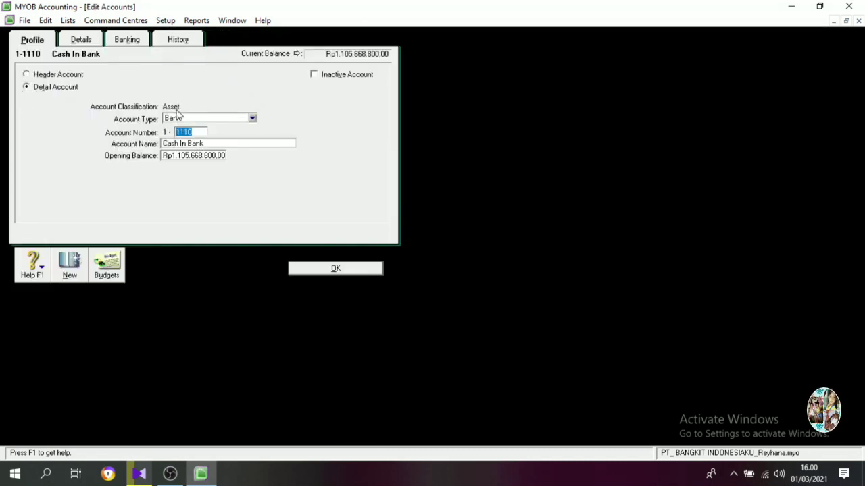
pyautogui.click(177, 42)
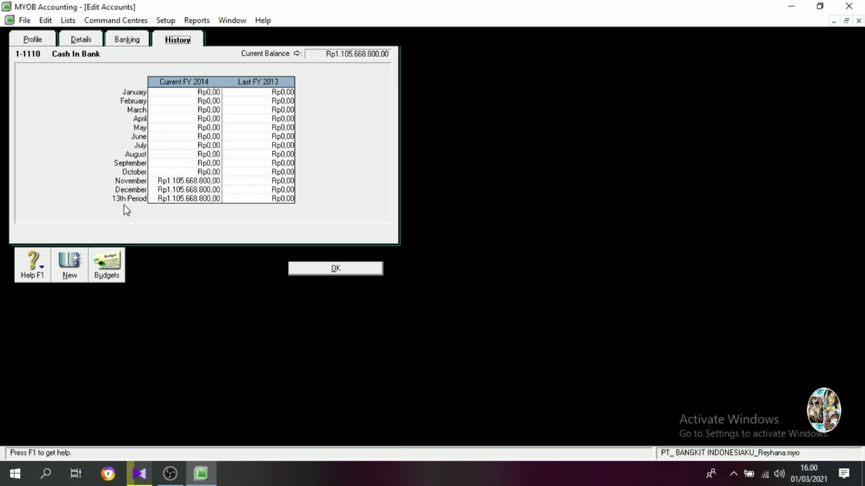
pyautogui.click(287, 198)
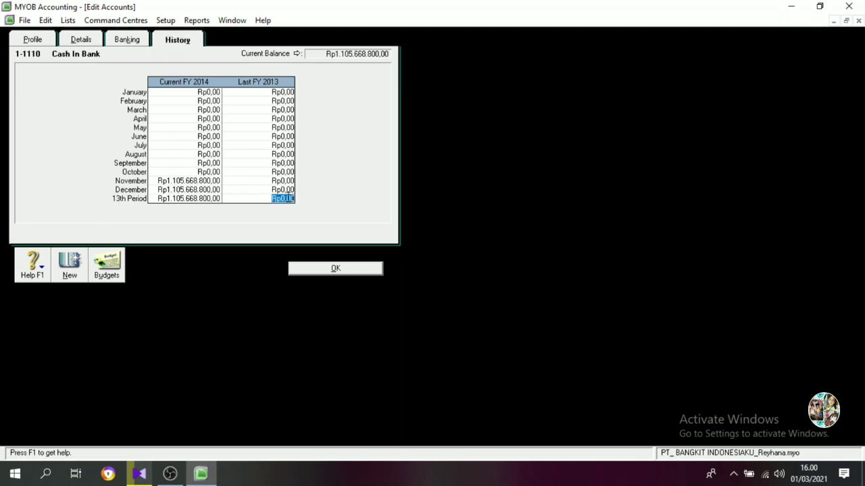
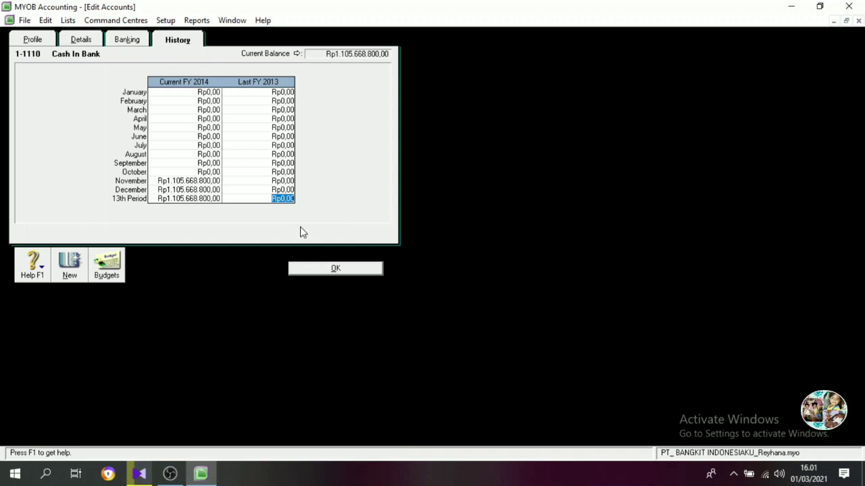
# Set Cash In Bank's 13th Period balance for Last FY 2013 to Rp394.190.800 and accept the account's history.
pyautogui.write('39')
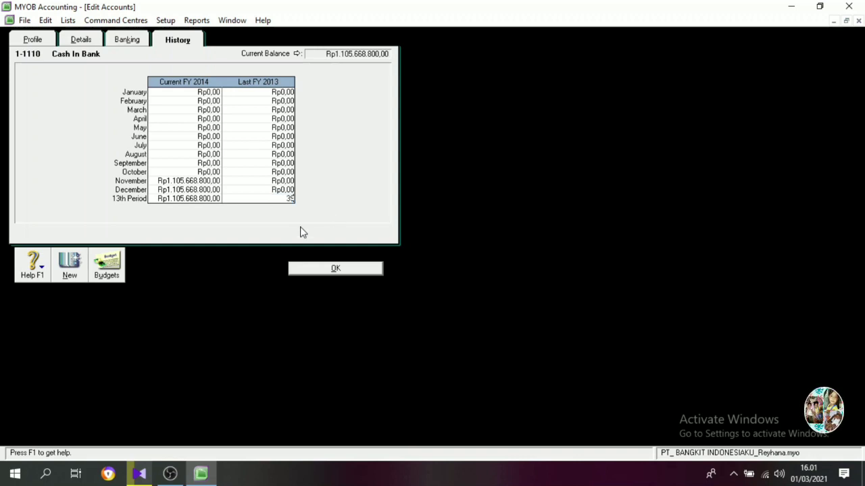
pyautogui.write('4190800')
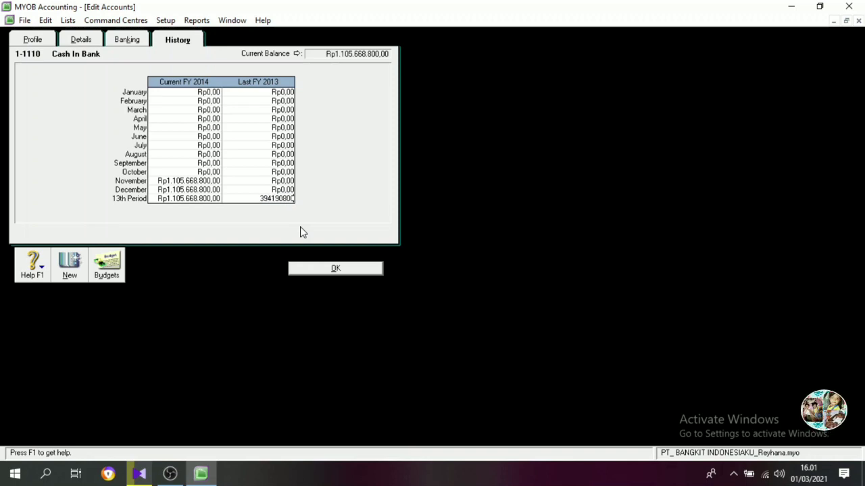
pyautogui.press('Tab')
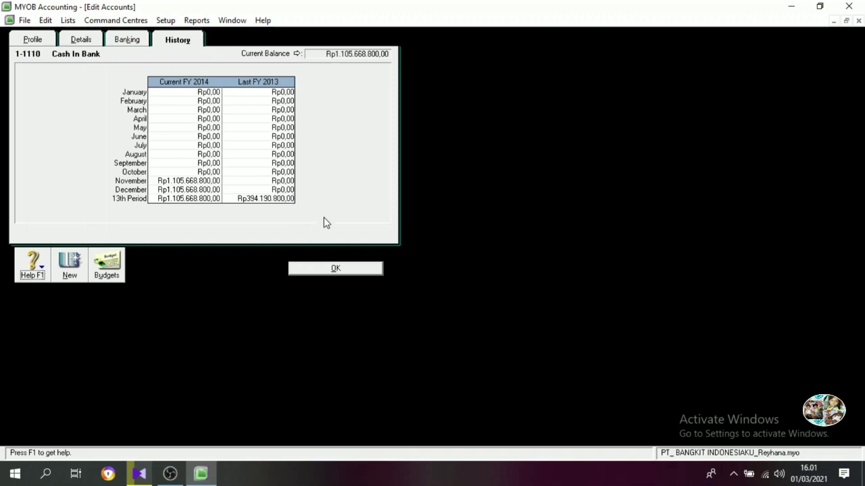
pyautogui.click(349, 271)
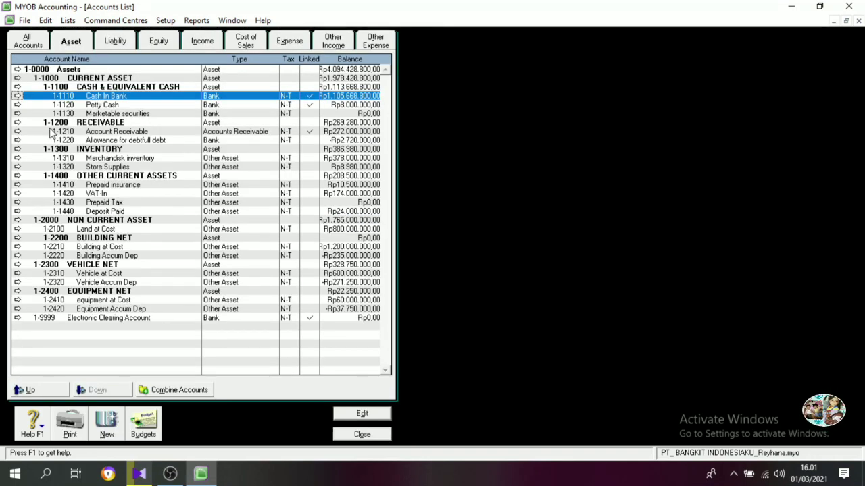
# Set the Last FY 2013 13th Period history balance of Petty Cash to Rp3.500.000.
pyautogui.click(17, 105)
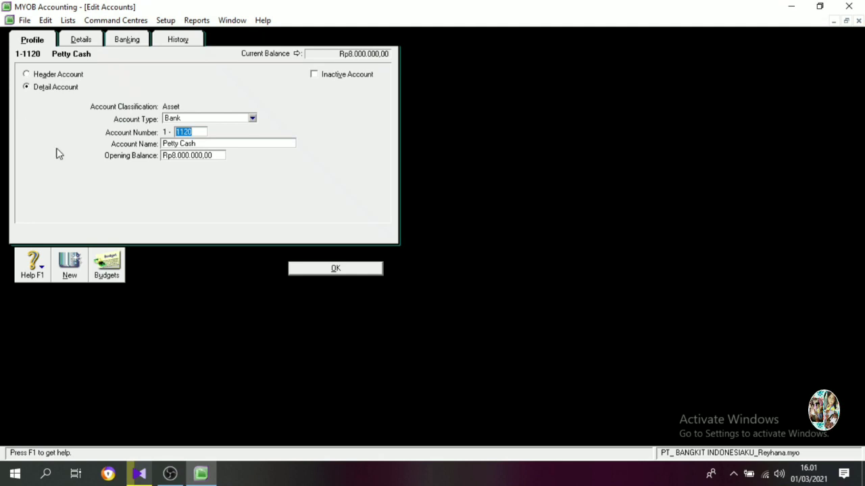
pyautogui.click(180, 42)
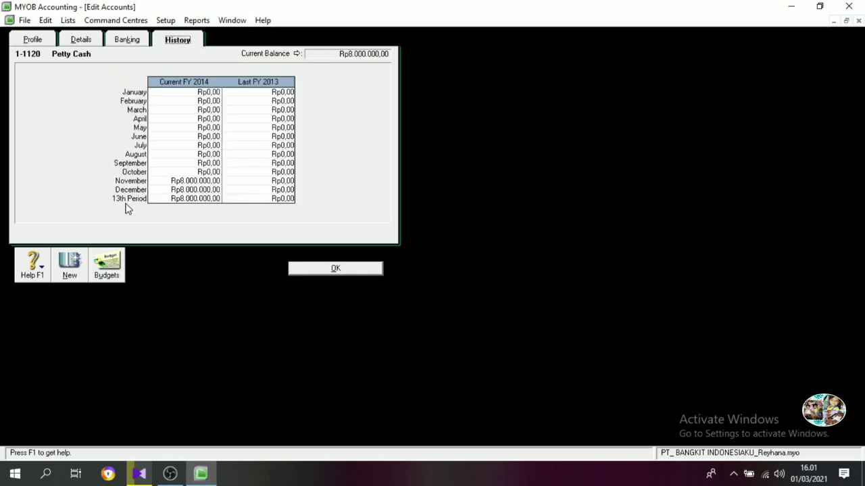
pyautogui.click(287, 200)
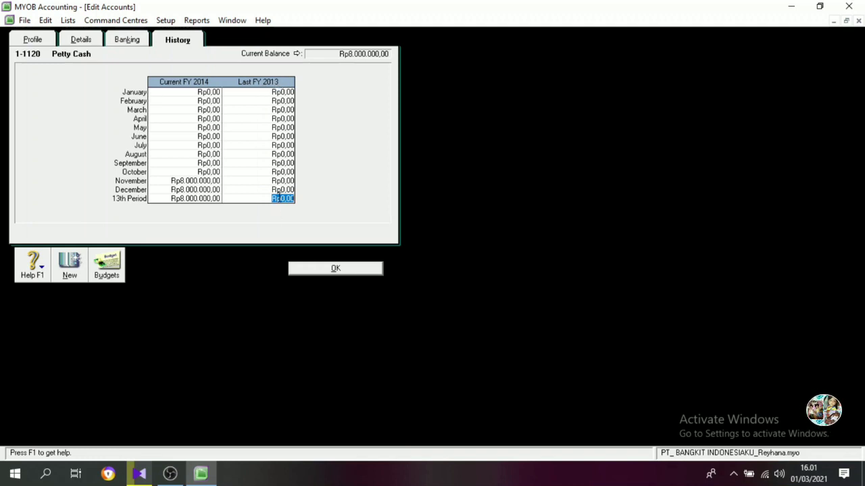
pyautogui.write('3500000')
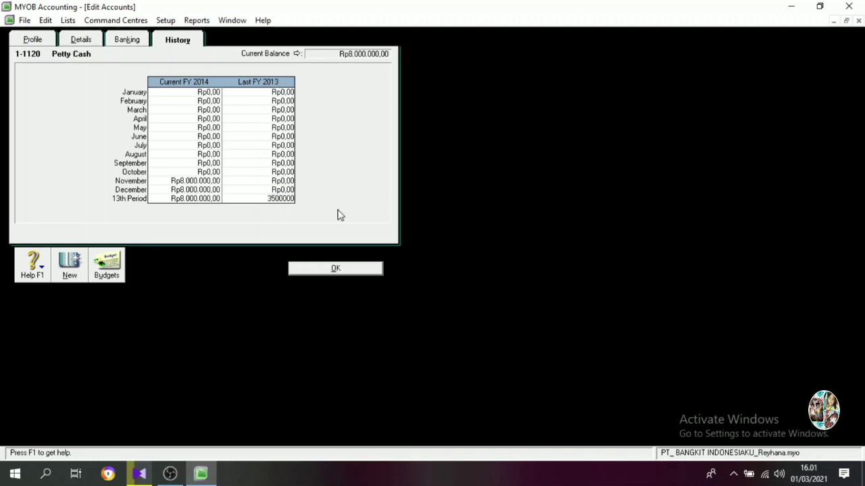
pyautogui.press('Tab')
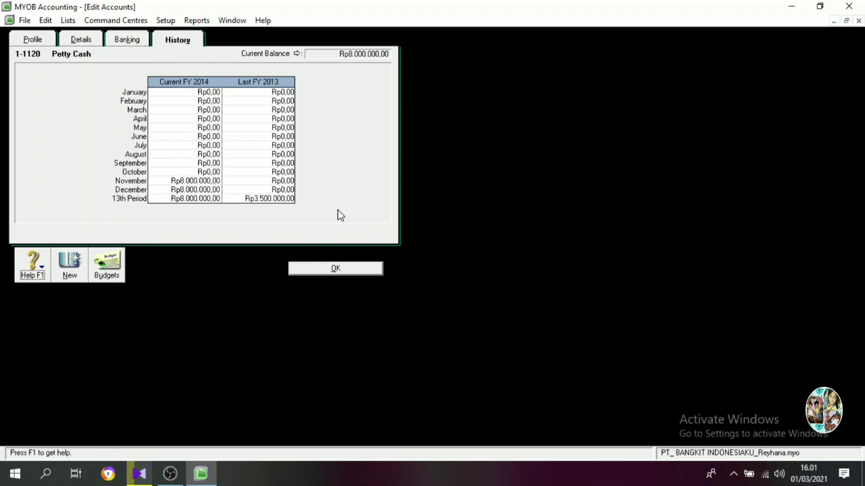
pyautogui.click(347, 268)
# Set the Last FY 2013 13th Period history balance of Marketable securities to Rp156.000.000.
pyautogui.click(17, 113)
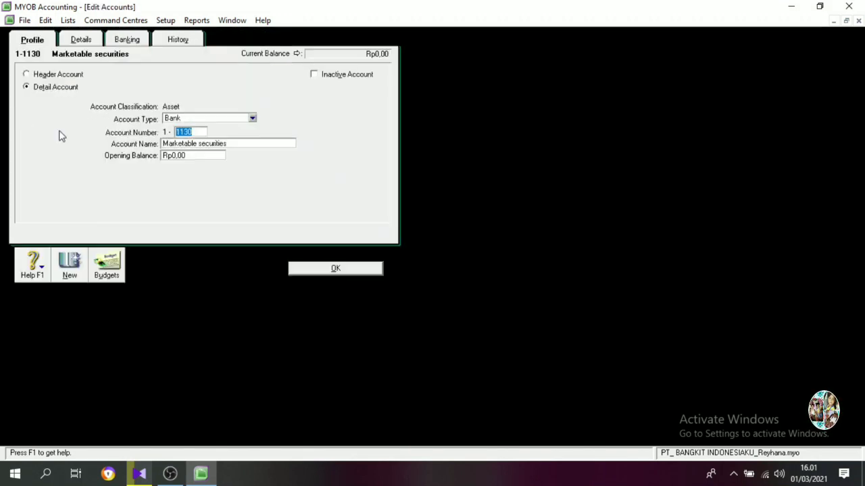
pyautogui.click(177, 39)
pyautogui.click(284, 201)
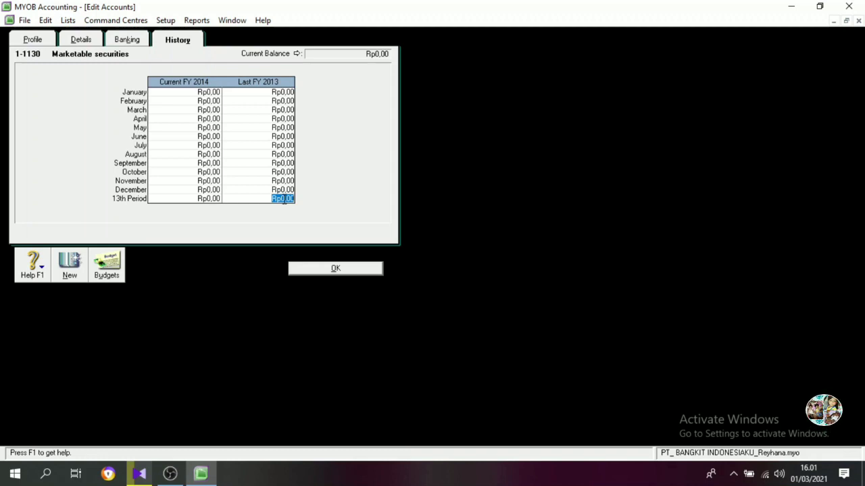
pyautogui.write('156000')
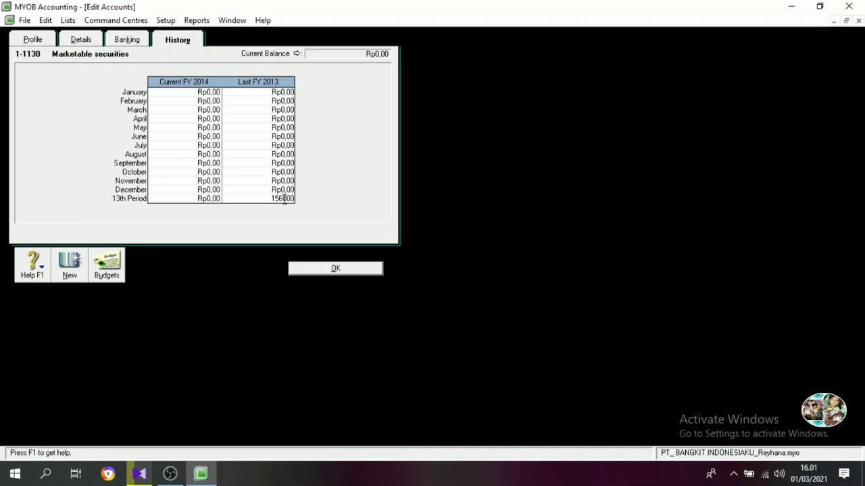
pyautogui.write('000')
pyautogui.click(320, 274)
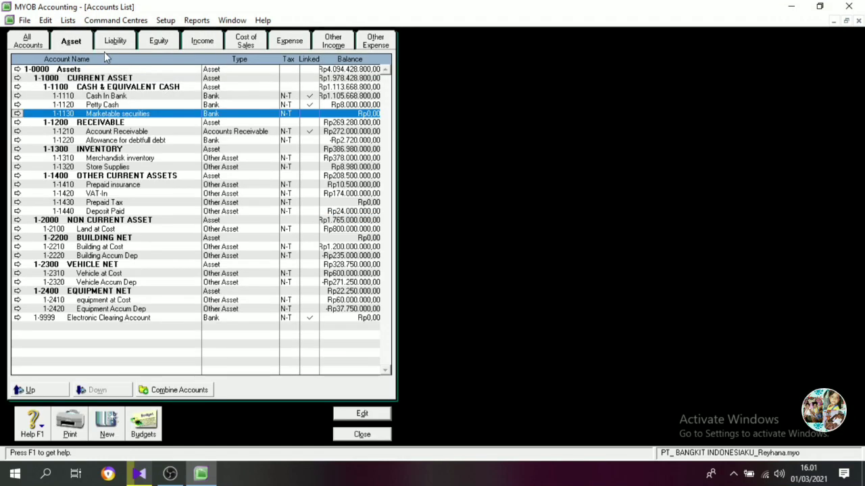
# Set the Last FY 2013 13th Period history balance of Account Receivable to Rp250.000.000.
pyautogui.click(19, 137)
pyautogui.click(178, 43)
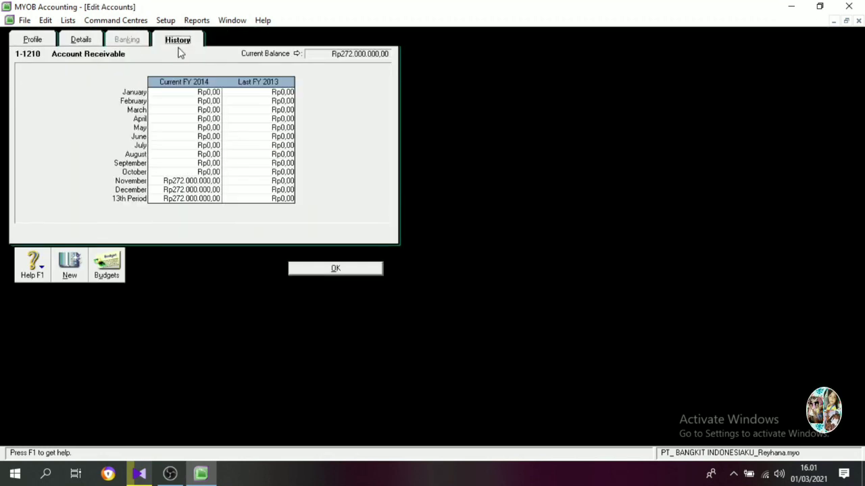
pyautogui.click(283, 199)
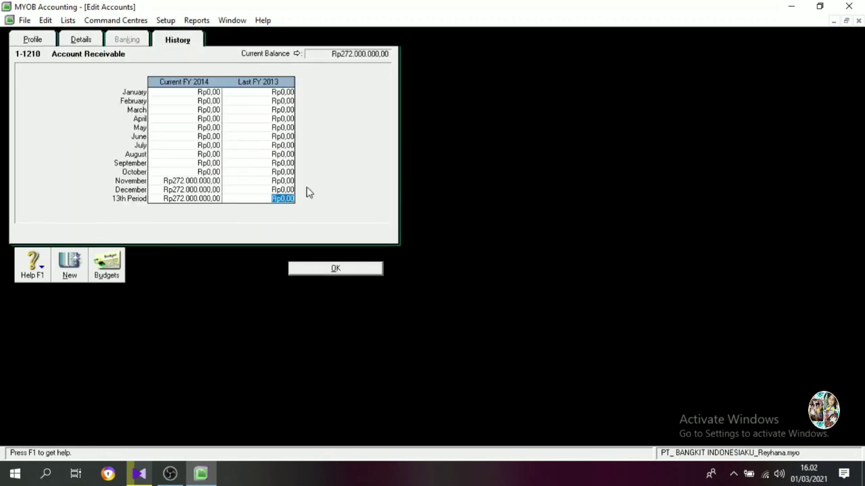
pyautogui.write('250.000.00')
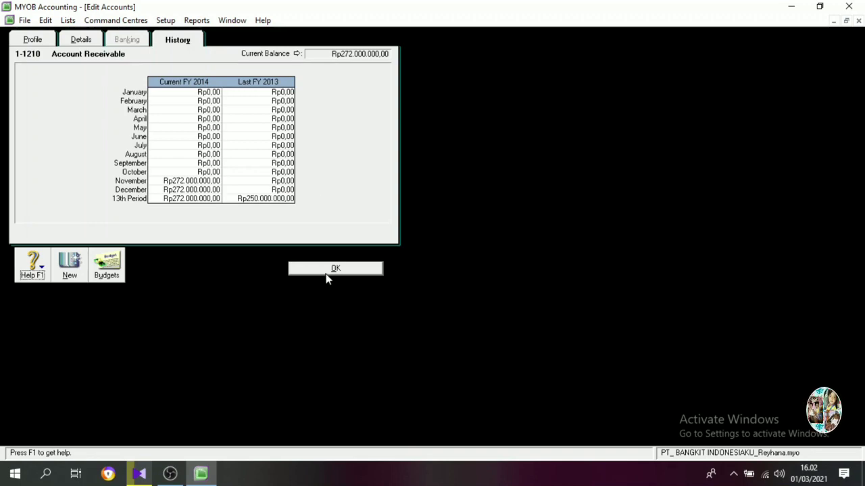
pyautogui.click(327, 270)
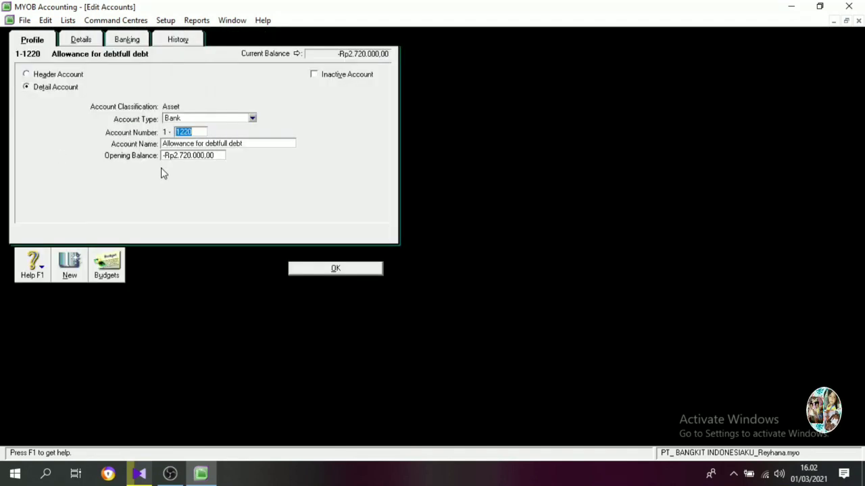
# Enter the negative 13th Period history balance of Allowance for debtfull debt for Last FY 2013.
pyautogui.click(18, 140)
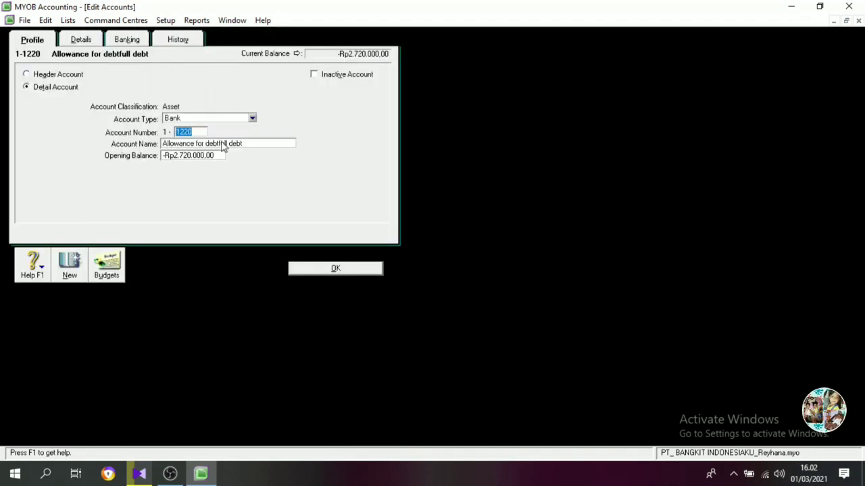
pyautogui.click(181, 43)
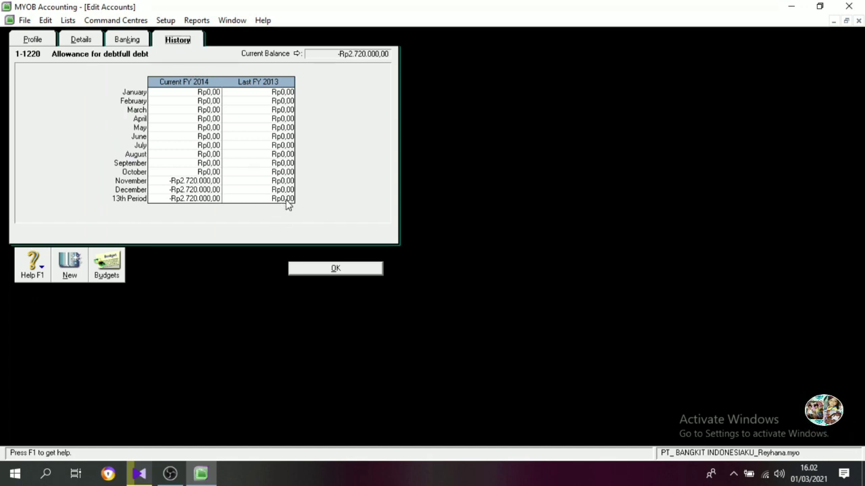
pyautogui.click(287, 200)
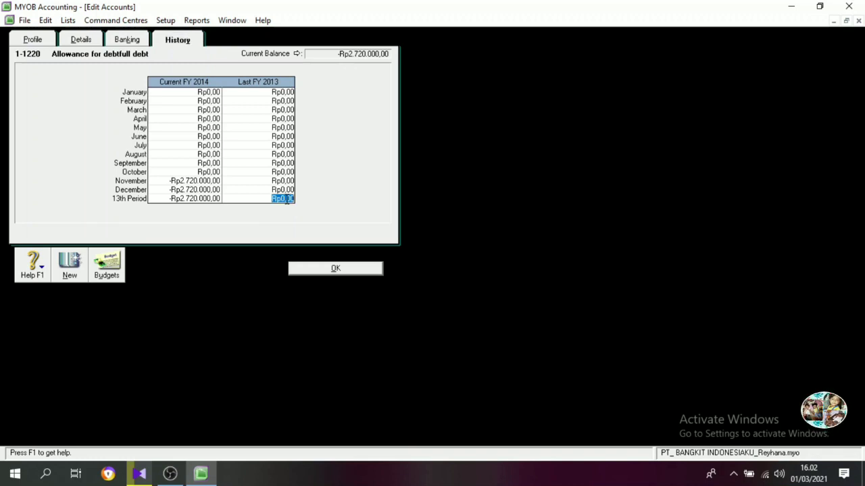
pyautogui.press('BackSpace')
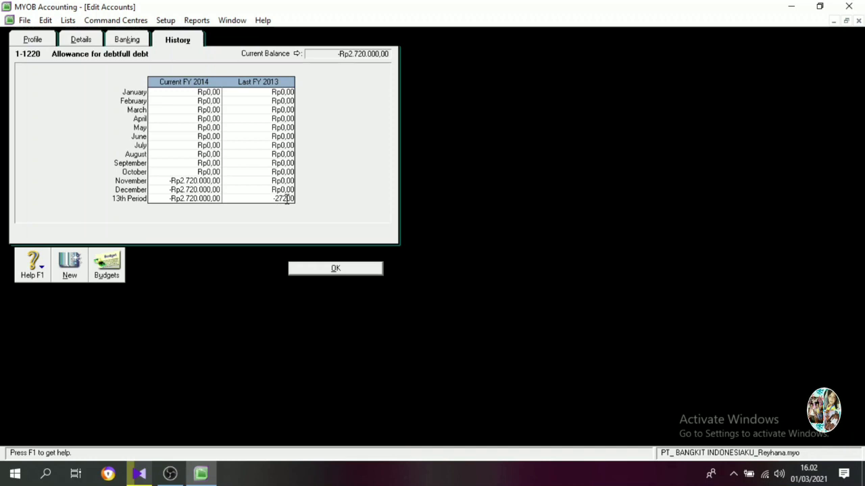
pyautogui.press('Tab')
pyautogui.click(325, 268)
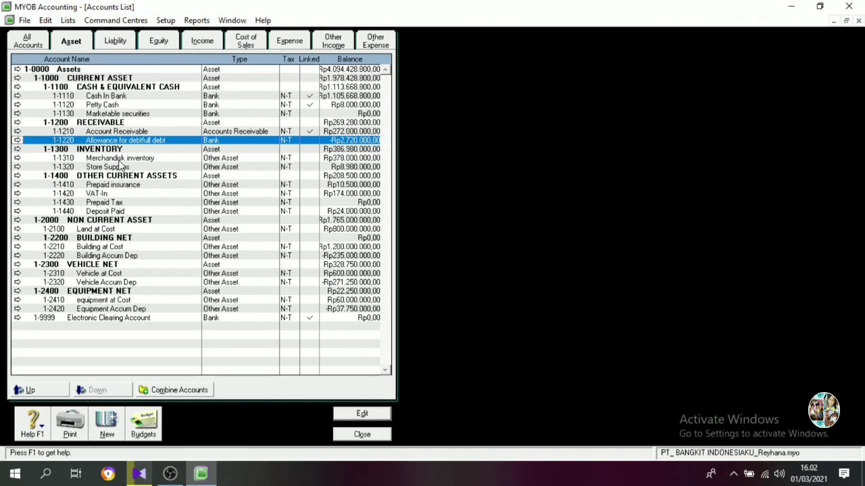
# Set the Last FY 2013 13th Period history balance of Merchandisk inventory to Rp452.736.200.
pyautogui.click(17, 158)
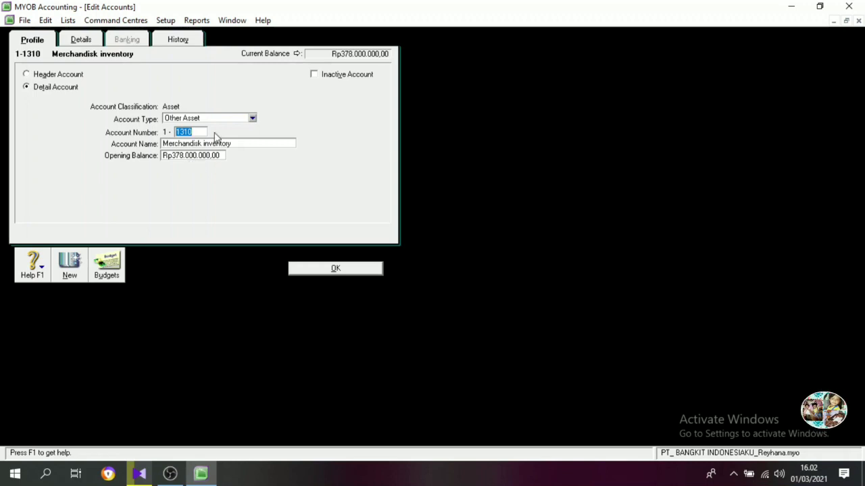
pyautogui.click(185, 41)
pyautogui.click(280, 198)
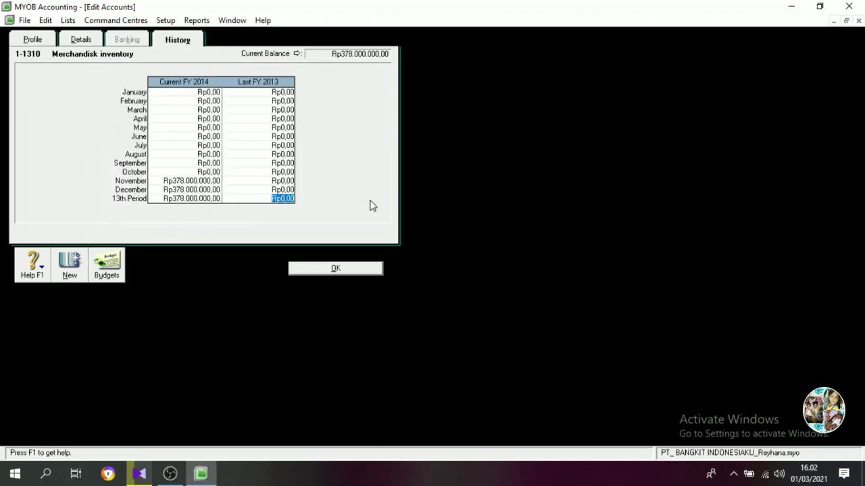
pyautogui.write('527')
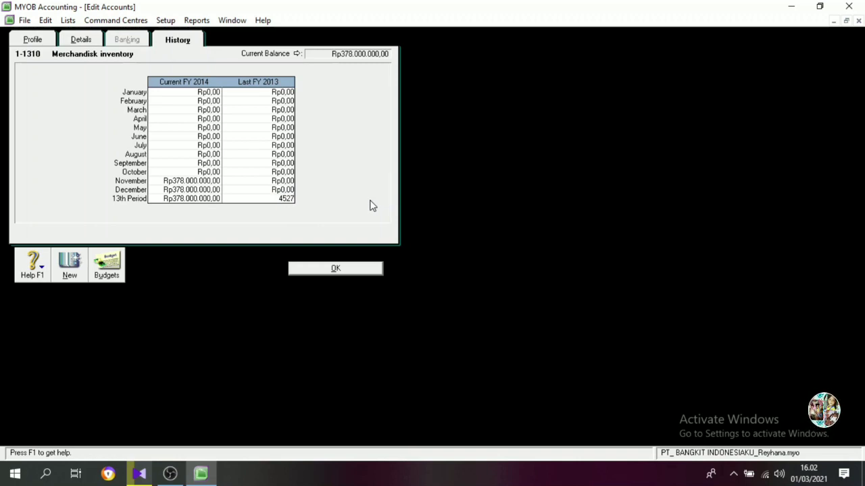
pyautogui.write('52736200')
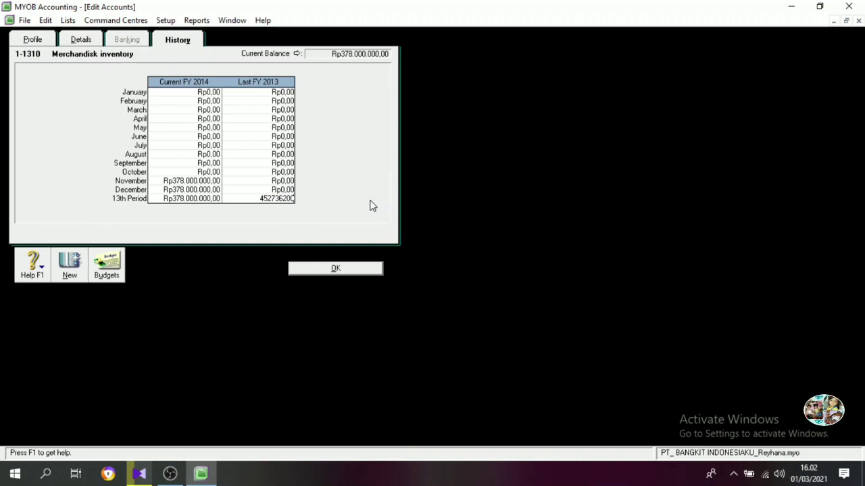
pyautogui.press('Tab')
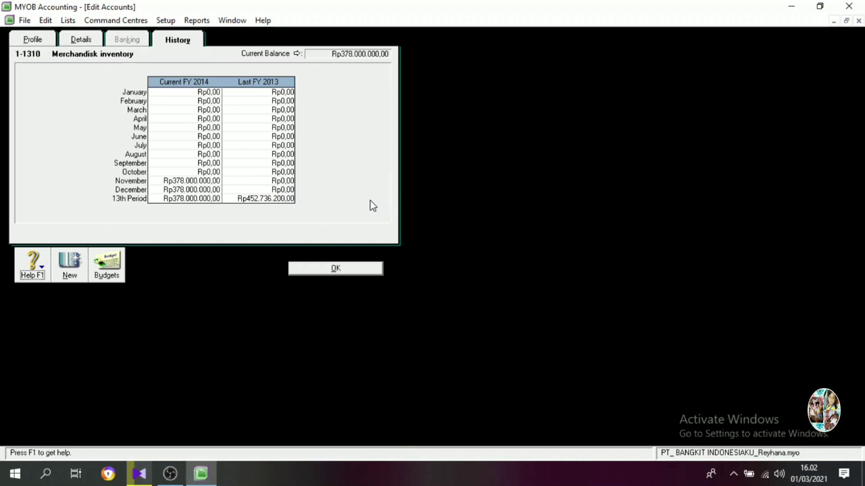
pyautogui.click(336, 270)
# Set the Last FY 2013 13th Period history balance of Store Supplies to Rp1.650.000.
pyautogui.click(19, 167)
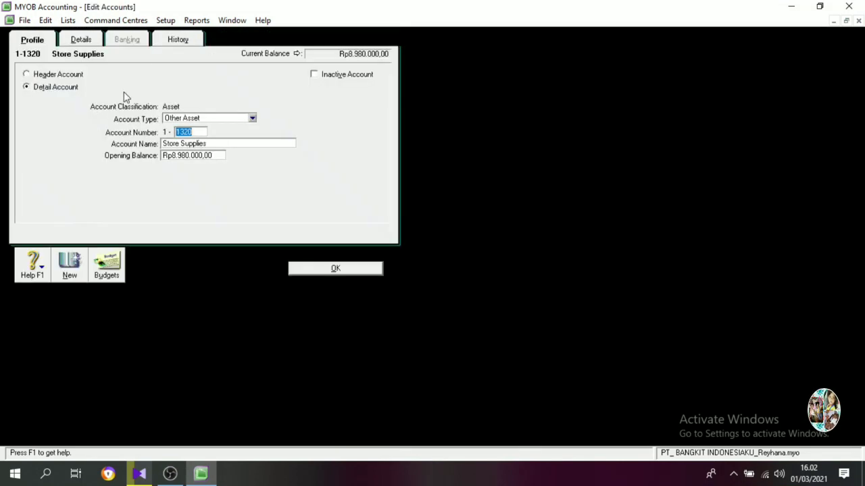
pyautogui.click(175, 42)
pyautogui.click(285, 200)
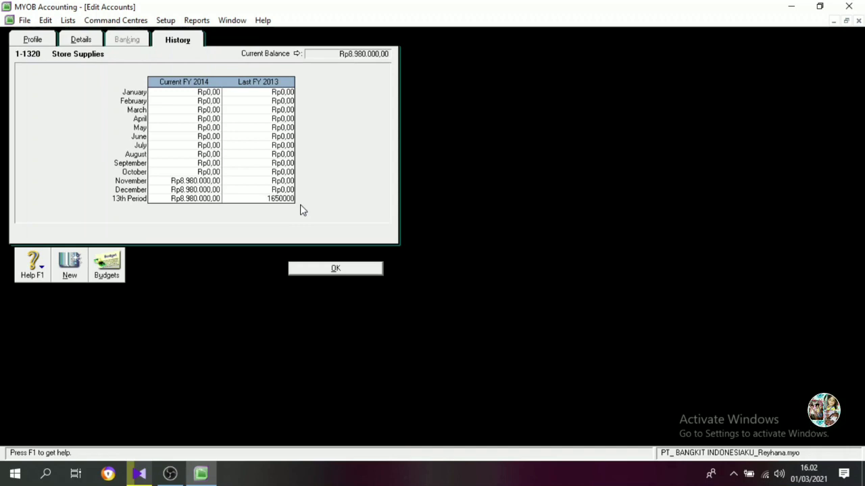
pyautogui.press('Tab')
pyautogui.click(327, 270)
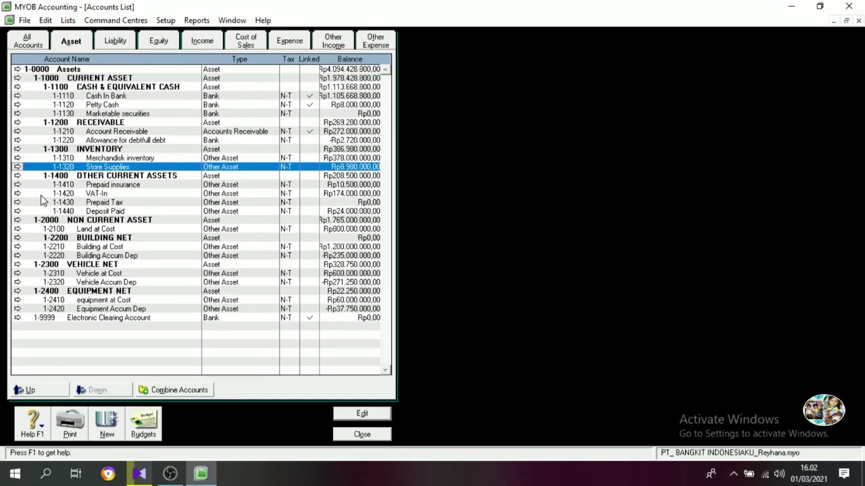
# Set the Last FY 2013 13th Period history balance of Prepaid insurance to Rp6.000.000.
pyautogui.click(17, 185)
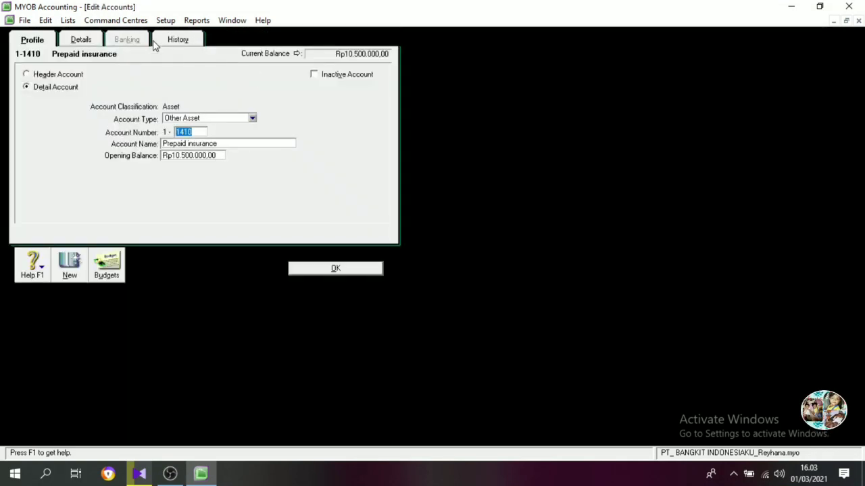
pyautogui.click(178, 40)
pyautogui.click(284, 198)
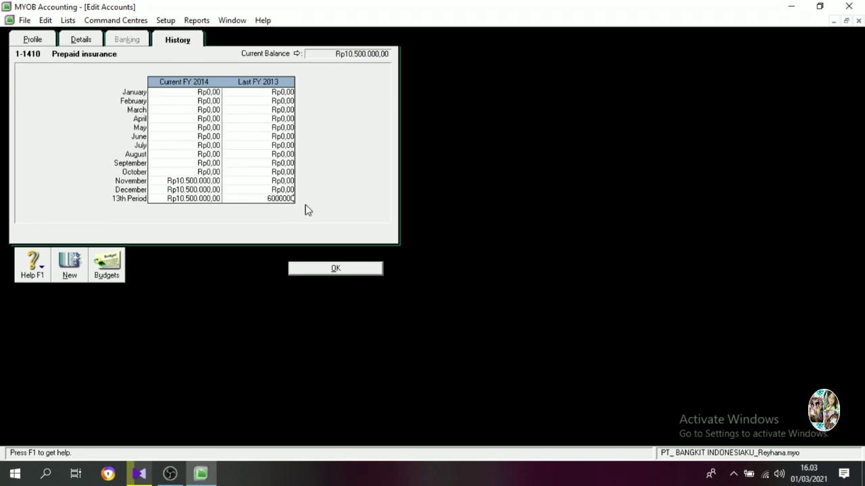
pyautogui.press('Tab')
pyautogui.click(336, 269)
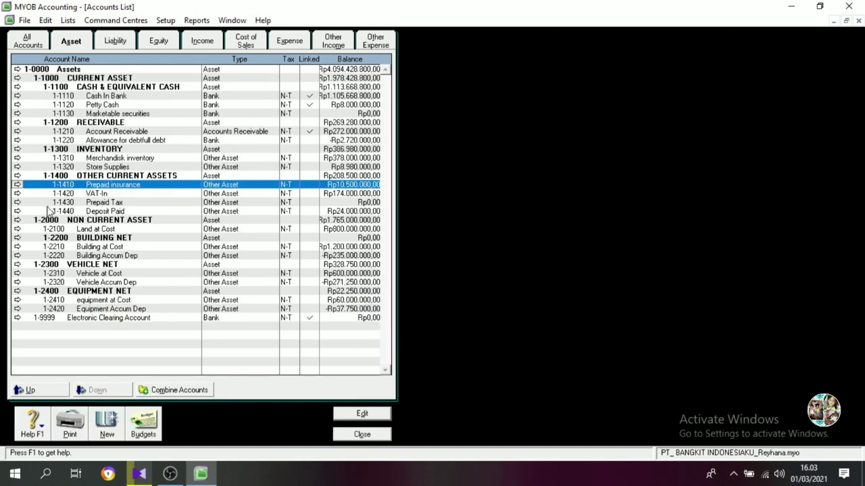
# Set the Last FY 2013 13th Period history balance of VAT-In to Rp165.000.000.
pyautogui.click(17, 194)
pyautogui.click(177, 40)
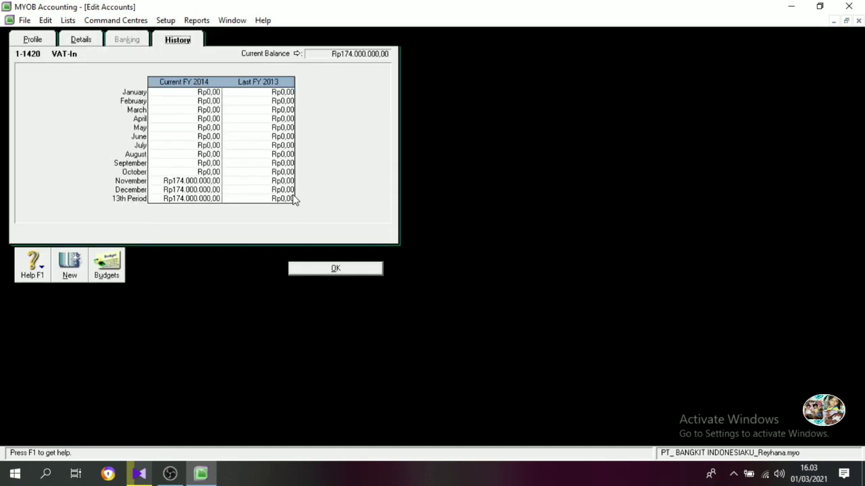
pyautogui.click(283, 198)
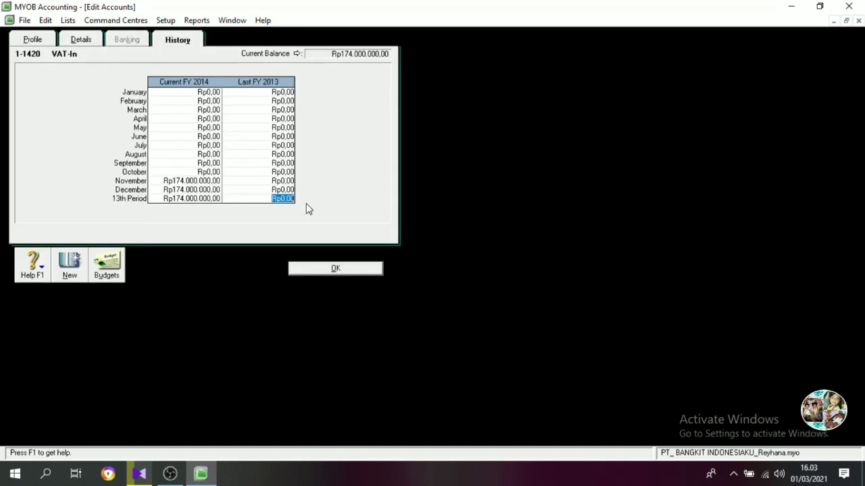
pyautogui.write('165.000.000')
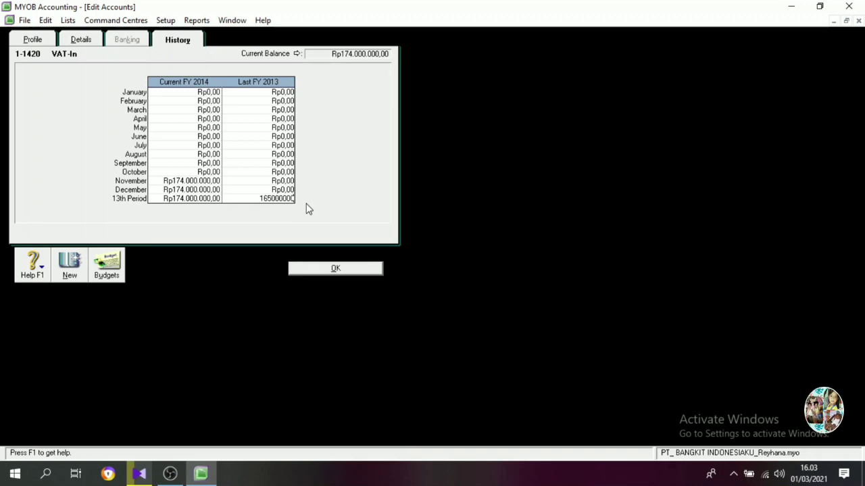
pyautogui.press('Tab')
pyautogui.click(306, 268)
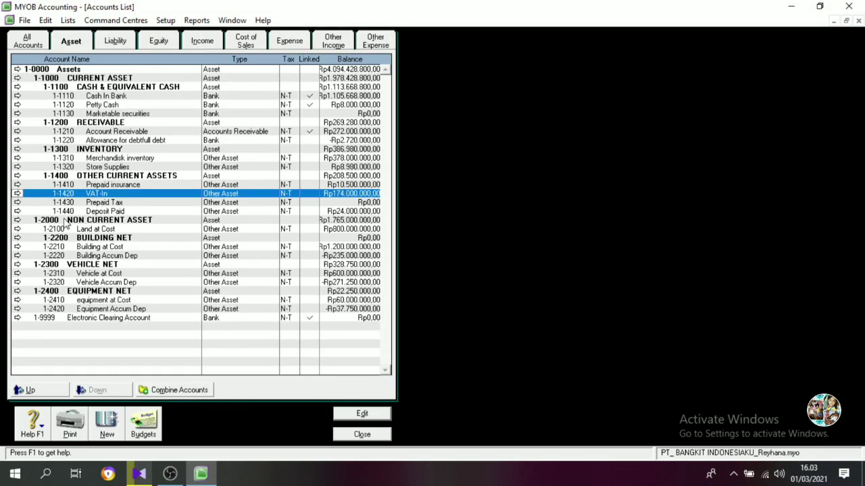
# Skip Prepaid Tax and set the Last FY 2013 13th Period history balance of Deposit Paid to Rp32.000.000.
pyautogui.click(27, 201)
pyautogui.click(313, 268)
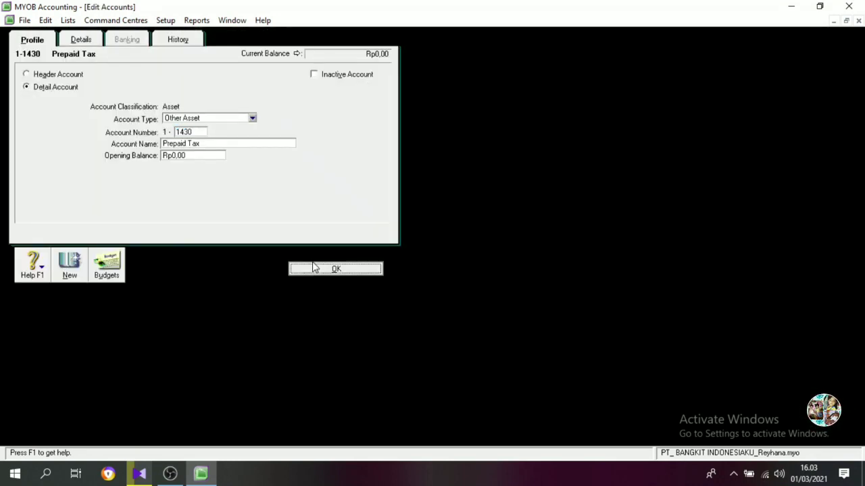
pyautogui.click(18, 211)
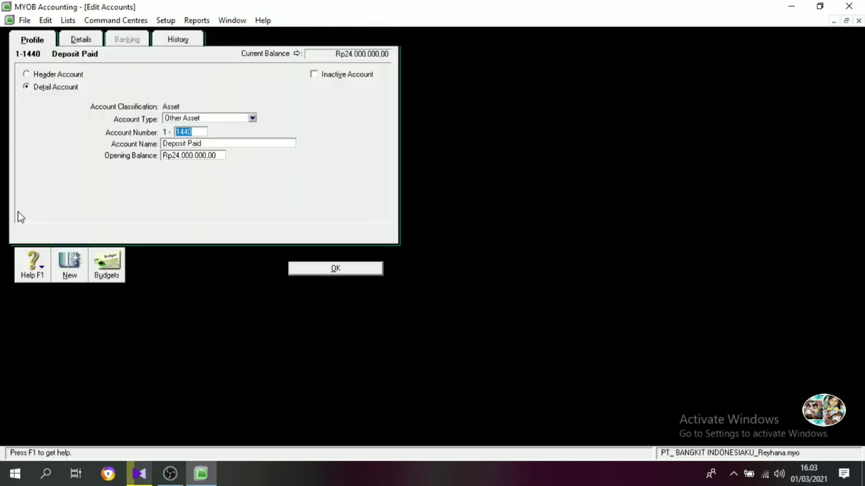
pyautogui.click(177, 42)
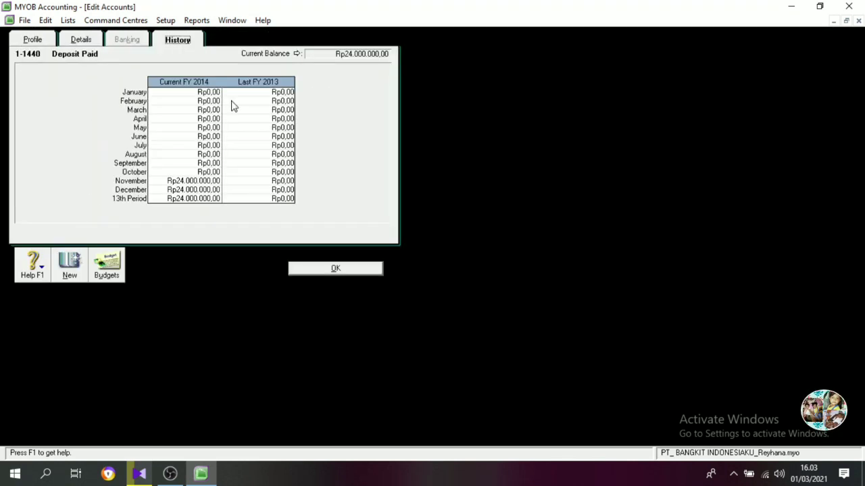
pyautogui.click(282, 198)
pyautogui.write('32')
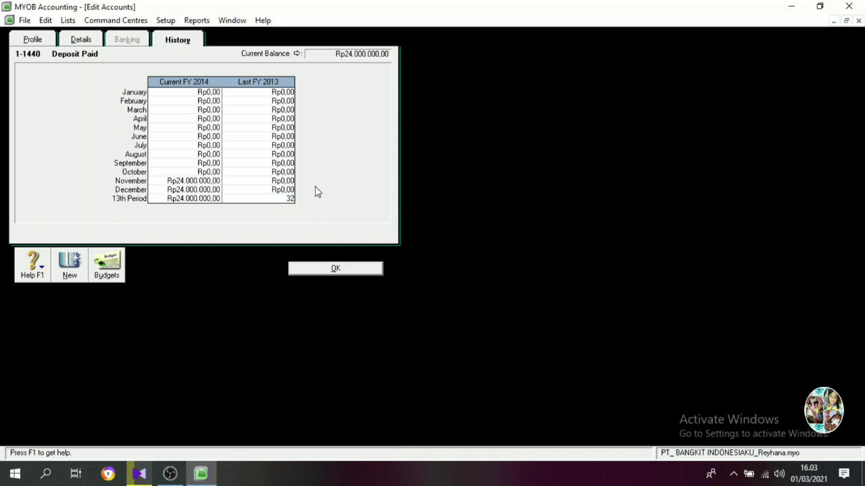
pyautogui.write('000000')
pyautogui.press('Tab')
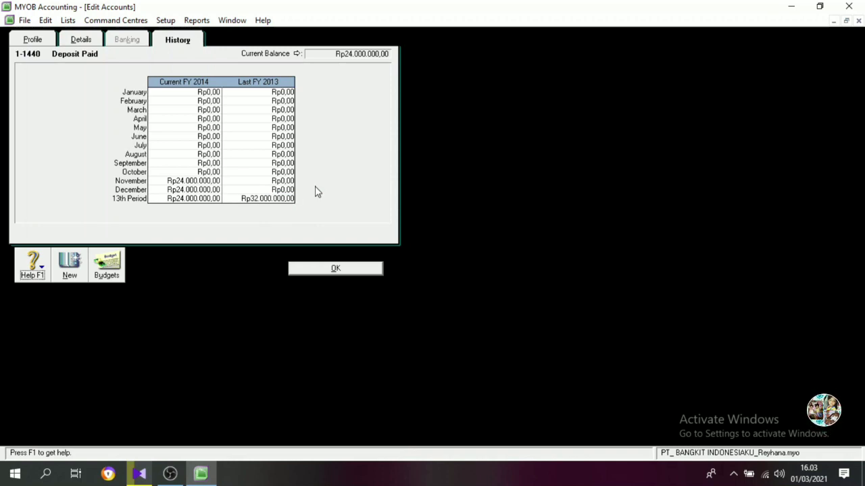
pyautogui.click(316, 270)
# Set the Last FY 2013 13th Period history balance of Land at Cost to Rp800.000.000.
pyautogui.click(18, 230)
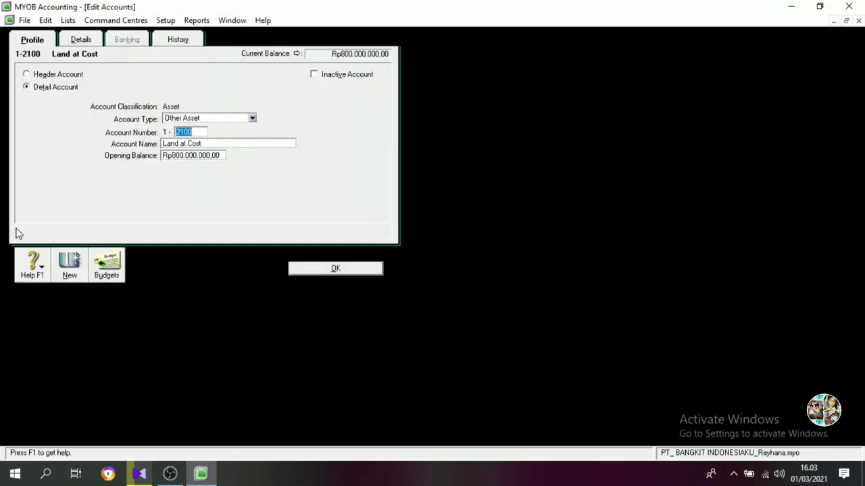
pyautogui.click(174, 42)
pyautogui.click(283, 199)
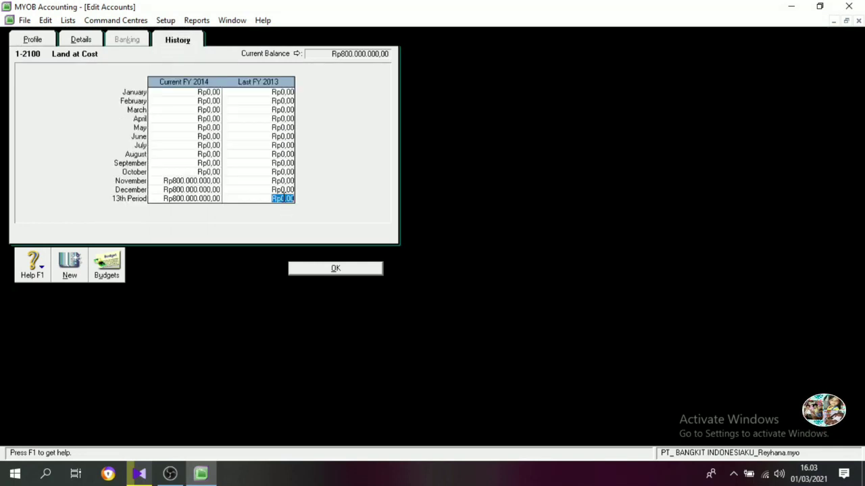
pyautogui.write('800.')
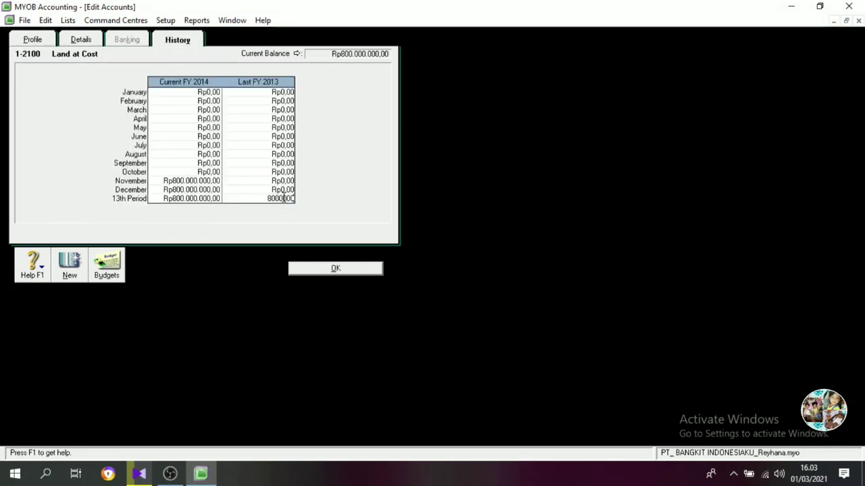
pyautogui.write('000.000')
pyautogui.press('Tab')
pyautogui.click(331, 269)
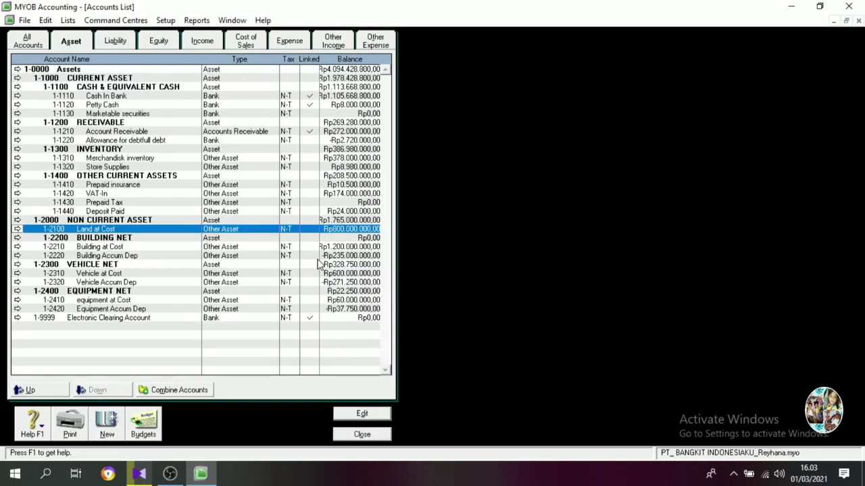
# Set the Last FY 2013 13th Period history balance of Building at Cost to Rp1.200.000.000.
pyautogui.click(17, 247)
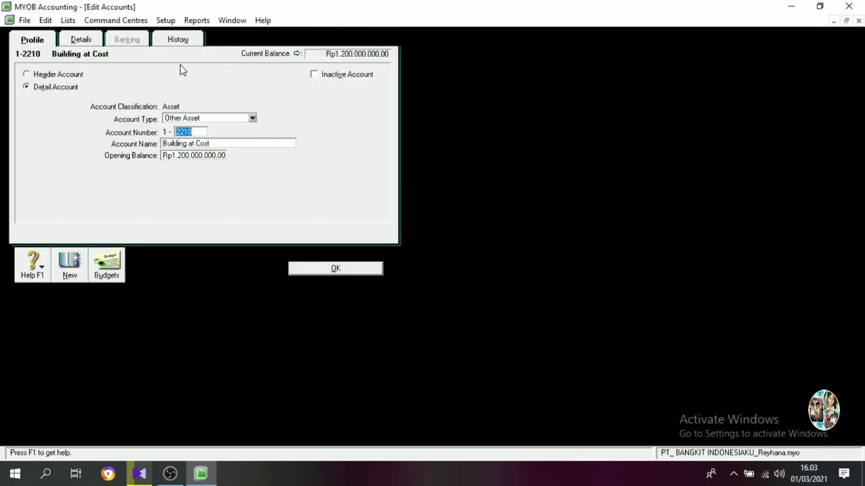
pyautogui.click(178, 39)
pyautogui.click(280, 198)
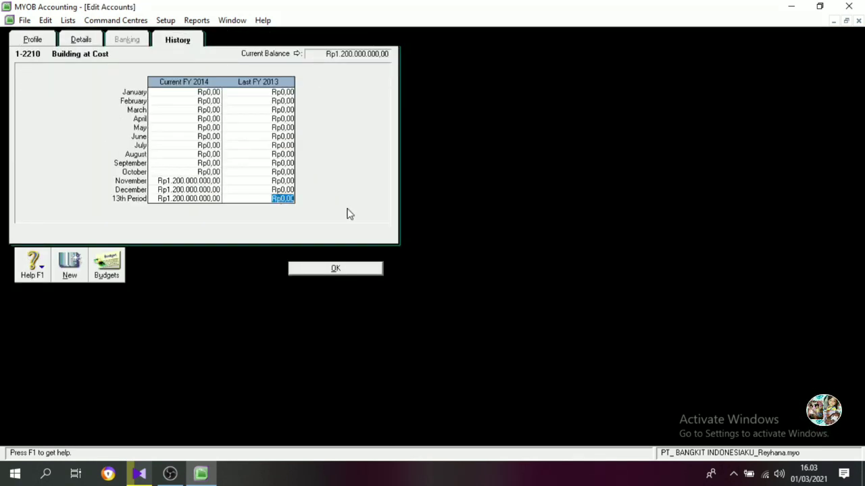
pyautogui.write('1200000000')
pyautogui.press('Tab')
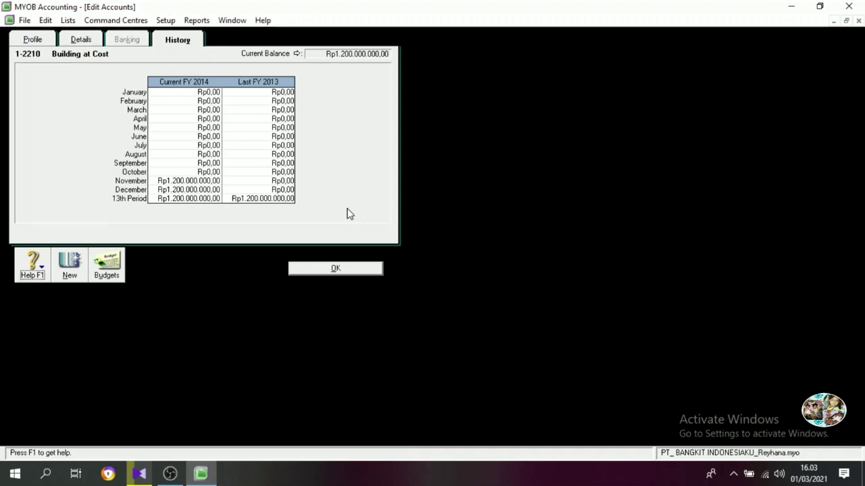
pyautogui.click(325, 269)
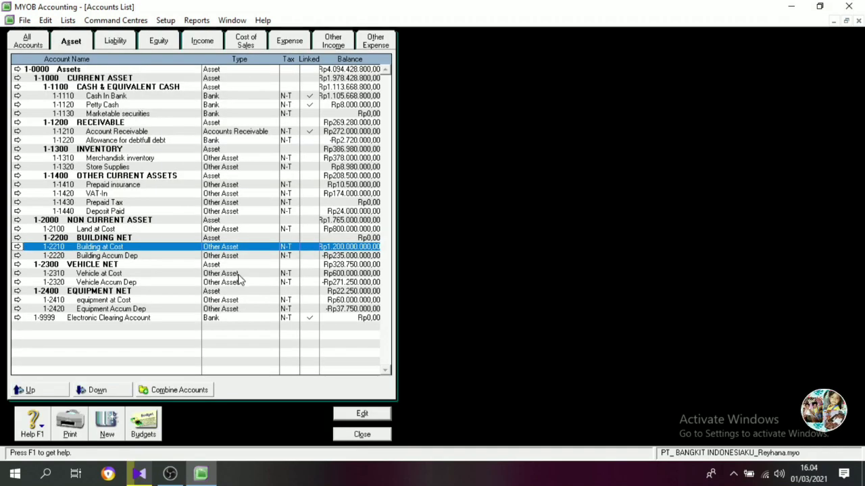
# Set the Last FY 2013 13th Period history balance of Building Accum Dep to -Rp180.000.000.
pyautogui.click(18, 256)
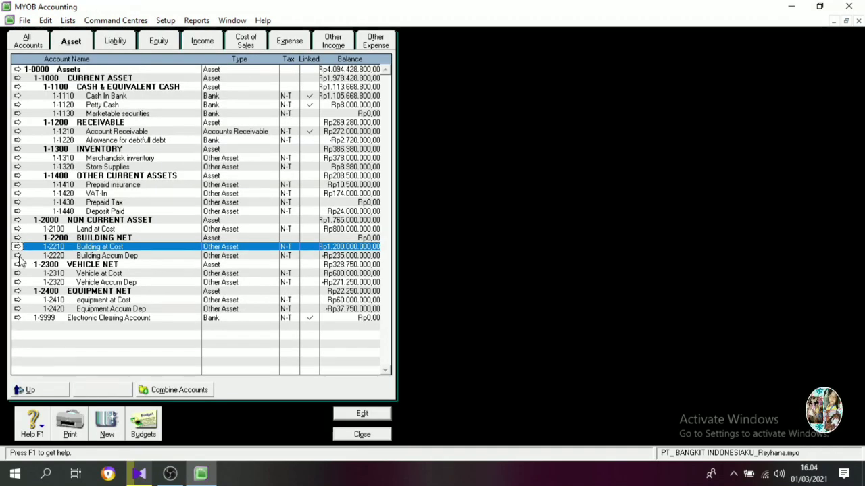
pyautogui.click(174, 41)
pyautogui.click(287, 199)
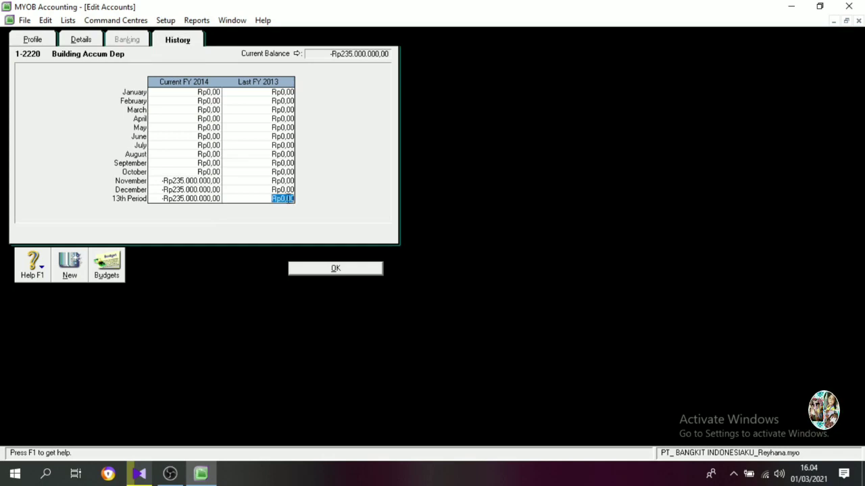
pyautogui.write('-1')
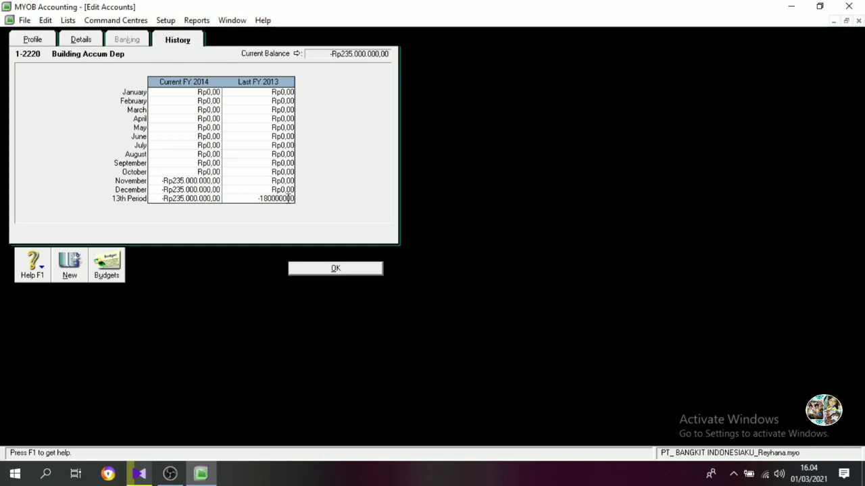
pyautogui.write('80000000')
pyautogui.press('Tab')
pyautogui.click(341, 270)
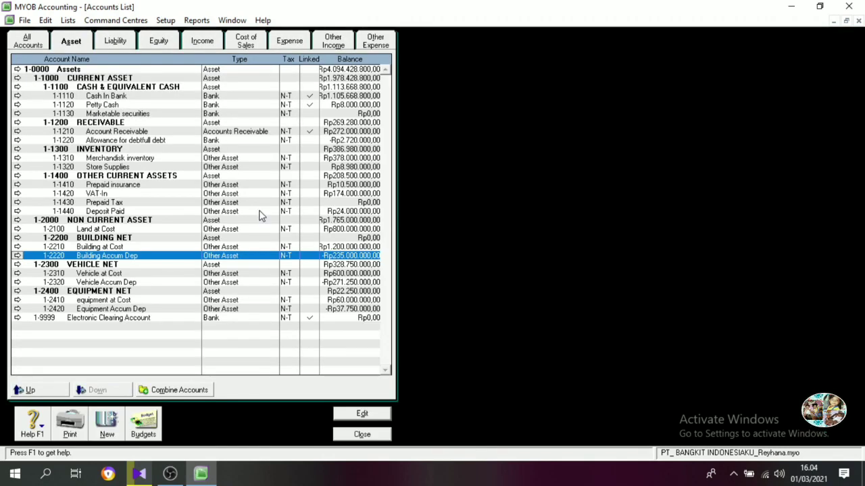
# Set the Last FY 2013 13th Period history balance of Vehicle at Cost to Rp600.000.000.
pyautogui.click(17, 273)
pyautogui.click(177, 40)
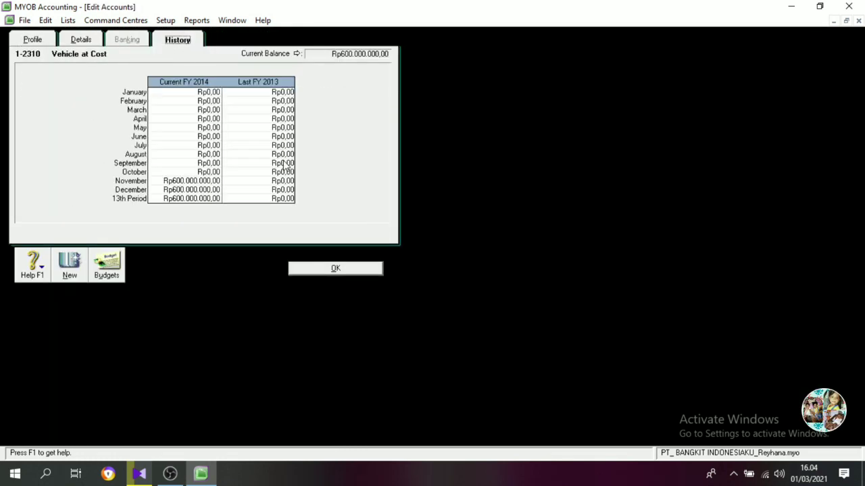
pyautogui.click(287, 199)
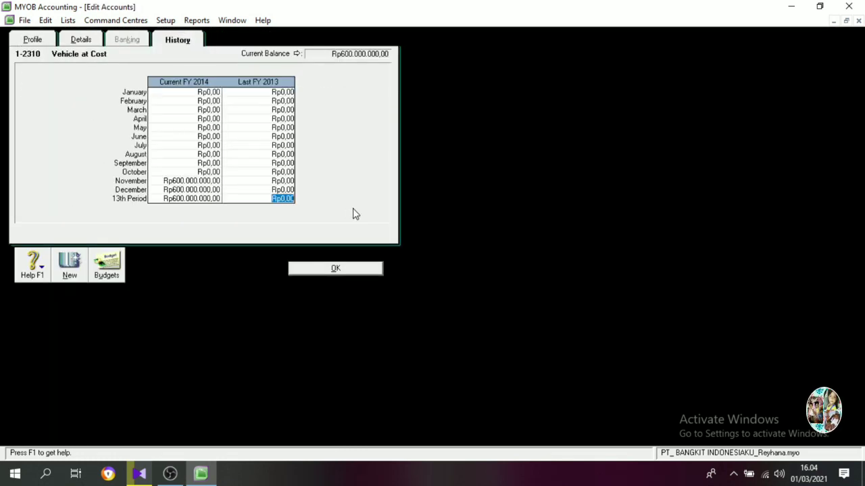
pyautogui.write('600.000.00')
pyautogui.press('Tab')
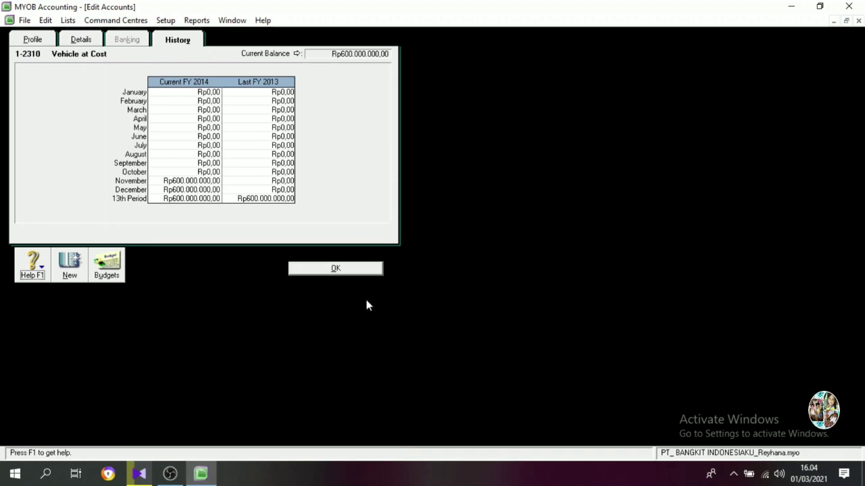
pyautogui.click(354, 270)
# Set the Last FY 2013 13th Period history balance of Vehicle Accum Dep to -Rp202.500.000.
pyautogui.click(17, 283)
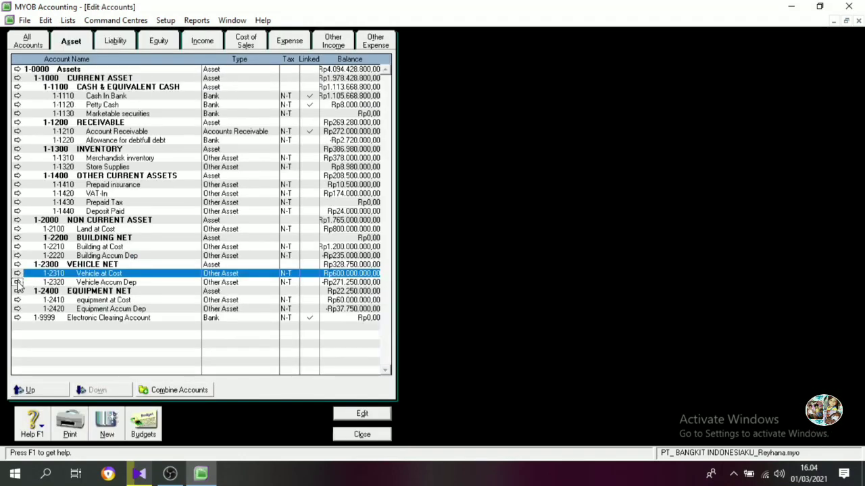
pyautogui.click(177, 40)
pyautogui.click(279, 198)
pyautogui.write('-202500000')
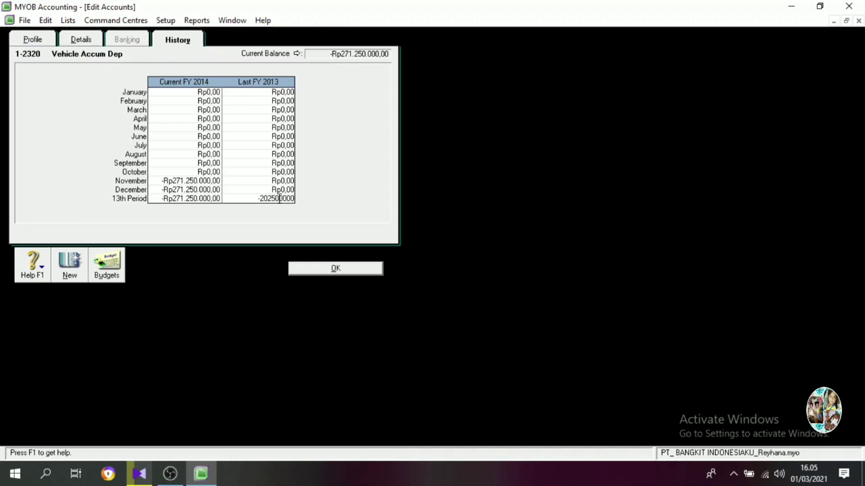
pyautogui.press('Tab')
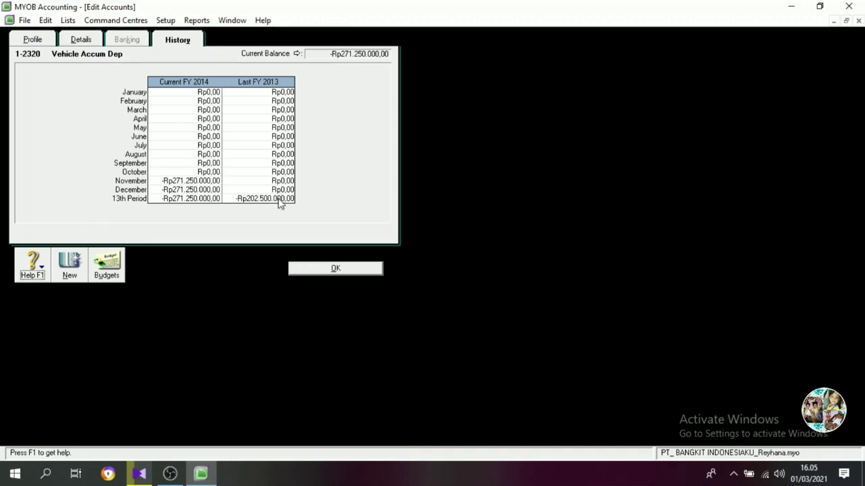
pyautogui.click(327, 270)
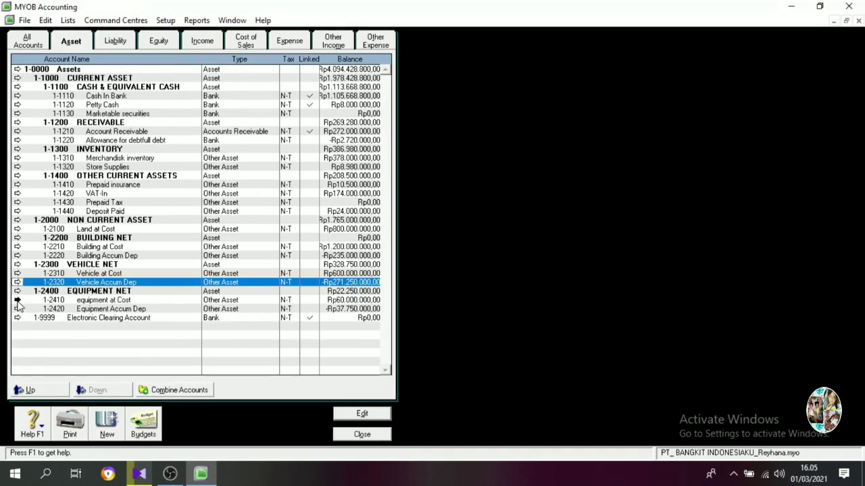
# Set the Last FY 2013 13th Period history balance of equipment at Cost to Rp60.000.000.
pyautogui.click(20, 302)
pyautogui.click(177, 40)
pyautogui.click(280, 199)
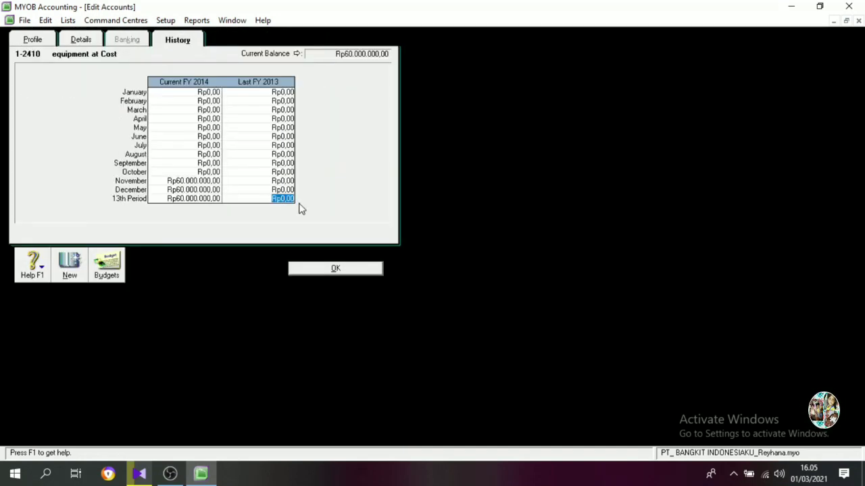
pyautogui.write('6')
pyautogui.write('0.000.000')
pyautogui.press('Tab')
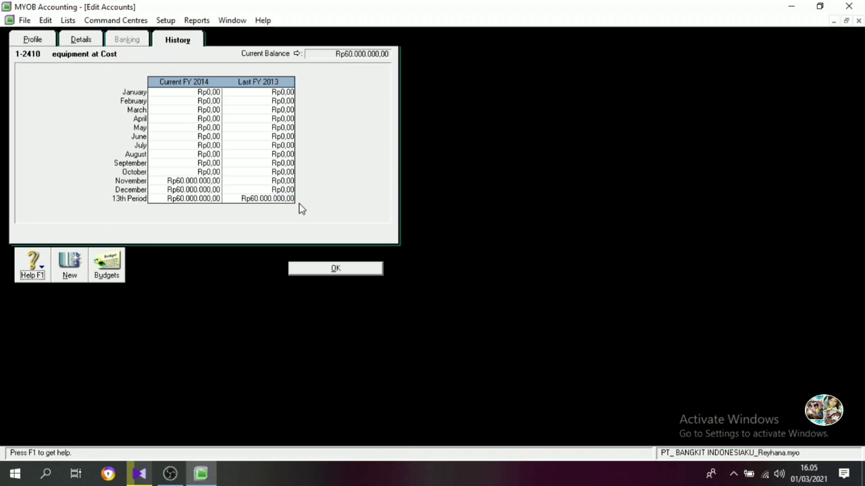
pyautogui.click(328, 269)
# Set the Last FY 2013 13th Period history balance of Equipment Accum Dep to -Rp24.000.000.
pyautogui.click(18, 309)
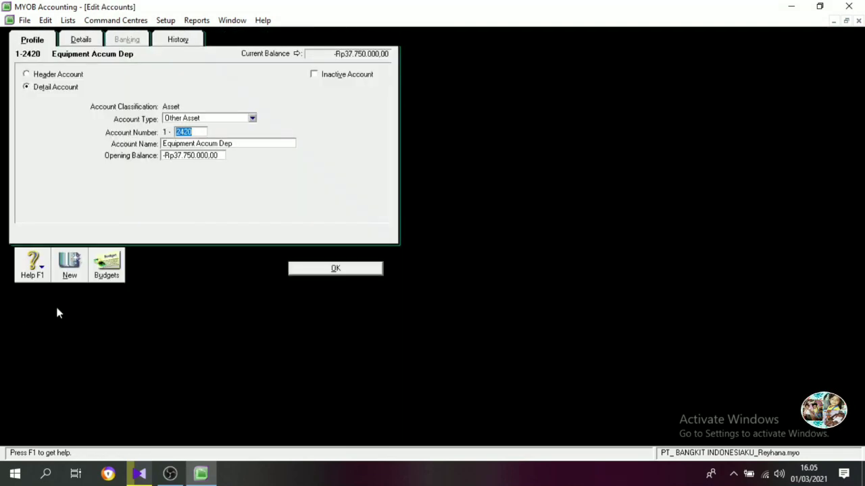
pyautogui.click(177, 40)
pyautogui.click(290, 199)
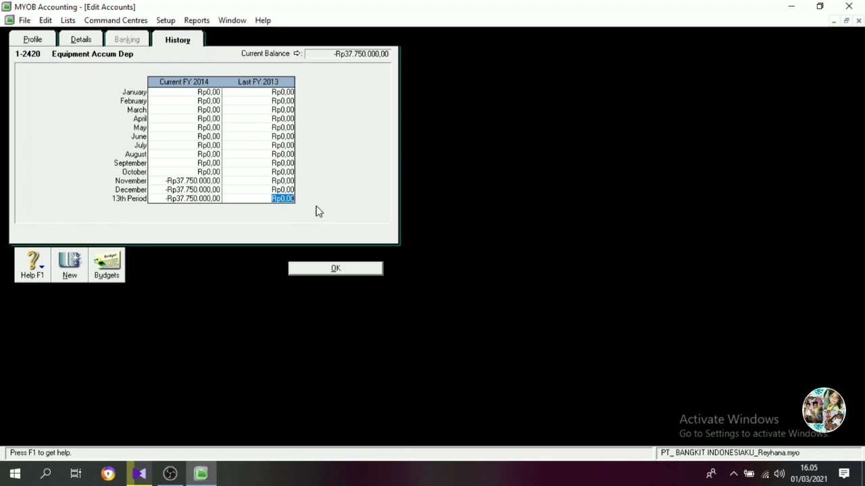
pyautogui.write('-Rp24.000.000')
pyautogui.press('Tab')
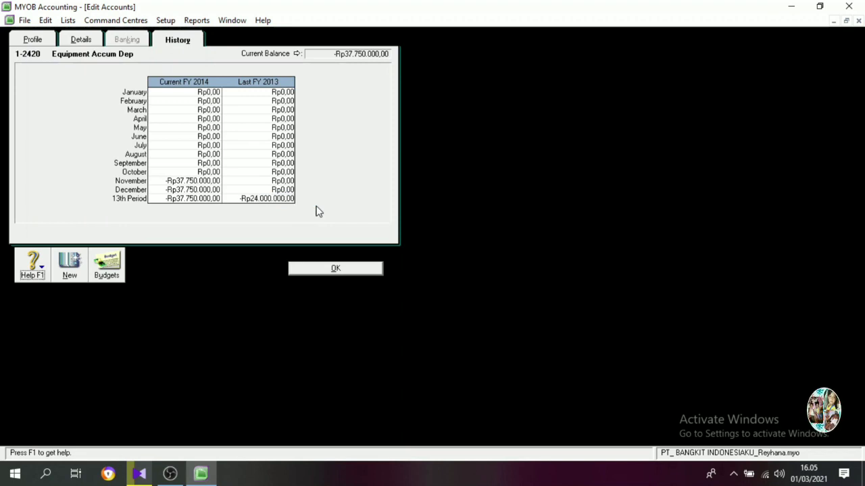
pyautogui.click(324, 269)
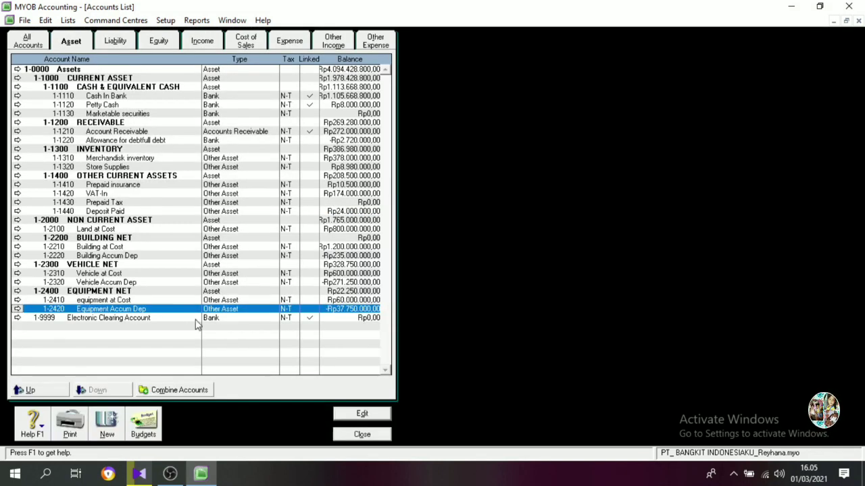
# Set the Last FY 2013 13th Period history balance of Account Payable to Rp157.000.000.
pyautogui.click(38, 41)
pyautogui.scroll(-2, 61, 297)
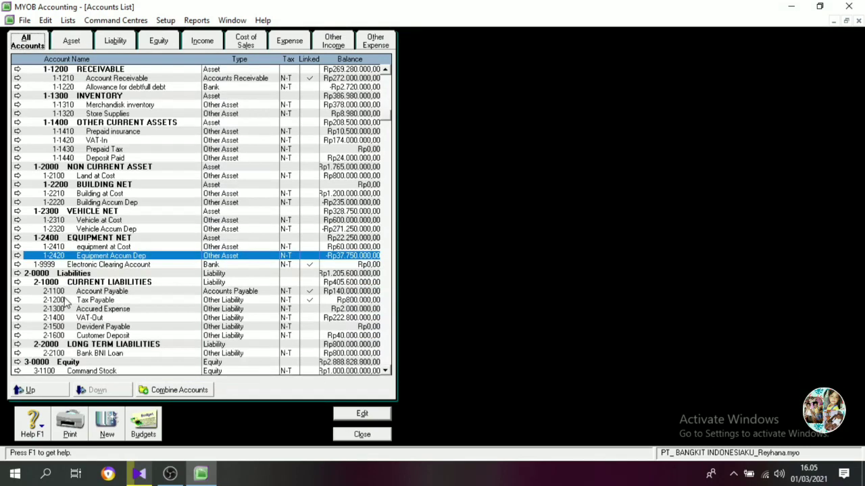
pyautogui.click(17, 295)
pyautogui.click(175, 41)
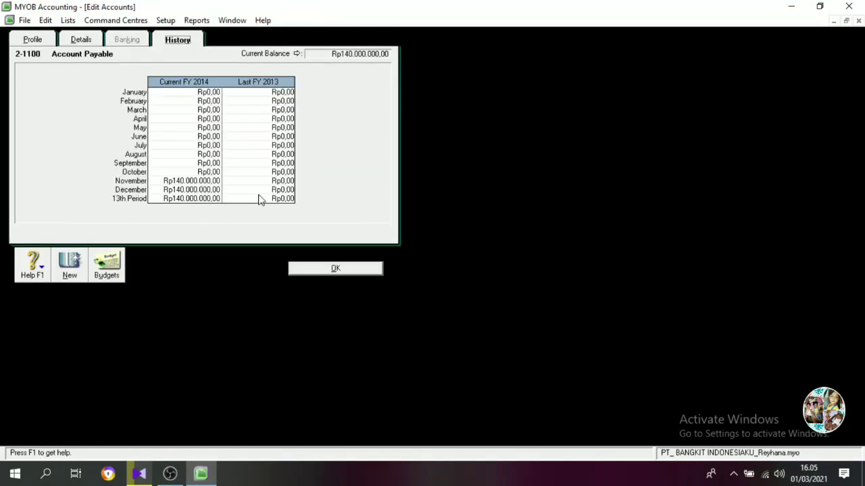
pyautogui.click(283, 199)
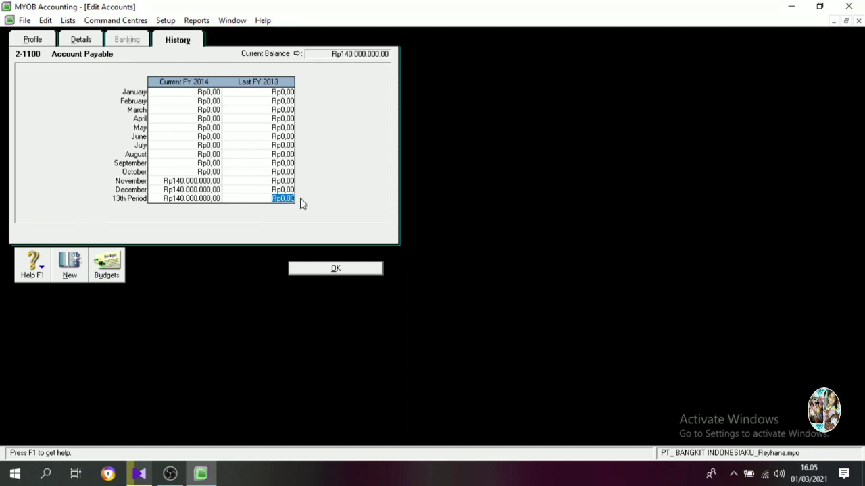
pyautogui.write('157000000')
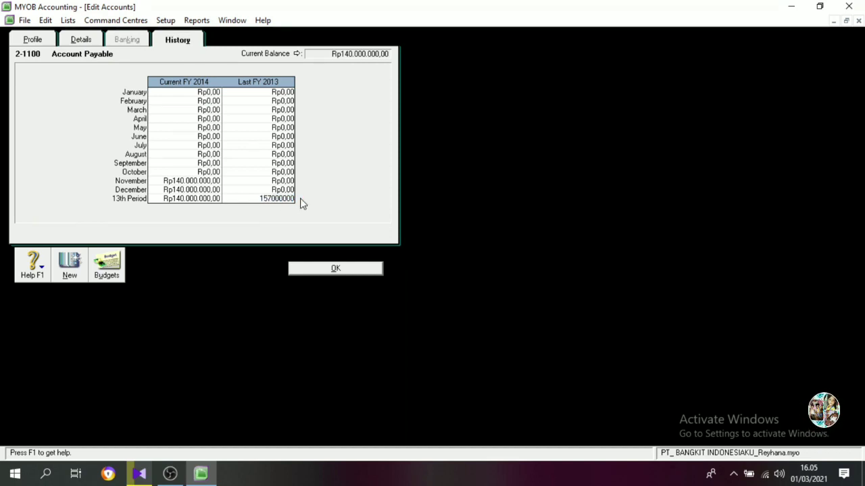
pyautogui.press('Tab')
pyautogui.click(324, 268)
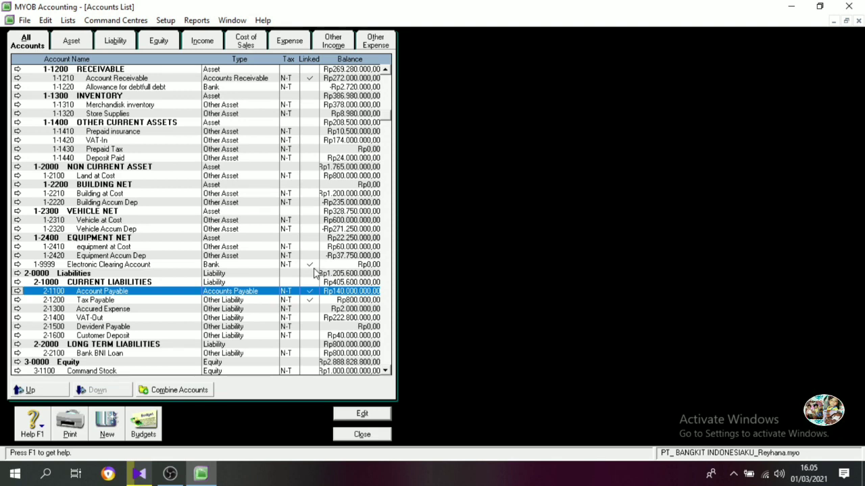
# Set the Last FY 2013 13th Period history balance of Tax Payable to Rp13.000.000.
pyautogui.click(18, 300)
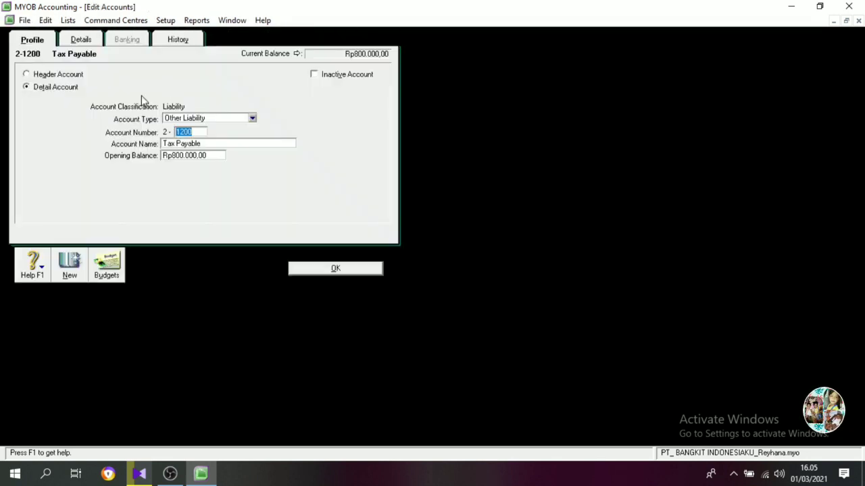
pyautogui.click(178, 41)
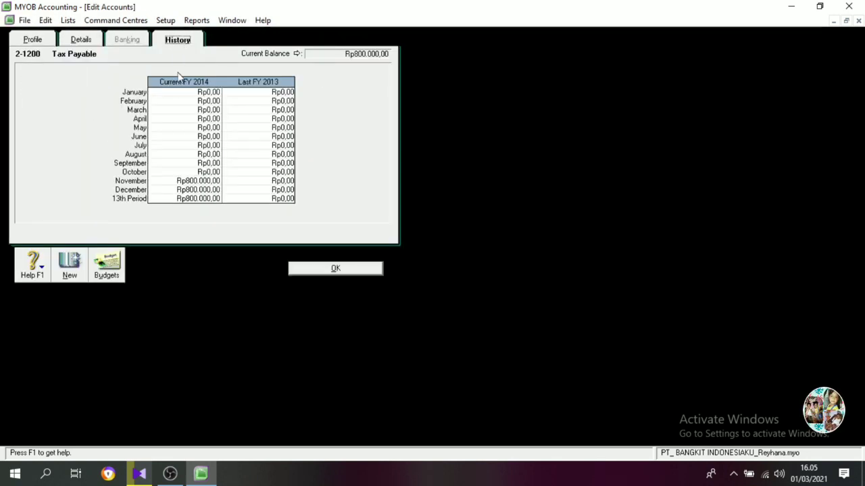
pyautogui.click(286, 198)
pyautogui.write('13.00')
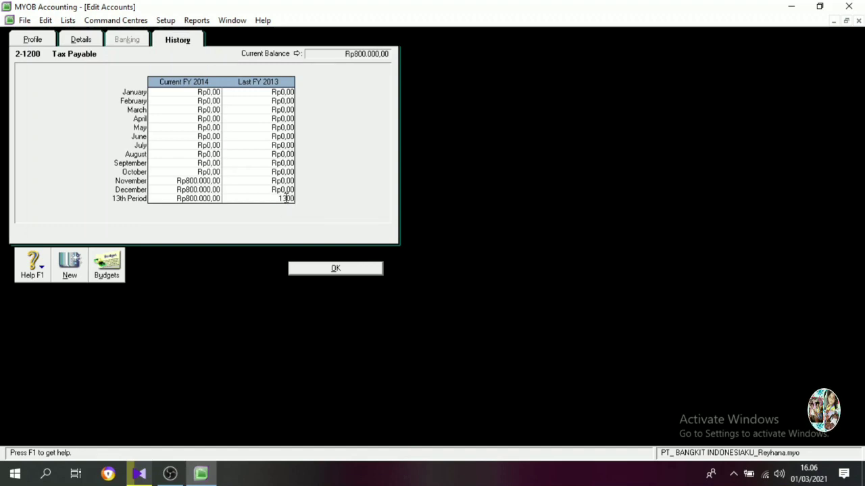
pyautogui.write('0.000')
pyautogui.press('Tab')
pyautogui.click(331, 269)
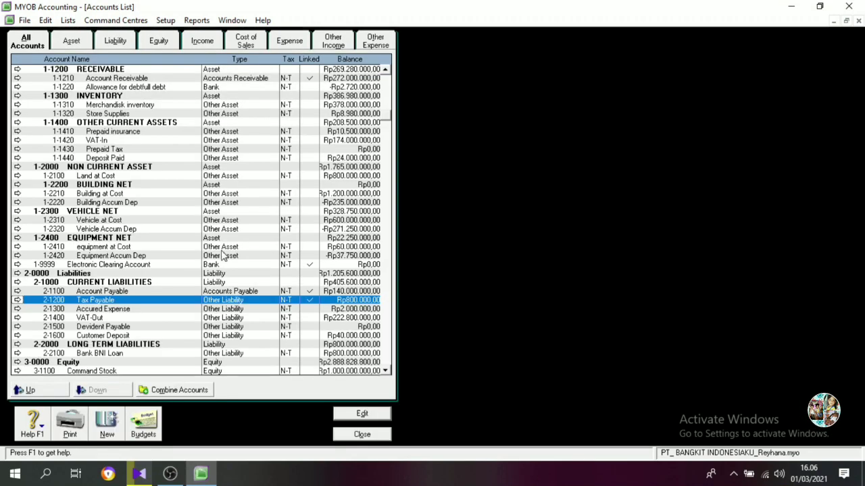
# Set the Last FY 2013 13th Period history balance of Accured Expense to Rp1.335.000.
pyautogui.click(16, 313)
pyautogui.click(177, 39)
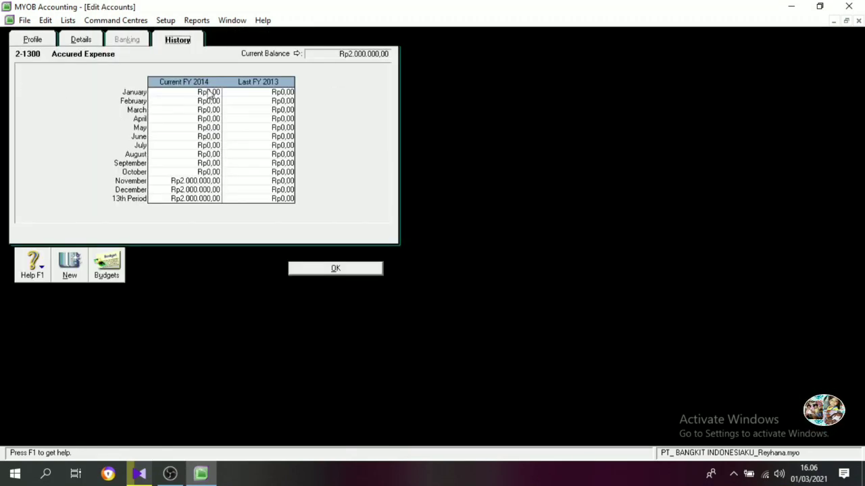
pyautogui.click(272, 198)
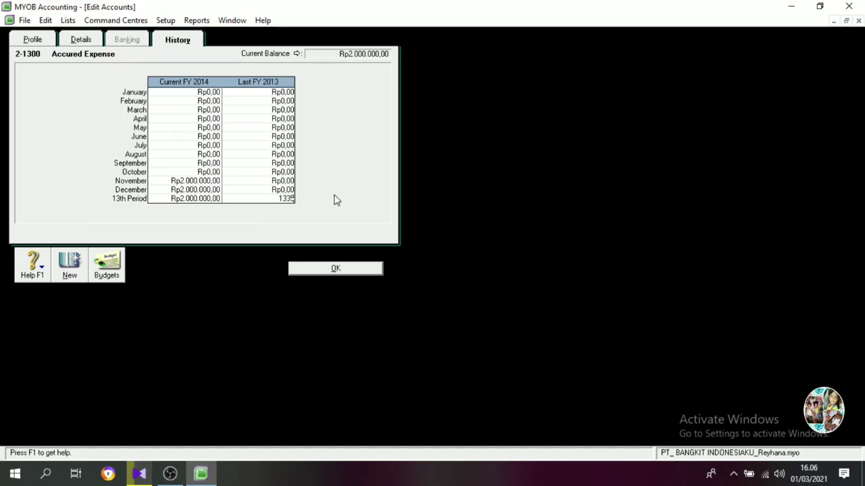
pyautogui.write('1335000')
pyautogui.press('Tab')
pyautogui.click(335, 269)
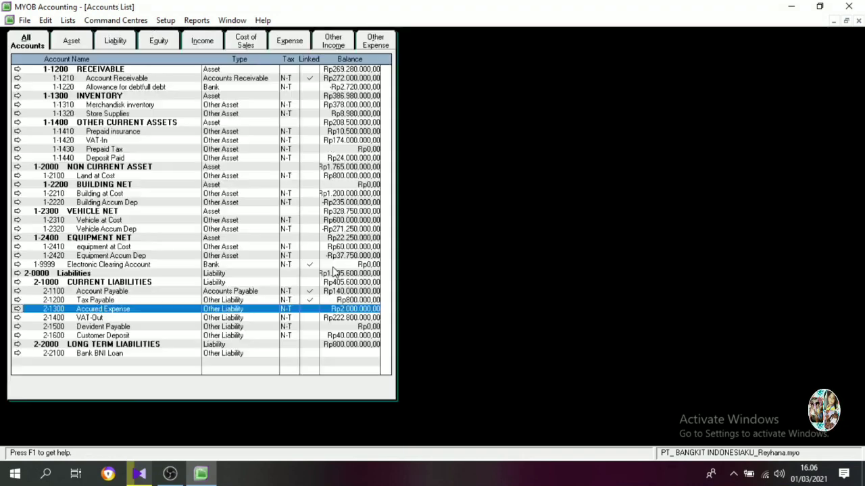
# Set the Last FY 2013 13th Period history balance of VAT-Out to Rp178.000.000.
pyautogui.click(18, 317)
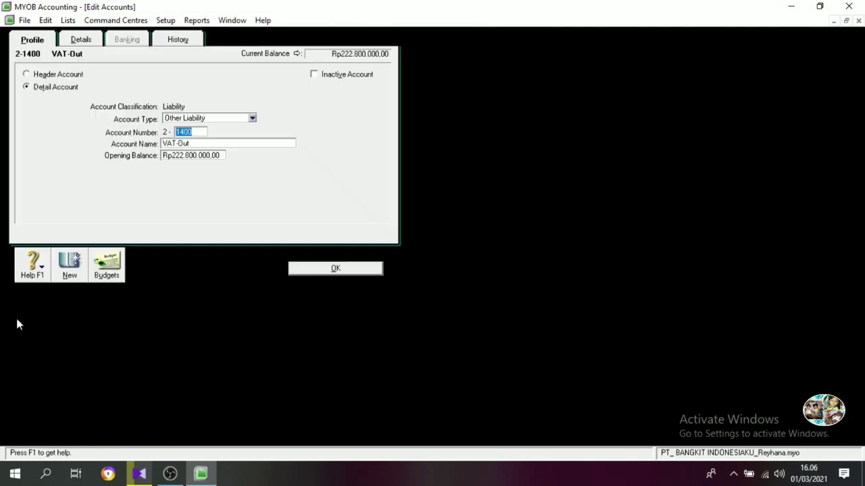
pyautogui.click(177, 40)
pyautogui.click(280, 199)
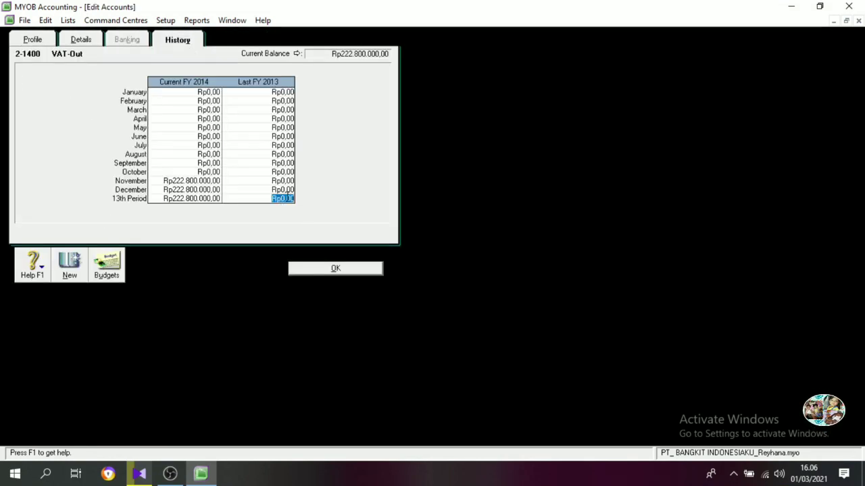
pyautogui.write('1')
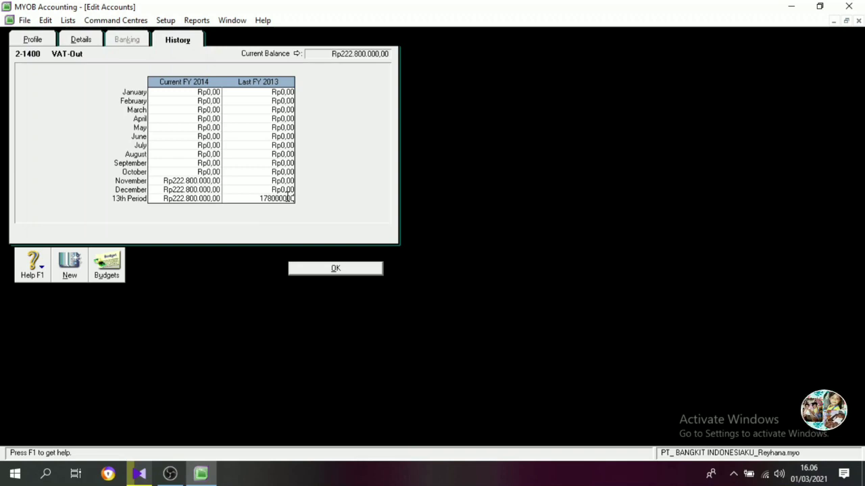
pyautogui.write('780000')
pyautogui.press('Tab')
pyautogui.click(304, 268)
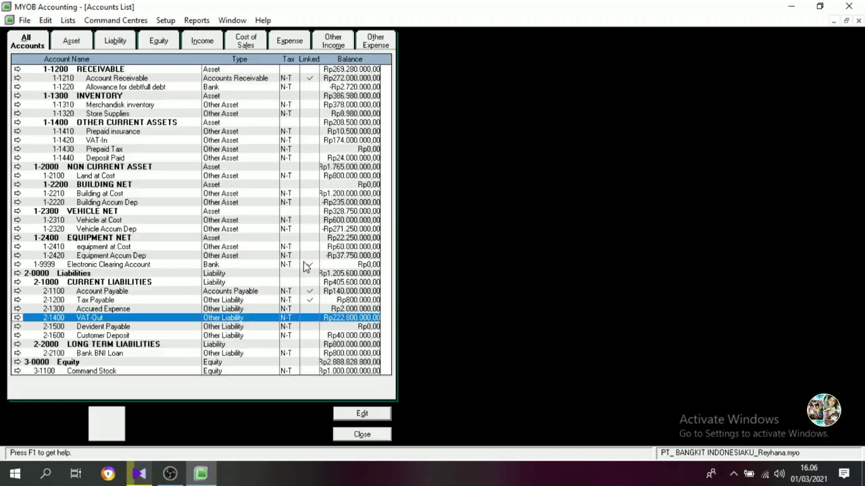
# Set the Last FY 2013 13th Period history balance of Devident Payable to Rp272.000.000.
pyautogui.click(17, 326)
pyautogui.click(177, 40)
pyautogui.click(283, 199)
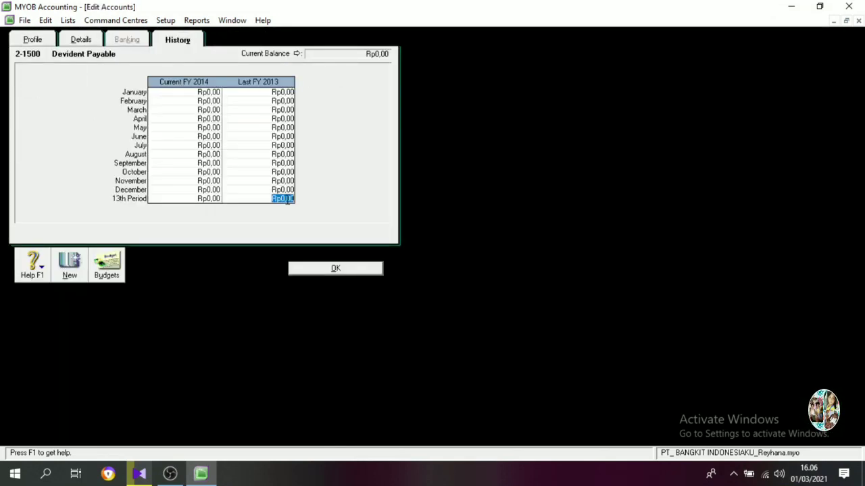
pyautogui.write('27')
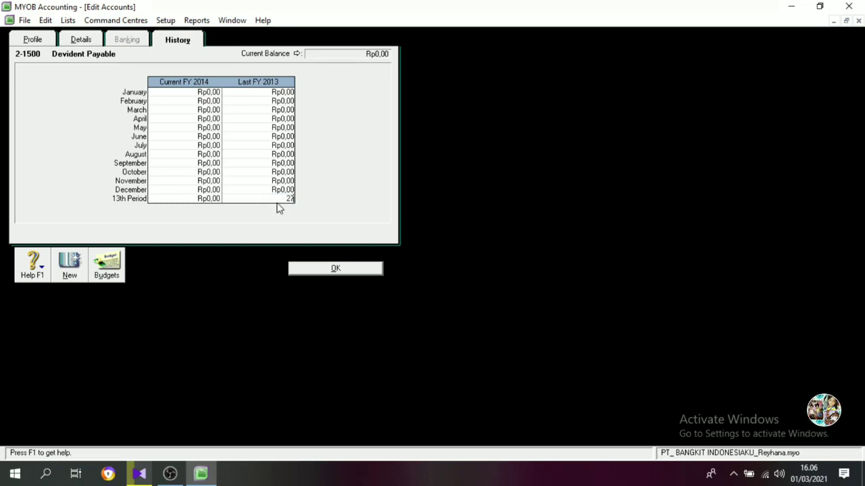
pyautogui.write('2.000.000')
pyautogui.press('Tab')
pyautogui.click(304, 271)
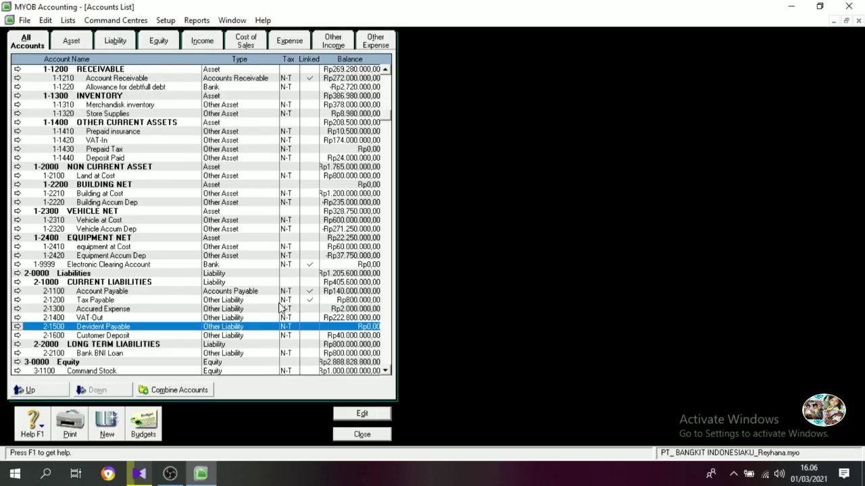
# Set the Last FY 2013 13th Period history balance of Customer Deposit to Rp50.000.000.
pyautogui.click(17, 335)
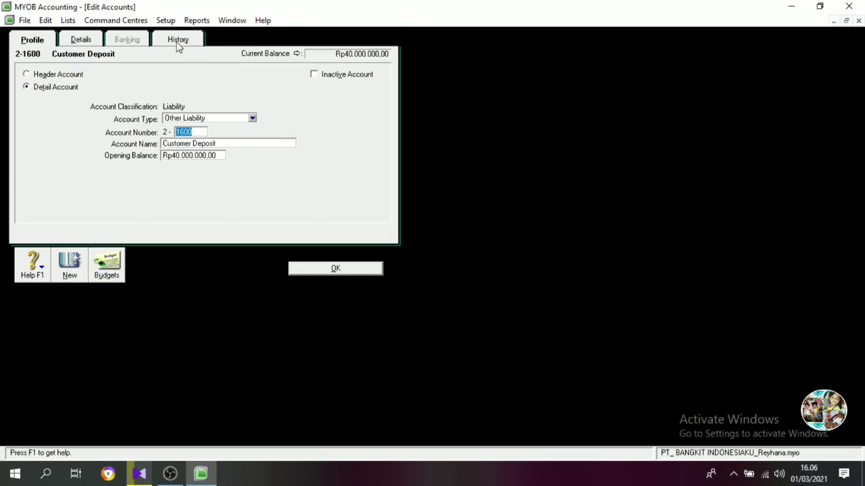
pyautogui.click(178, 40)
pyautogui.click(283, 200)
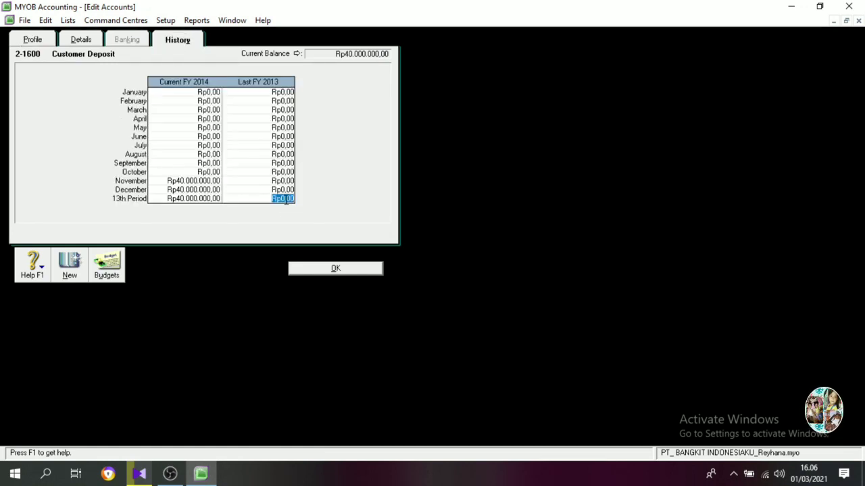
pyautogui.write('5000000')
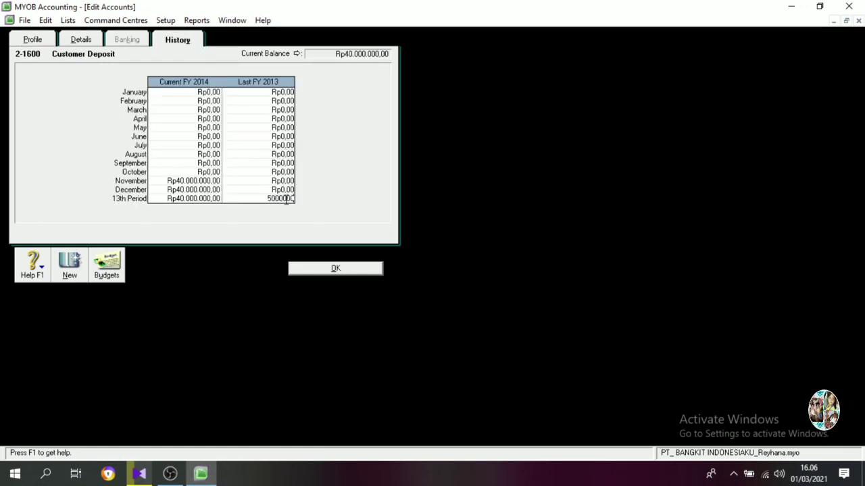
pyautogui.write('0')
pyautogui.press('Tab')
pyautogui.click(332, 269)
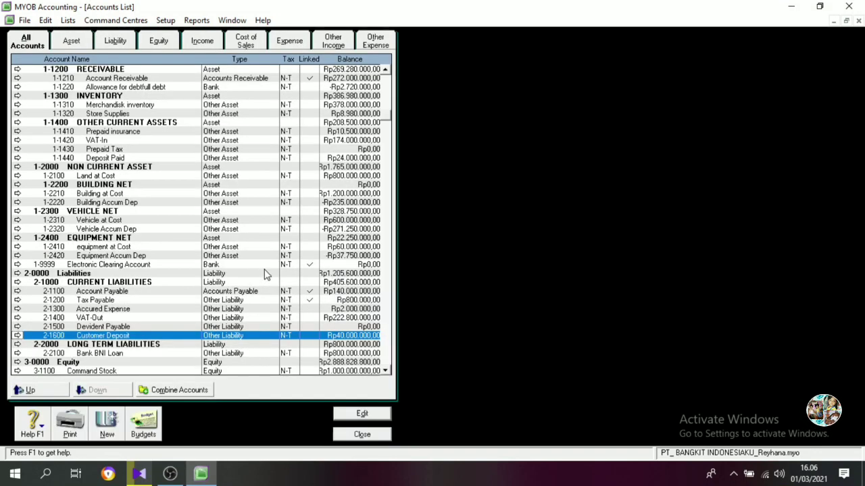
# Set the Last FY 2013 13th Period history balance of Bank BNI Loan to Rp800.000.000.
pyautogui.click(17, 353)
pyautogui.click(185, 42)
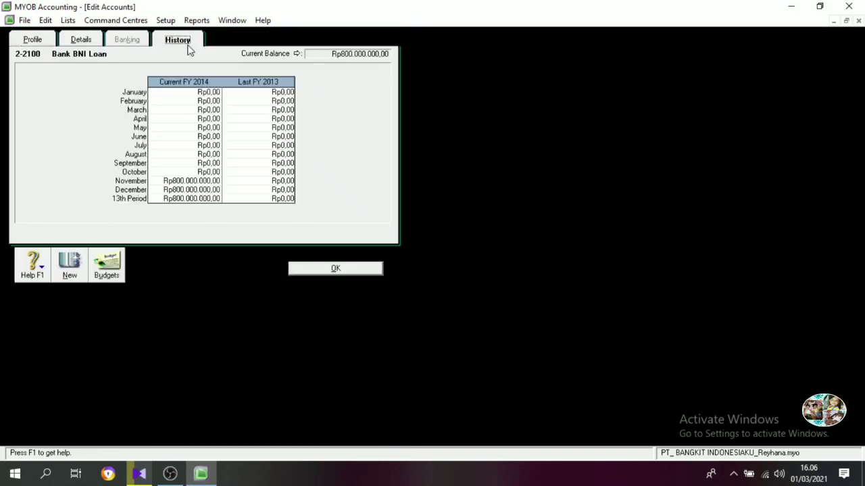
pyautogui.click(282, 198)
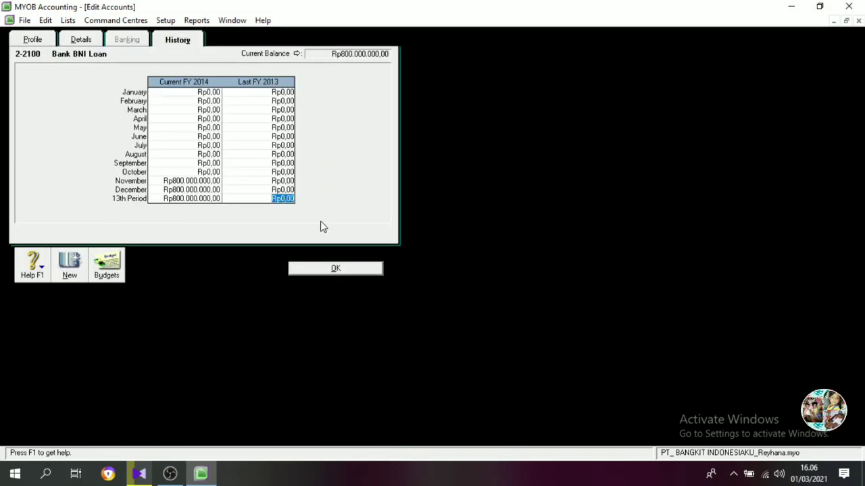
pyautogui.write('800000000')
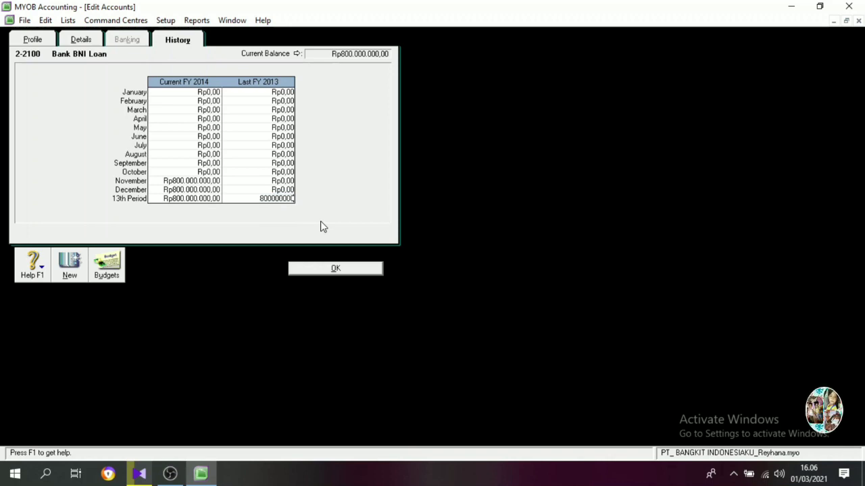
pyautogui.press('Tab')
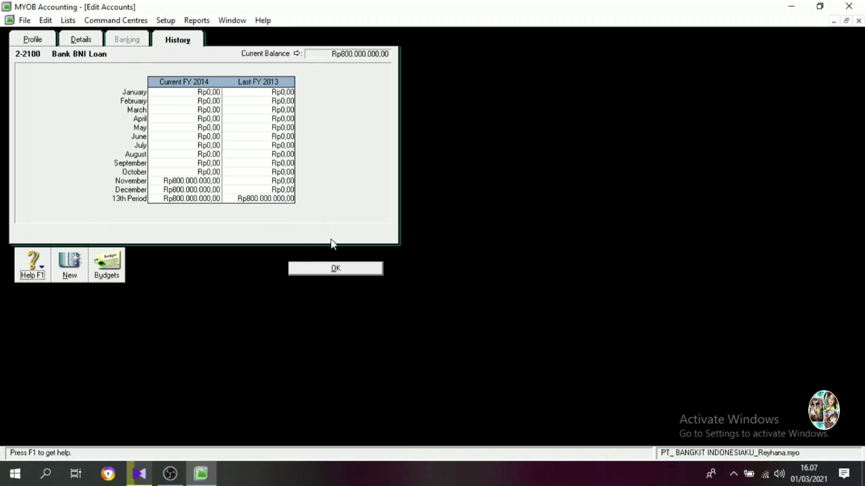
pyautogui.click(336, 269)
# Set the Last FY 2013 13th Period history balance of Command Stock to Rp1.000.000.000.
pyautogui.scroll(-2, 33, 371)
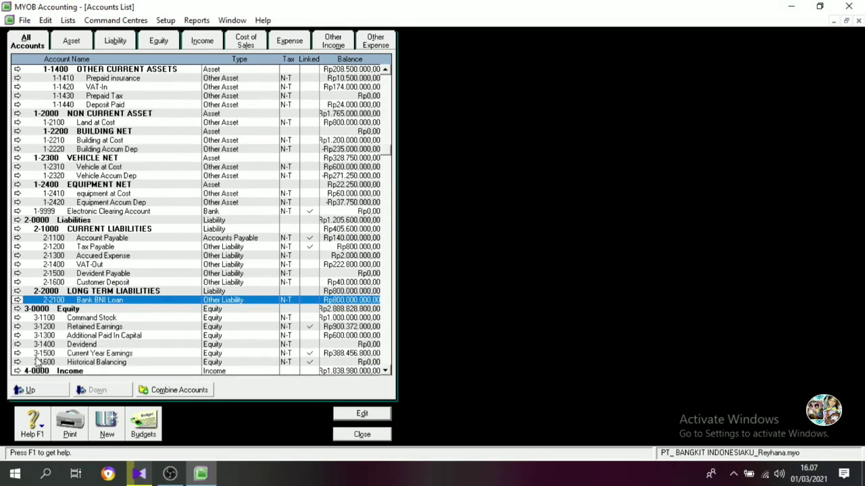
pyautogui.click(16, 317)
pyautogui.click(165, 41)
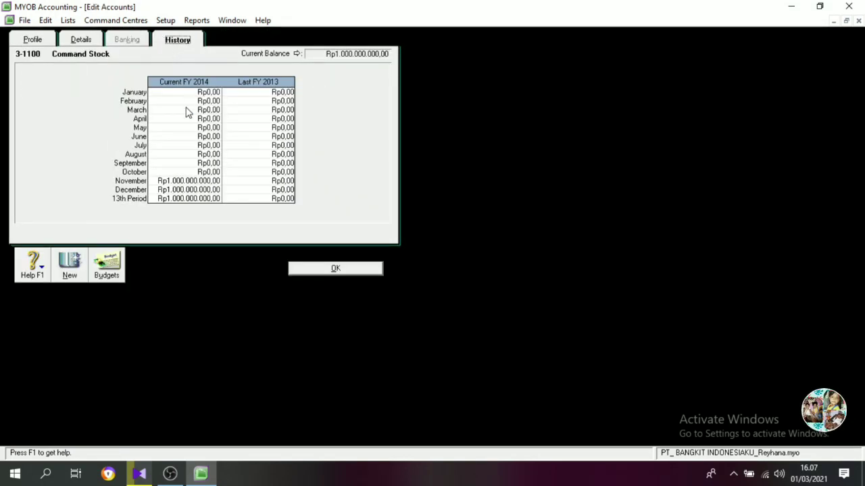
pyautogui.click(279, 198)
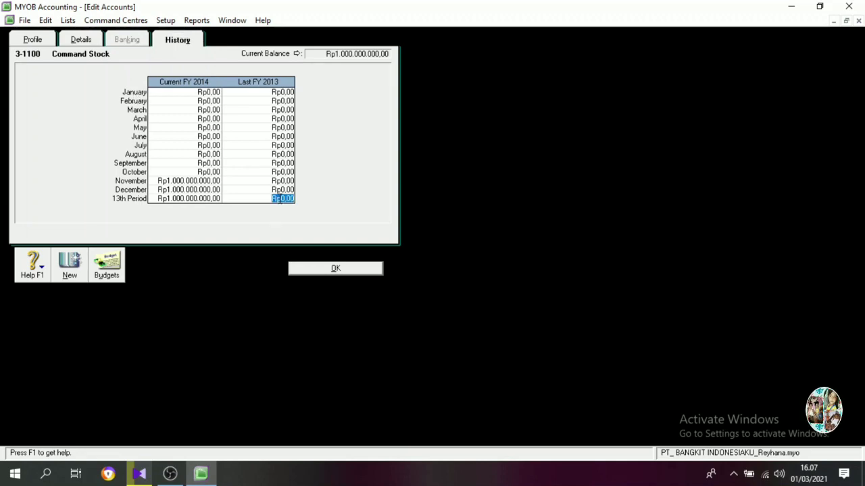
pyautogui.write('1.000.000.000')
pyautogui.press('Tab')
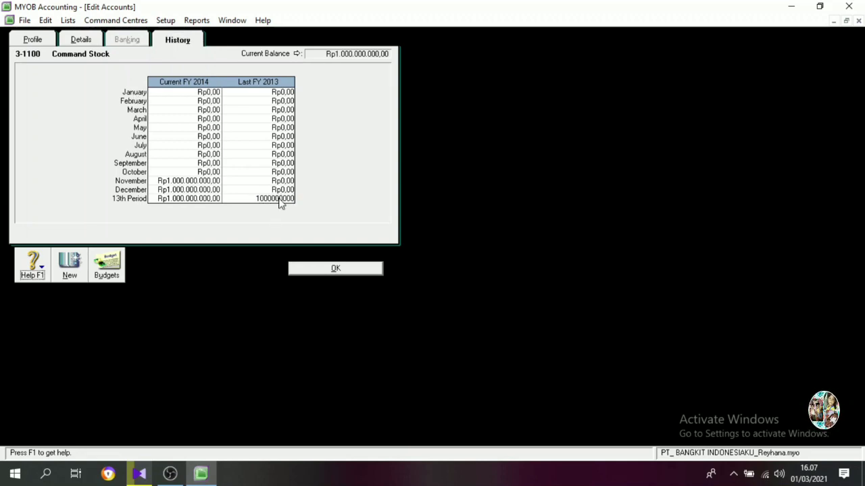
pyautogui.click(305, 269)
# Set the Last FY 2013 13th Period history balance of Retained Earnings to Rp900.372.000.
pyautogui.click(17, 327)
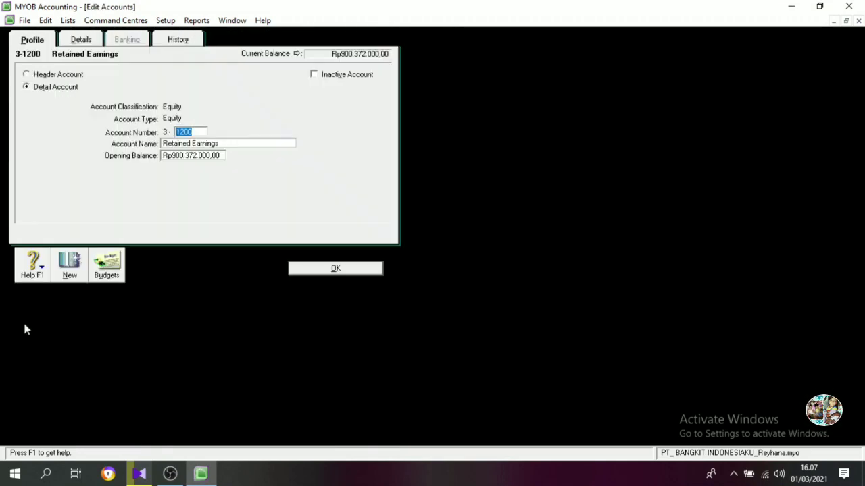
pyautogui.click(178, 40)
pyautogui.click(284, 199)
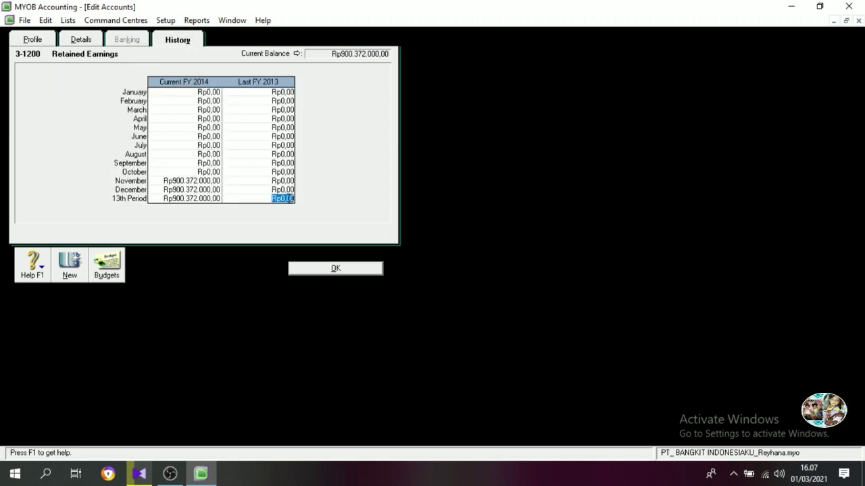
pyautogui.write('900')
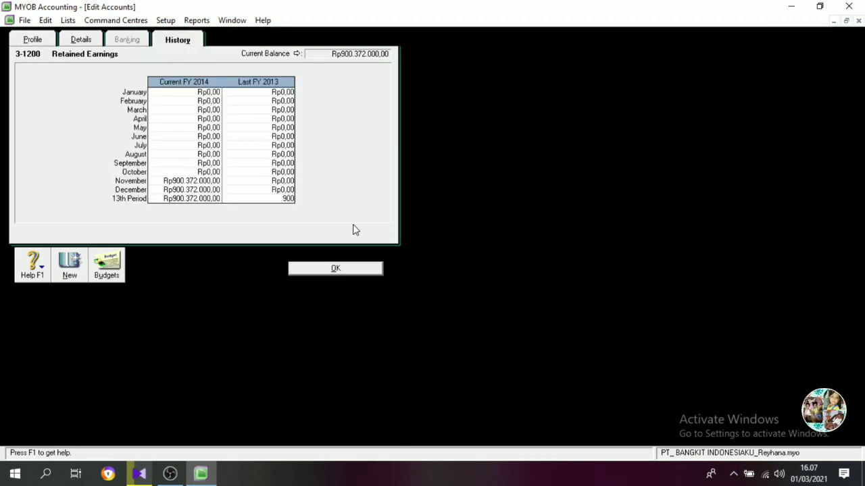
pyautogui.write('372000')
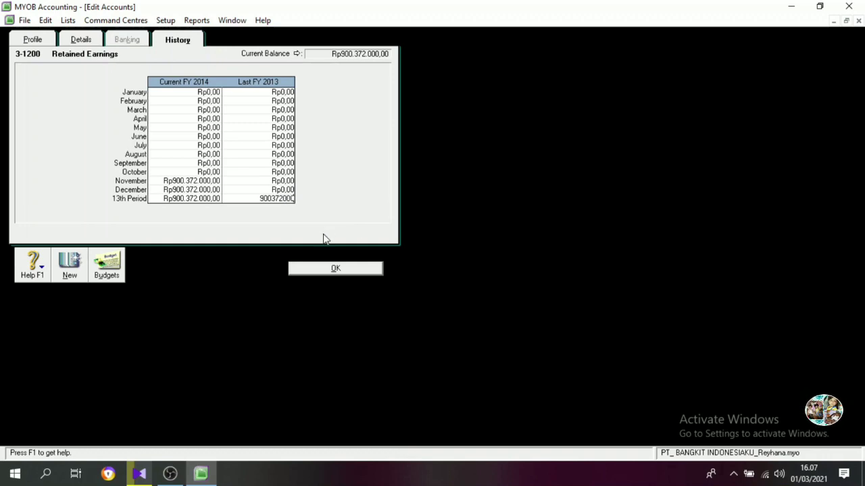
pyautogui.click(319, 270)
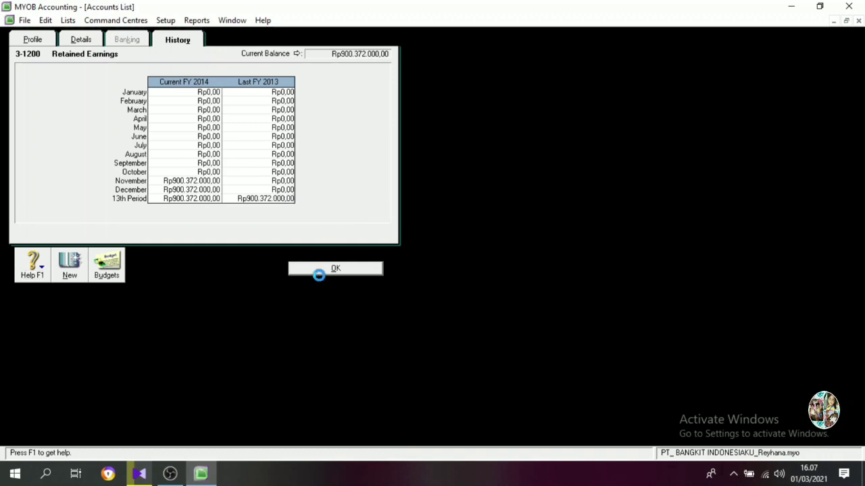
# Set the Last FY 2013 13th Period history balance of Additional Paid In Capital to Rp600.000.000 and close the accounts list.
pyautogui.click(17, 335)
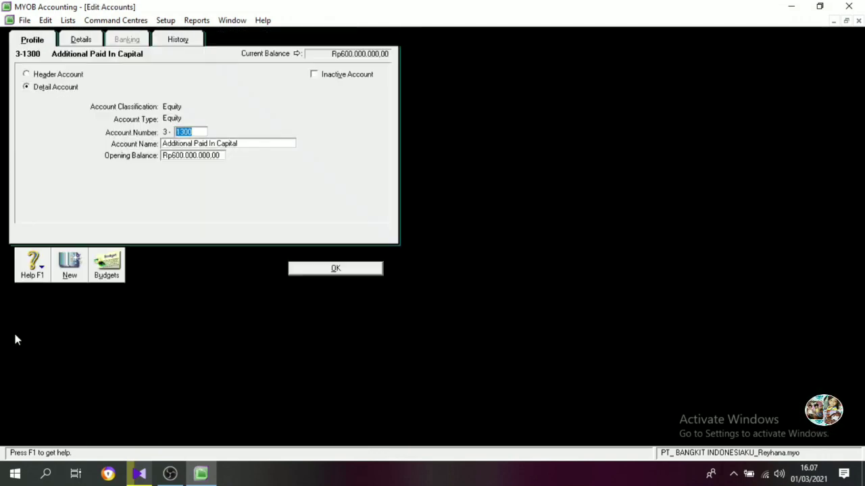
pyautogui.click(178, 39)
pyautogui.click(281, 196)
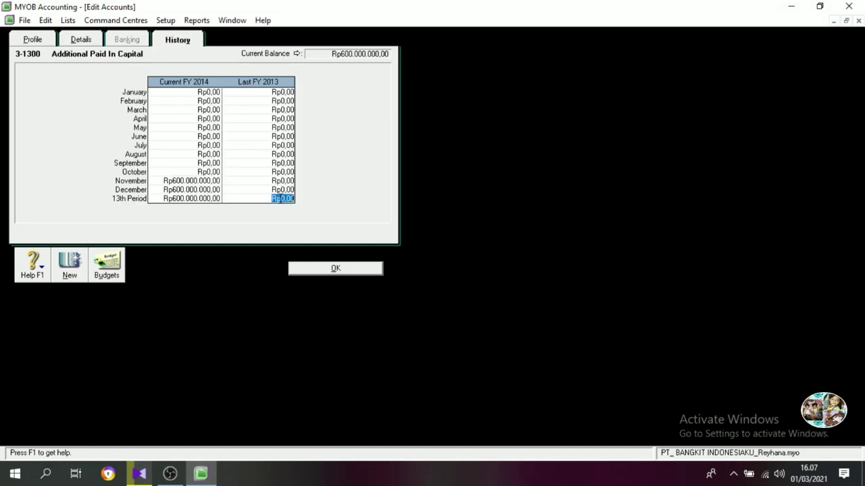
pyautogui.write('600')
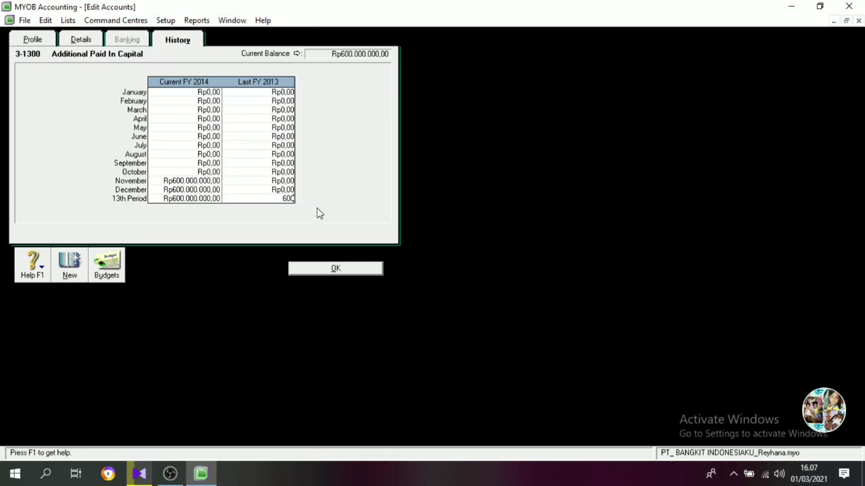
pyautogui.write('.000.0000')
pyautogui.press('Tab')
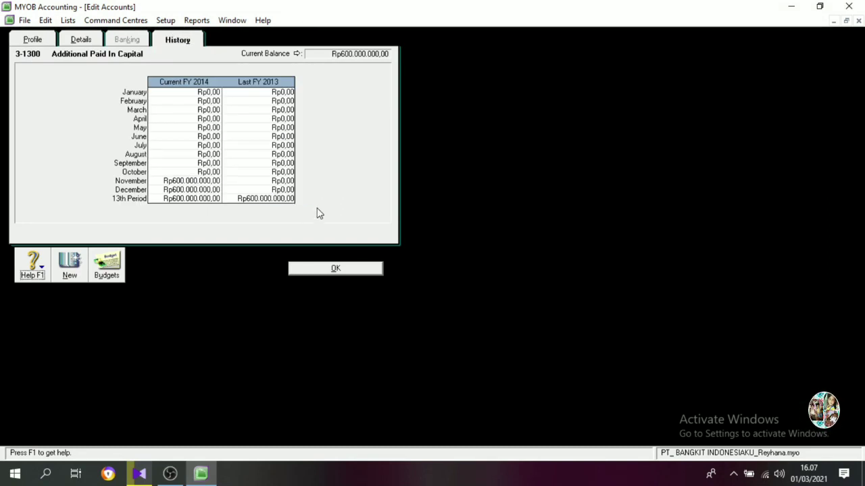
pyautogui.click(336, 269)
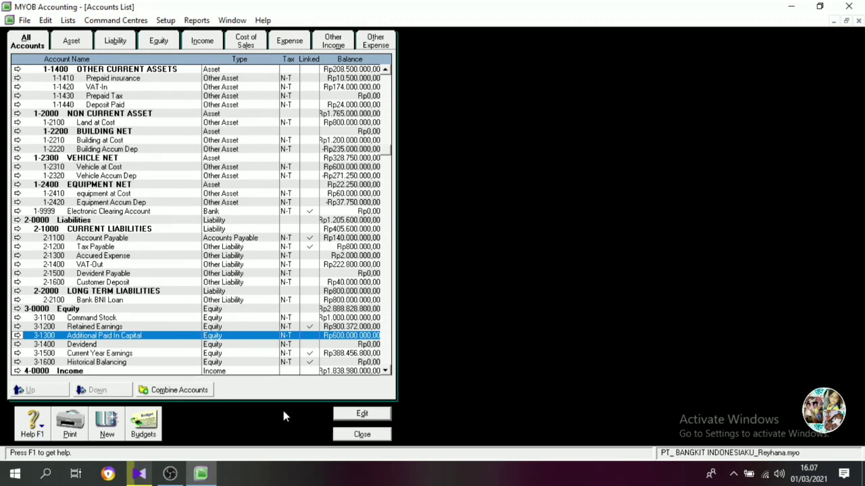
pyautogui.click(362, 435)
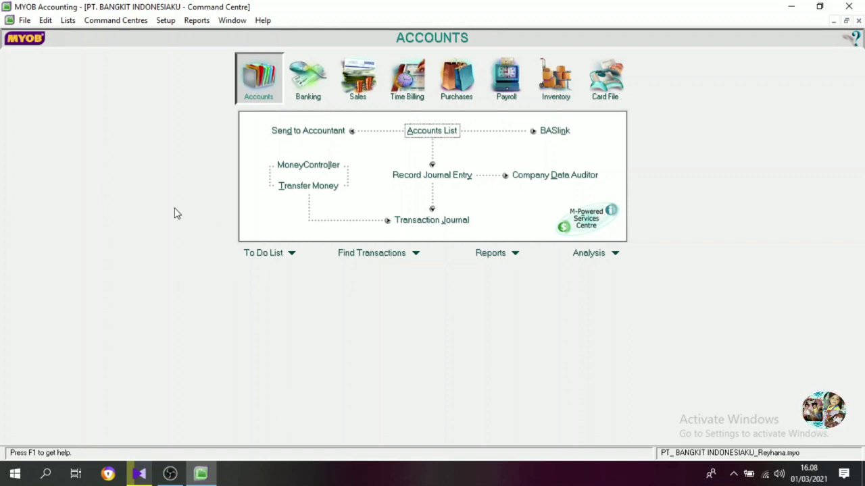
# Open the tax code list and delete the PRI (GST Private Use) tax code.
pyautogui.click(67, 21)
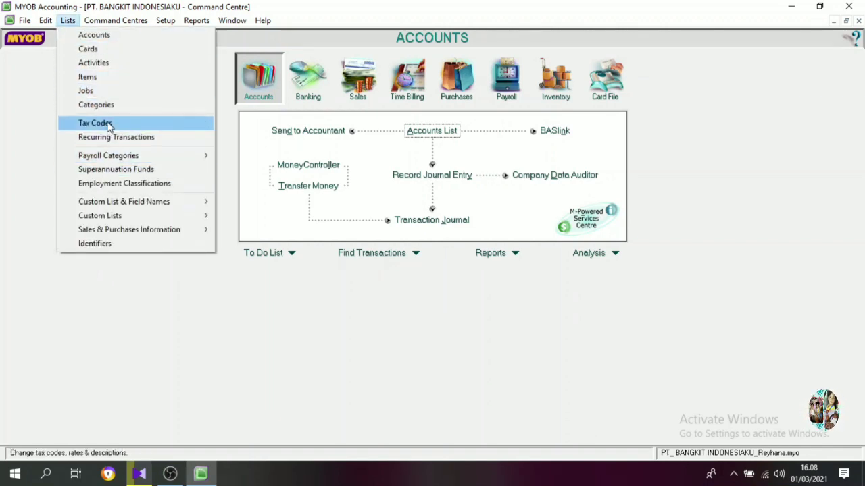
pyautogui.click(95, 123)
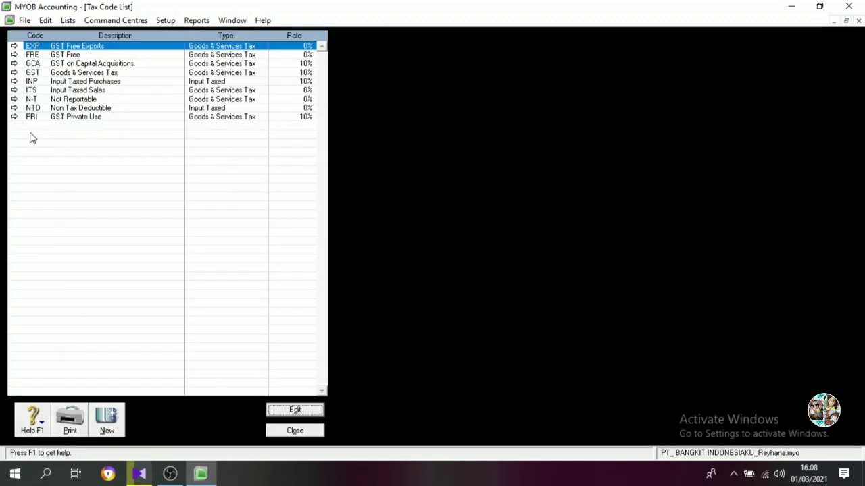
pyautogui.click(32, 73)
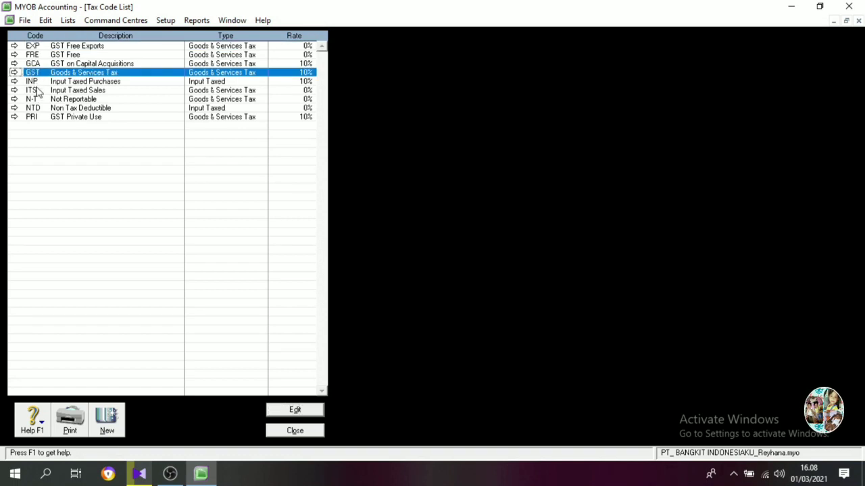
pyautogui.click(37, 99)
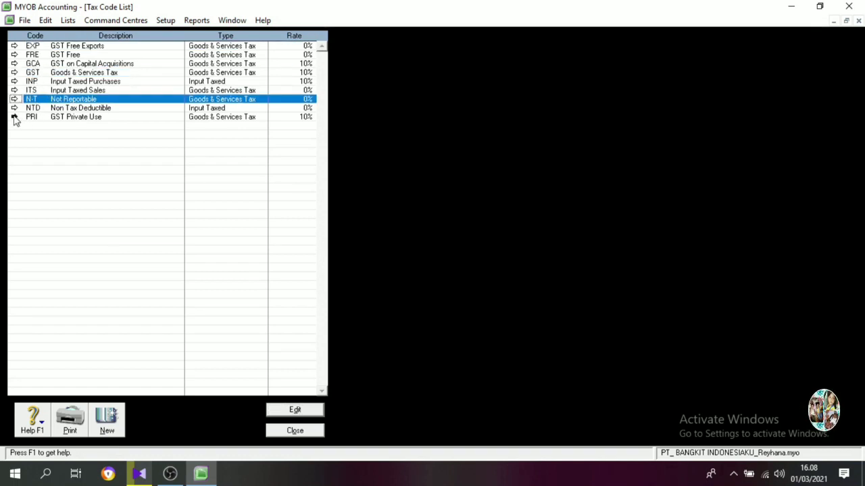
pyautogui.click(15, 117)
pyautogui.rightClick(34, 113)
pyautogui.click(56, 120)
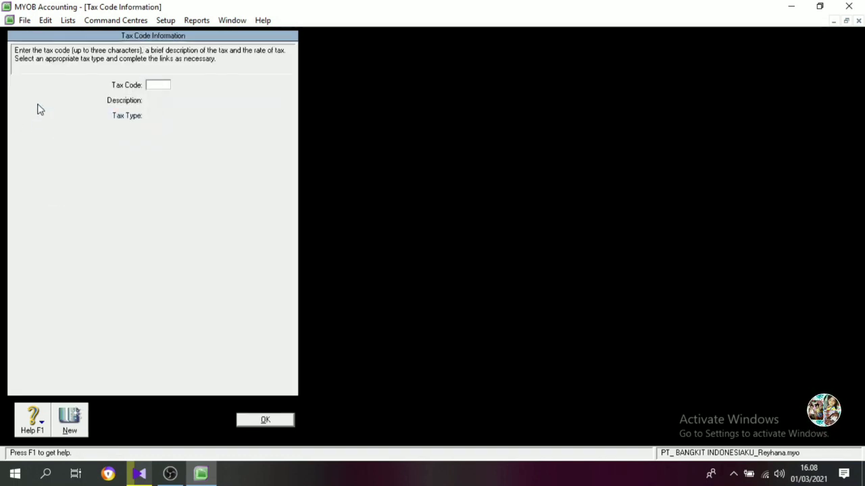
pyautogui.click(270, 422)
# Delete the NTD (Non Tax Deductible) tax code.
pyautogui.doubleClick(28, 107)
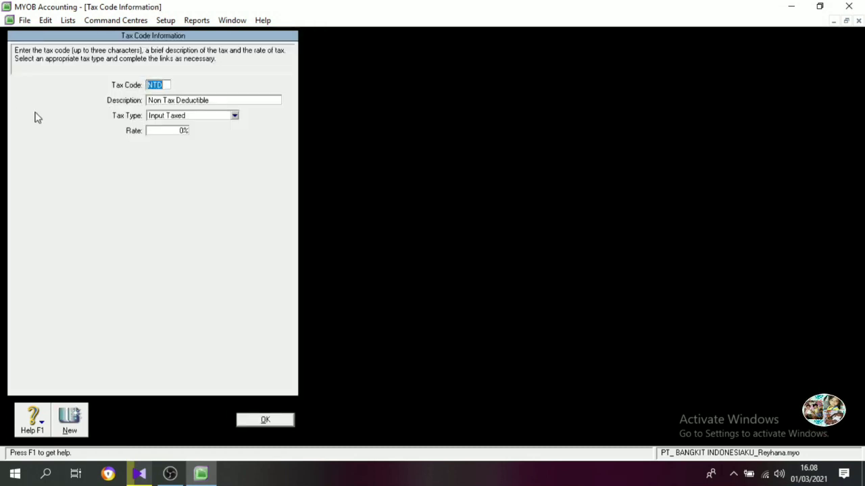
pyautogui.rightClick(58, 103)
pyautogui.click(85, 110)
pyautogui.click(265, 420)
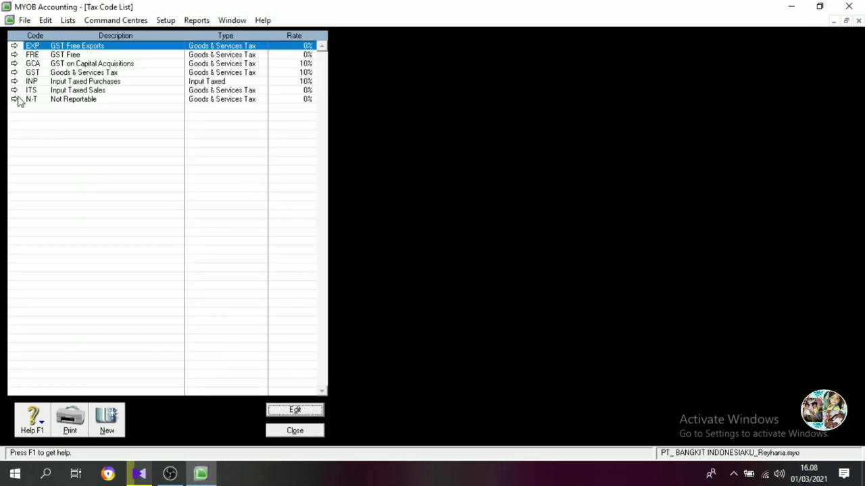
# Delete the EXP (GST Free Exports), FRE (GST Free) and GCA (GST on Capital Acquisitions) tax codes.
pyautogui.rightClick(19, 91)
pyautogui.click(34, 97)
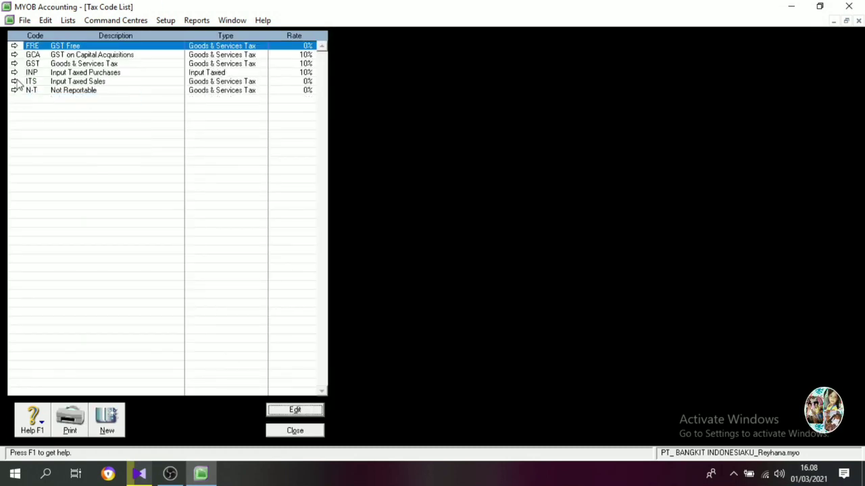
pyautogui.rightClick(19, 83)
pyautogui.click(24, 87)
pyautogui.rightClick(18, 77)
pyautogui.click(23, 80)
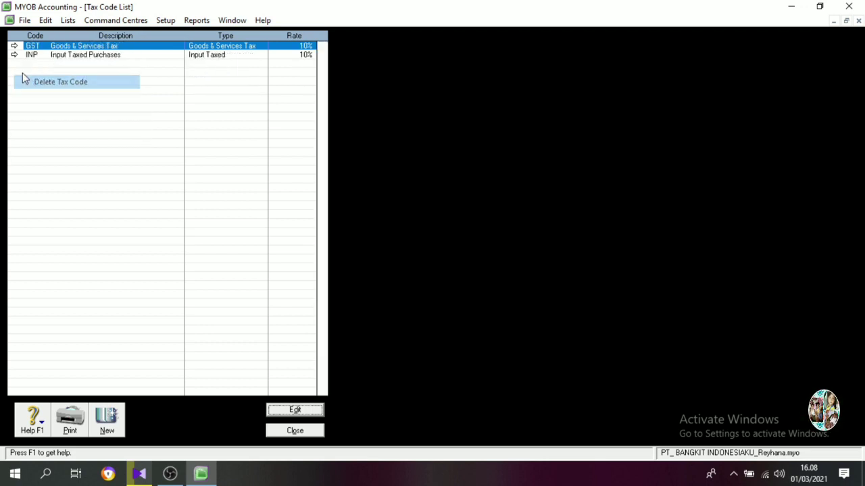
pyautogui.rightClick(15, 60)
pyautogui.click(25, 71)
pyautogui.click(425, 278)
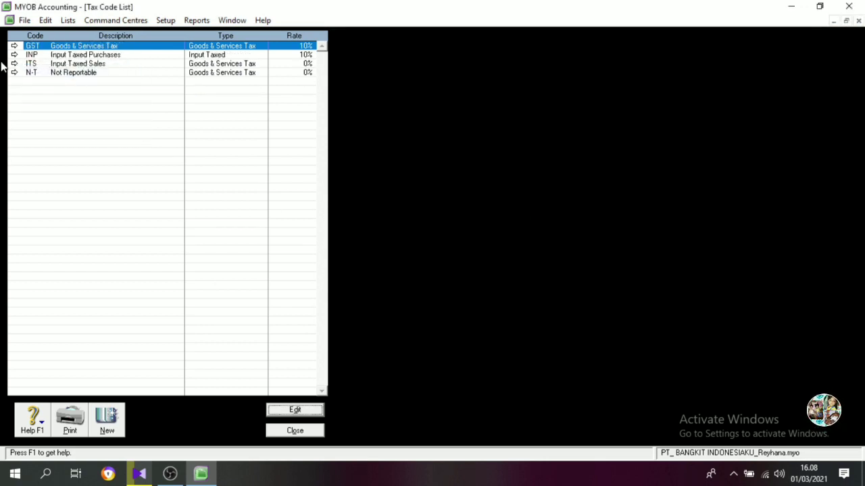
# Delete the ITS (Input Taxed Sales) tax code.
pyautogui.click(14, 64)
pyautogui.rightClick(53, 110)
pyautogui.click(76, 116)
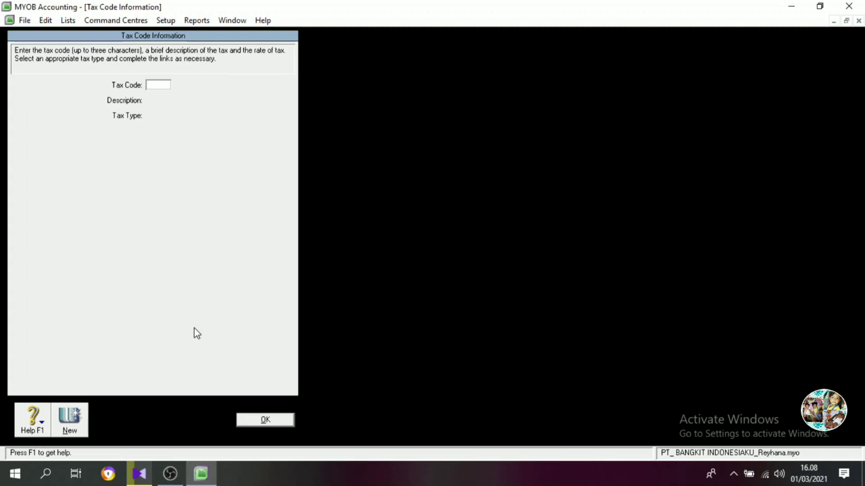
pyautogui.click(265, 421)
# Delete the INP (Input Taxed Purchases) tax code.
pyautogui.click(17, 56)
pyautogui.rightClick(42, 98)
pyautogui.click(75, 103)
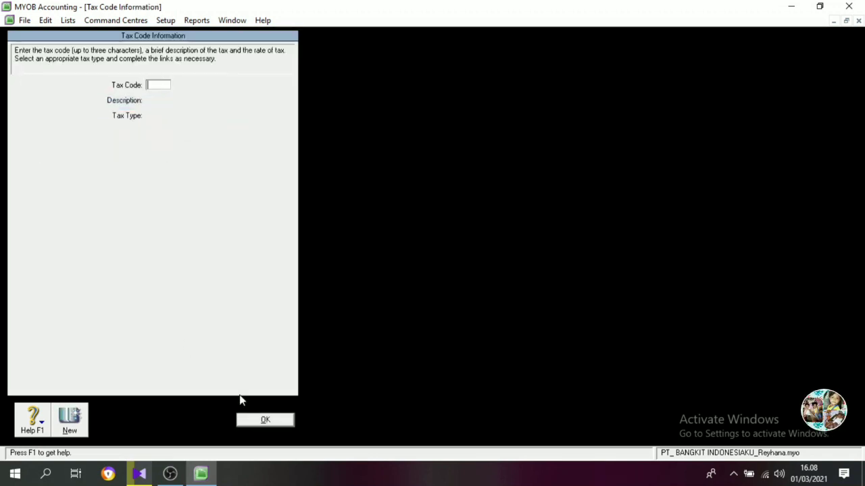
pyautogui.click(265, 420)
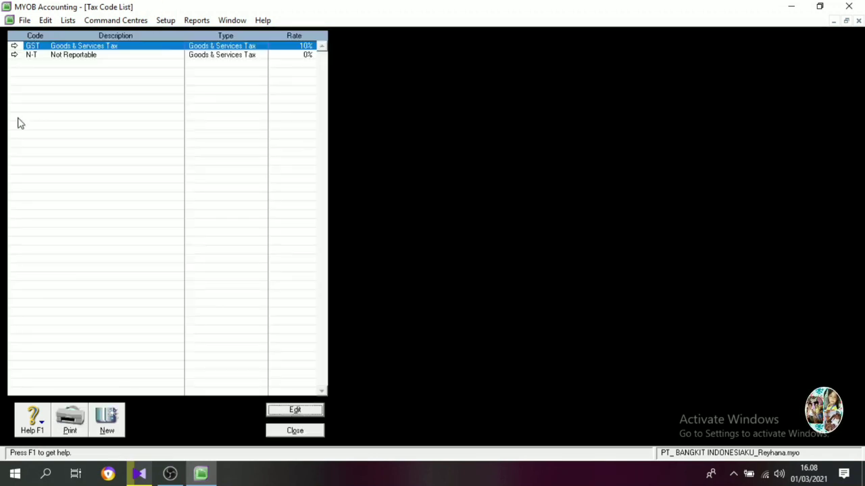
# Change the GST tax code to VAT with the description Value Added Tax.
pyautogui.doubleClick(38, 48)
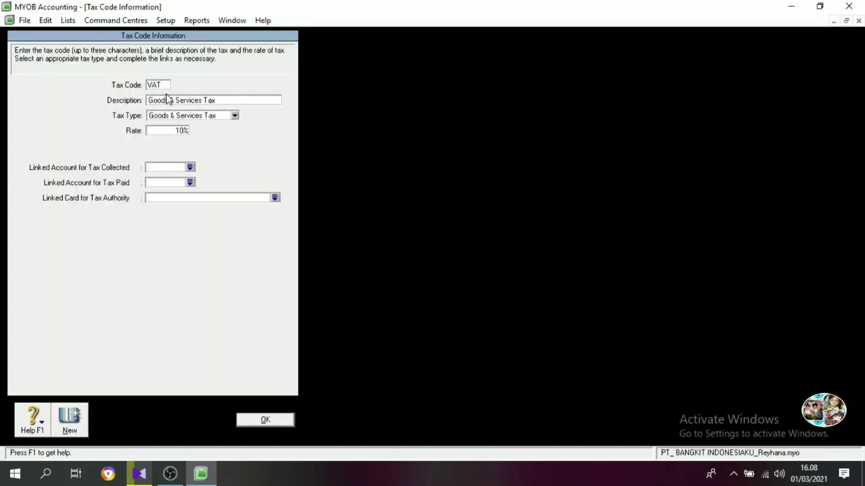
pyautogui.press('Tab')
pyautogui.press('Return')
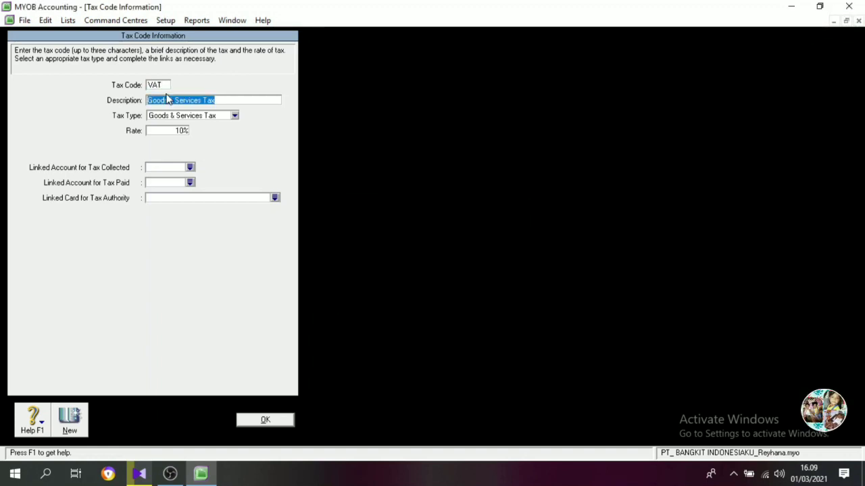
pyautogui.write('V')
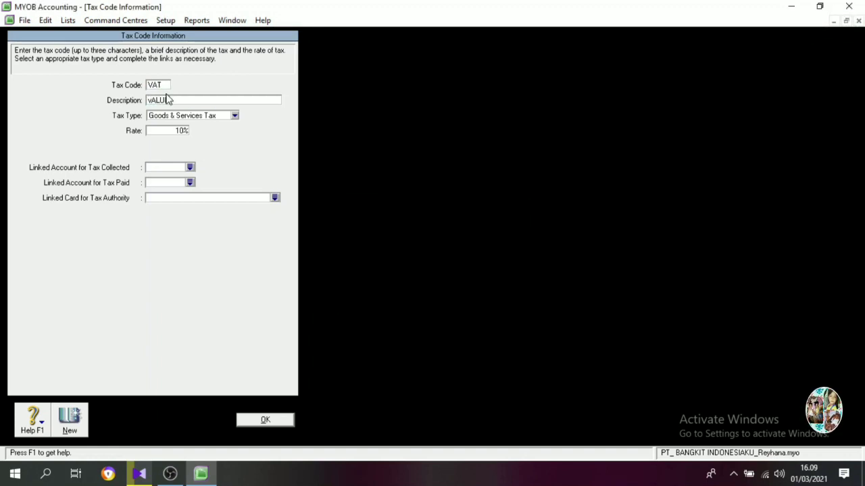
pyautogui.write('alue Added Tax')
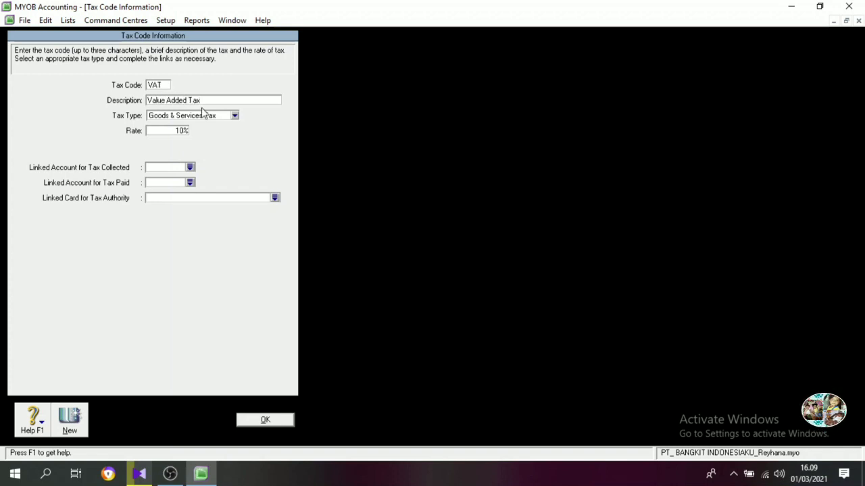
# Set the VAT code's linked account for tax collected to 2-1400 VAT-Out.
pyautogui.click(190, 168)
pyautogui.scroll(5, 377, 223)
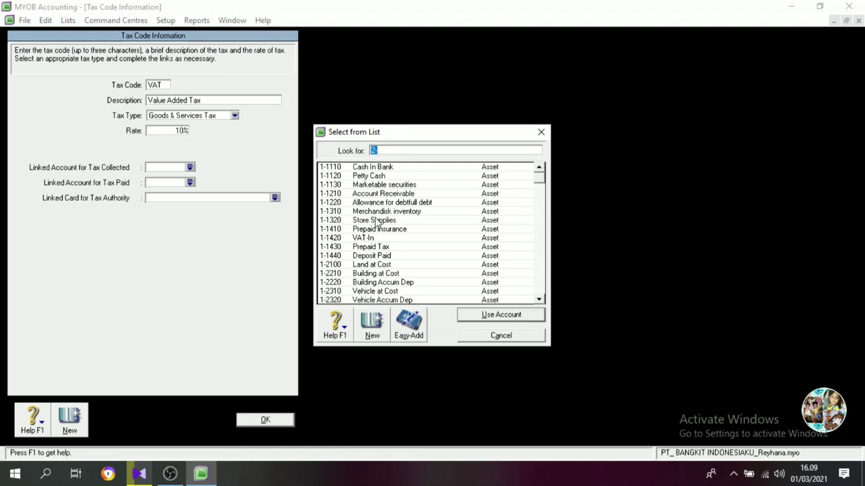
pyautogui.write('2-1400')
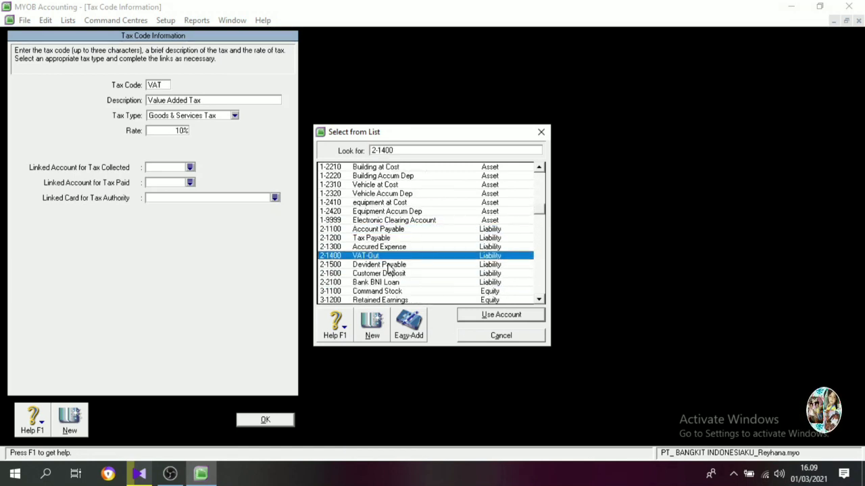
pyautogui.click(477, 315)
# Set the VAT code's linked account for tax paid to 1-1420 VAT-In and save the tax code.
pyautogui.click(190, 183)
pyautogui.scroll(4, 370, 211)
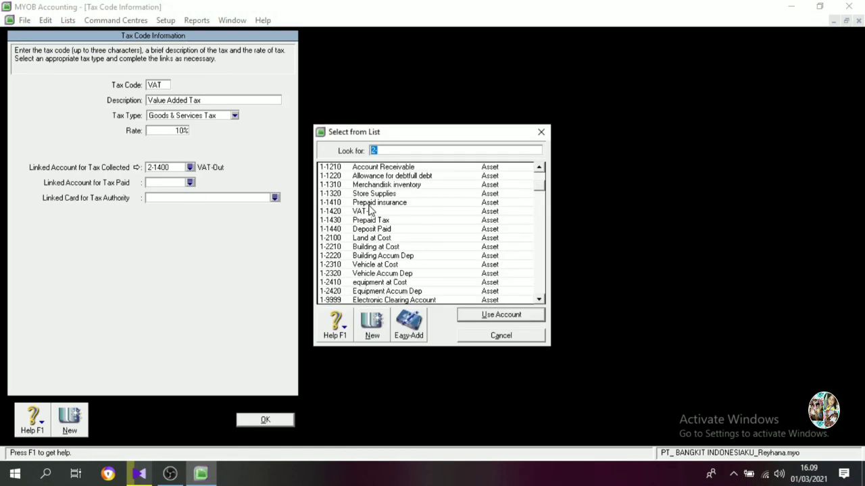
pyautogui.click(373, 210)
pyautogui.click(485, 314)
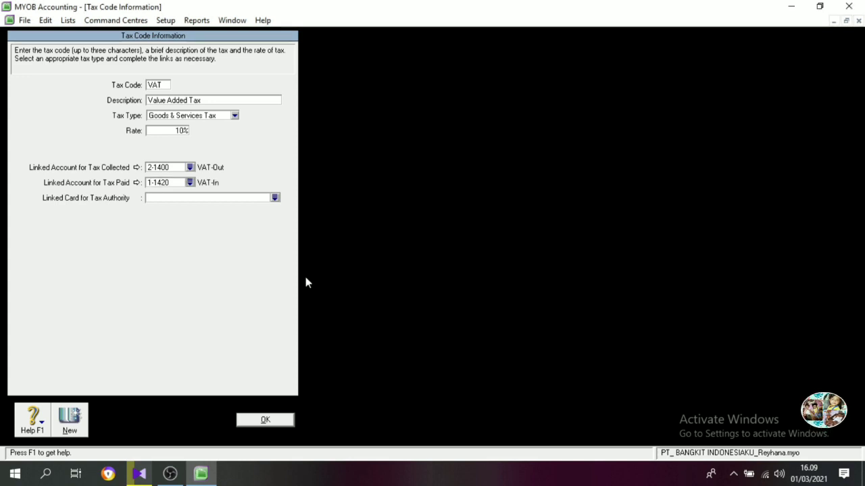
pyautogui.click(264, 421)
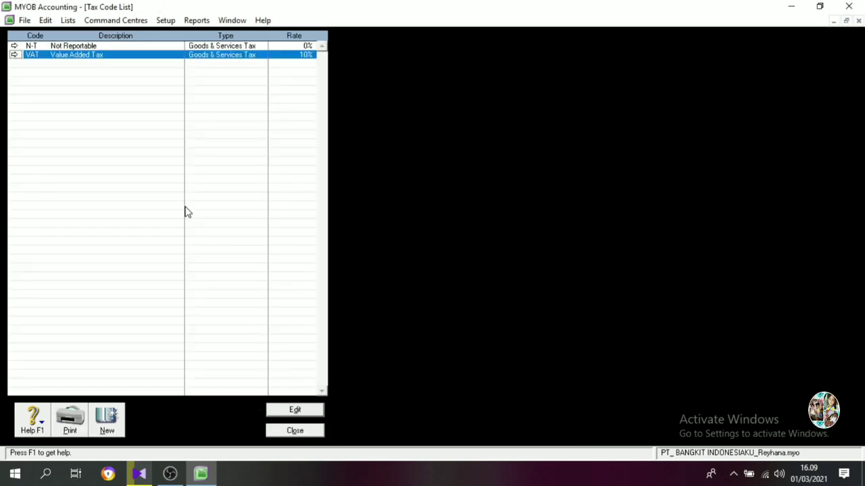
# Set the N-T tax code's linked account for tax collected to 2-1400 VAT-Out.
pyautogui.click(14, 45)
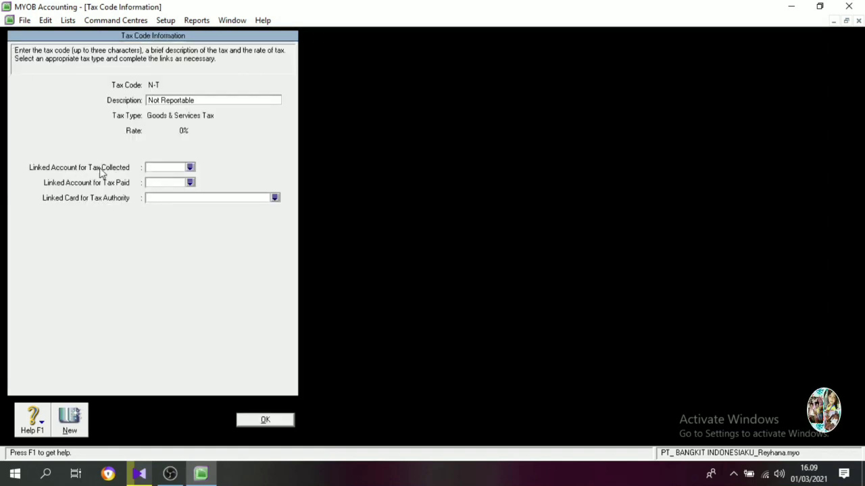
pyautogui.click(155, 168)
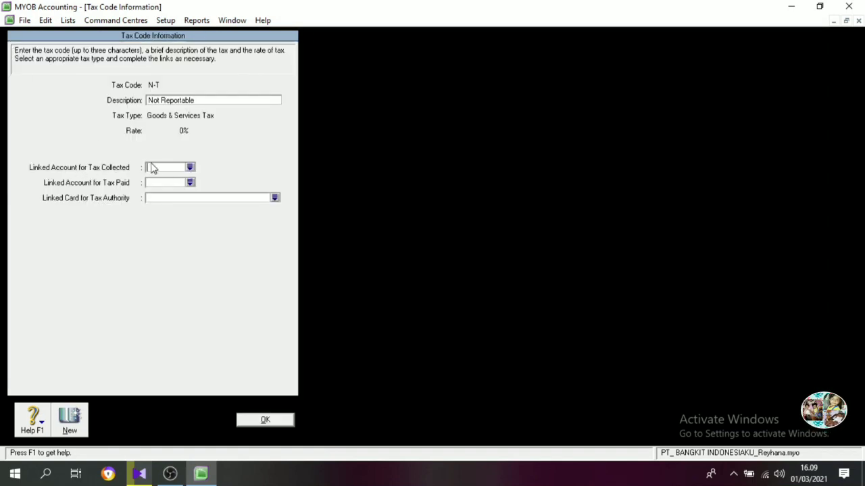
pyautogui.click(190, 167)
pyautogui.scroll(-1, 386, 249)
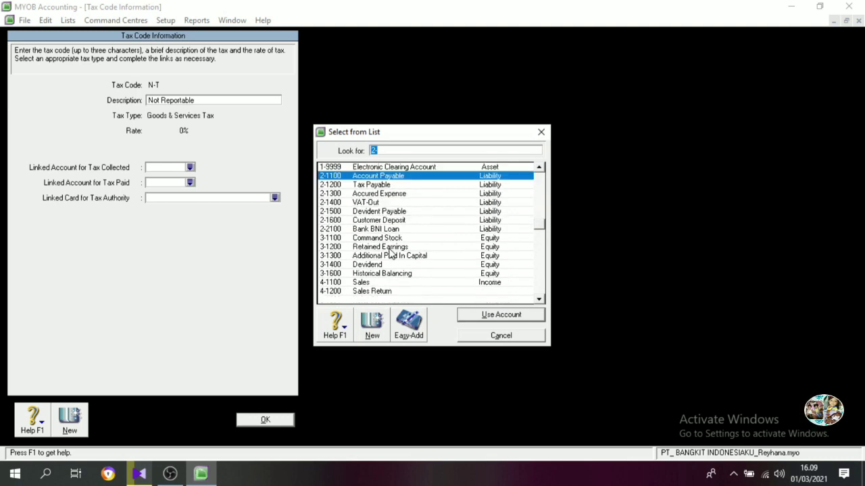
pyautogui.write('21400')
pyautogui.click(480, 317)
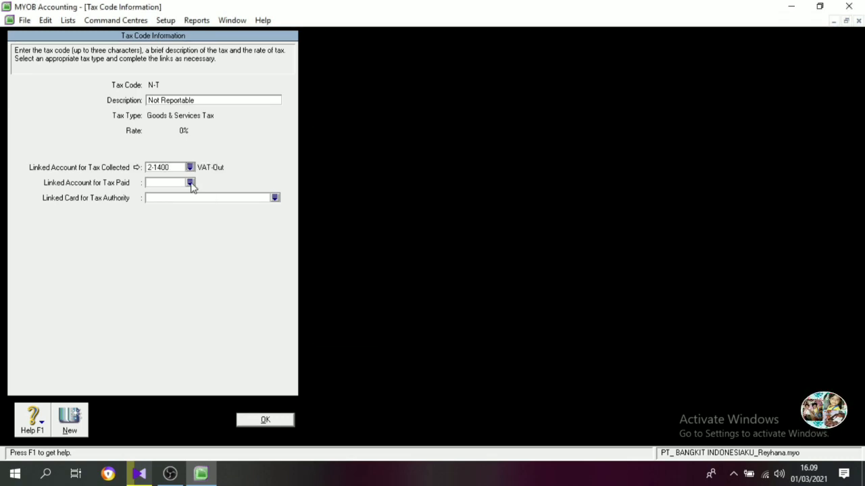
# Set the N-T code's linked account for tax paid to 1-1420 VAT-In, then save it and close the tax code list.
pyautogui.click(190, 183)
pyautogui.write('11420')
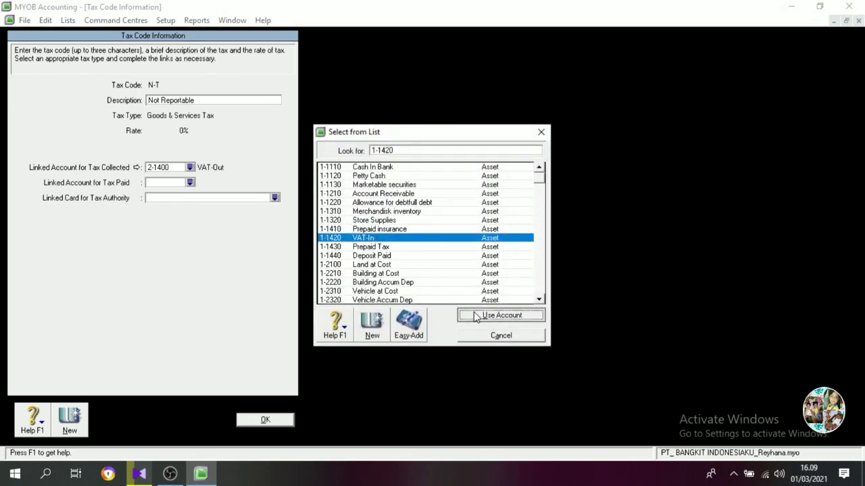
pyautogui.click(476, 318)
pyautogui.click(259, 422)
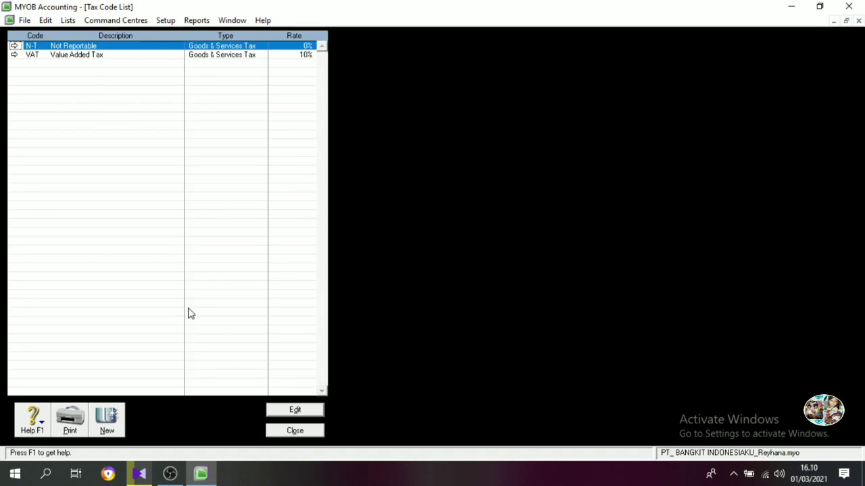
pyautogui.click(295, 430)
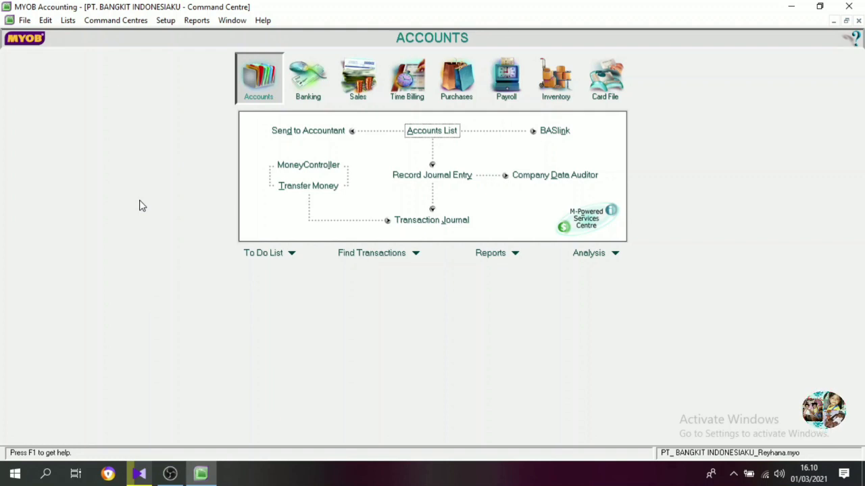
# Review the linked accounts for Accounts & Banking, including historical balancing, electronic payments and undeposited funds.
pyautogui.click(166, 21)
pyautogui.moveTo(181, 69)
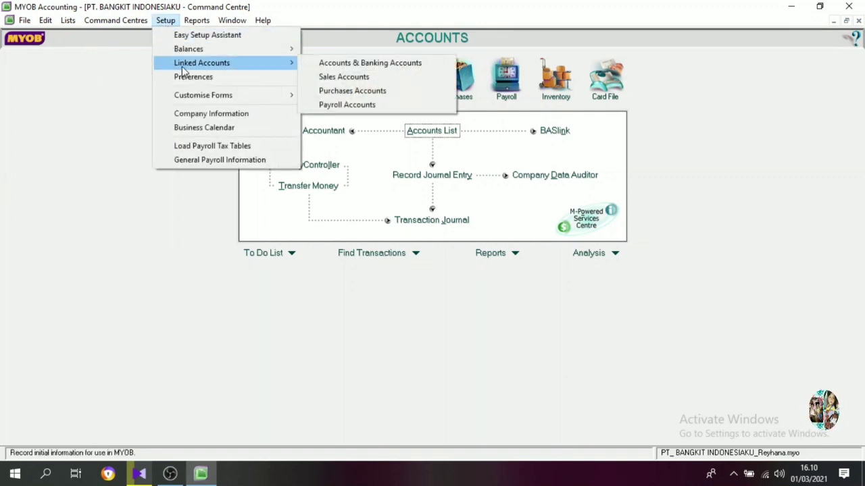
pyautogui.click(333, 63)
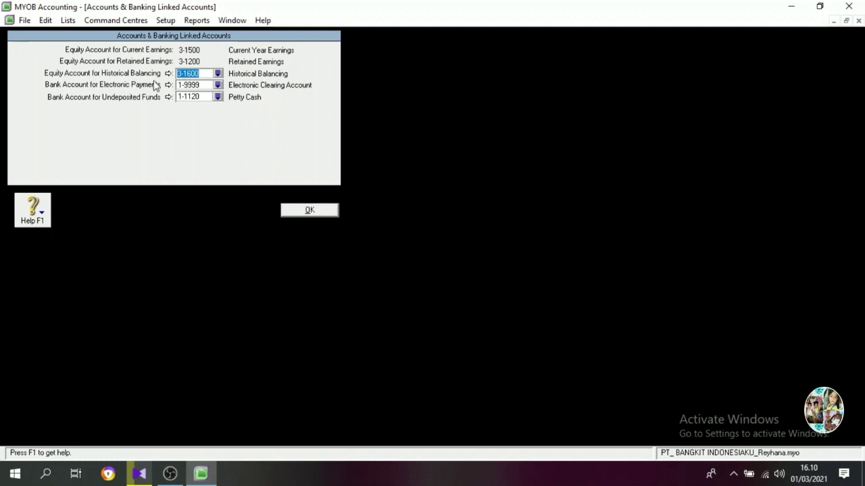
pyautogui.click(300, 210)
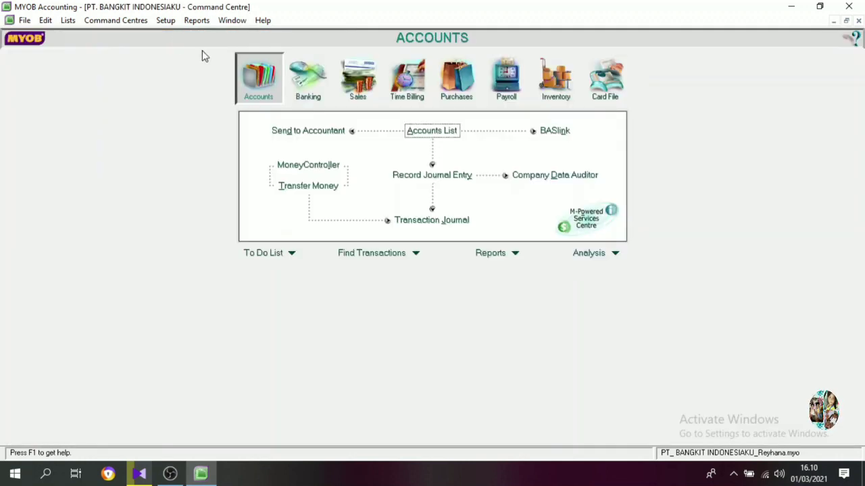
# In the Sales linked accounts, enable charging freight on sales with 8-1300 Freight Collected as the income account.
pyautogui.click(171, 22)
pyautogui.moveTo(247, 50)
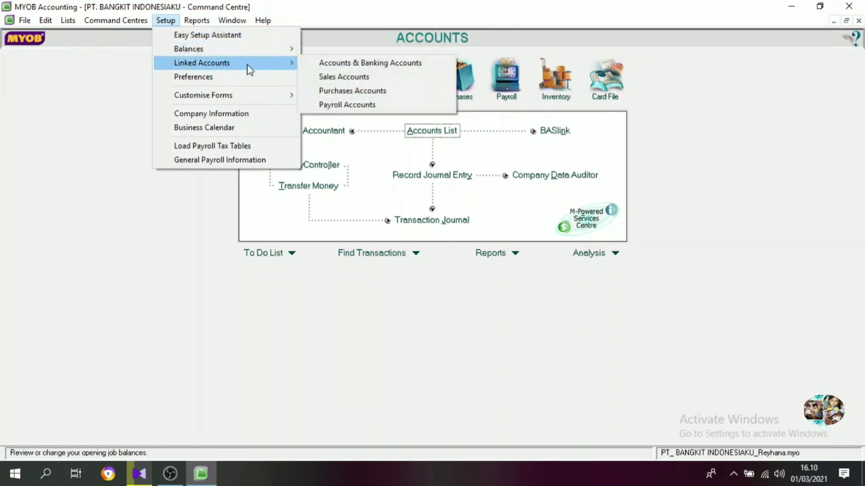
pyautogui.click(329, 77)
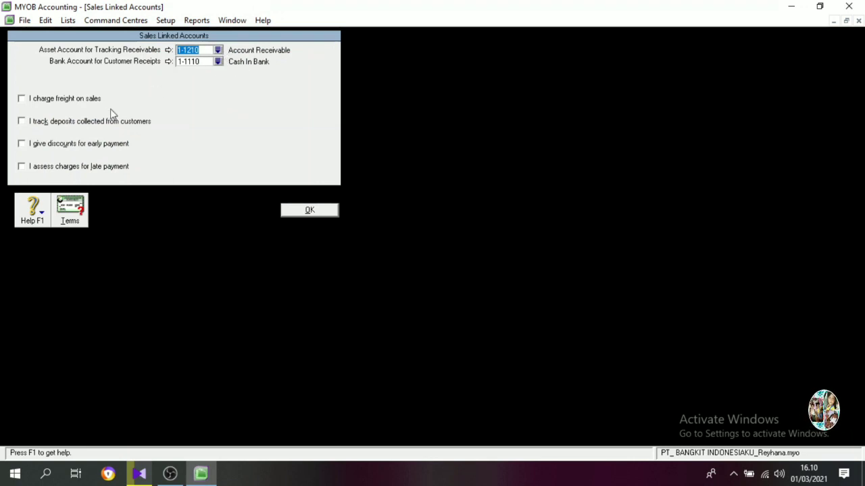
pyautogui.click(22, 100)
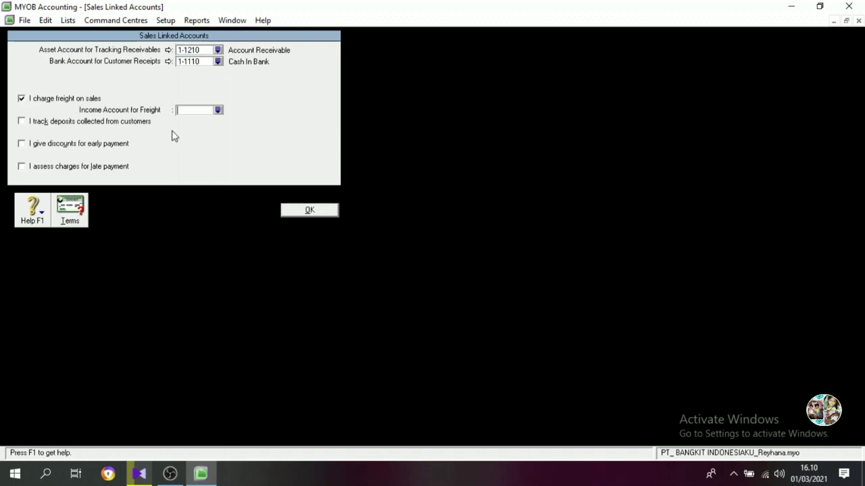
pyautogui.click(217, 110)
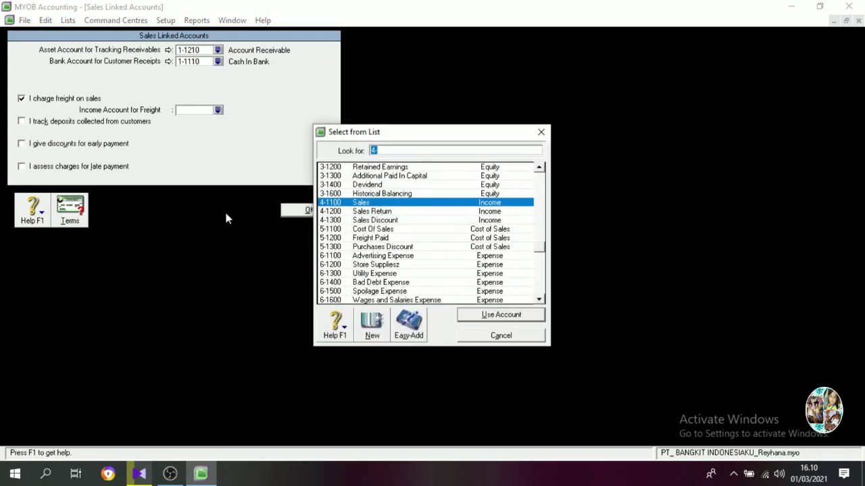
pyautogui.scroll(-2, 382, 233)
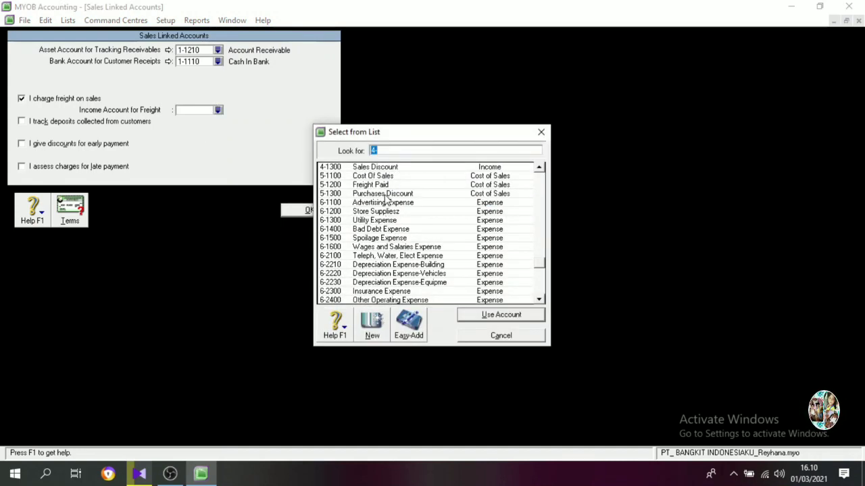
pyautogui.scroll(-2, 398, 230)
pyautogui.click(414, 282)
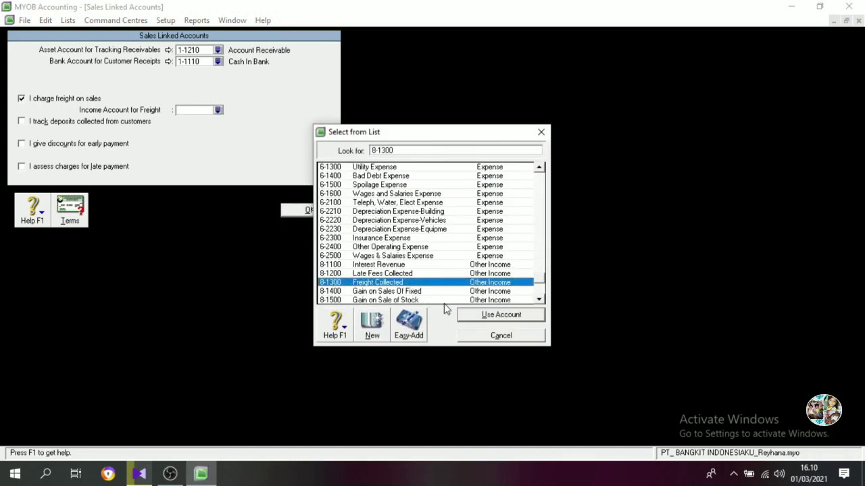
pyautogui.click(468, 311)
pyautogui.click(413, 282)
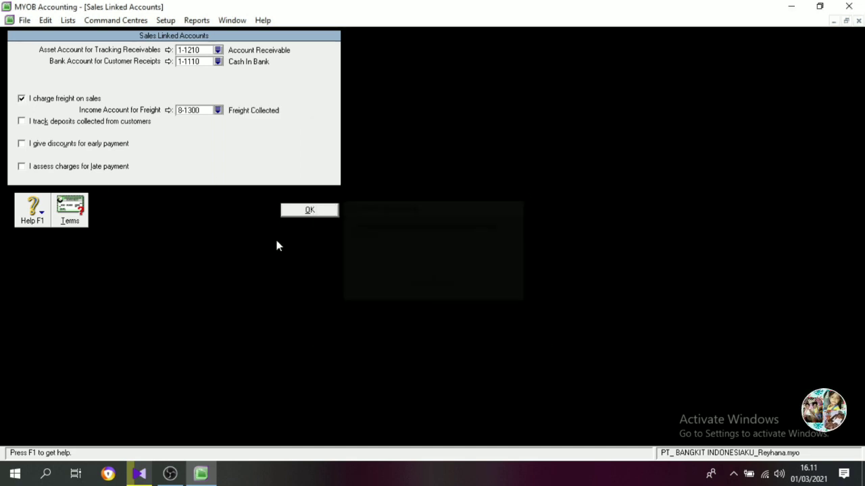
# Enable early payment discounts on sales and link them to account 4-1300 Sales Discount.
pyautogui.click(28, 147)
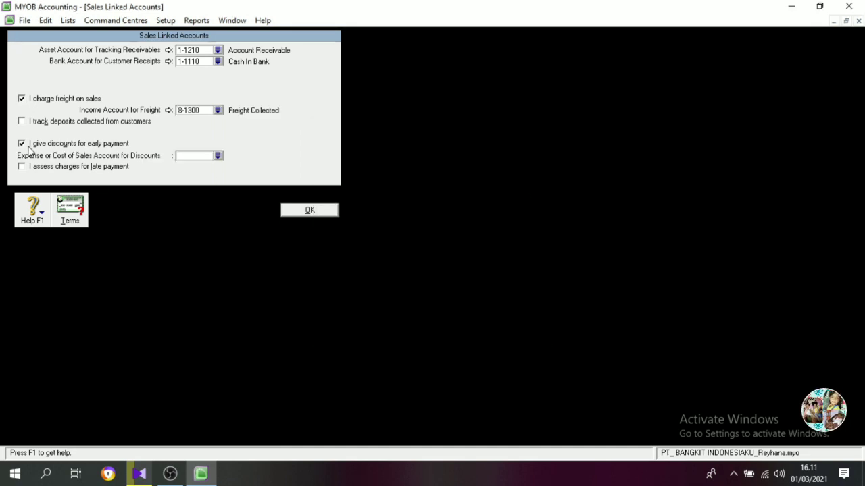
pyautogui.click(217, 156)
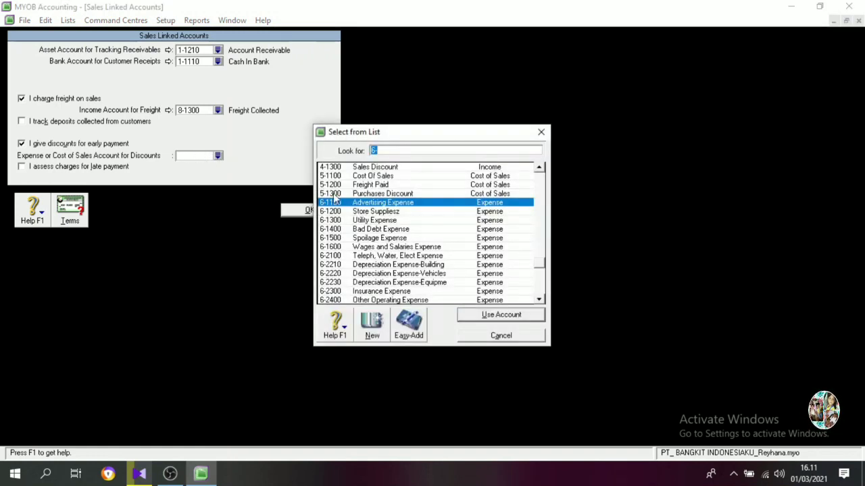
pyautogui.write('4-1300')
pyautogui.click(473, 314)
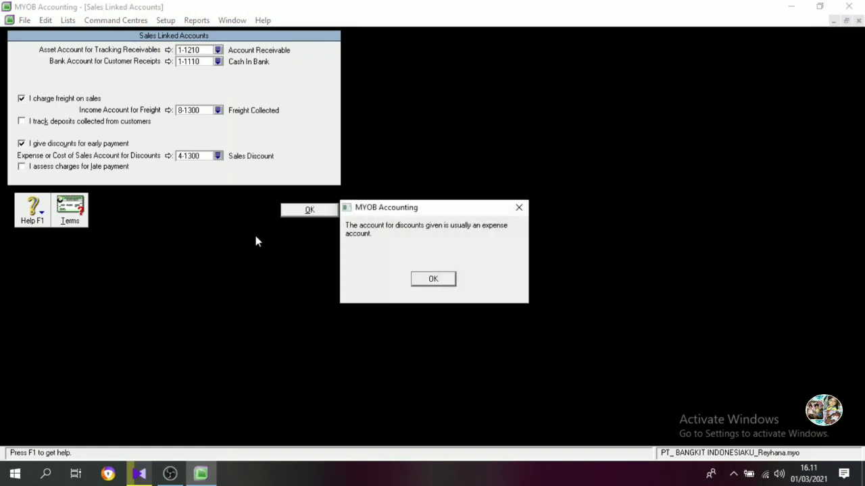
pyautogui.click(434, 280)
# Enable late payment charges on sales with income account 8-1200 Late Fees Collected and save the Sales linked accounts.
pyautogui.click(26, 168)
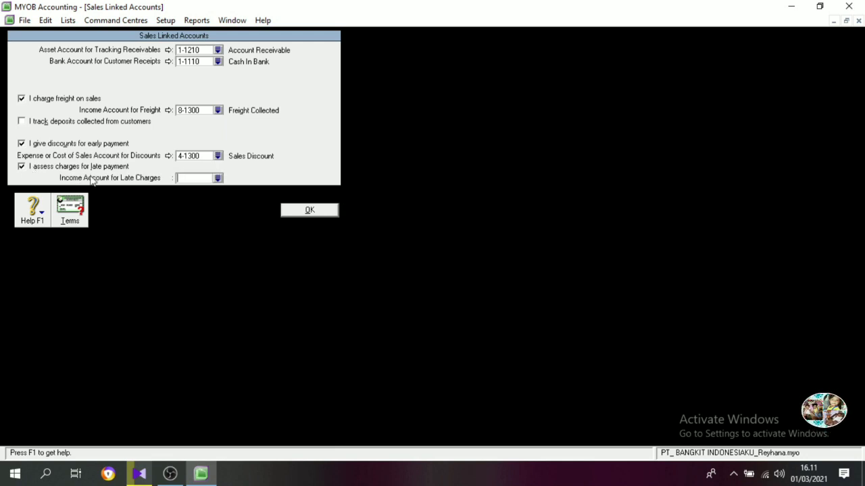
pyautogui.click(217, 178)
pyautogui.scroll(-8, 405, 251)
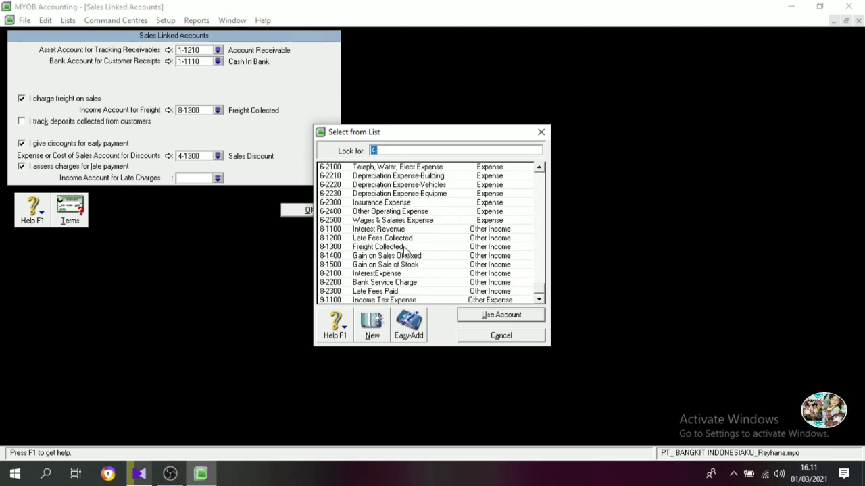
pyautogui.click(406, 238)
pyautogui.click(502, 315)
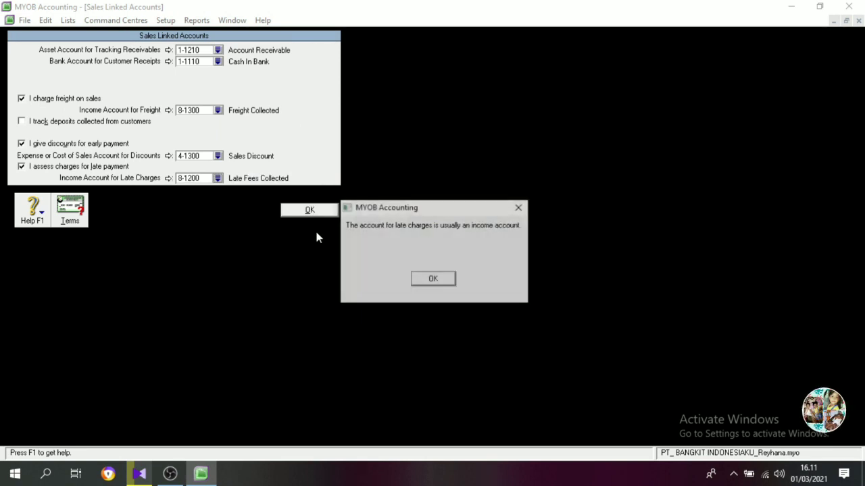
pyautogui.click(415, 279)
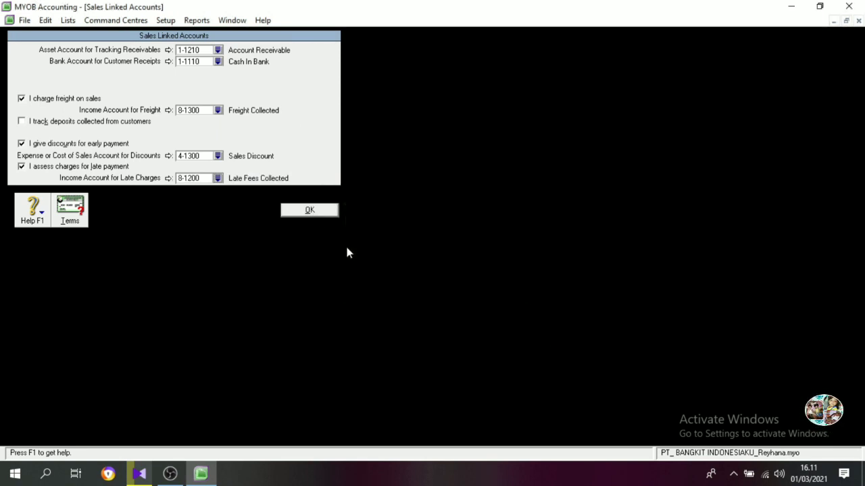
pyautogui.click(309, 211)
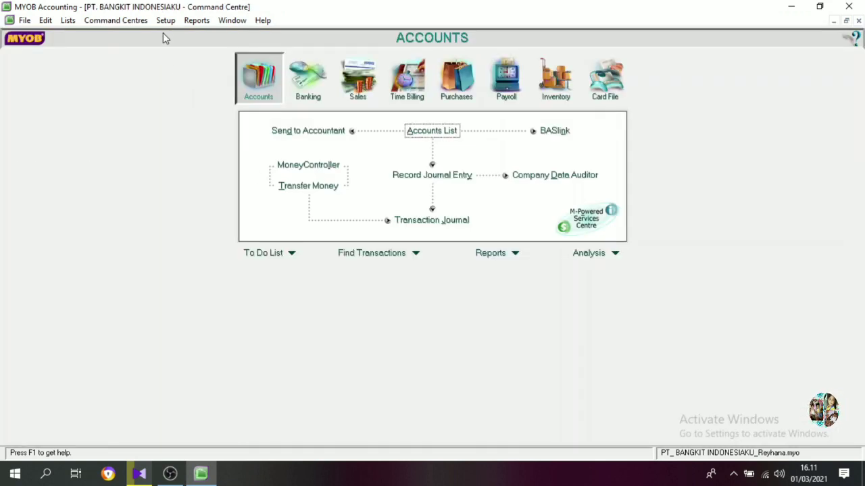
# In the Purchases linked accounts, enable paying freight on purchases with 5-1200 Freight Paid as the freight account.
pyautogui.click(166, 20)
pyautogui.moveTo(184, 63)
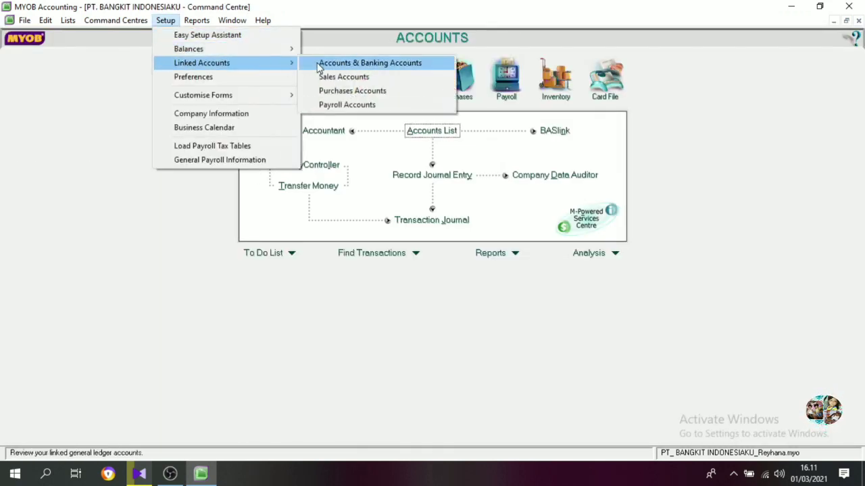
pyautogui.click(334, 90)
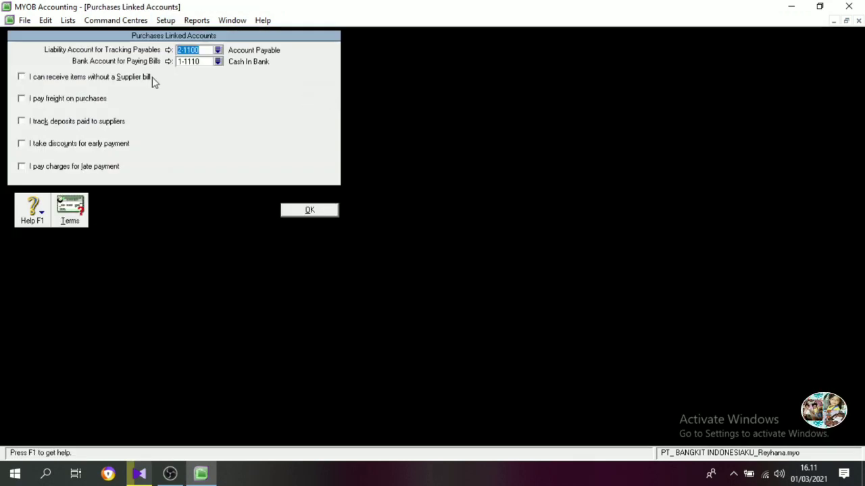
pyautogui.click(22, 99)
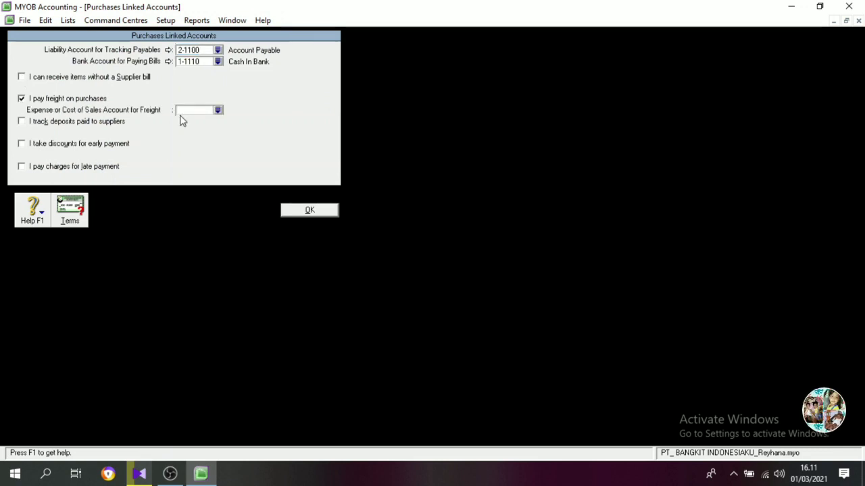
pyautogui.click(217, 110)
pyautogui.write('5-1200')
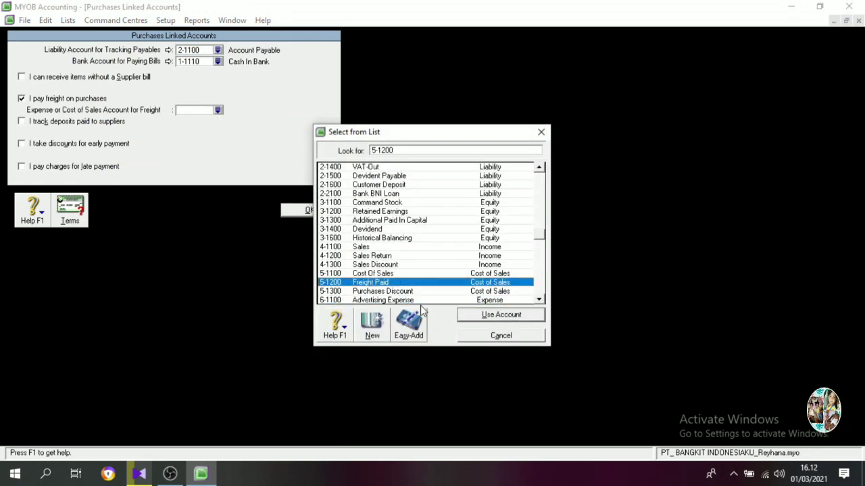
pyautogui.click(500, 315)
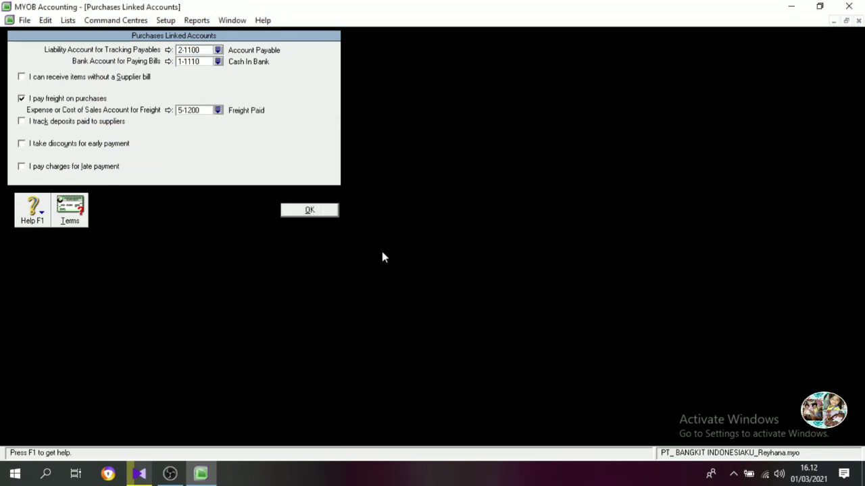
# Enable early payment discounts on purchases and link them to account 5-1300 Purchases Discount.
pyautogui.click(22, 144)
pyautogui.click(217, 155)
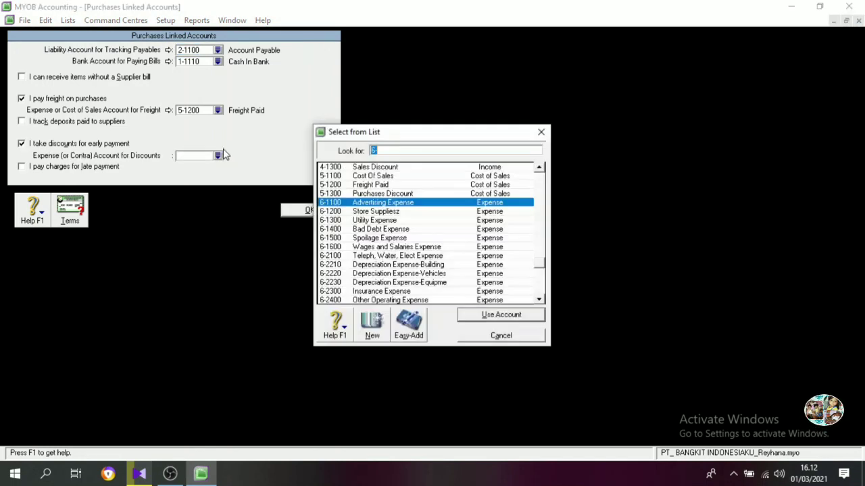
pyautogui.scroll(-2, 411, 236)
pyautogui.scroll(4, 414, 254)
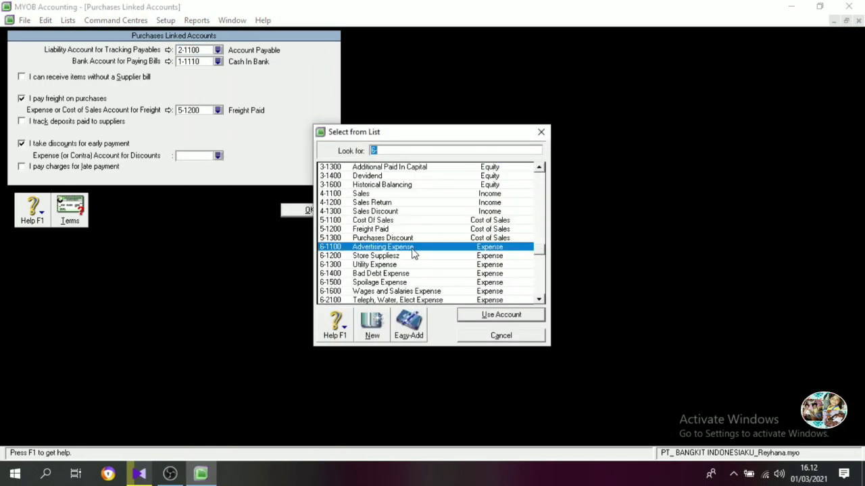
pyautogui.click(404, 238)
pyautogui.click(497, 314)
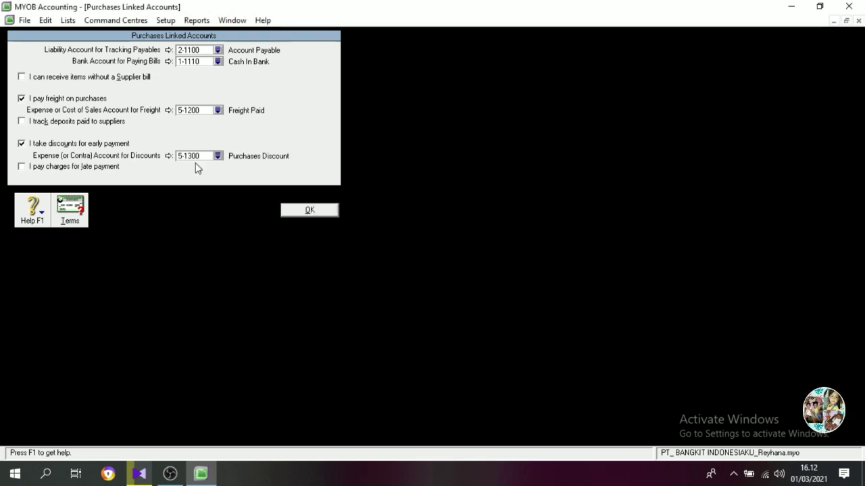
# Enable late payment charges on purchases with expense account 8-2300 Late Fees Paid and save the Purchases linked accounts.
pyautogui.click(81, 167)
pyautogui.click(218, 178)
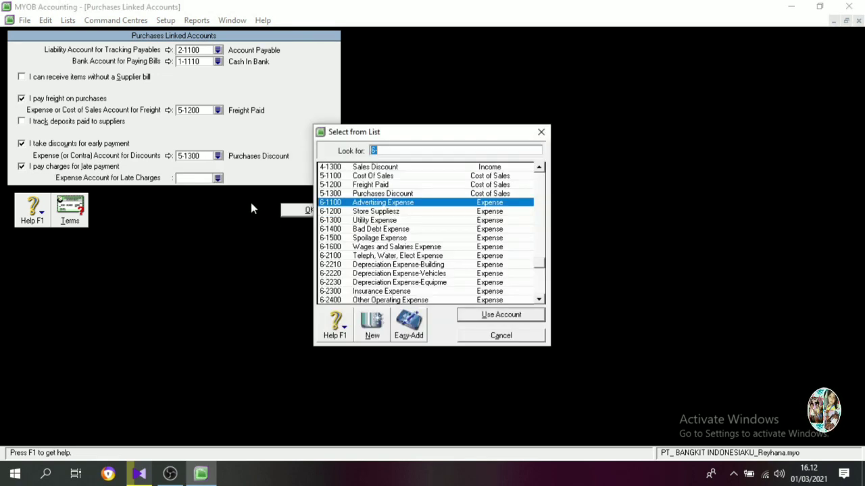
pyautogui.scroll(-4, 422, 280)
pyautogui.scroll(-1, 399, 265)
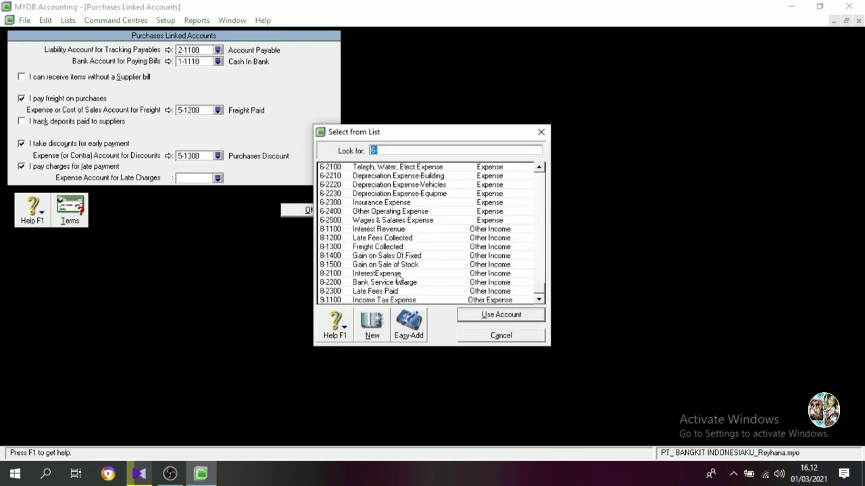
pyautogui.click(397, 291)
pyautogui.click(496, 315)
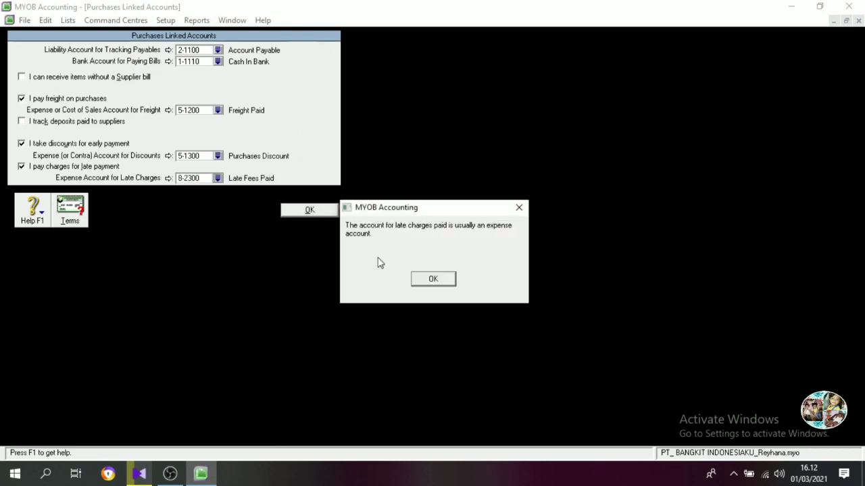
pyautogui.click(436, 277)
pyautogui.click(309, 211)
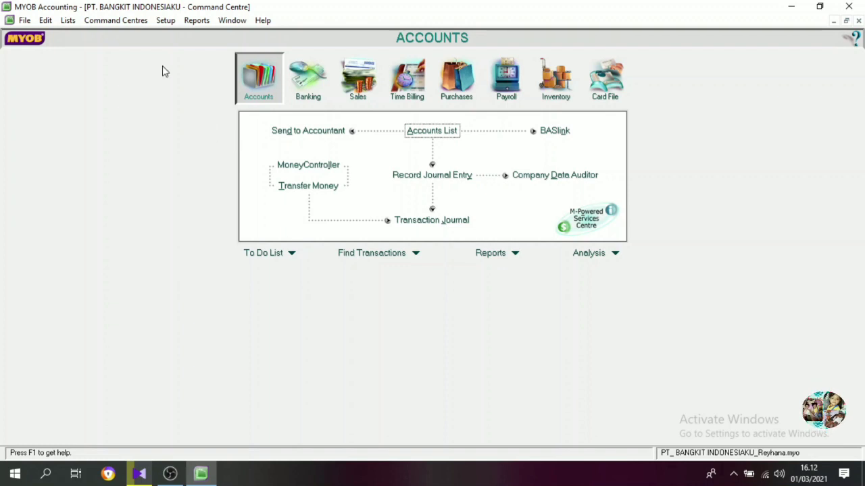
# In the Windows preferences, turn off currency symbols in windows and the automatic spelling check before recording transactions.
pyautogui.click(166, 20)
pyautogui.click(182, 73)
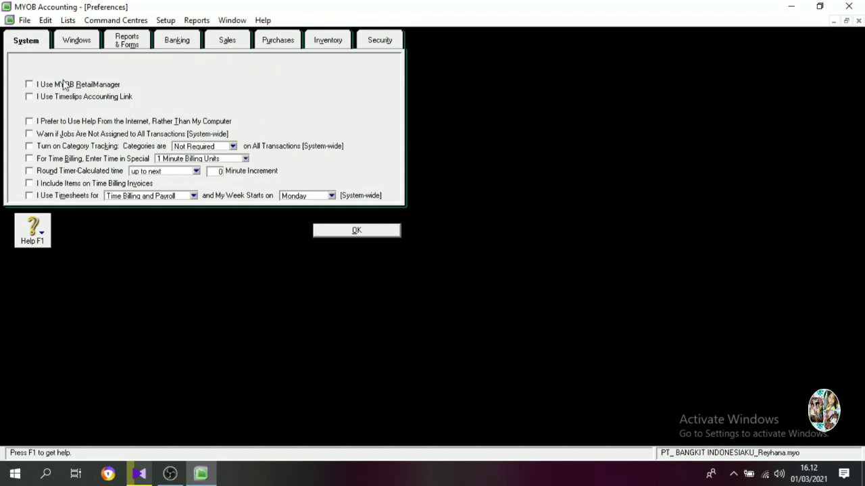
pyautogui.click(76, 42)
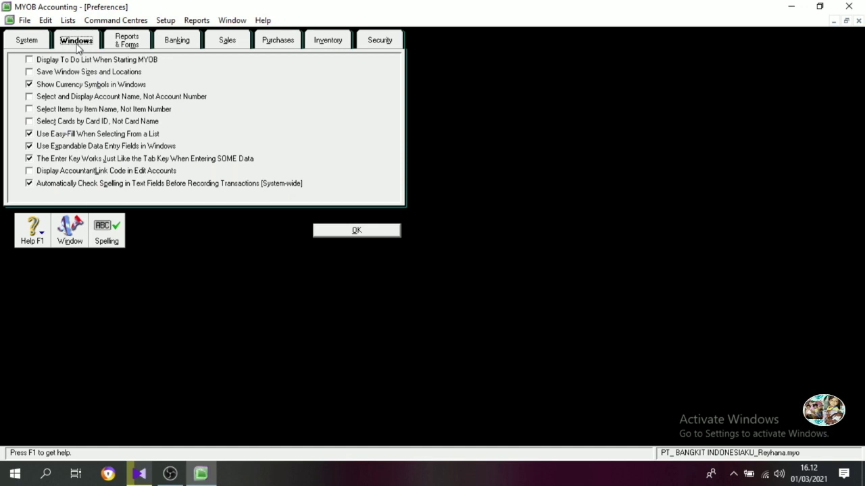
pyautogui.click(39, 86)
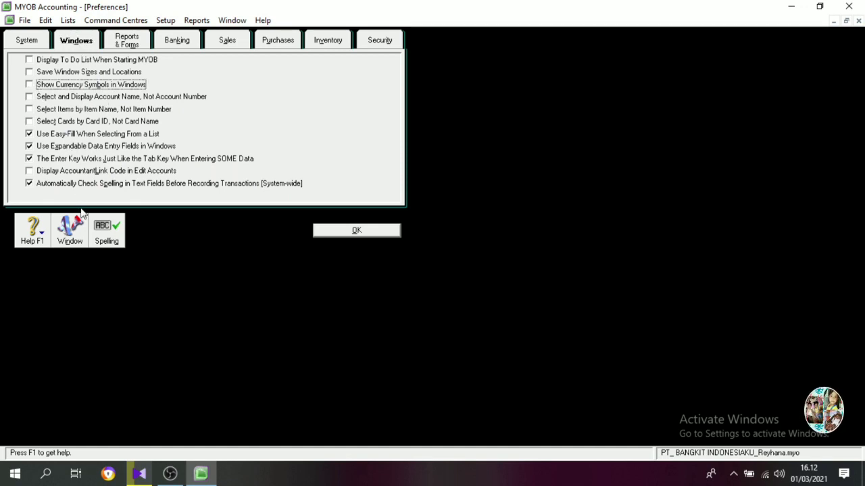
pyautogui.click(42, 184)
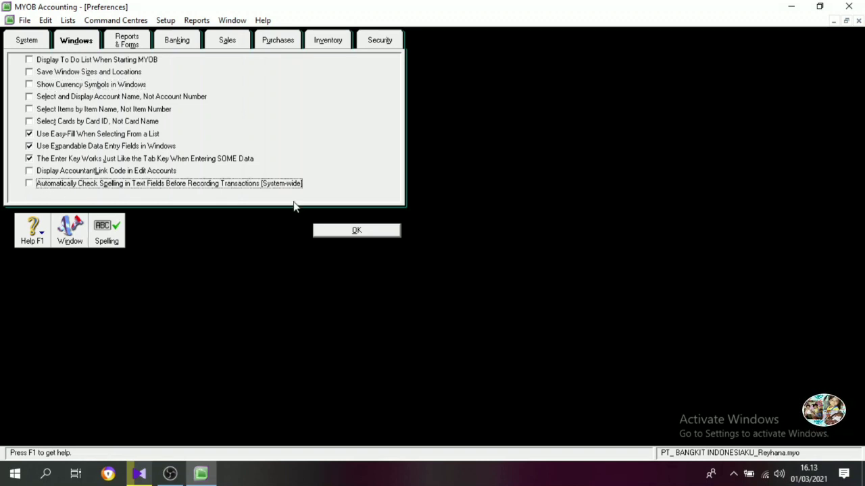
# In the Reports & Forms preferences, turn off currency symbols in both reports and forms.
pyautogui.click(128, 42)
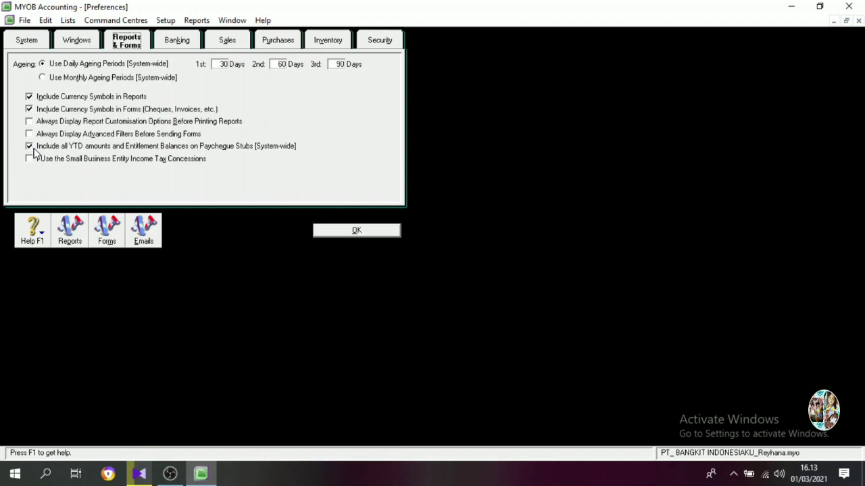
pyautogui.click(29, 98)
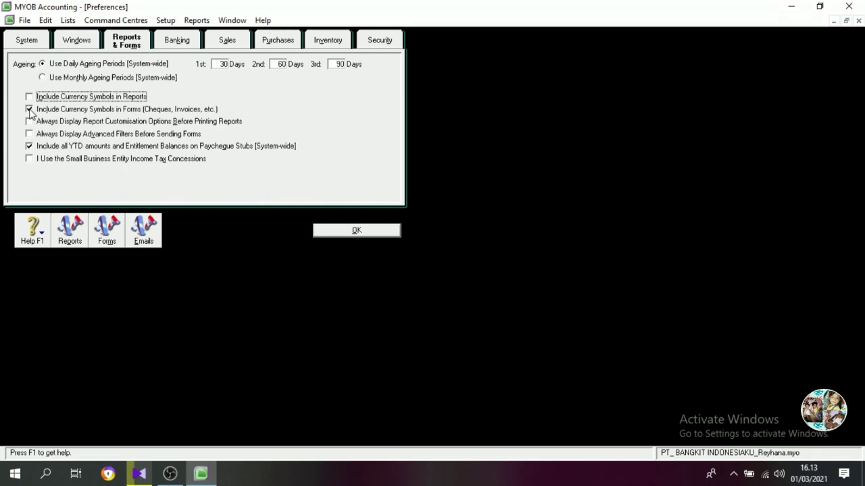
pyautogui.click(29, 109)
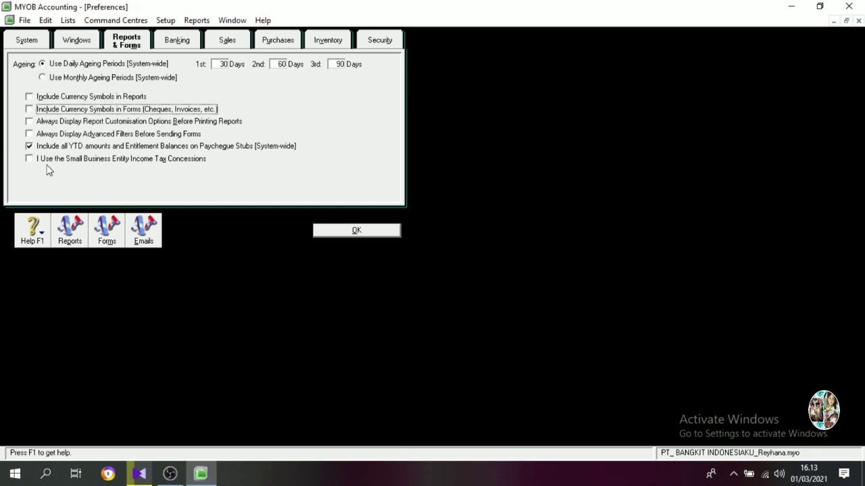
# In the Banking preferences, turn off displaying payee rather than memo and enable the warning for duplicate cheque numbers.
pyautogui.click(174, 43)
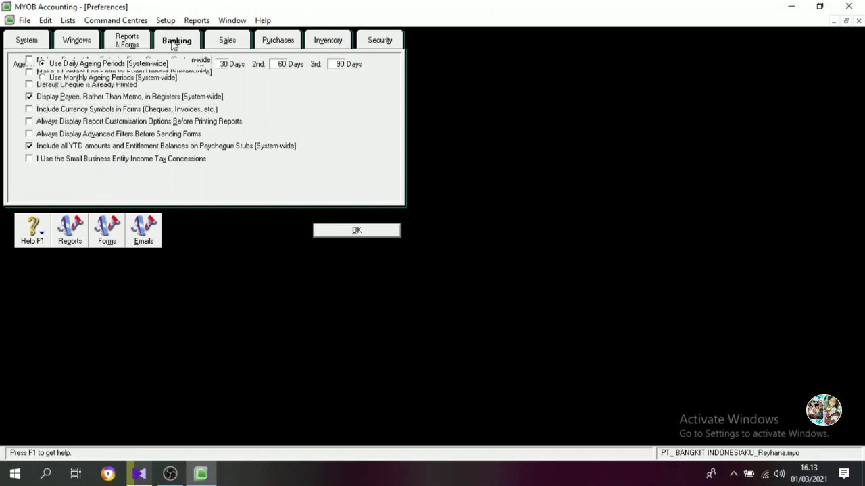
pyautogui.click(29, 98)
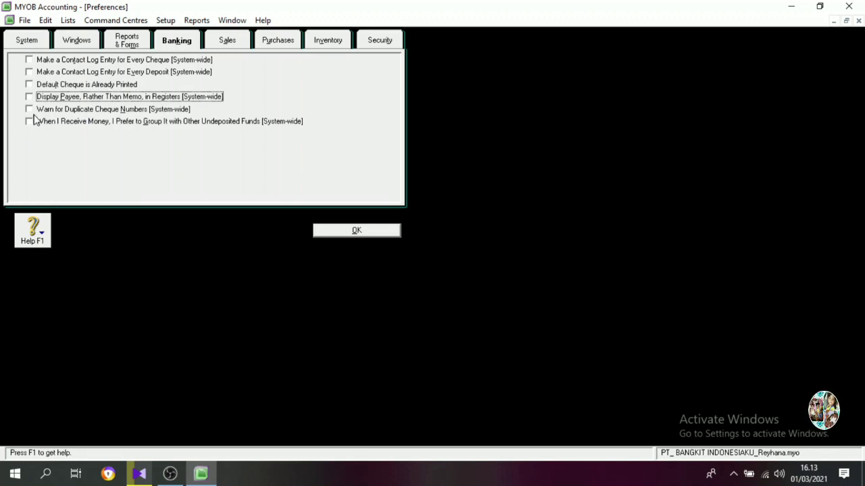
pyautogui.click(30, 110)
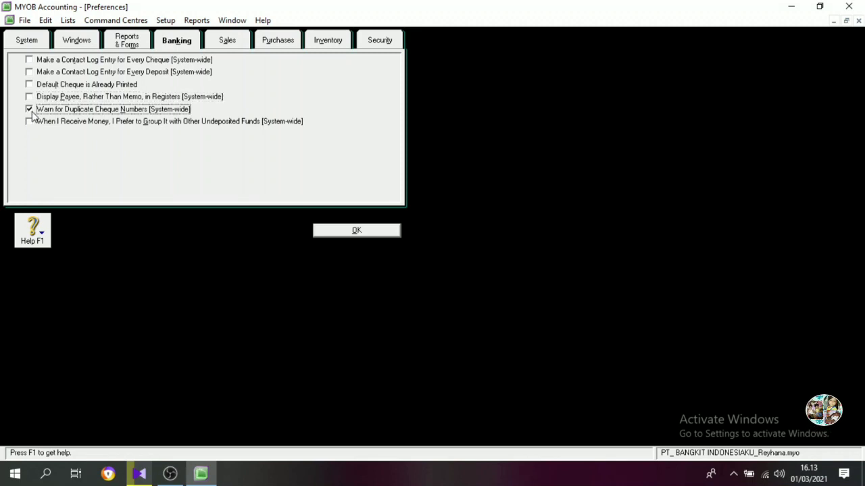
# In the Sales preferences, enable the duplicate invoice number warning and make default customer payment due In a Given # of Days.
pyautogui.click(229, 42)
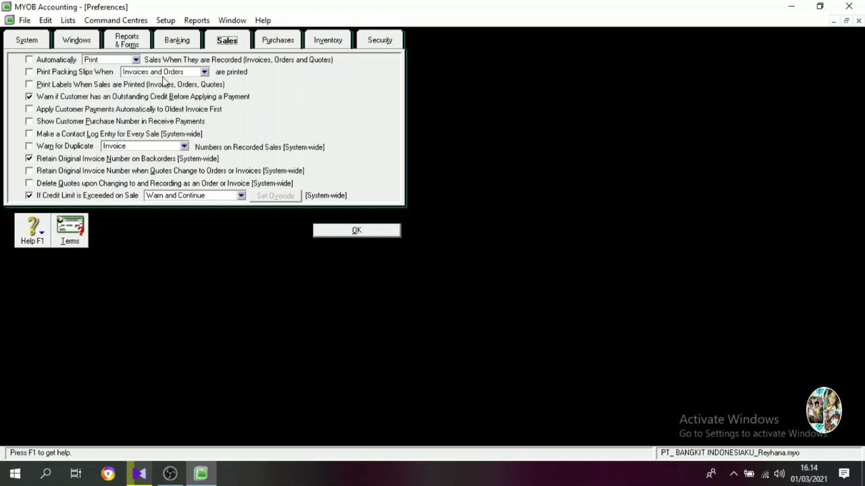
pyautogui.click(30, 147)
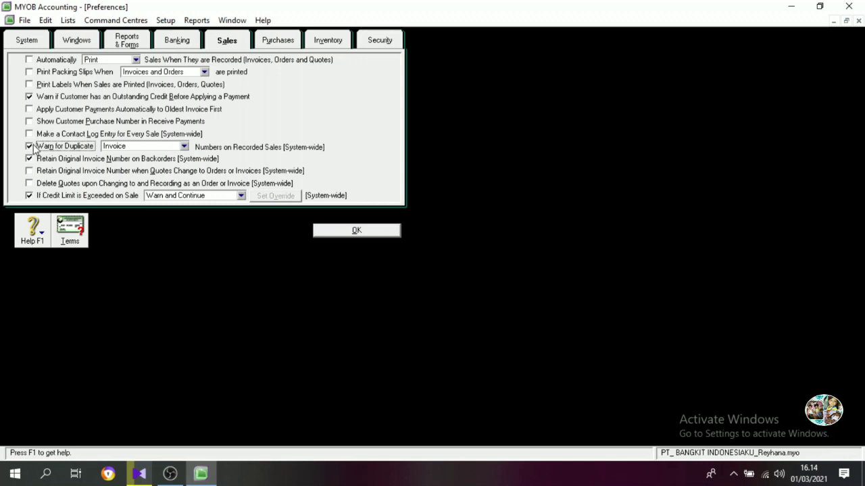
pyautogui.click(77, 236)
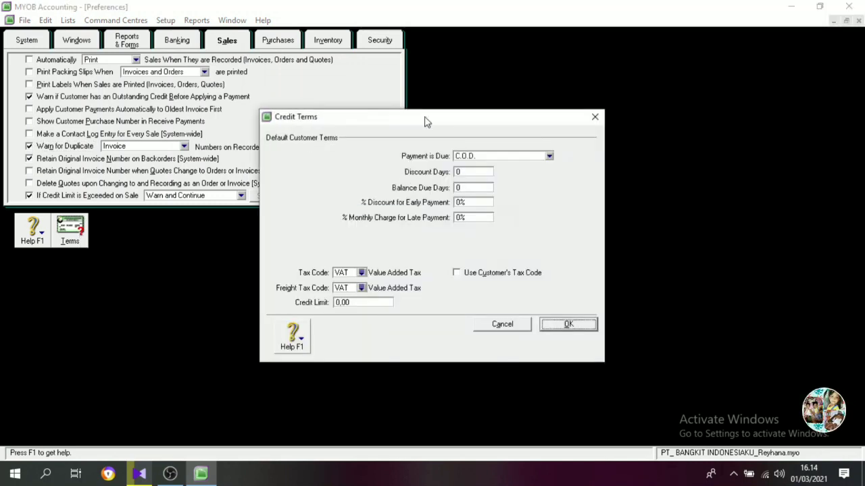
pyautogui.click(474, 156)
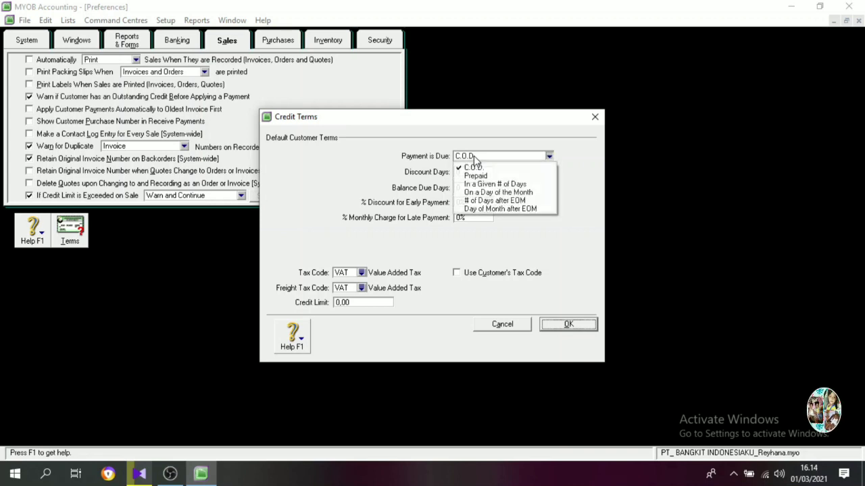
pyautogui.click(486, 186)
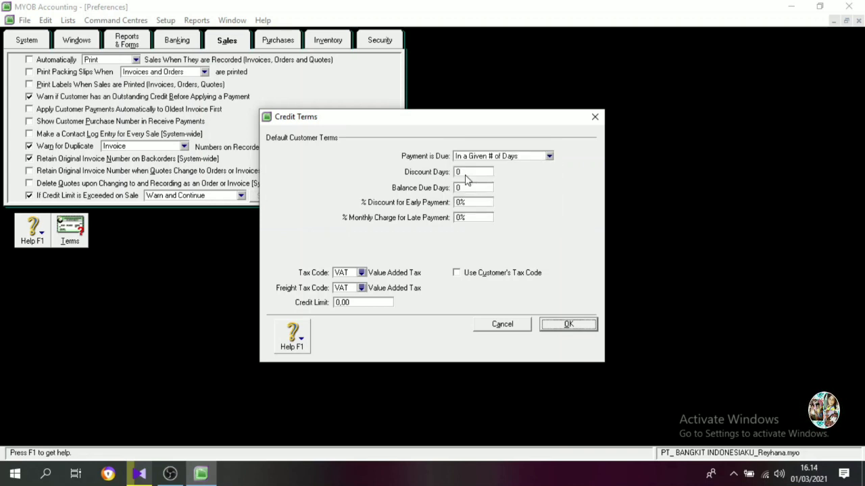
# Set the default customer terms to 10 discount days, 30 balance due days, 1% early payment discount and 1% monthly late charge.
pyautogui.click(472, 173)
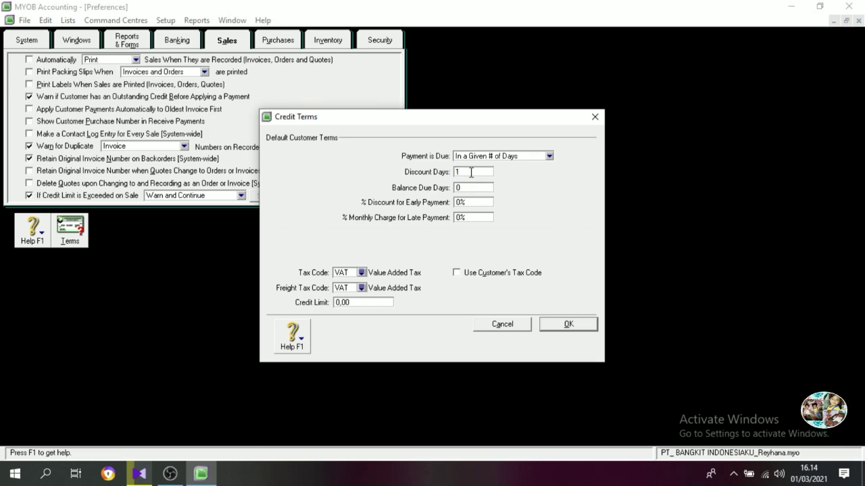
pyautogui.press('Tab')
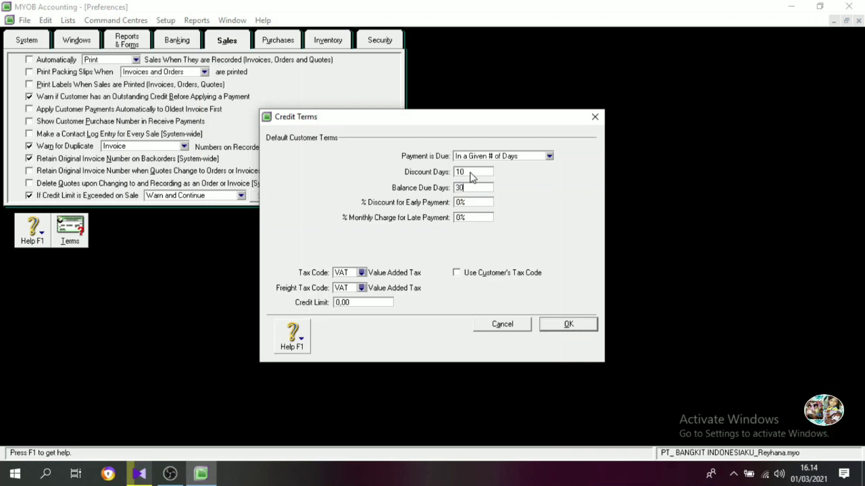
pyautogui.write('30')
pyautogui.press('Tab')
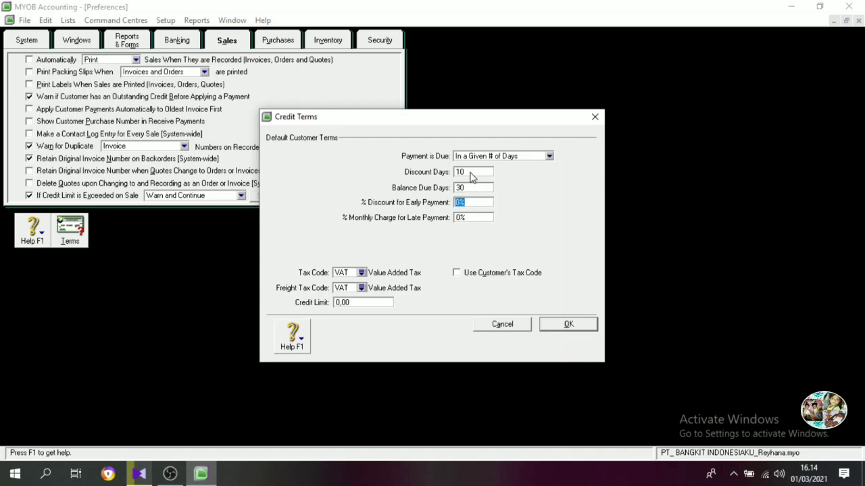
pyautogui.write('1')
pyautogui.press('Tab')
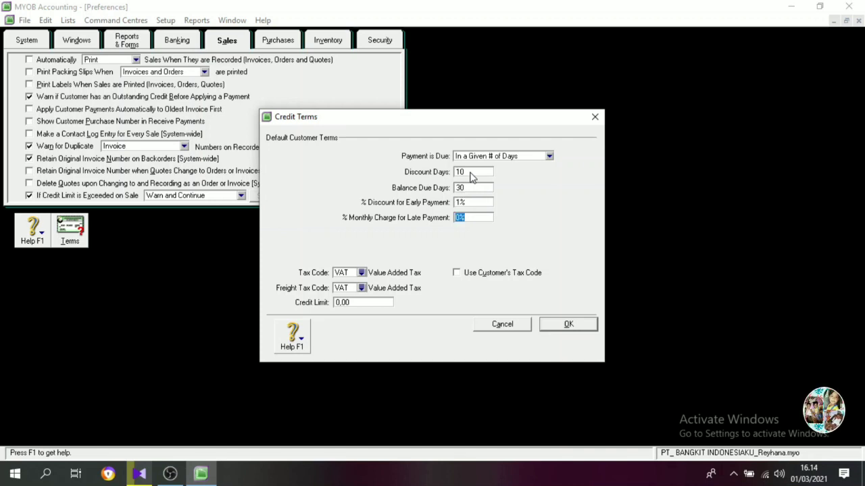
pyautogui.write('1')
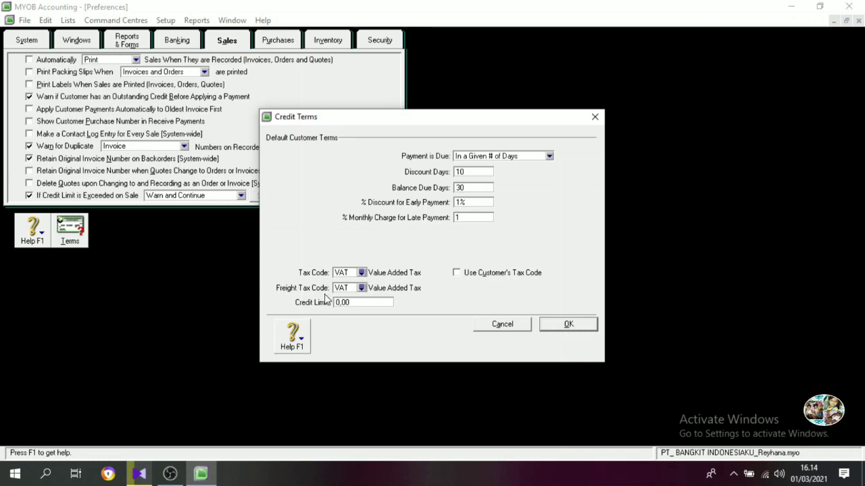
# Set the default customer freight tax code to N-T and save the customer credit terms.
pyautogui.click(361, 288)
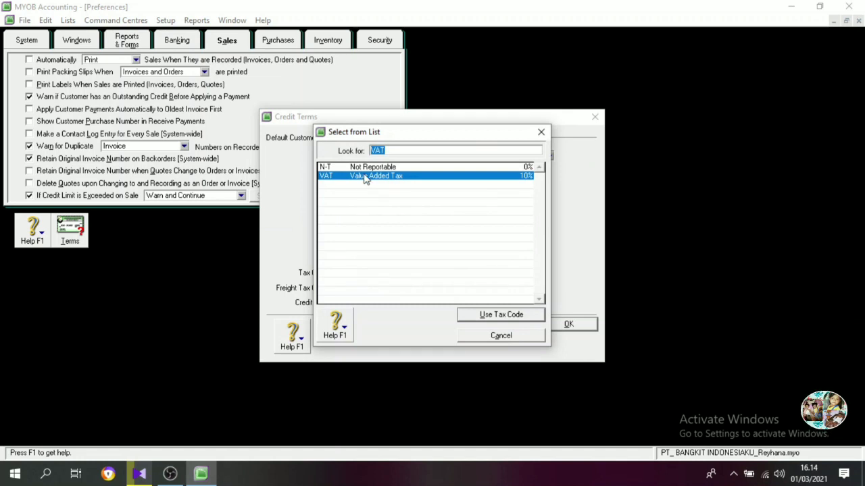
pyautogui.click(328, 168)
pyautogui.click(511, 315)
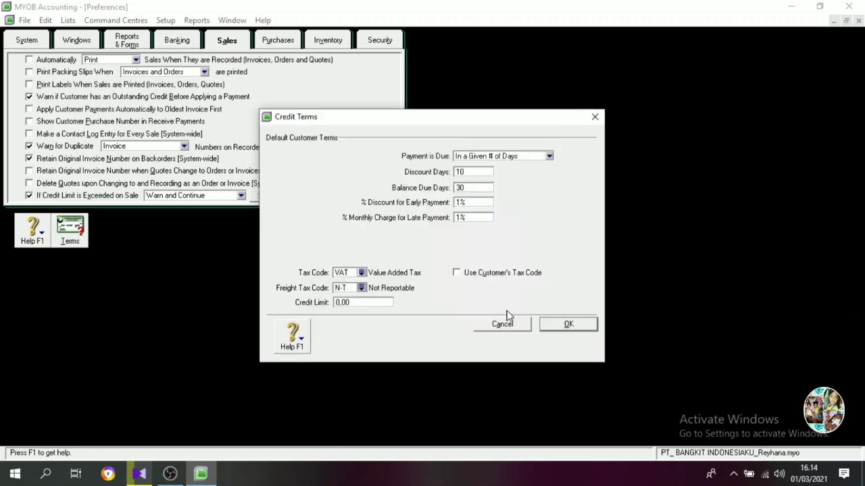
pyautogui.click(556, 324)
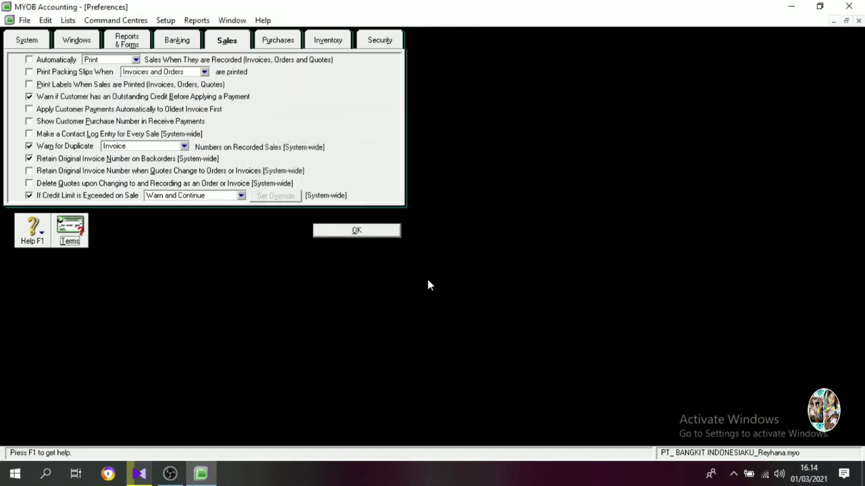
# In the Purchases preferences, enable the duplicate purchase order number warning and make default supplier payment due In a Given # of Days.
pyautogui.click(279, 42)
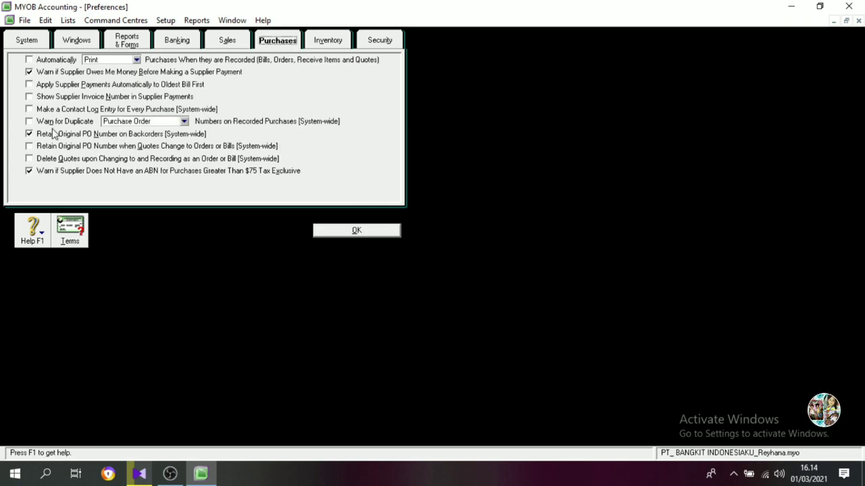
pyautogui.click(30, 122)
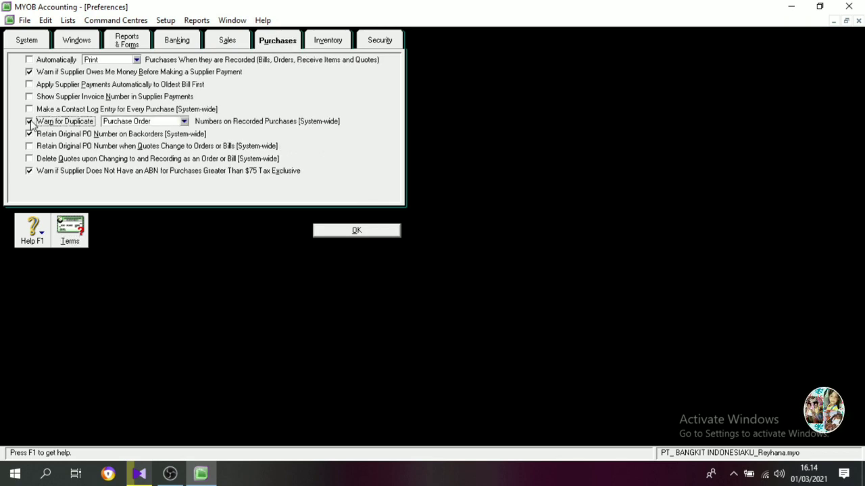
pyautogui.click(75, 236)
pyautogui.click(495, 156)
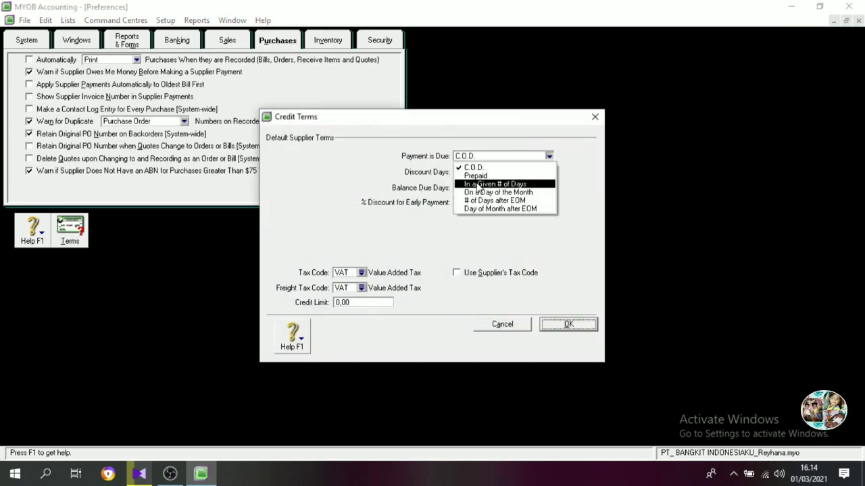
pyautogui.click(482, 185)
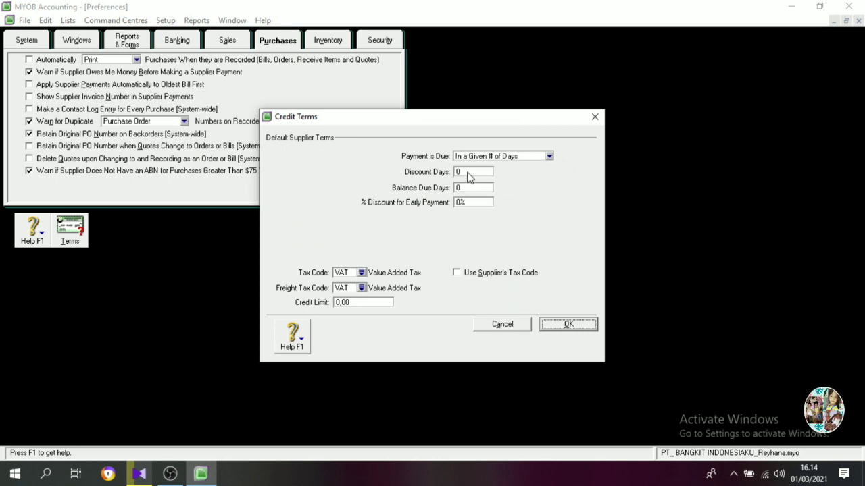
# Set the default supplier terms to 10 discount days, 30 balance due days and 2% early payment discount.
pyautogui.click(468, 172)
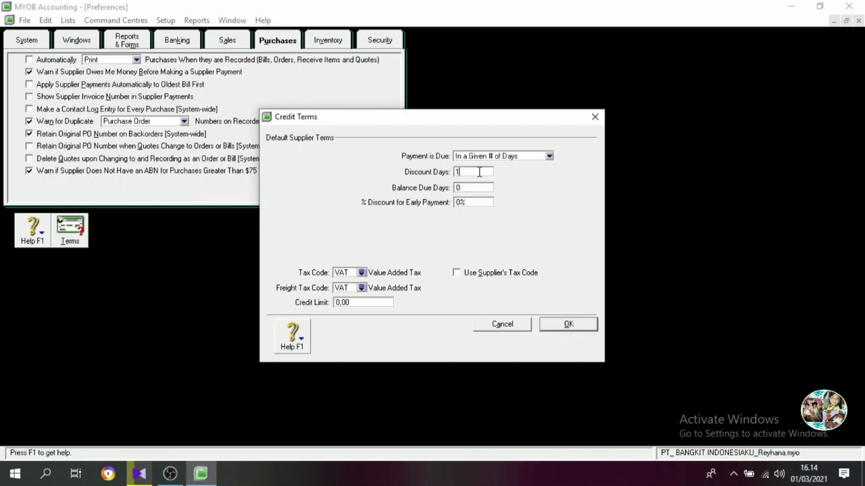
pyautogui.press('Tab')
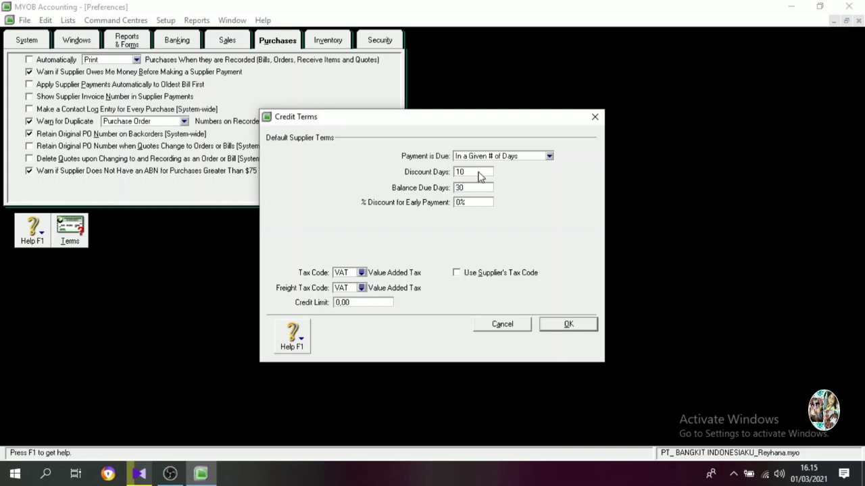
pyautogui.press('Tab')
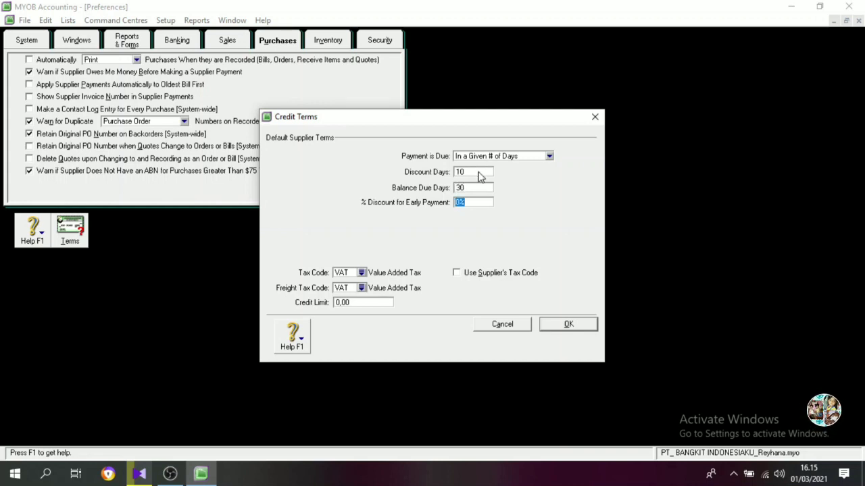
pyautogui.write('2')
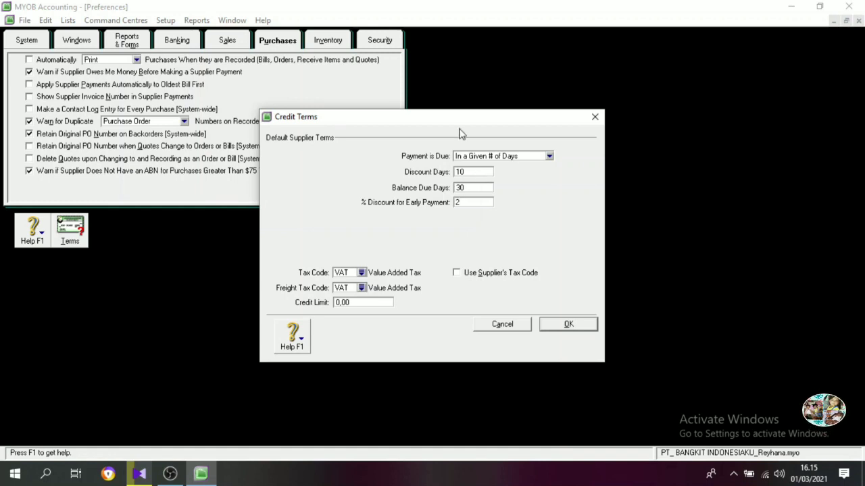
# Set the default supplier freight tax code to N-T, then save the supplier credit terms and the preferences.
pyautogui.click(362, 290)
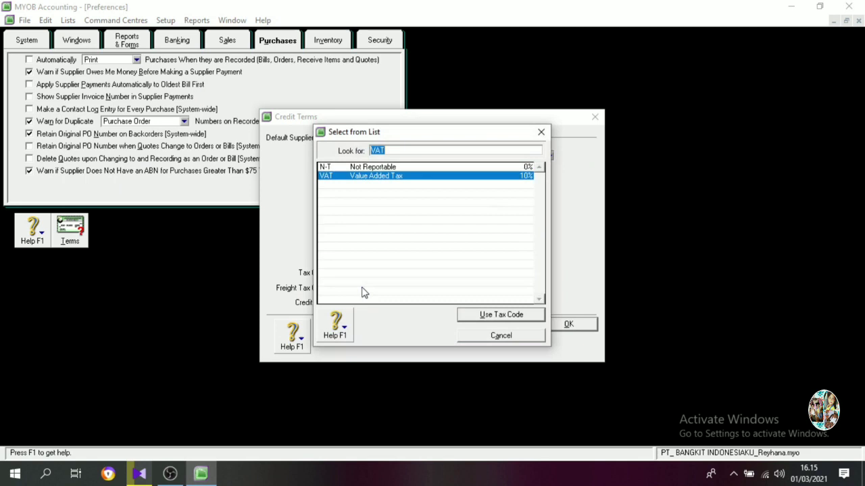
pyautogui.click(365, 168)
pyautogui.click(467, 315)
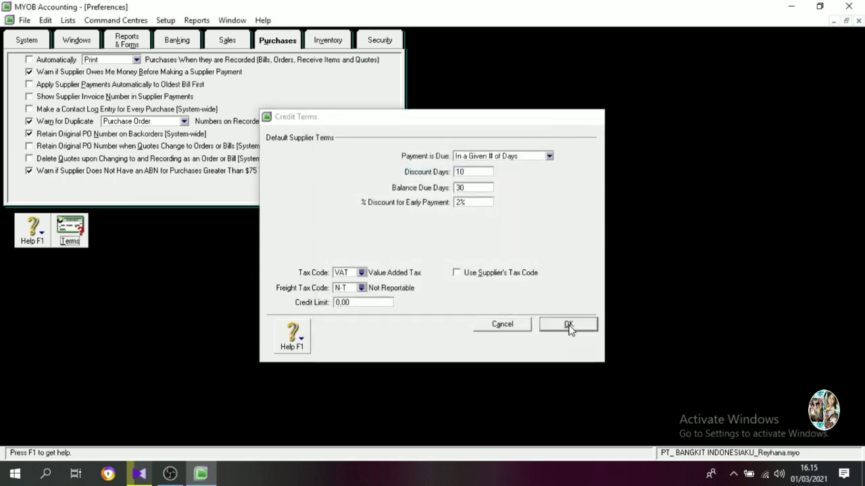
pyautogui.click(567, 325)
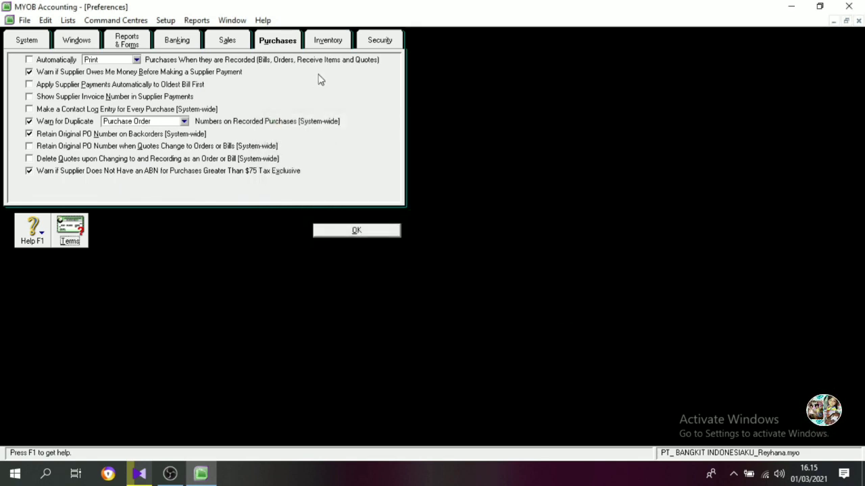
pyautogui.click(321, 42)
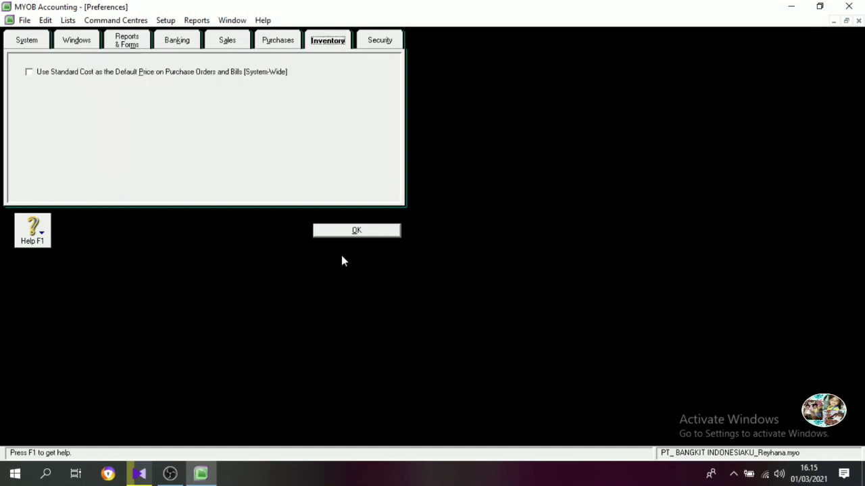
pyautogui.click(349, 233)
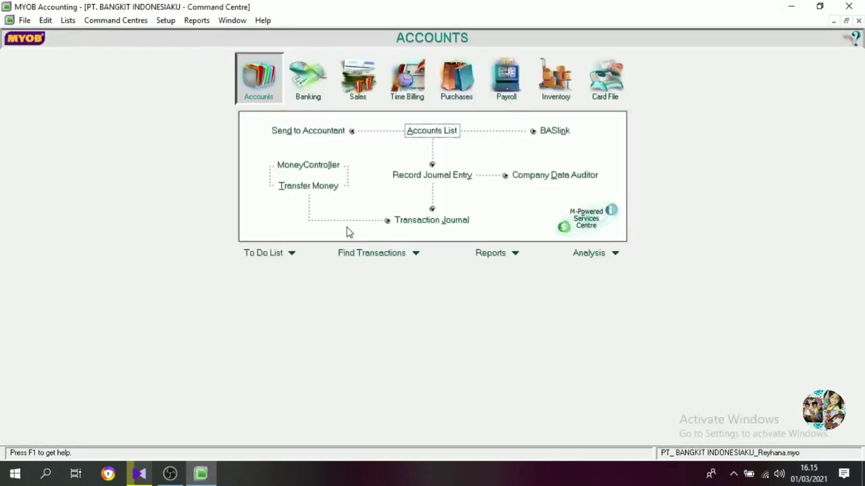